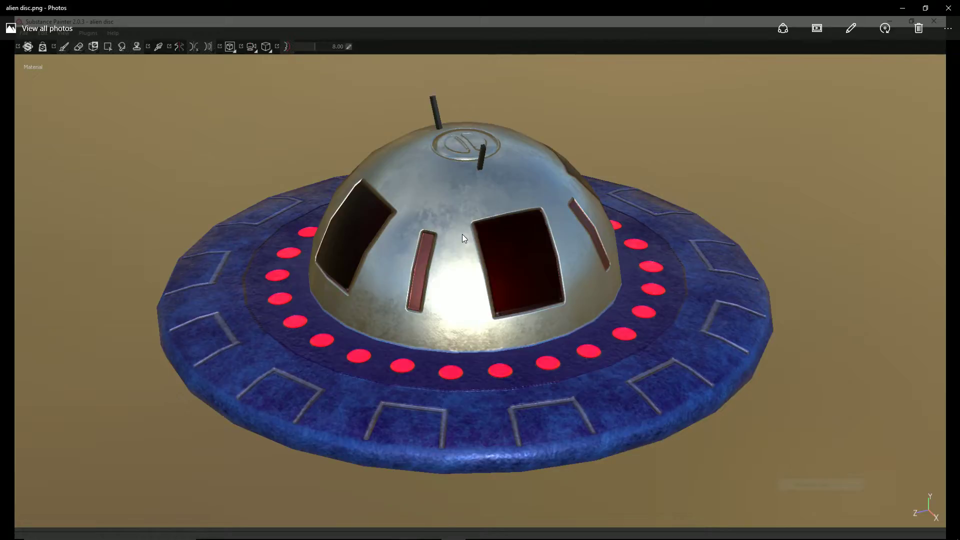
Step: Switch to Substance Painter and examine the finished textured alien disc model
key("alt+Tab")
key("Tab")
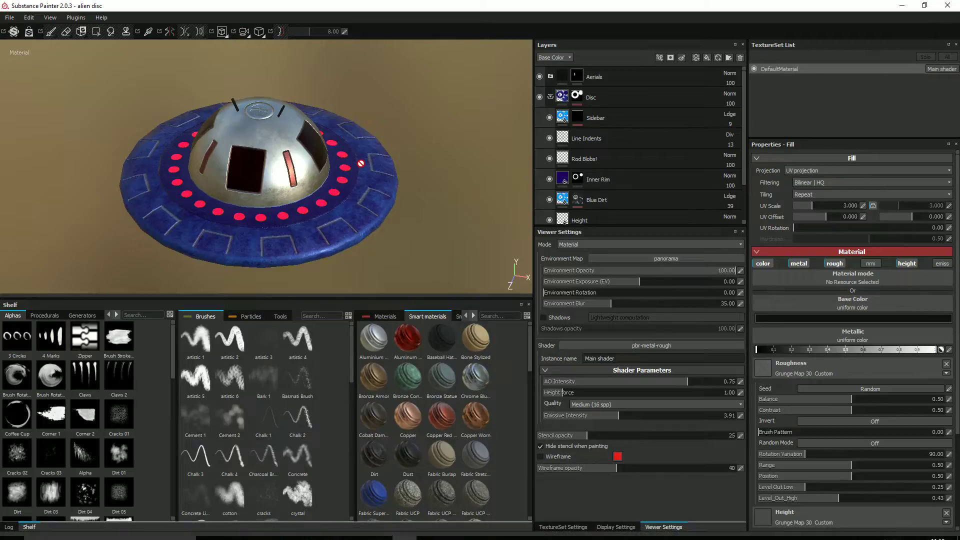
scroll(320, 166, "down", 10)
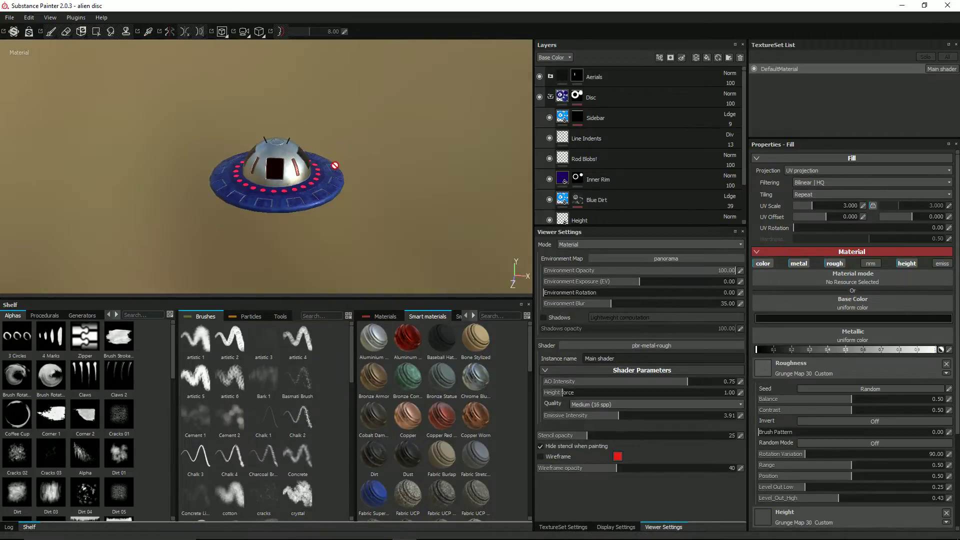
left_click_drag(313, 159, 302, 184, "alt")
scroll(306, 184, "up", 6)
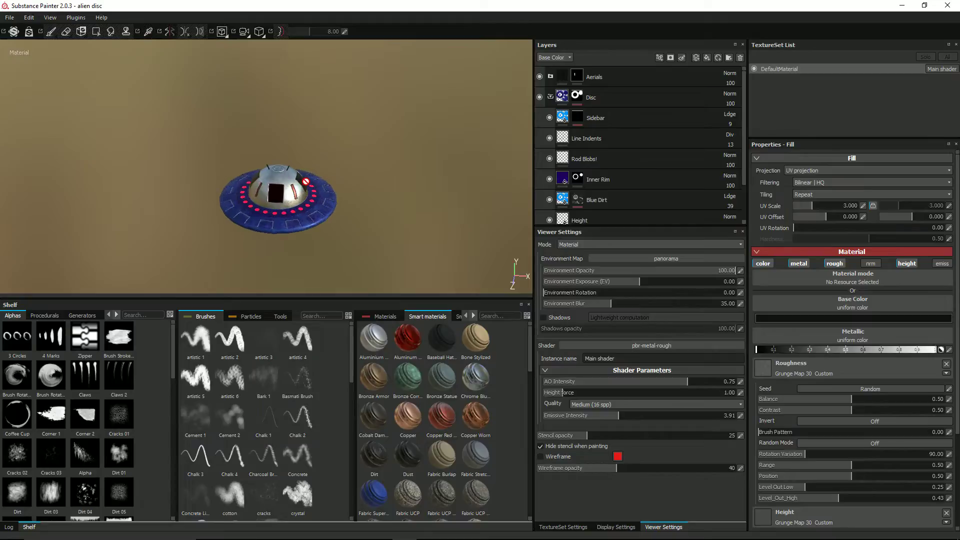
middle_click_drag(309, 181, 316, 162, "alt")
right_click_drag(317, 161, 297, 141, "alt")
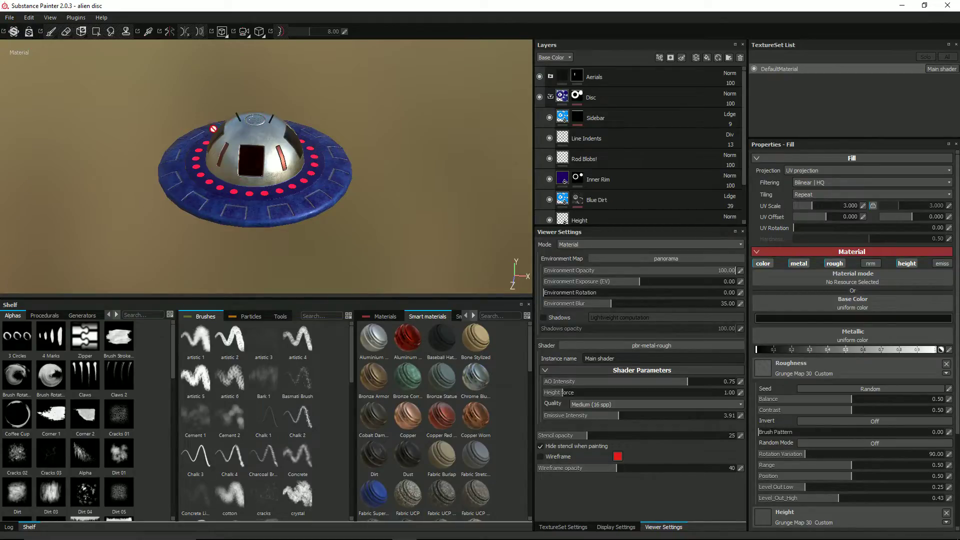
Step: Create a new project from the alien disc.fbx mesh in the Alien Disc models folder
left_click(10, 18)
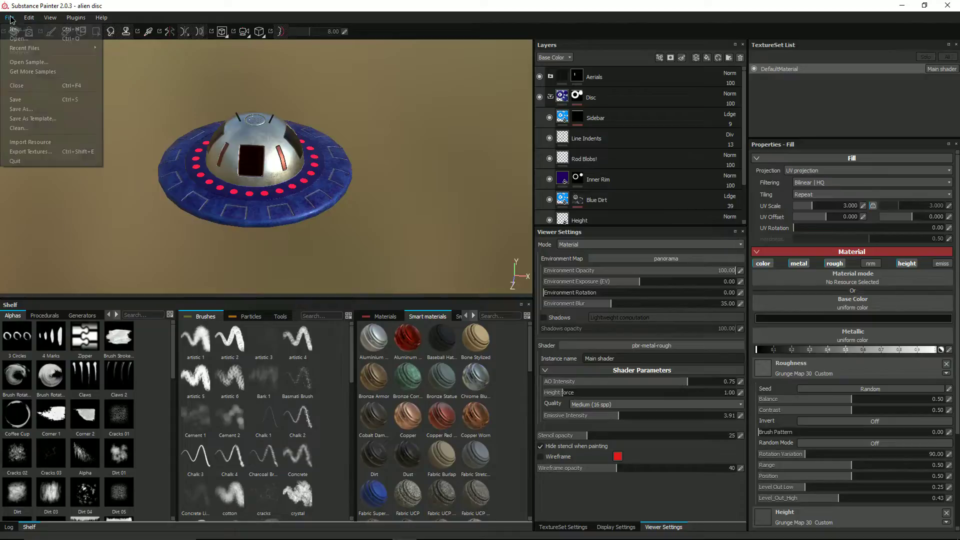
left_click(25, 30)
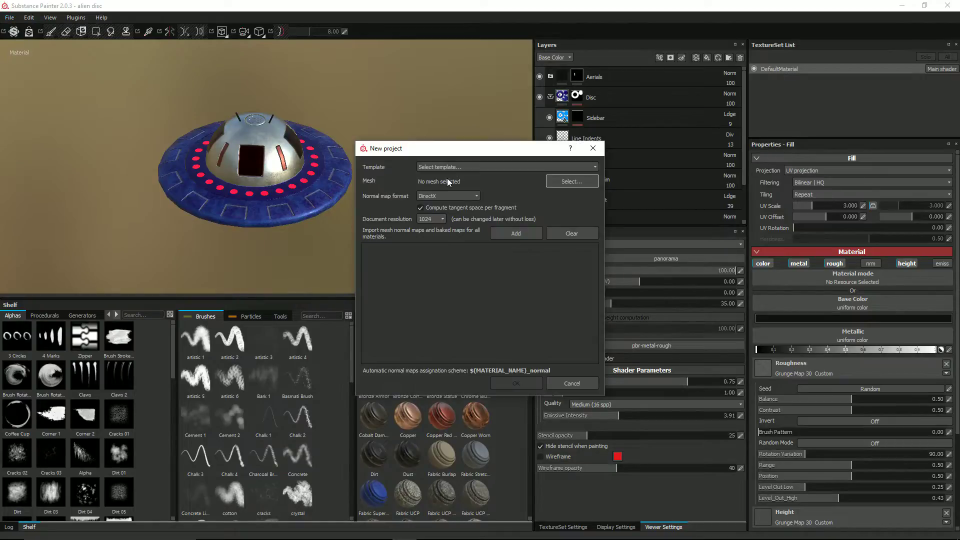
left_click(557, 182)
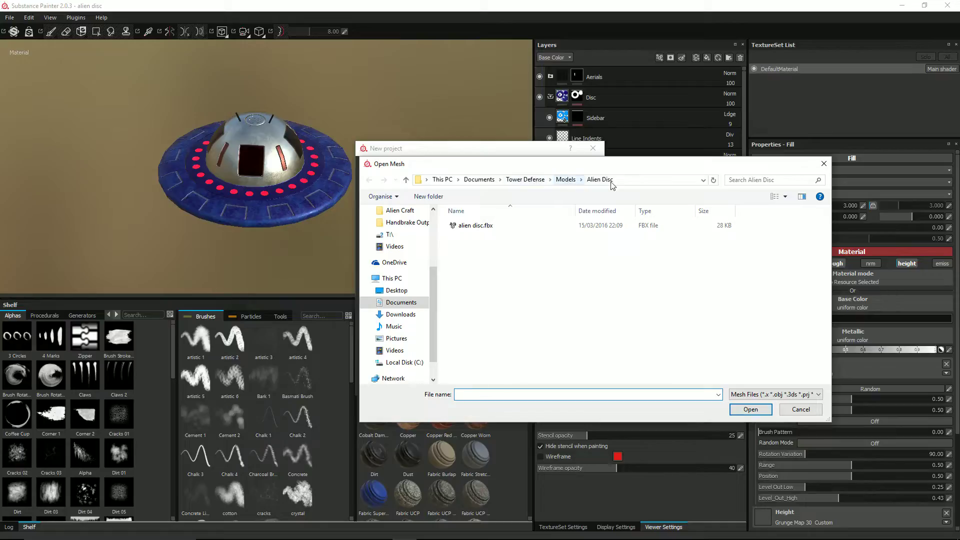
double_click(475, 225)
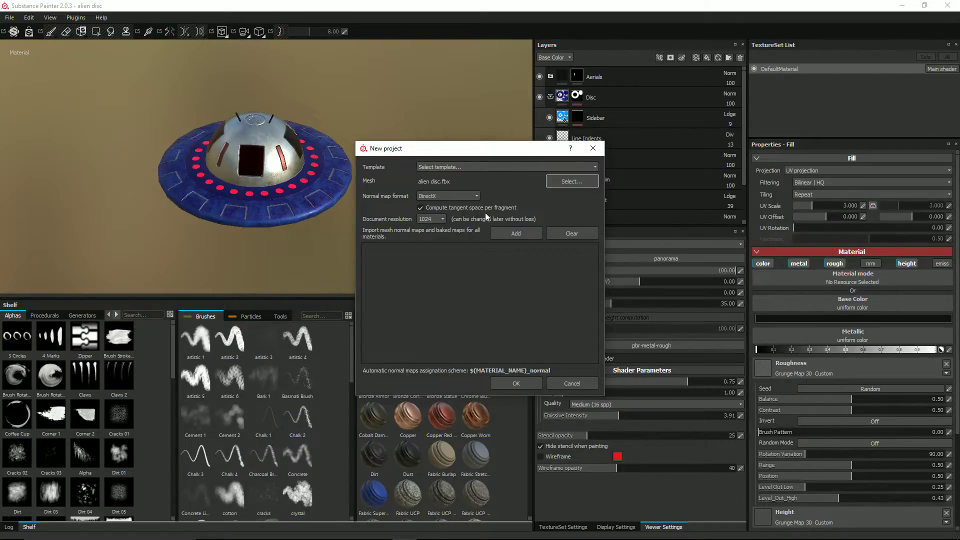
left_click(517, 385)
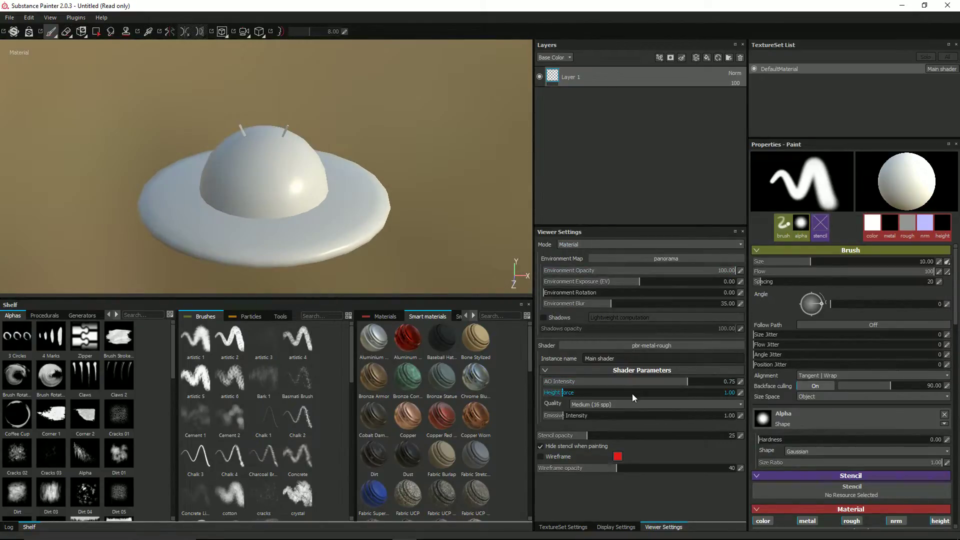
Step: Bake all additional maps for the mesh at 1024x1024 output size with Subsampling 4x4 antialiasing
left_click(563, 528)
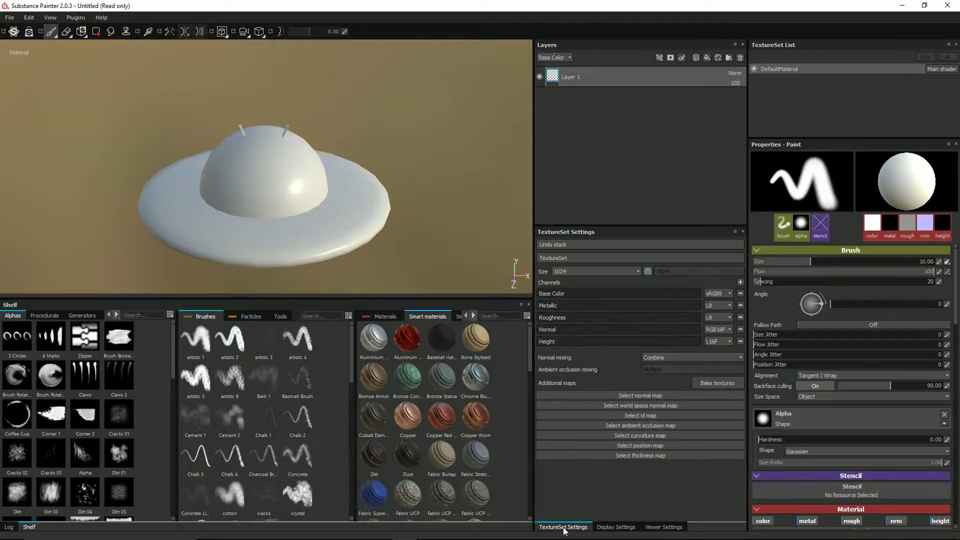
left_click(710, 383)
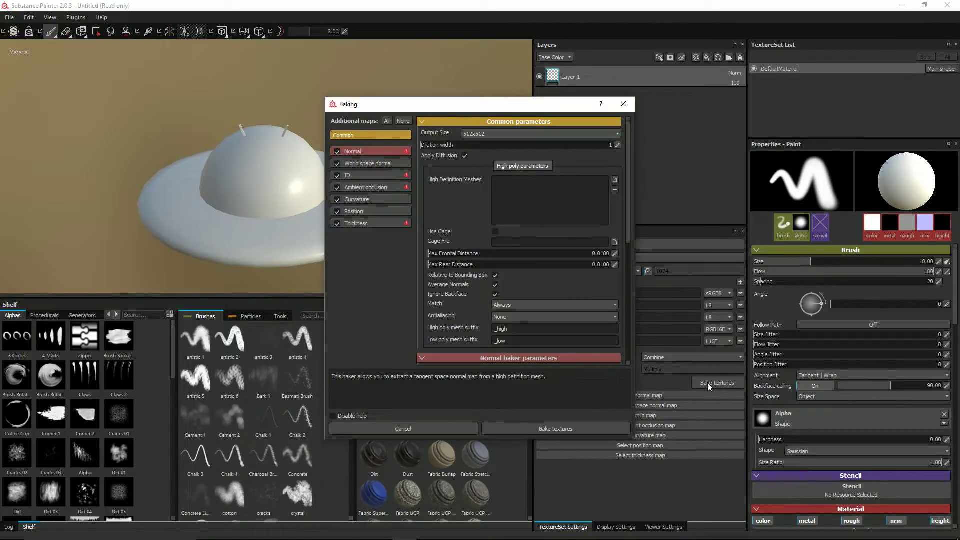
left_click(476, 136)
left_click(478, 174)
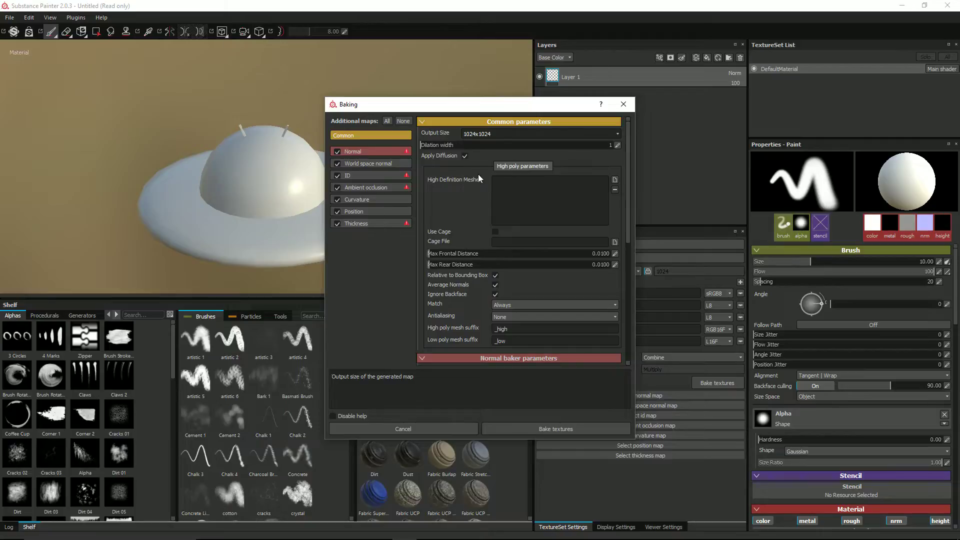
left_click(510, 316)
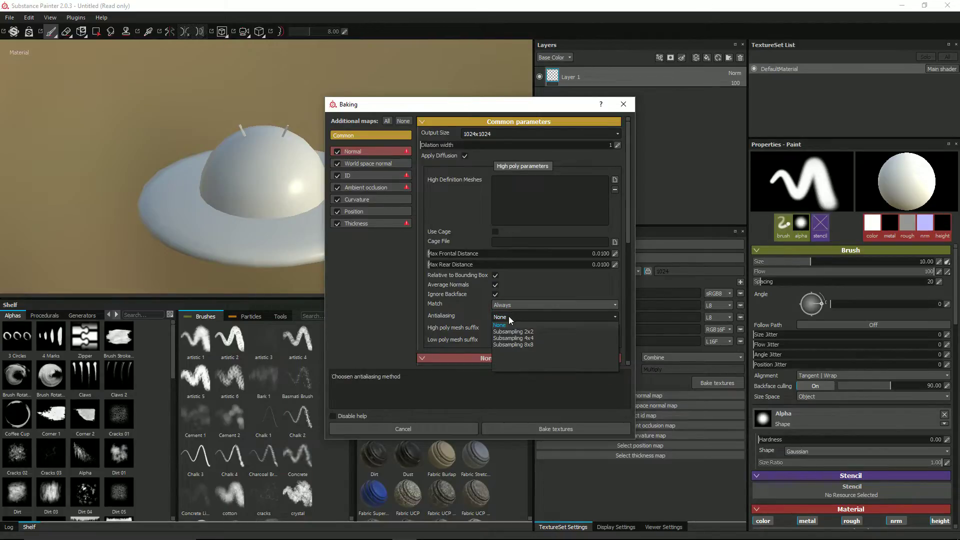
left_click(515, 338)
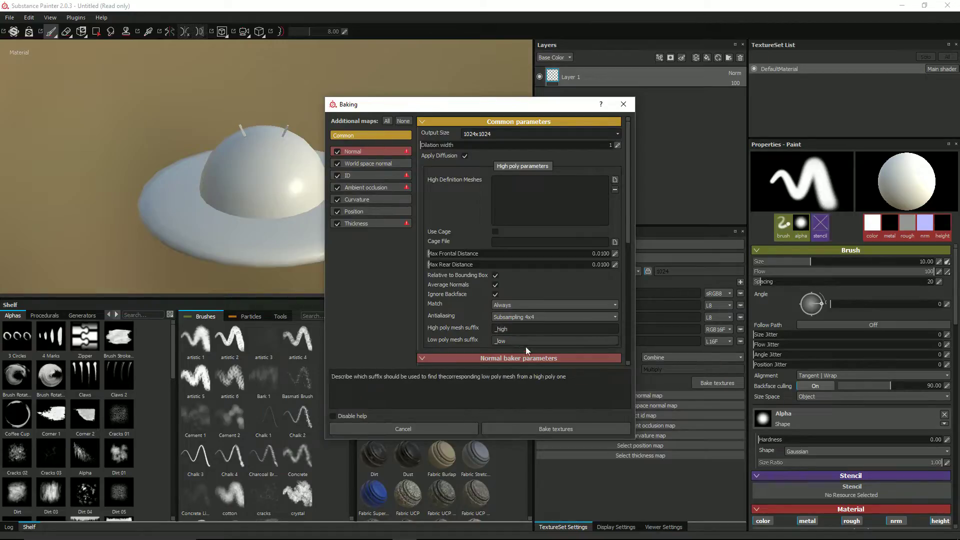
left_click(537, 425)
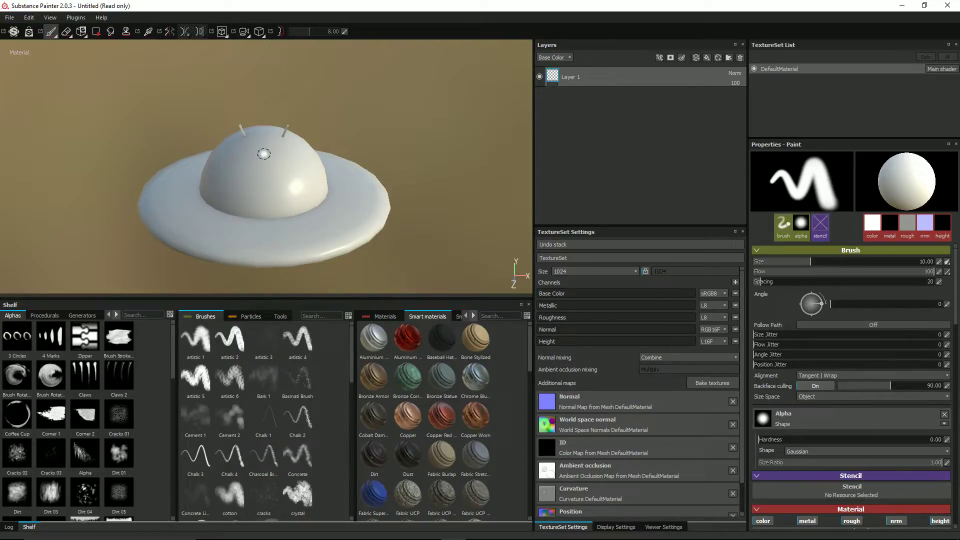
Step: Delete the default paint layer, Layer 1, from the layer stack
scroll(257, 197, "up", 2)
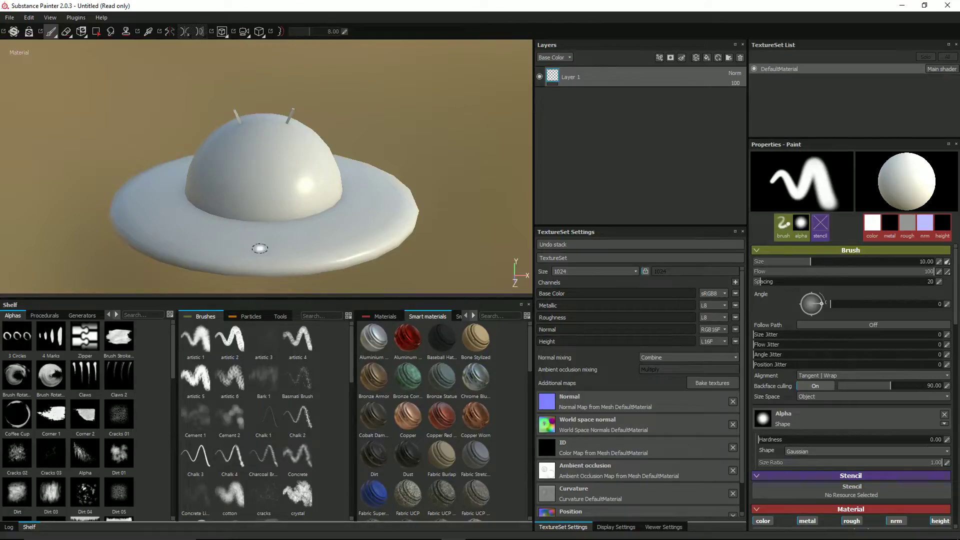
mouse_move(253, 242)
left_mouse_down("alt")
mouse_move(252, 227)
mouse_move(343, 178)
mouse_move(322, 182)
left_mouse_up("alt")
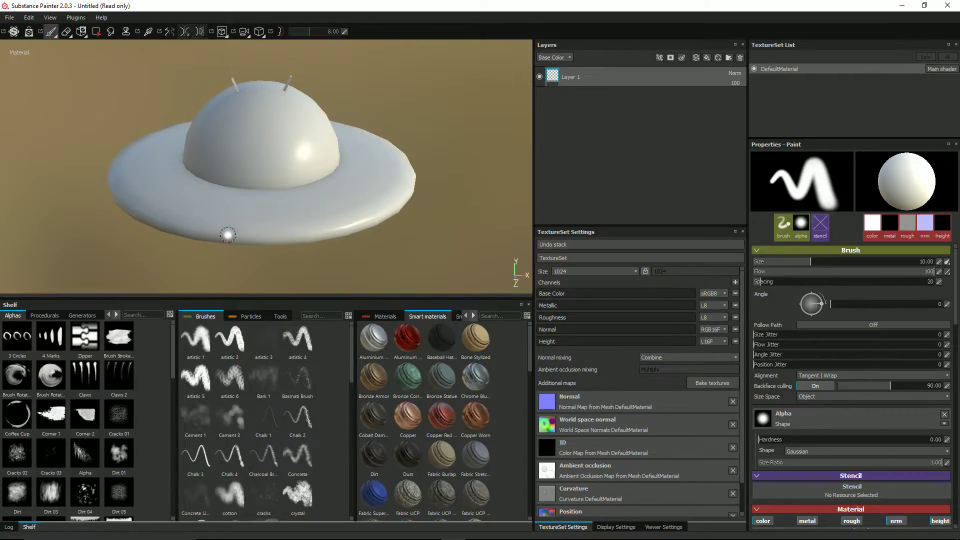
mouse_move(181, 213)
left_mouse_down("alt")
mouse_move(290, 209)
mouse_move(278, 200)
mouse_move(293, 189)
left_mouse_up("alt")
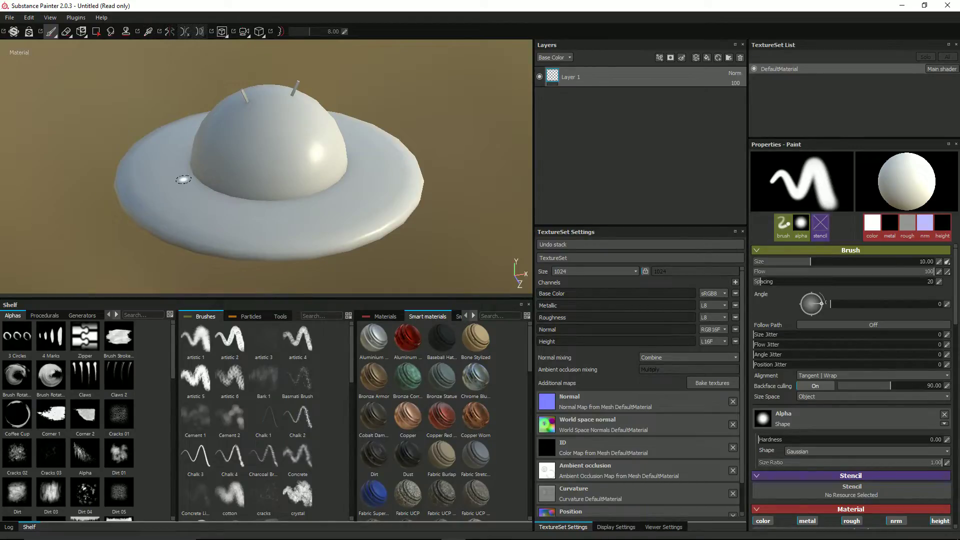
left_click(741, 57)
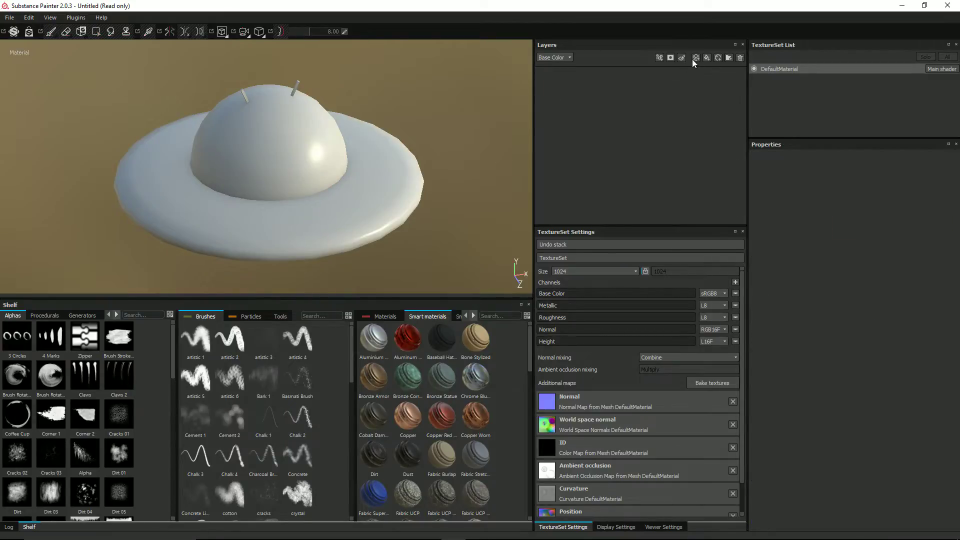
Step: Add a fill layer to the empty stack and name it Disc
left_click(707, 58)
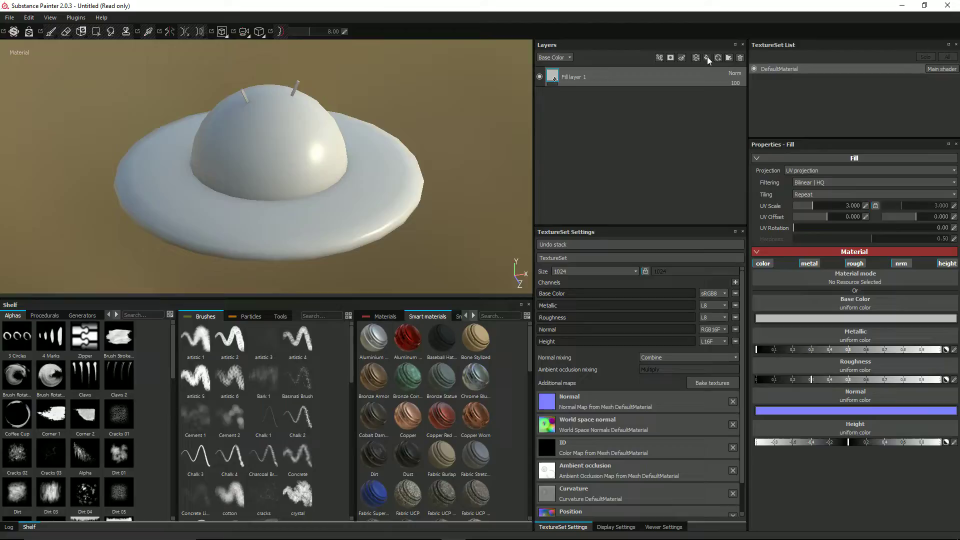
double_click(574, 77)
type("A")
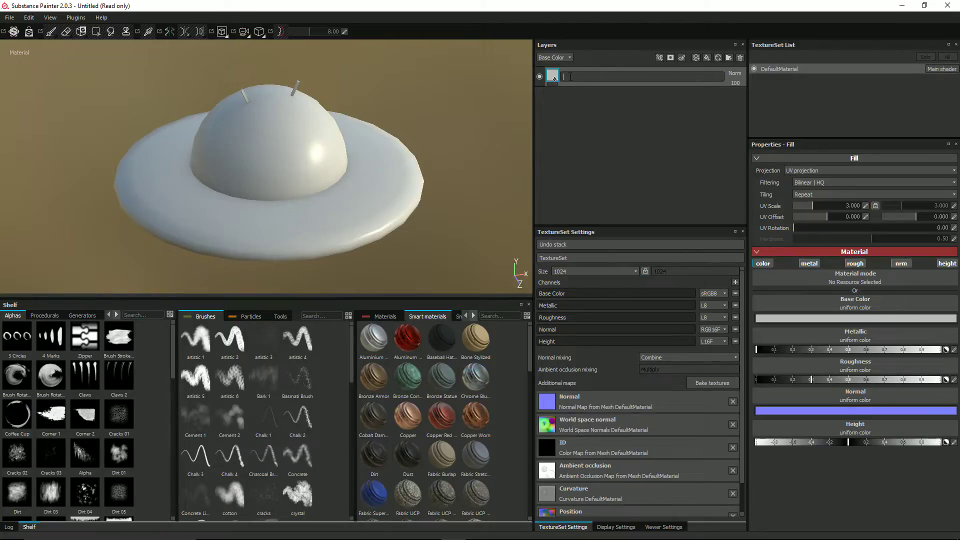
key("Return")
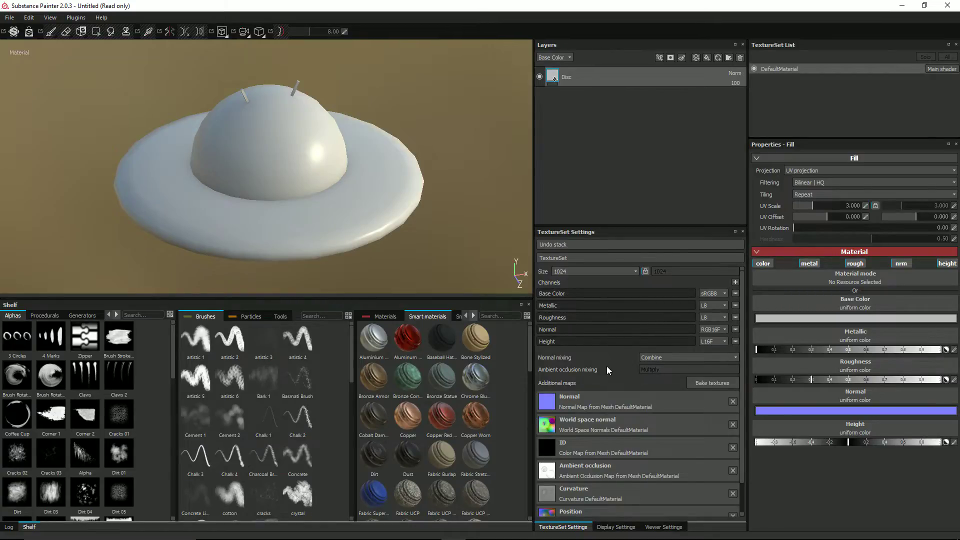
Step: Add an Emissive channel to the texture set
left_click(736, 282)
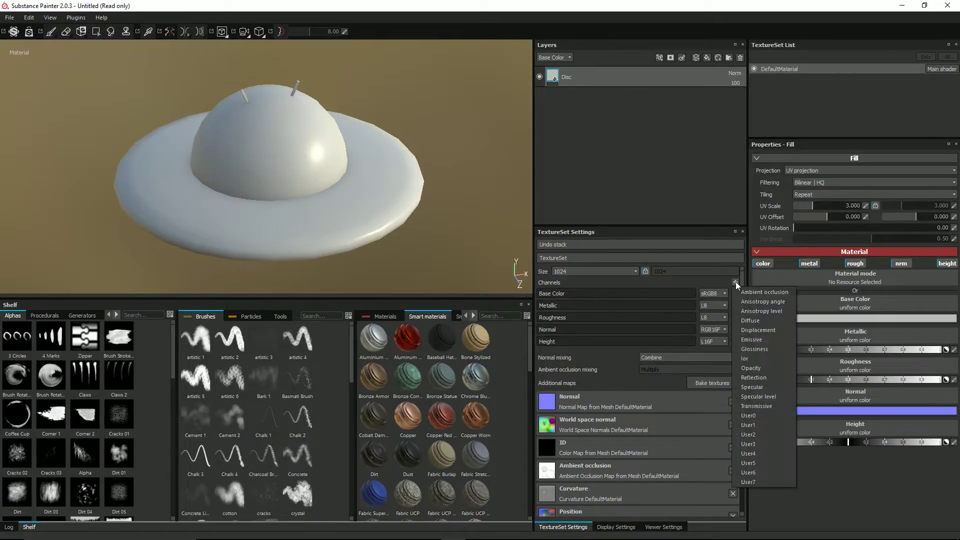
left_click(751, 340)
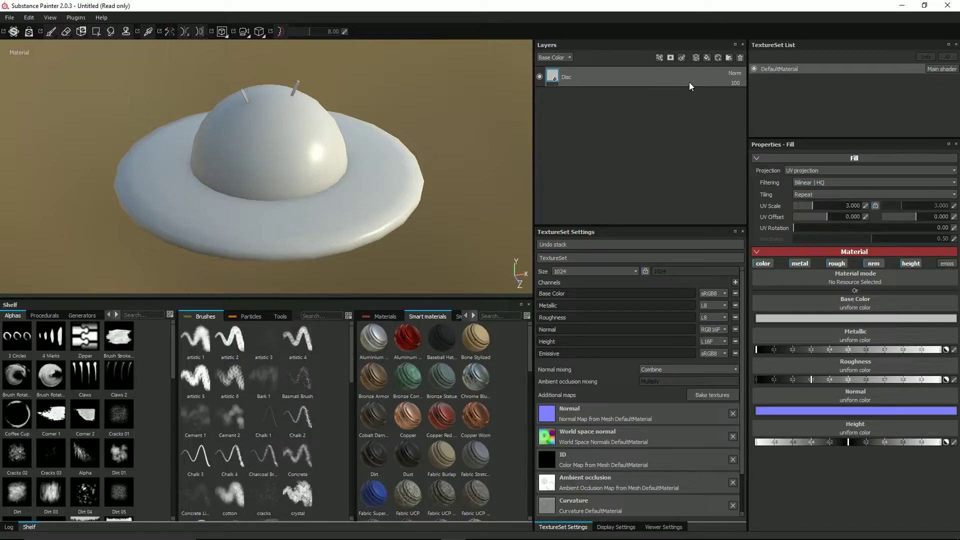
Step: Add a second fill layer, place it beneath the Disc layer, and name it Base Colour
left_click(706, 58)
left_click_drag(583, 75, 586, 98)
double_click(586, 98)
type("Base")
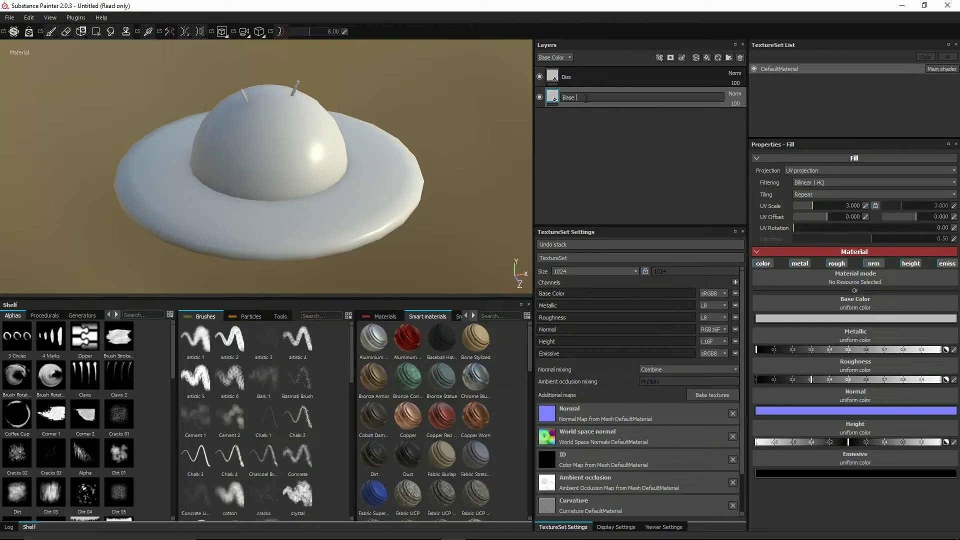
type(" Settings")
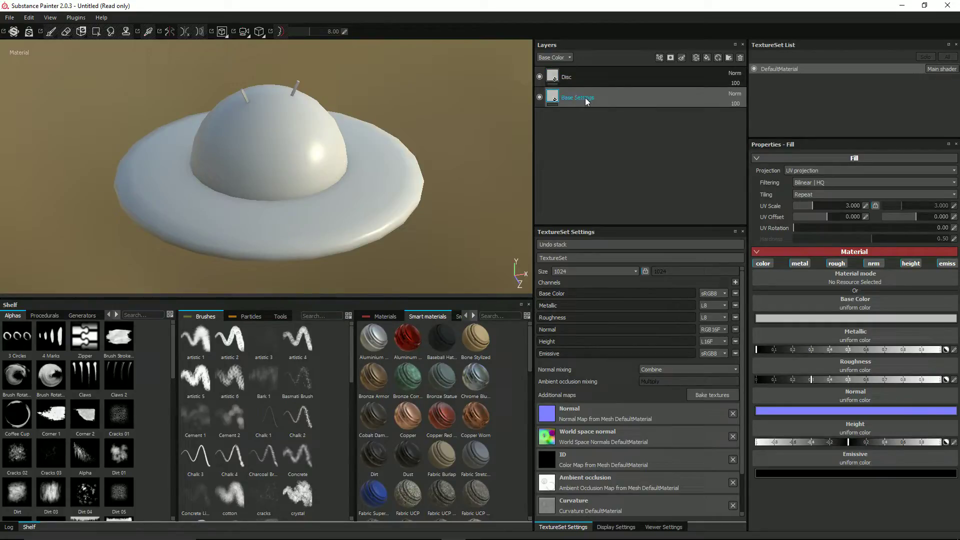
key("ctrl+a")
type("Base C")
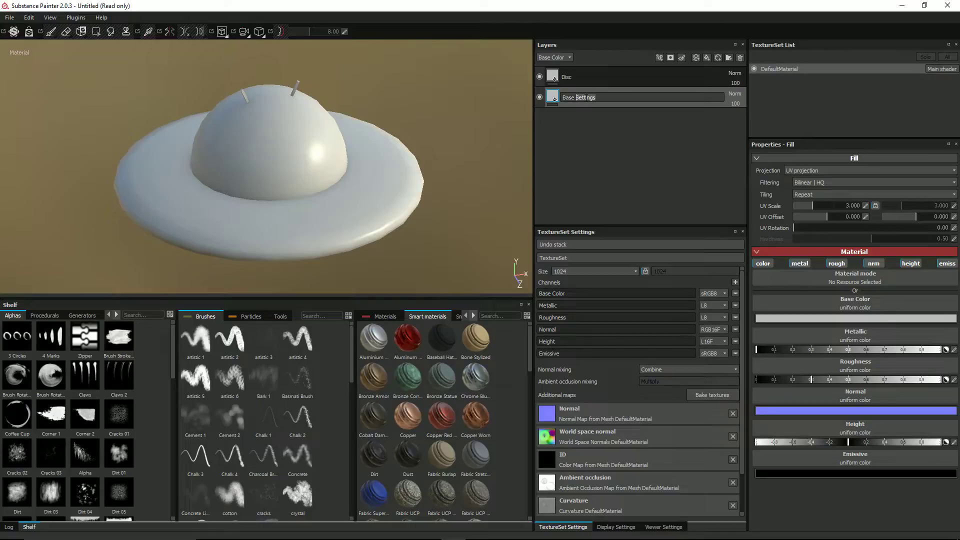
type("olour")
key("Return")
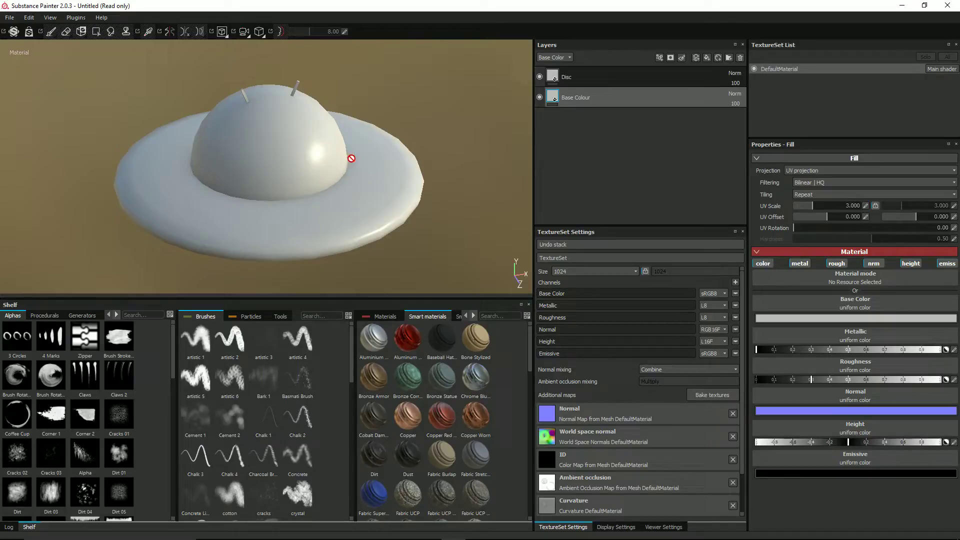
Step: Disable the metal, rough, nrm, height and emiss channels on the Base Colour layer, leaving only color enabled
left_click(800, 264)
left_click(837, 263)
left_click(874, 264)
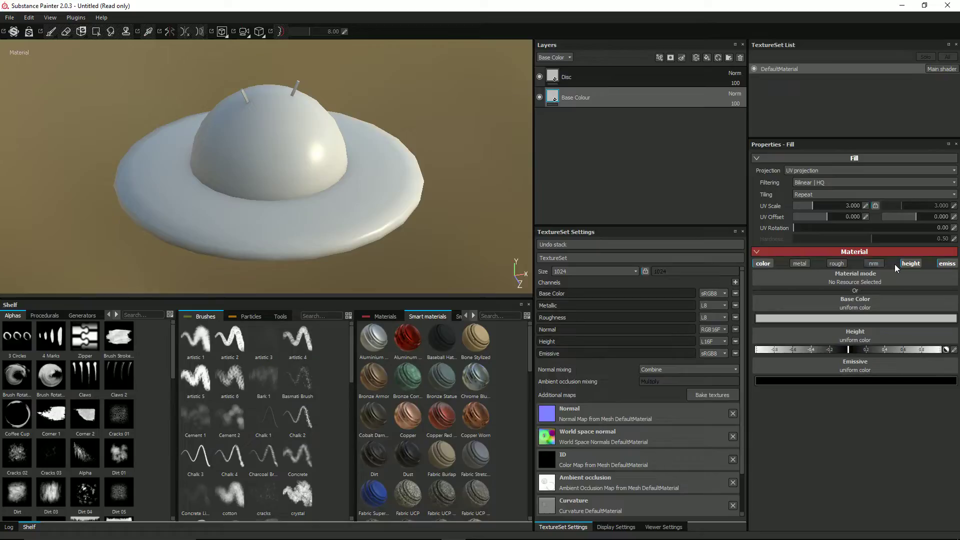
left_click(905, 263)
left_click(947, 264)
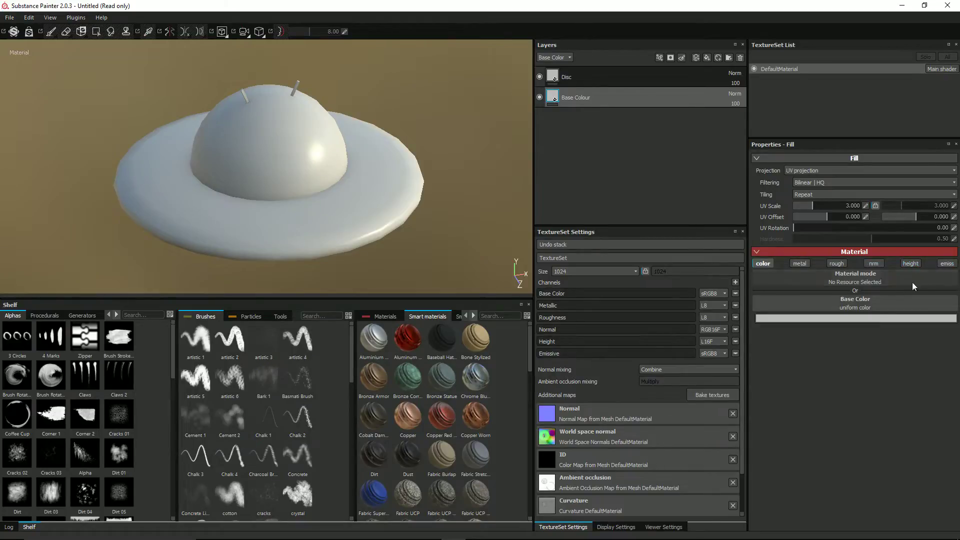
Step: Set the Base Colour layer's base color to a deep blue, about R 0.025, G 0.000, B 0.358
left_click(867, 317)
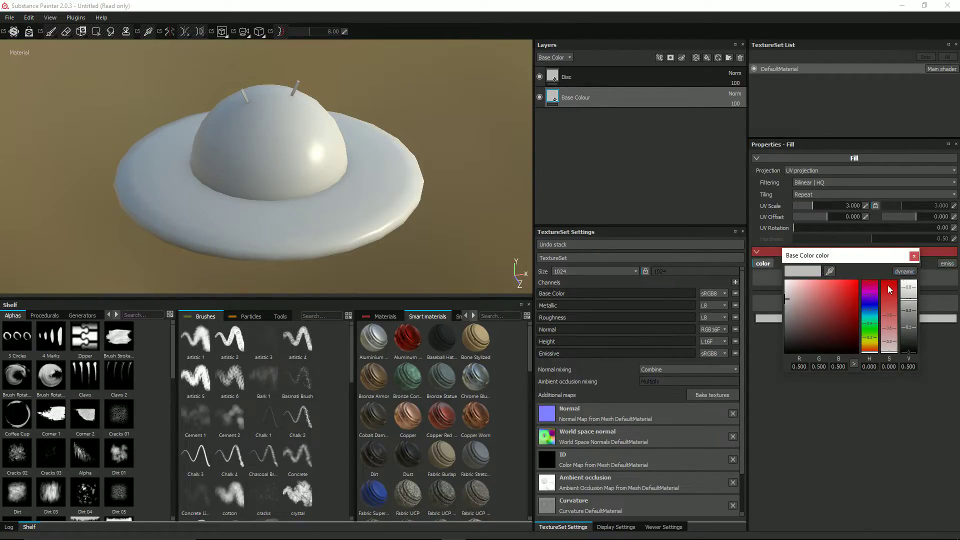
left_click(870, 305)
left_click(857, 307)
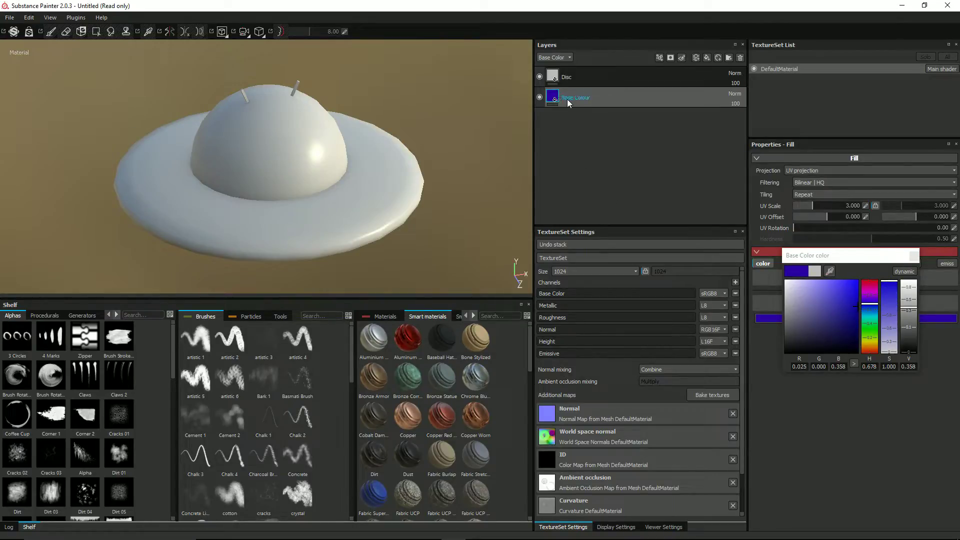
Step: Try to move the Base Colour layer above Disc, and delete the Disc layer
left_click_drag(583, 98, 582, 77)
left_click(606, 80)
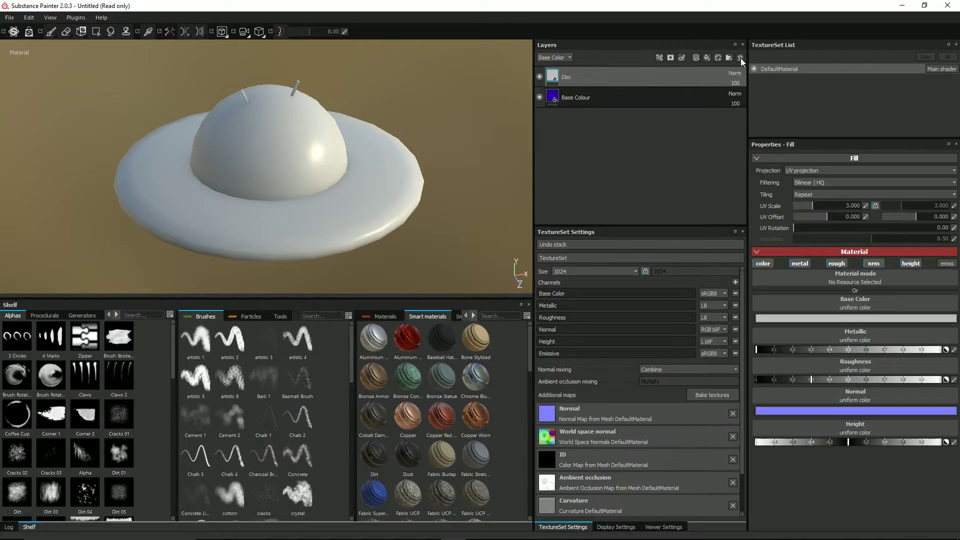
left_click(741, 58)
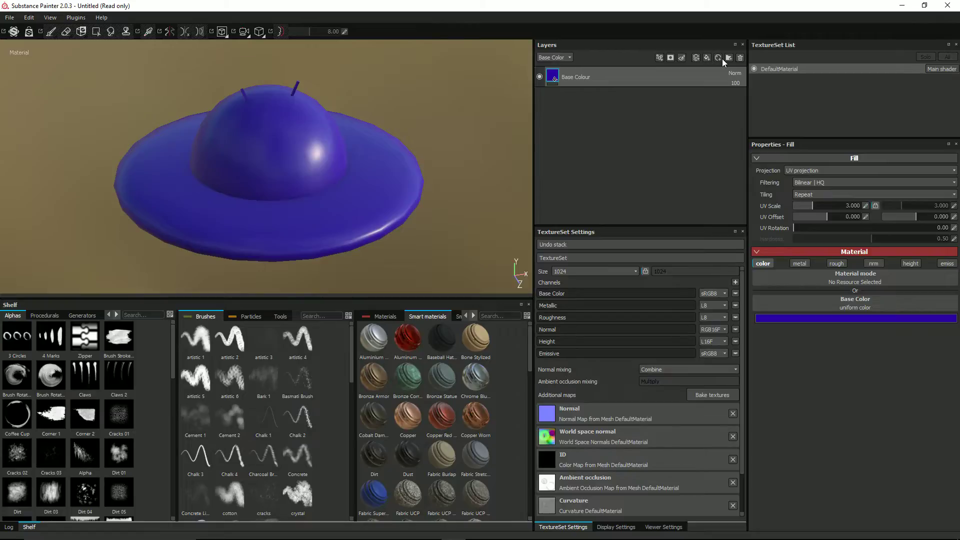
Step: Create a layer folder named Disc and move the Base Colour layer into it
left_click(730, 58)
double_click(580, 77)
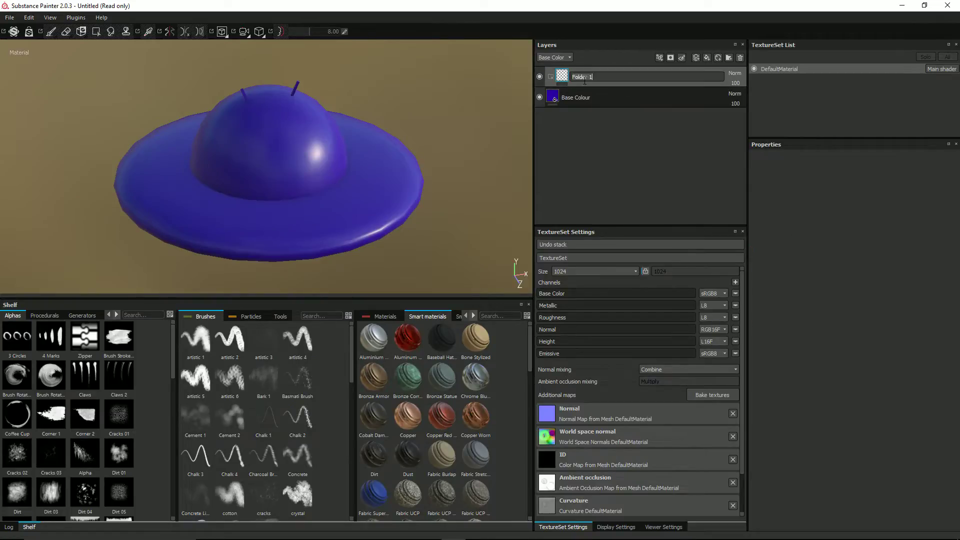
type("Disc")
key("Return")
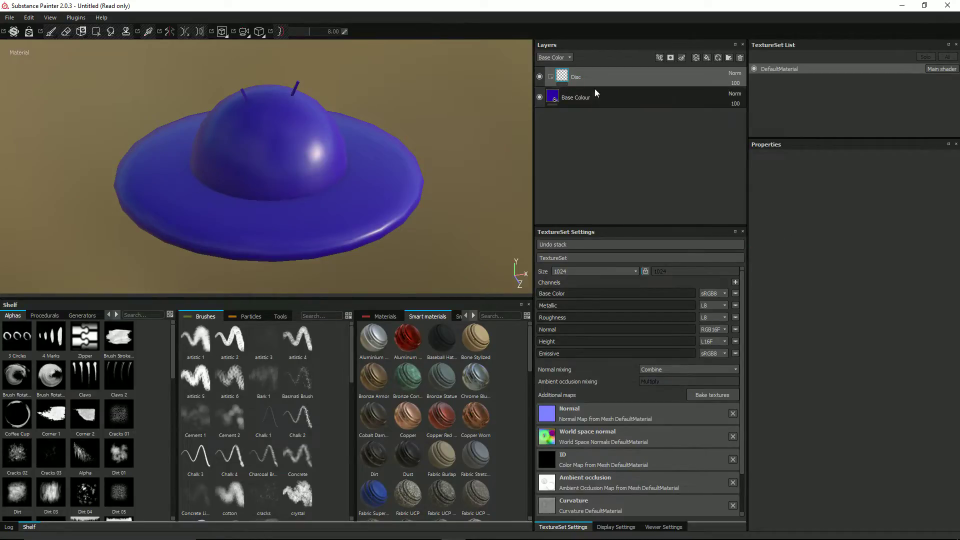
left_click_drag(596, 98, 599, 84)
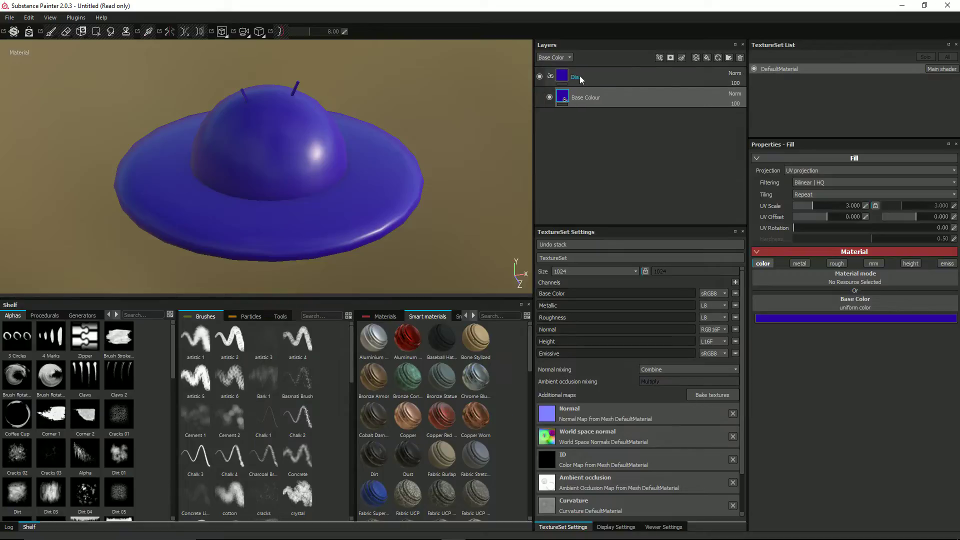
Step: Add a black mask to the Disc folder and reveal the disc's top, rim and underside using Polygon Fill in UV chunk mode
right_click(563, 78)
left_click(594, 91)
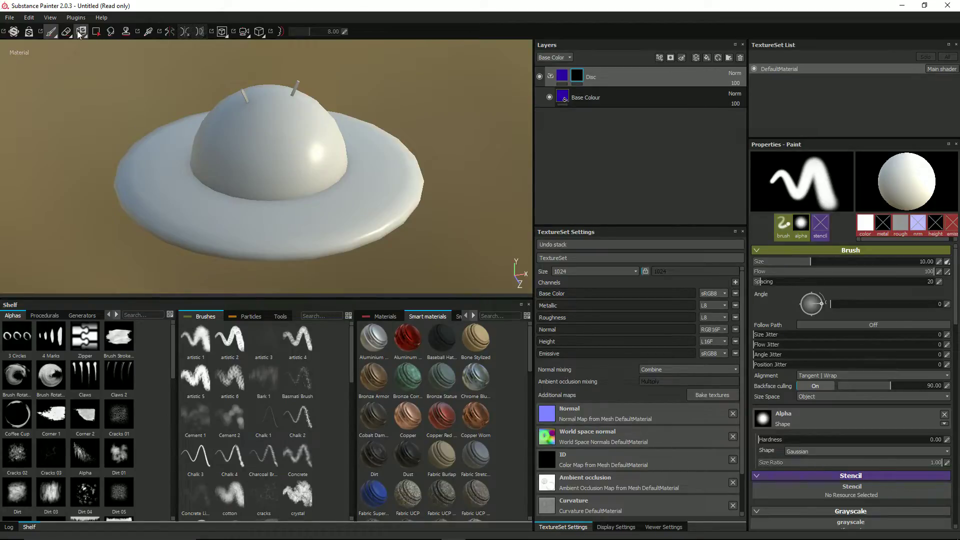
left_click(96, 32)
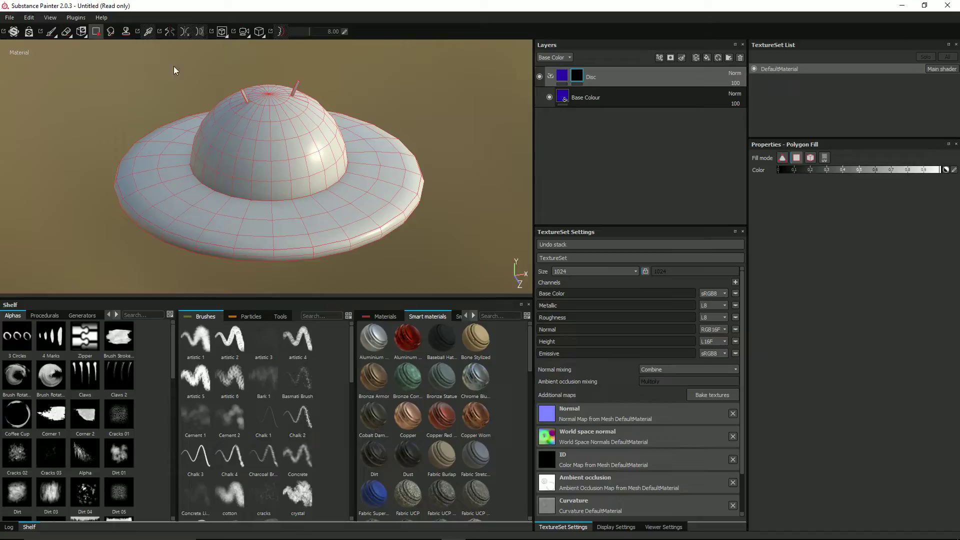
left_click(823, 159)
left_click(383, 200)
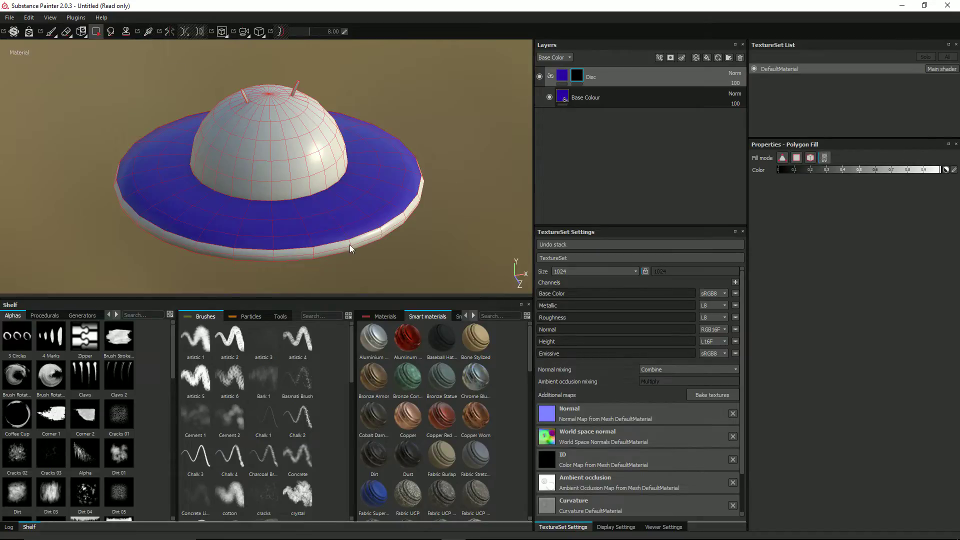
left_click(350, 241)
left_click_drag(289, 265, 277, 211, "alt")
left_click(293, 215)
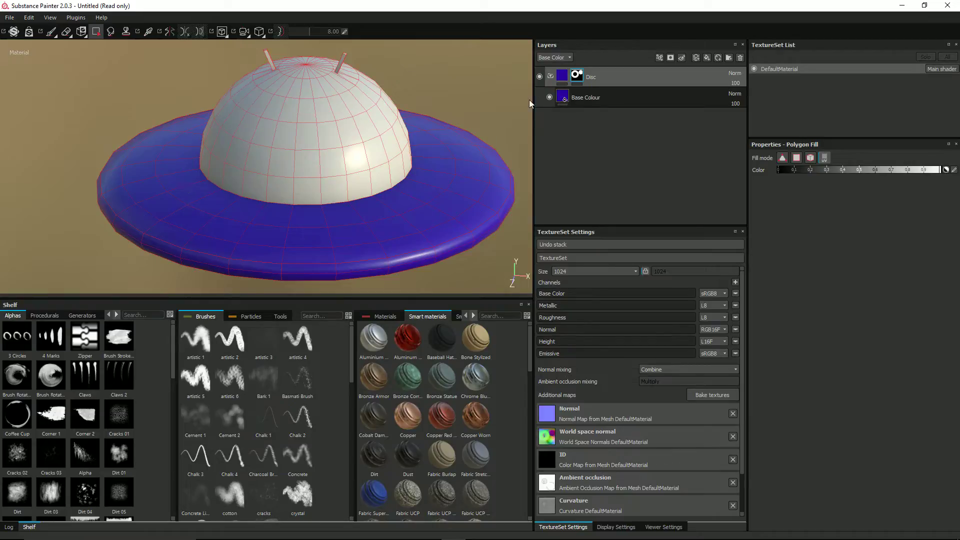
Step: Add a paint effect to the Disc folder's mask
right_click(577, 78)
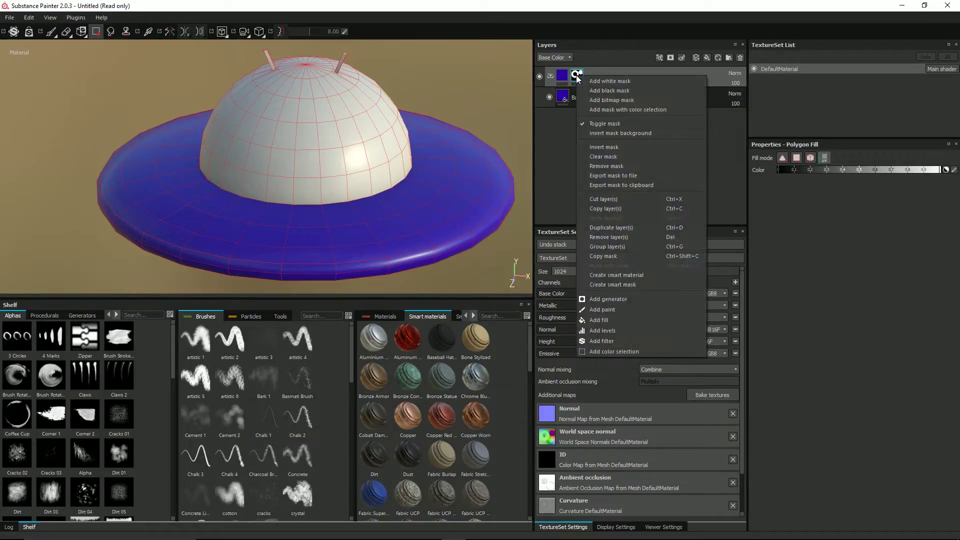
left_click(608, 311)
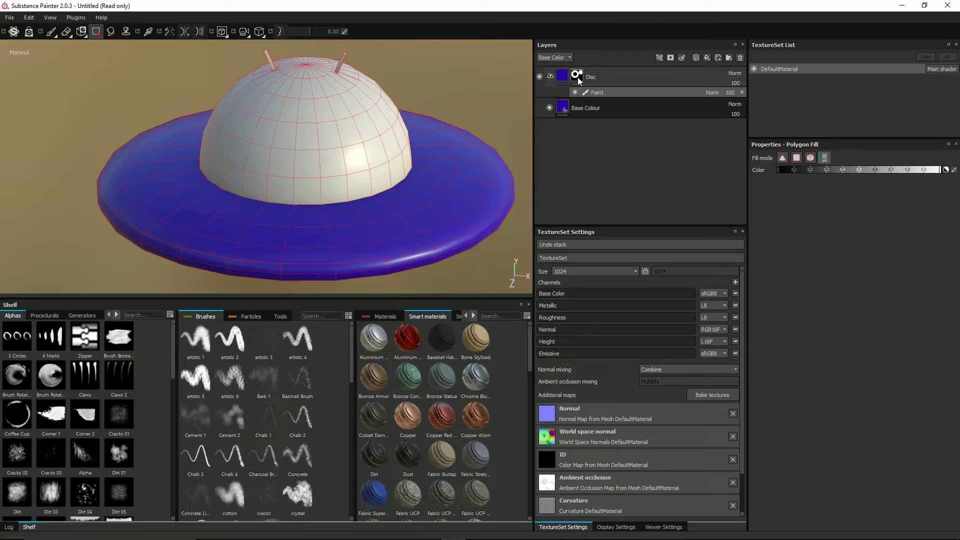
mouse_move(579, 78)
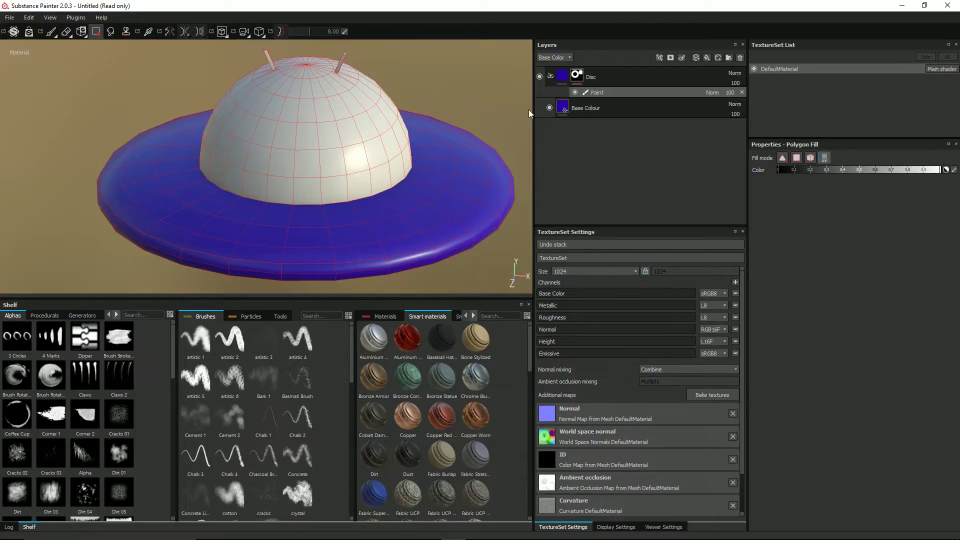
Step: Show the 3D model and its UV layout side by side and examine the filled UV islands
key("F1")
scroll(410, 206, "down", 2)
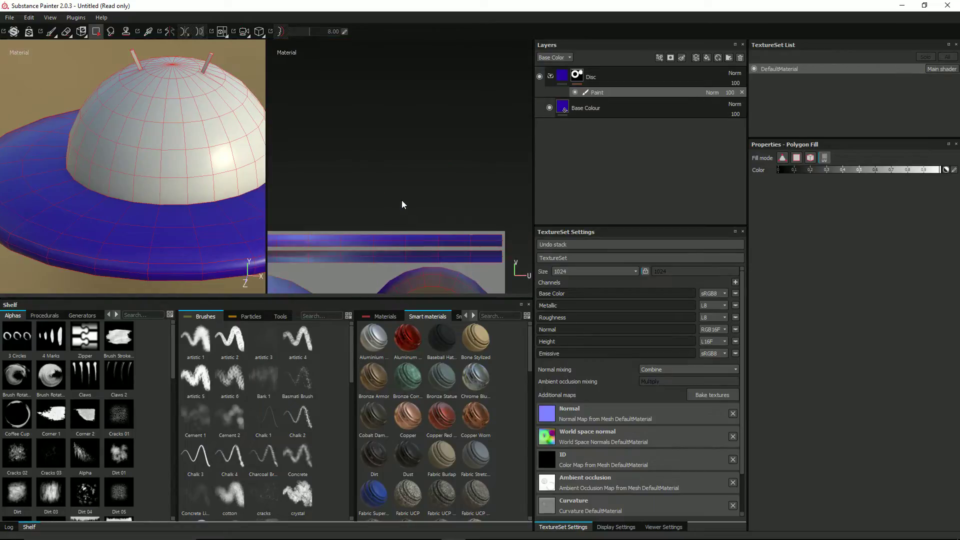
scroll(401, 199, "up", 3)
middle_click_drag(400, 186, 417, 100, "alt")
scroll(395, 153, "down", 3)
scroll(405, 150, "down", 1)
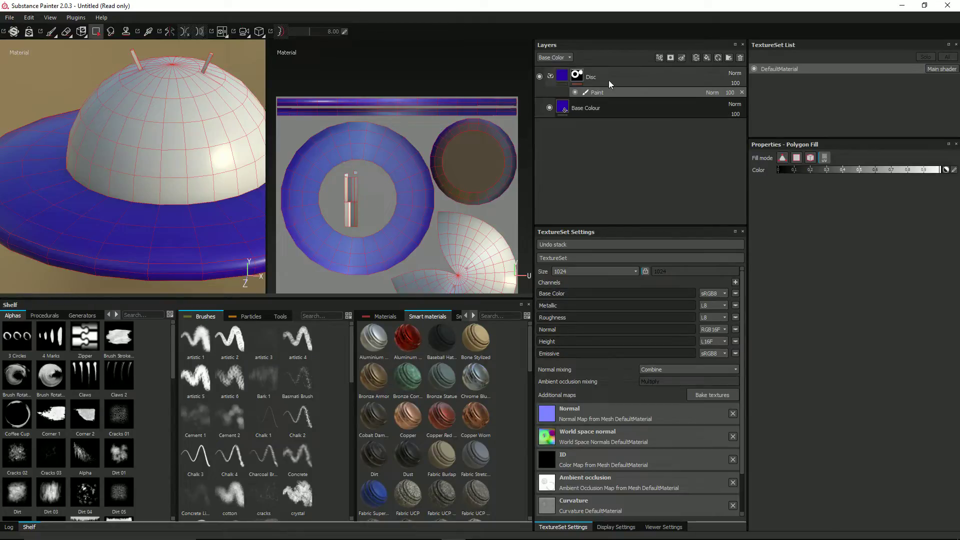
Step: Examine the texture channels and maps one by one, and return to the material display in the 3D view alone
key("c")
key("c")
key("c")
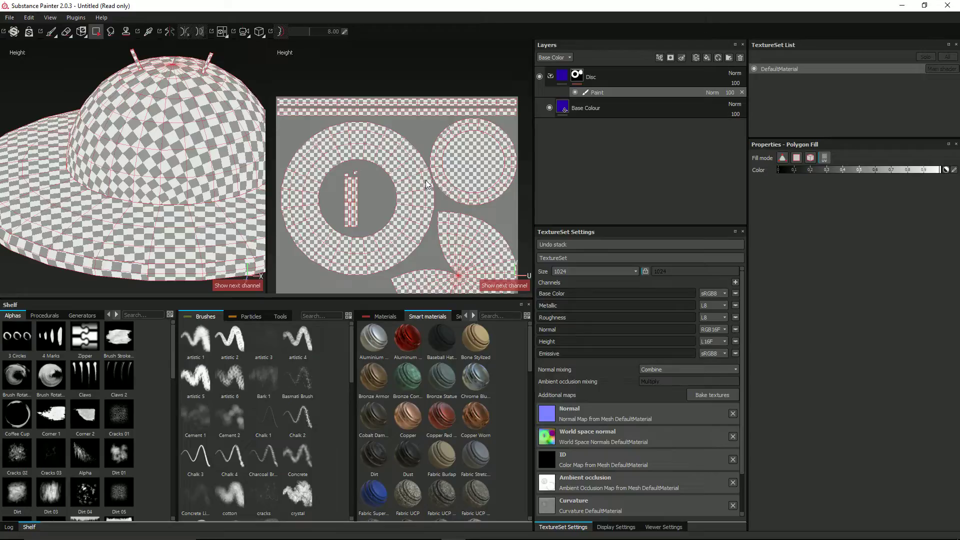
key("c")
key("c")
key("c")
key("c")
key("c")
key("c")
key("c")
key("c")
key("c")
key("c")
key("m")
scroll(333, 147, "up", 2)
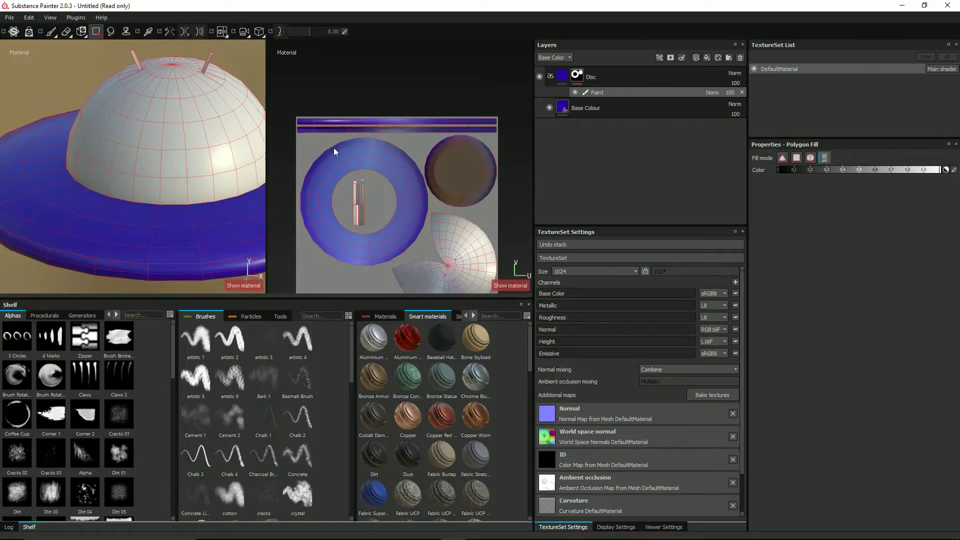
key("F3")
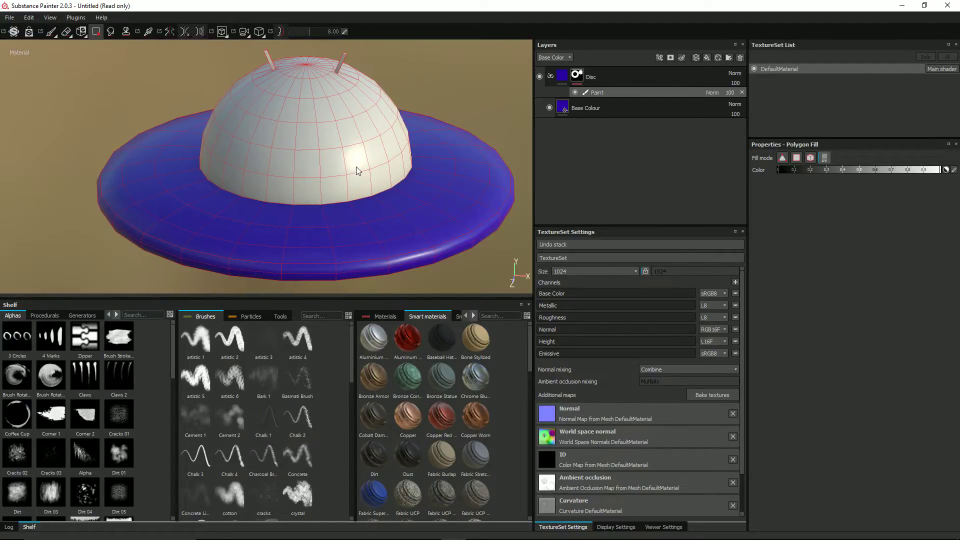
Step: Activate the Paint tool with the Dirt 1 brush preset for the Disc mask's paint effect
middle_click_drag(364, 119, 330, 126, "alt")
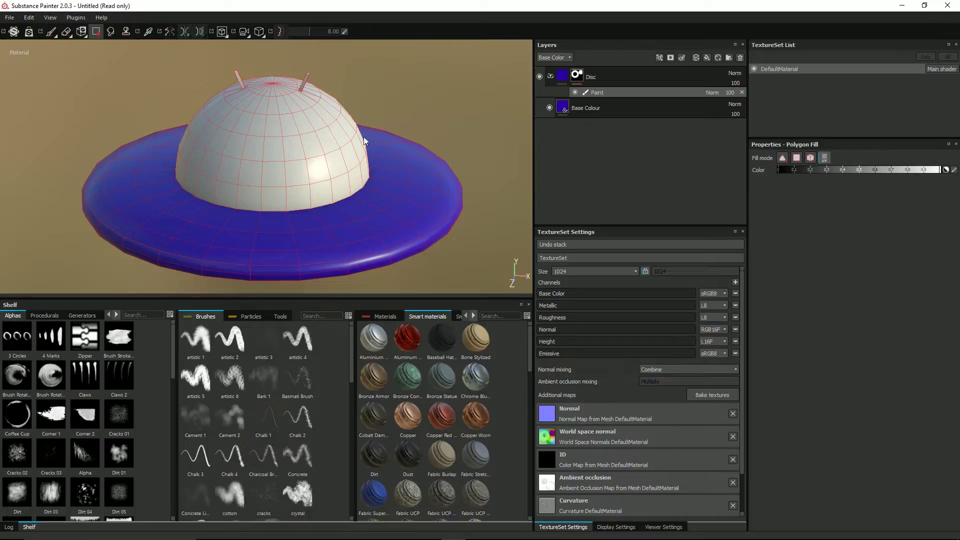
scroll(282, 170, "up", 2)
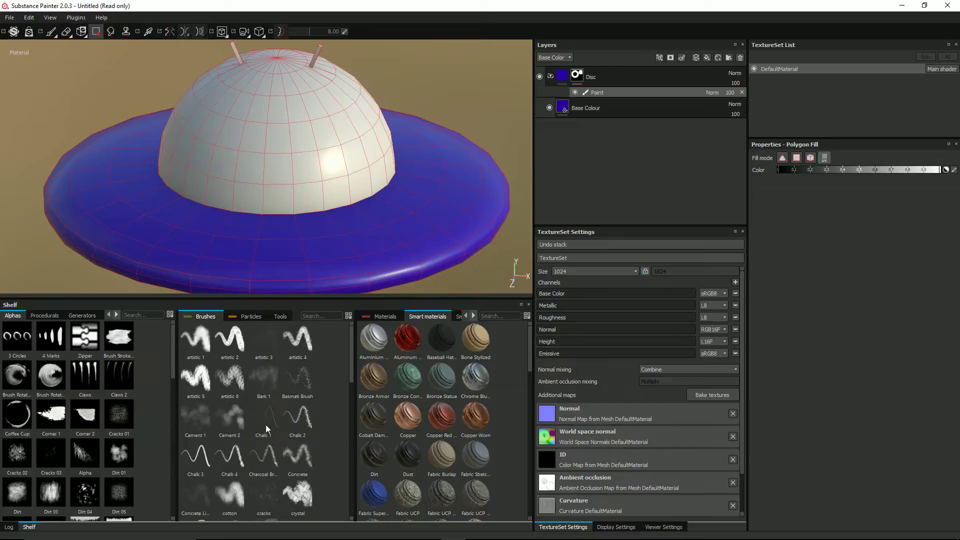
scroll(302, 453, "down", 3)
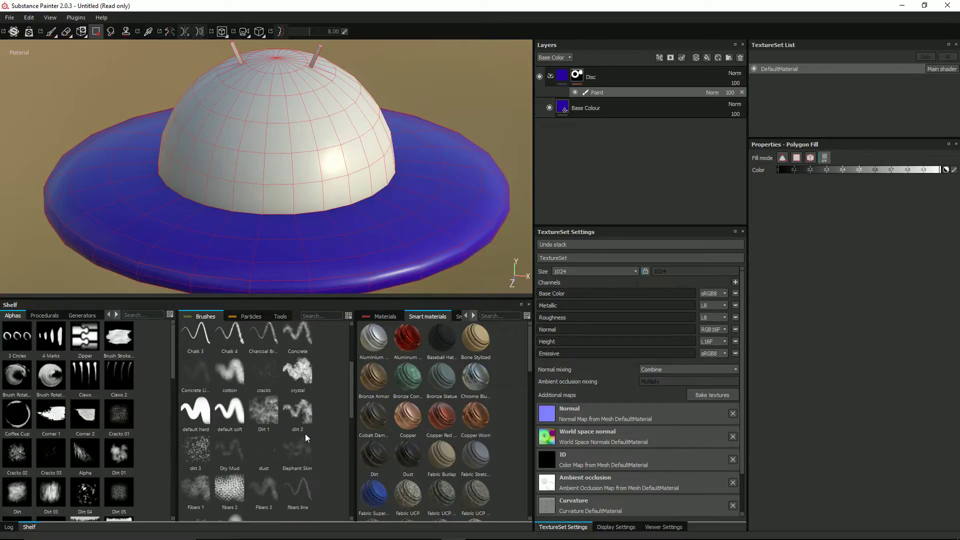
left_click(268, 407)
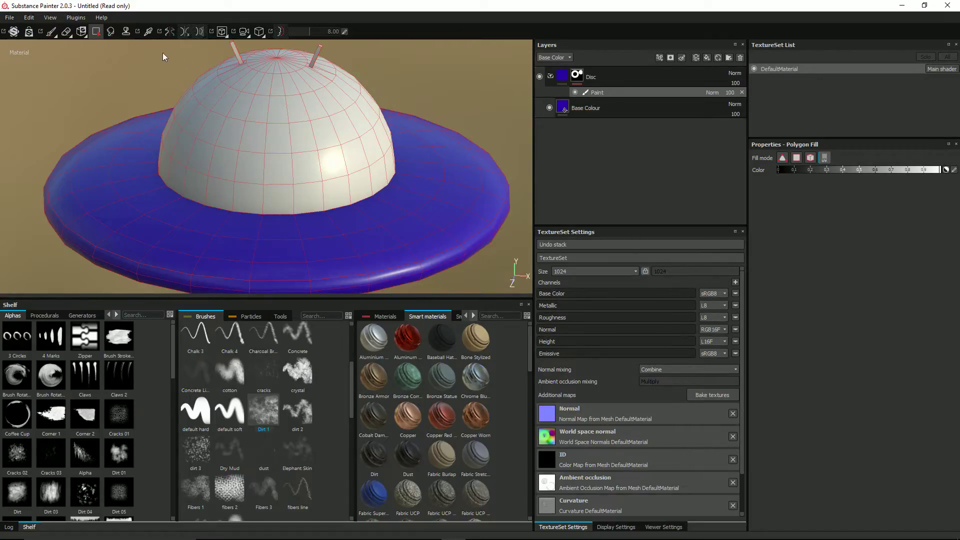
left_click(51, 32)
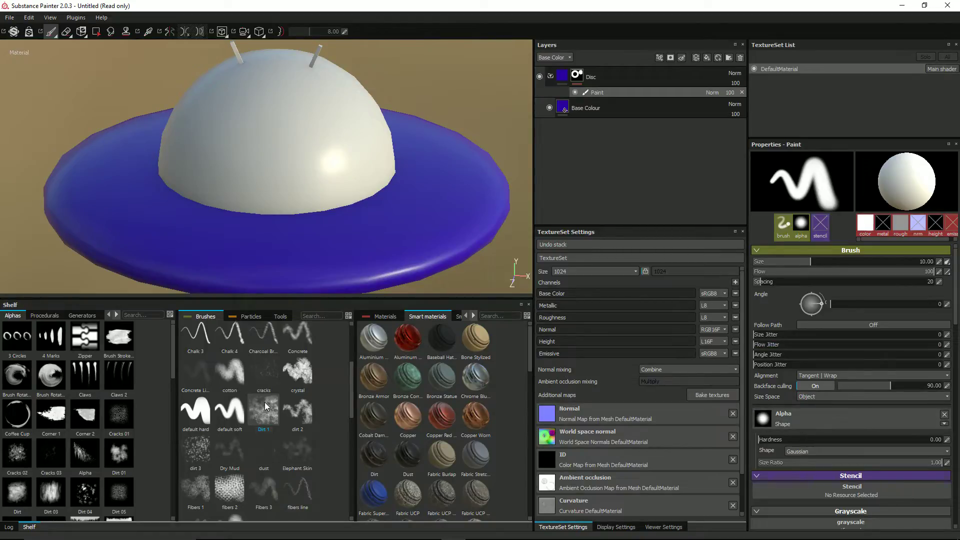
left_click(265, 402)
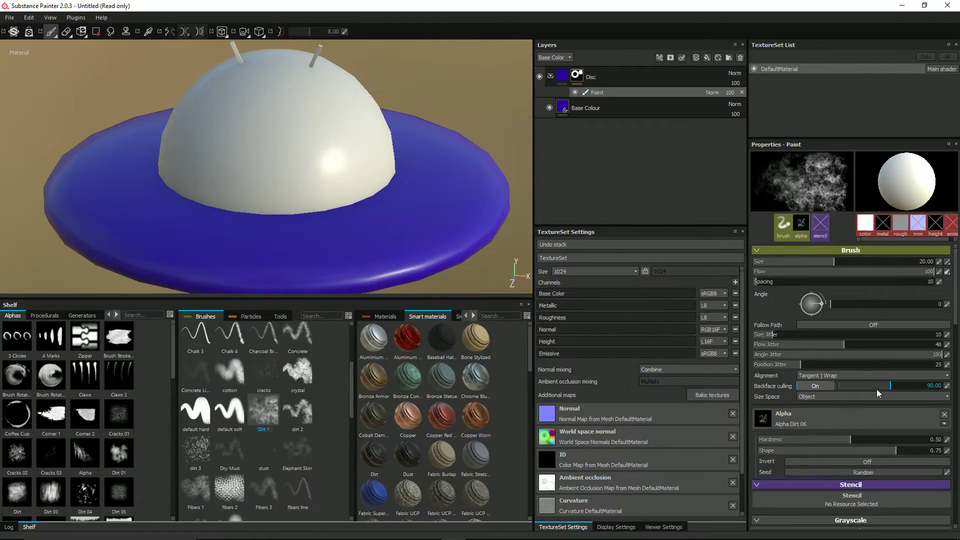
Step: Try a dirt brush stroke across the front of the dome and undo it
scroll(806, 437, "down", 2)
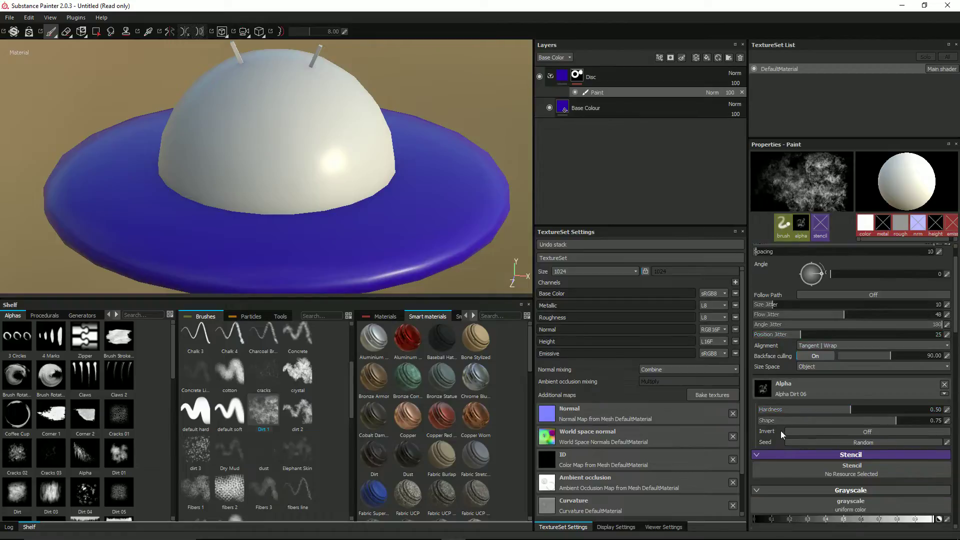
scroll(900, 509, "down", 2)
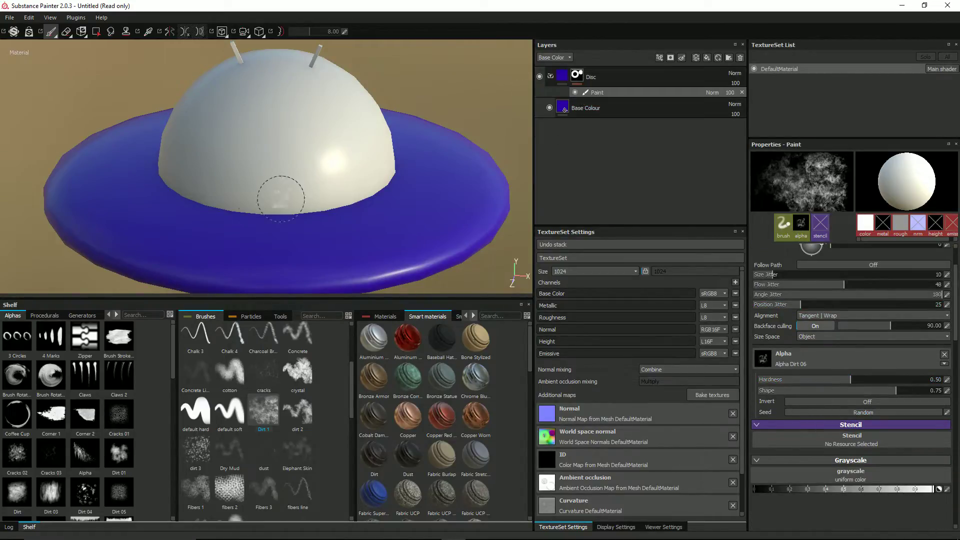
left_click_drag(242, 174, 352, 143)
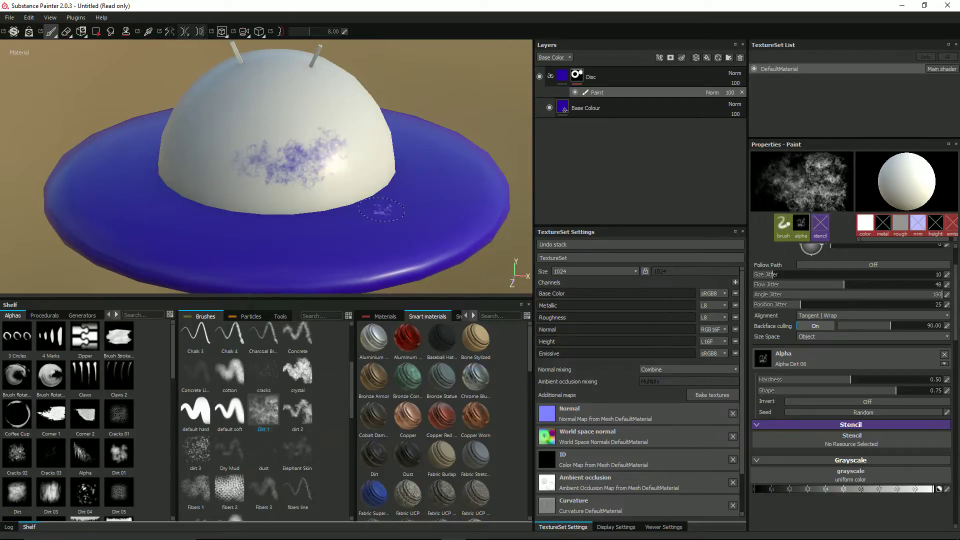
key("ctrl+z")
Step: Set the dirt brush's position jitter to 10, size jitter to 6 and flow jitter to 4
scroll(380, 172, "up", 5)
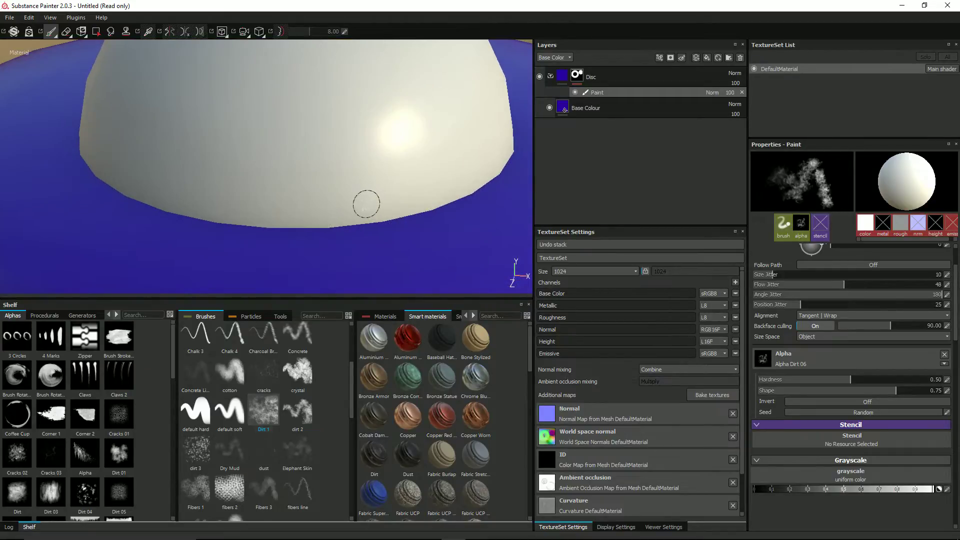
left_click(938, 295)
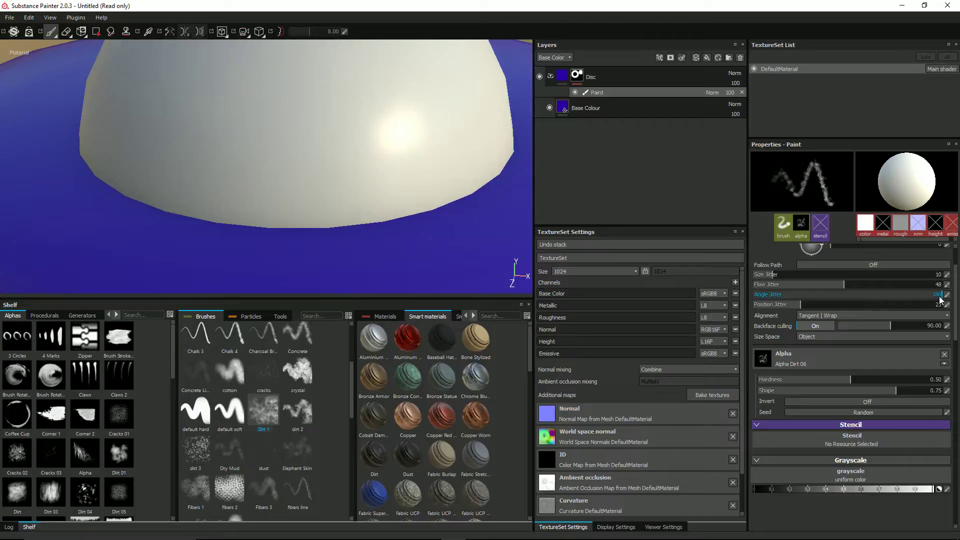
left_click_drag(802, 308, 772, 307)
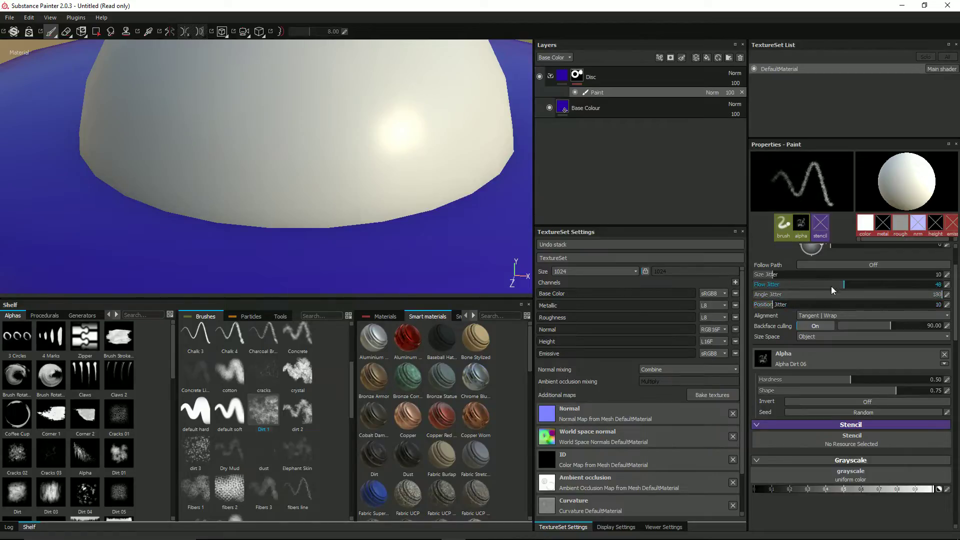
left_click(778, 274)
left_click(765, 275)
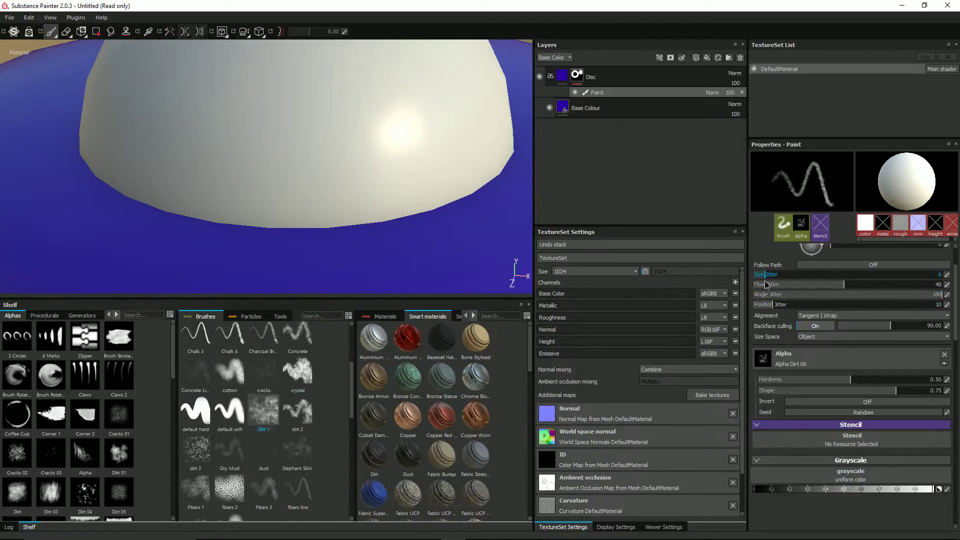
left_click_drag(844, 284, 761, 284)
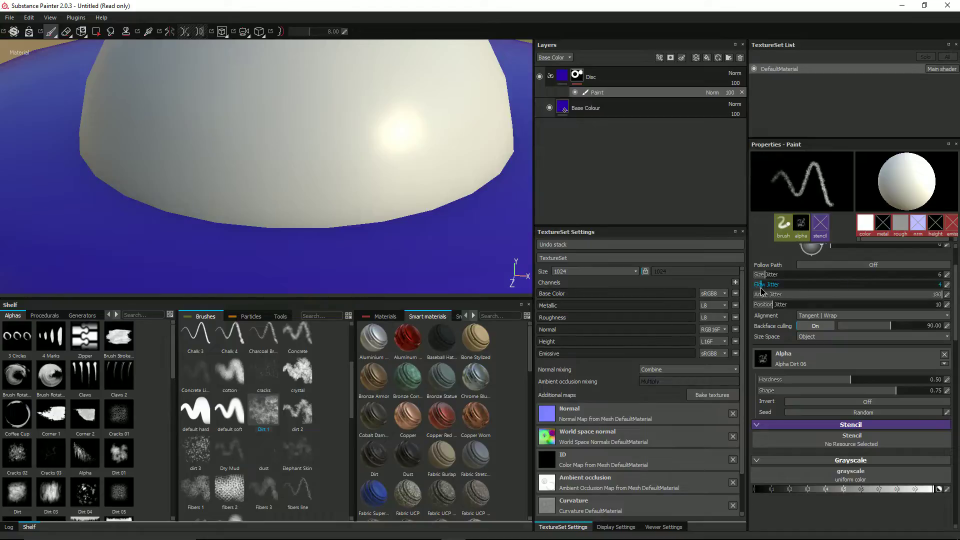
Step: Enable the wireframe display on the model in the viewer settings
left_click_drag(386, 246, 368, 227, "alt")
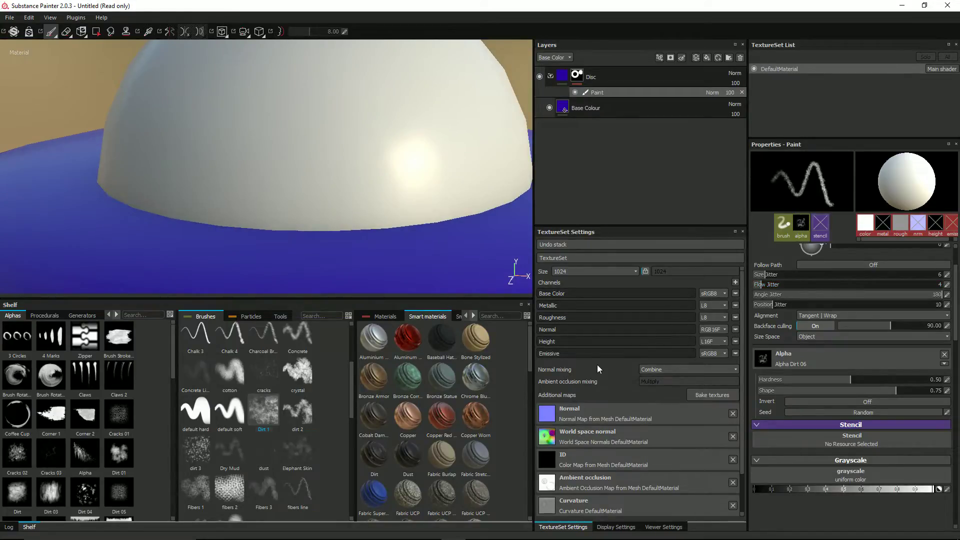
left_click(663, 528)
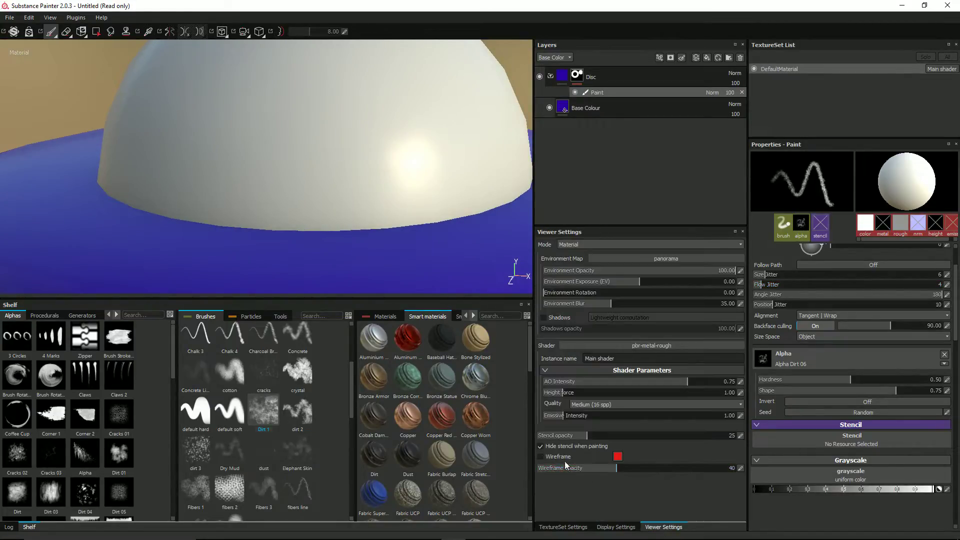
left_click(541, 457)
Step: Try a straight dirt stroke along one wireframe segment of the dome's base edge and undo it
left_click_drag(352, 212, 269, 209, "alt")
scroll(269, 209, "up", 3)
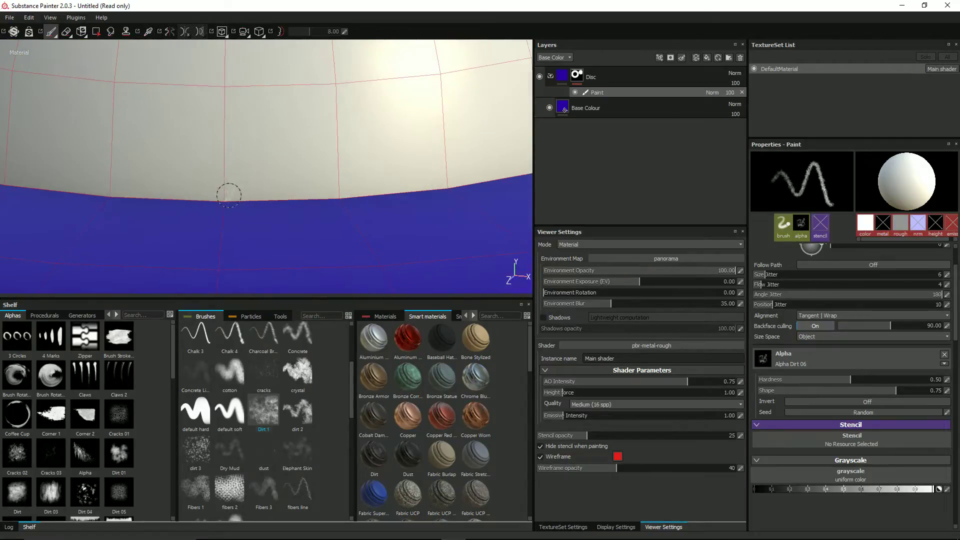
left_click(225, 199)
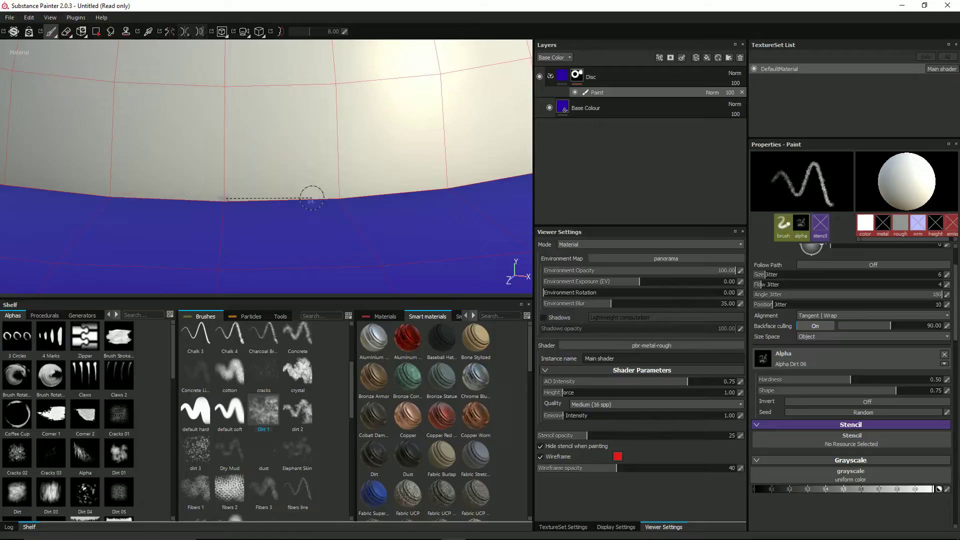
left_click(341, 197, "shift")
key("ctrl+z")
Step: Shrink the dirt brush and paint a straight stroke along one wireframe segment of the dome's base edge
right_click_drag(262, 197, 246, 201, "ctrl")
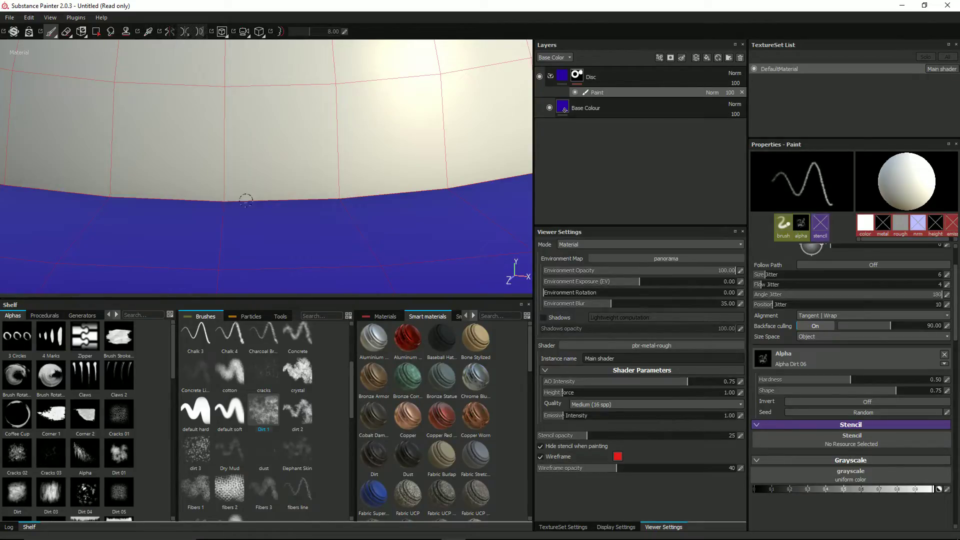
left_click(224, 202)
left_click(338, 200, "shift")
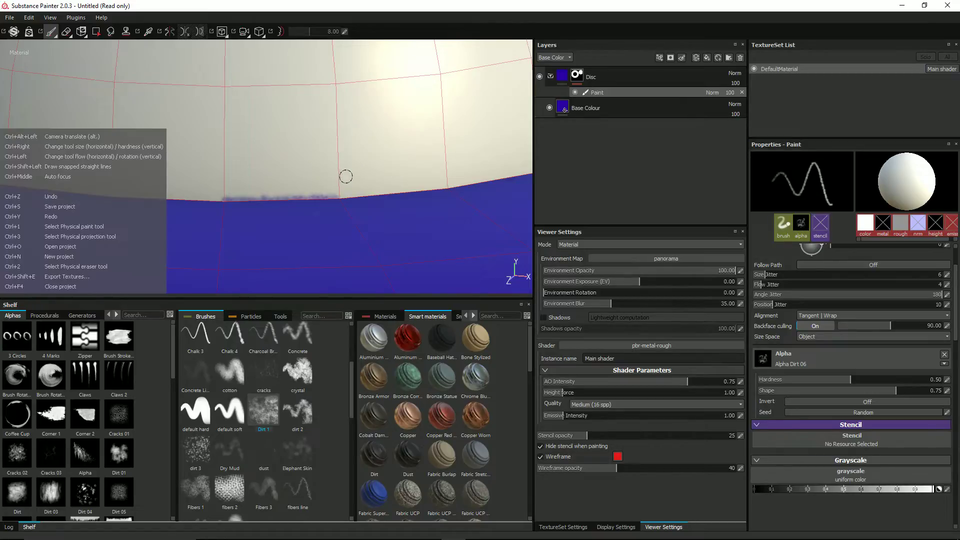
Step: Undo the last dirt stroke and paint straight strokes with symmetry enabled along several segments of the dome's base edge
key("ctrl+z")
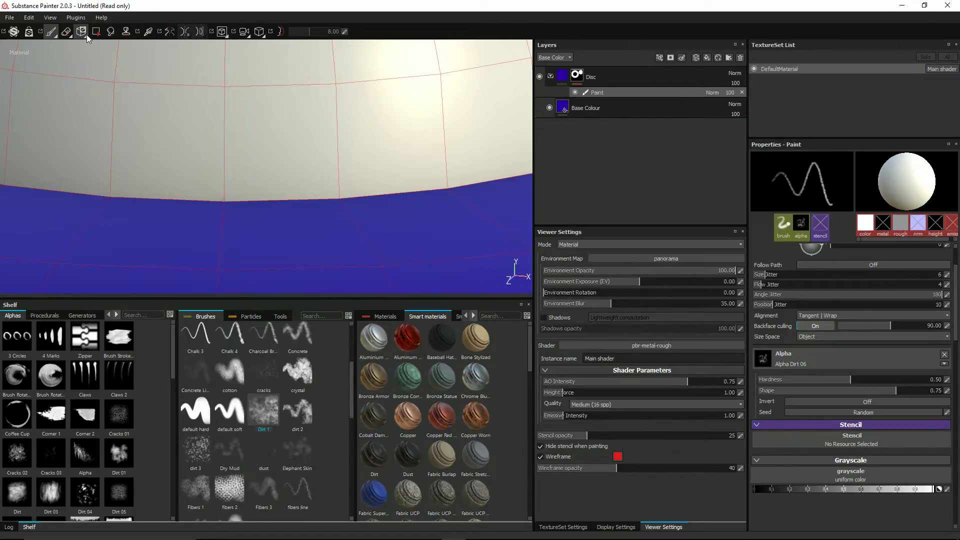
key("l")
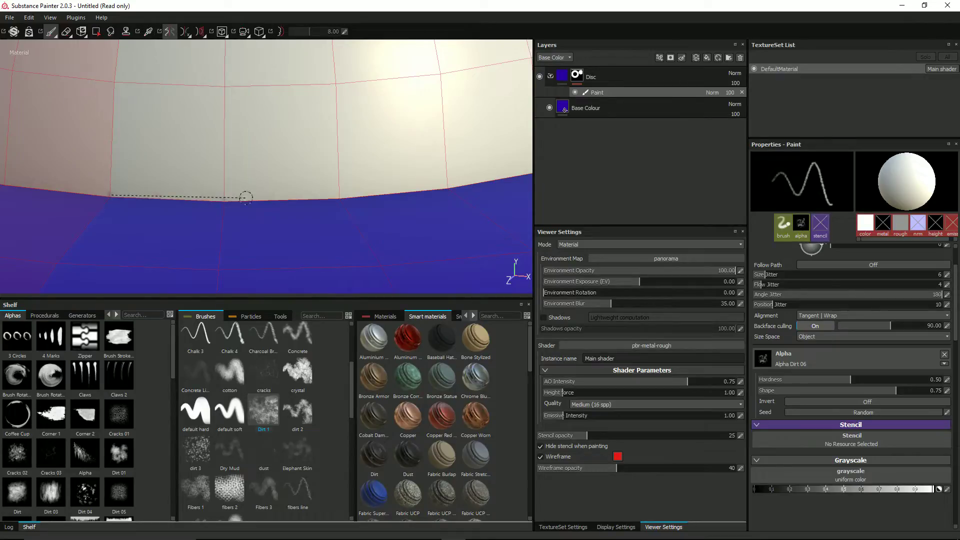
key("shift")
left_click(225, 201, "shift")
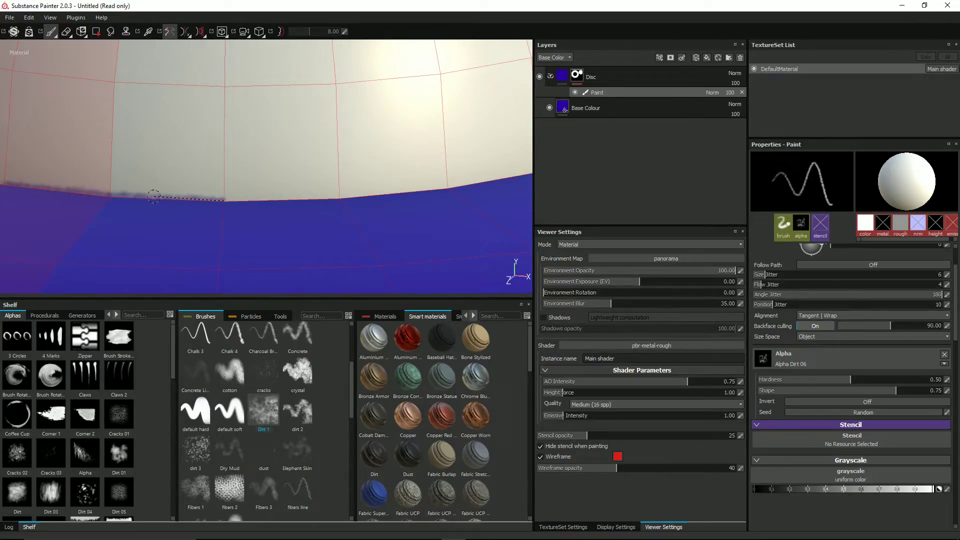
left_click(111, 194, "shift")
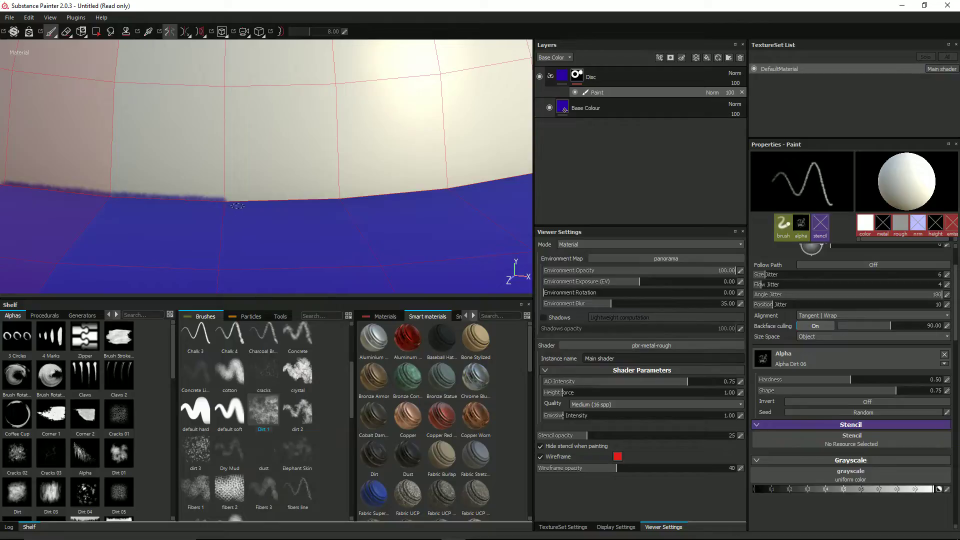
left_click(338, 198, "shift")
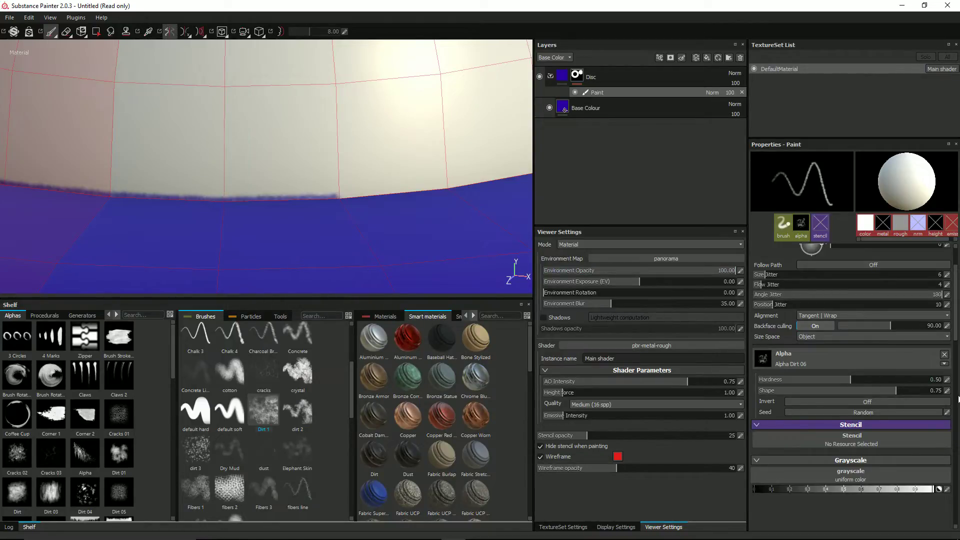
Step: Reload the Dirt 1 brush preset to restore its default jitter and set its alignment to Camera
scroll(799, 293, "up", 3)
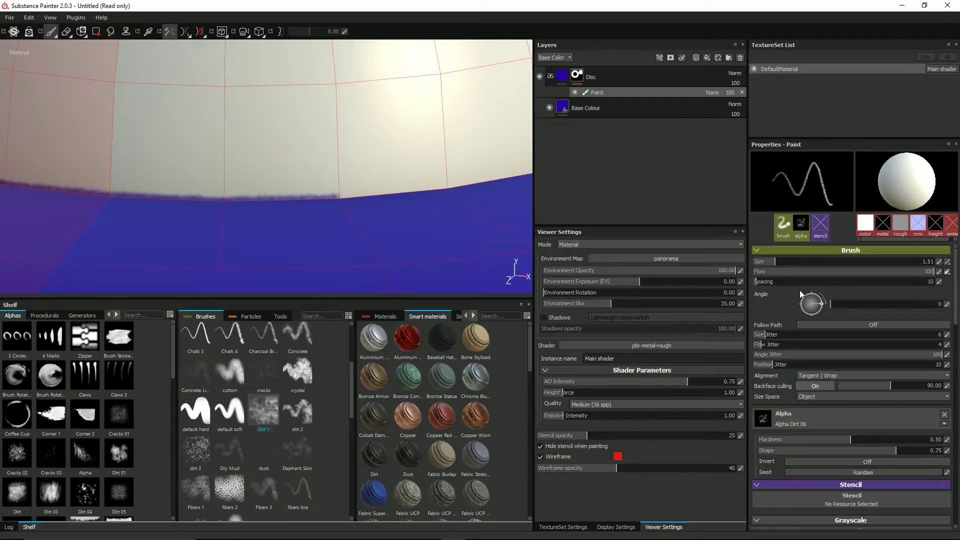
left_click(771, 335)
left_click(298, 373)
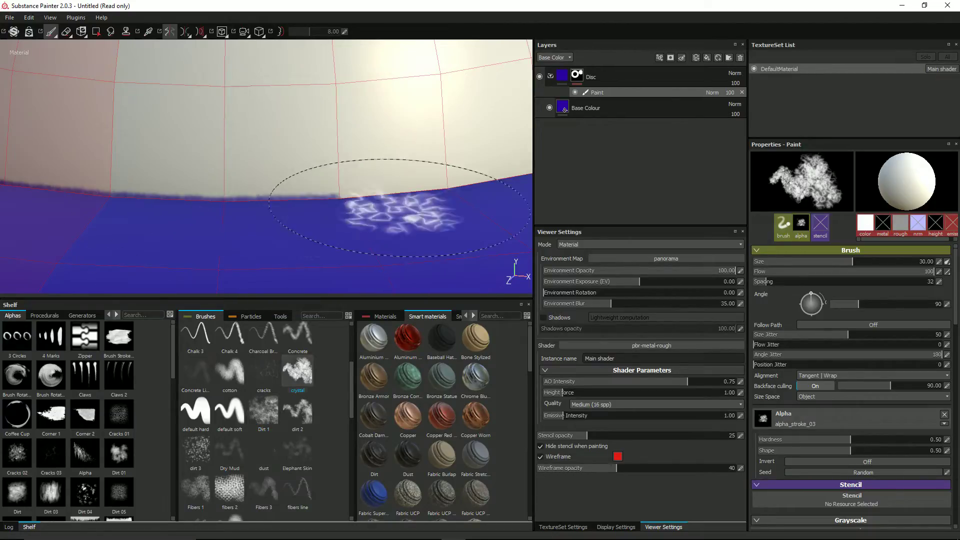
left_click(263, 411)
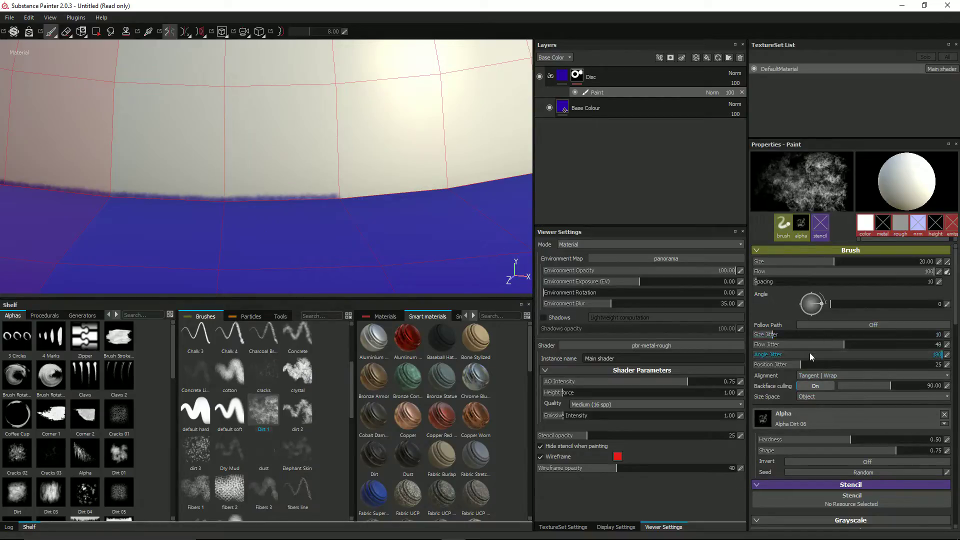
left_click(820, 376)
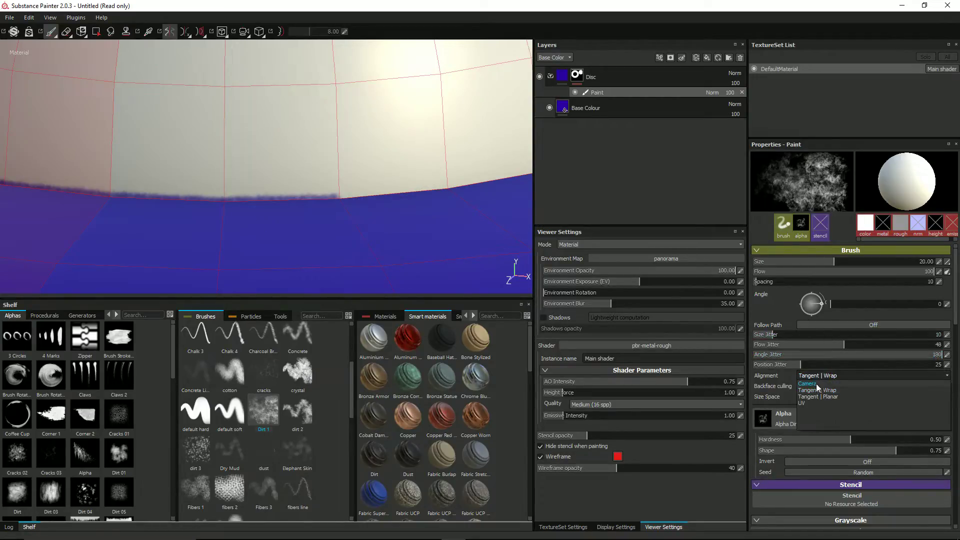
left_click(816, 384)
Step: Shrink the brush to size 1.44 and paint straight dirt strokes along the next two segments of the dome's base edge
left_click_drag(450, 215, 414, 204, "alt")
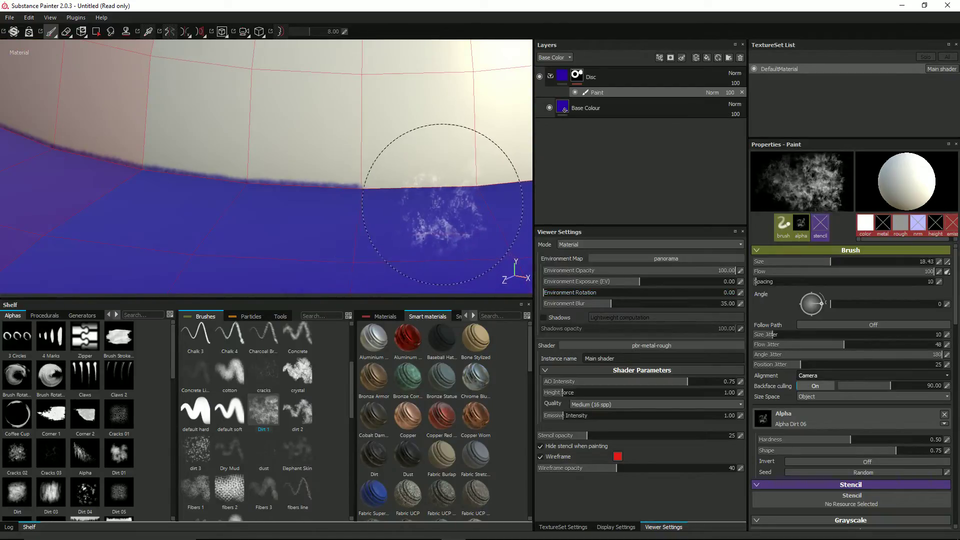
right_click_drag(443, 204, 436, 202, "ctrl")
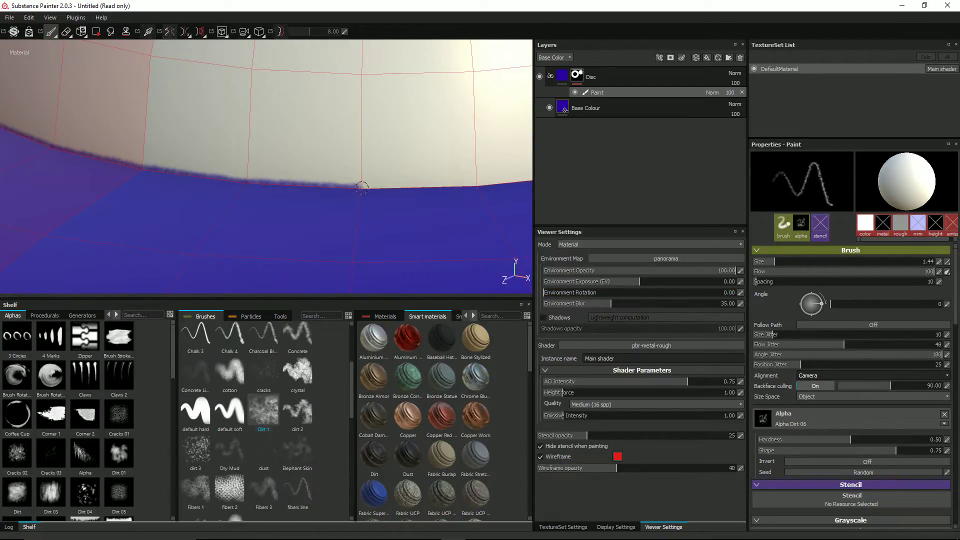
left_click(475, 185, "shift")
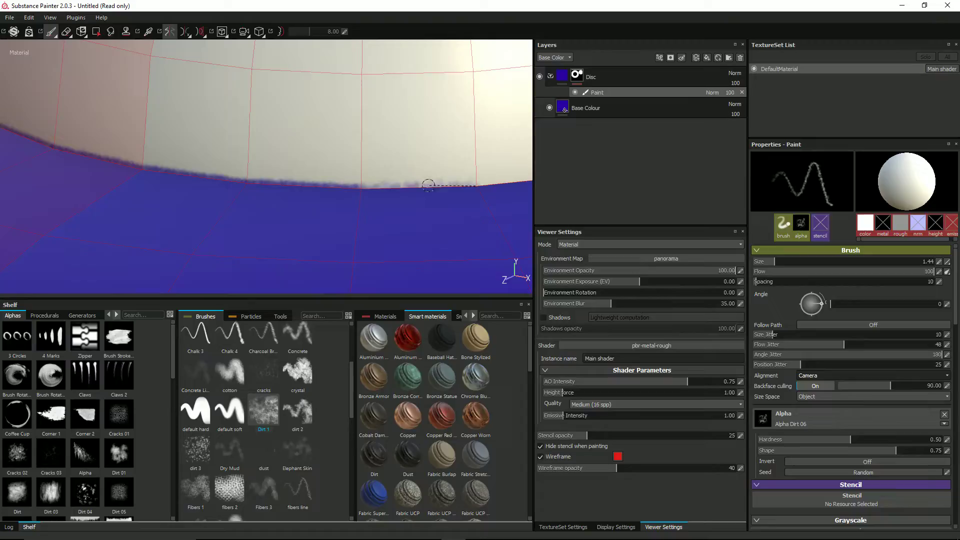
left_click(363, 188, "shift")
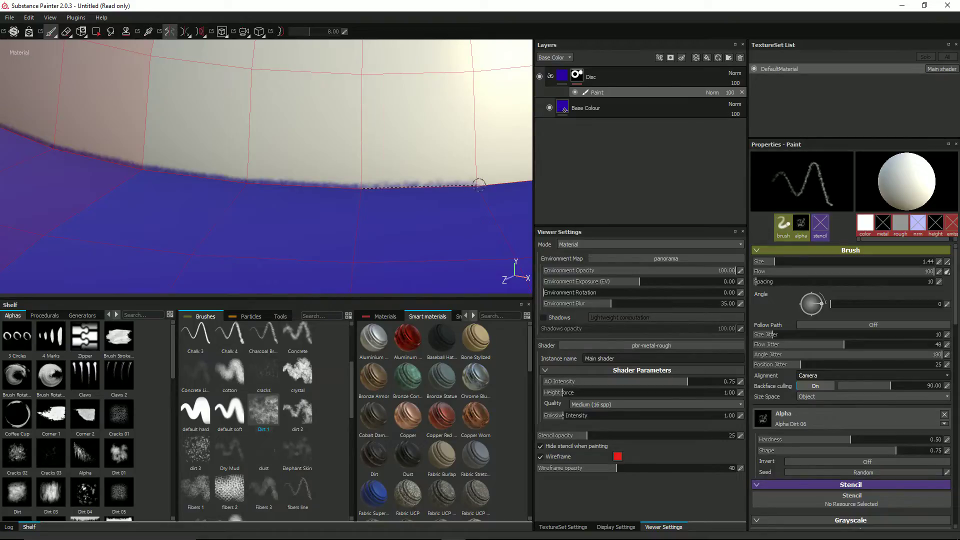
mouse_move(501, 200)
left_mouse_down("alt")
mouse_move(360, 212)
mouse_move(258, 198)
left_mouse_up("alt")
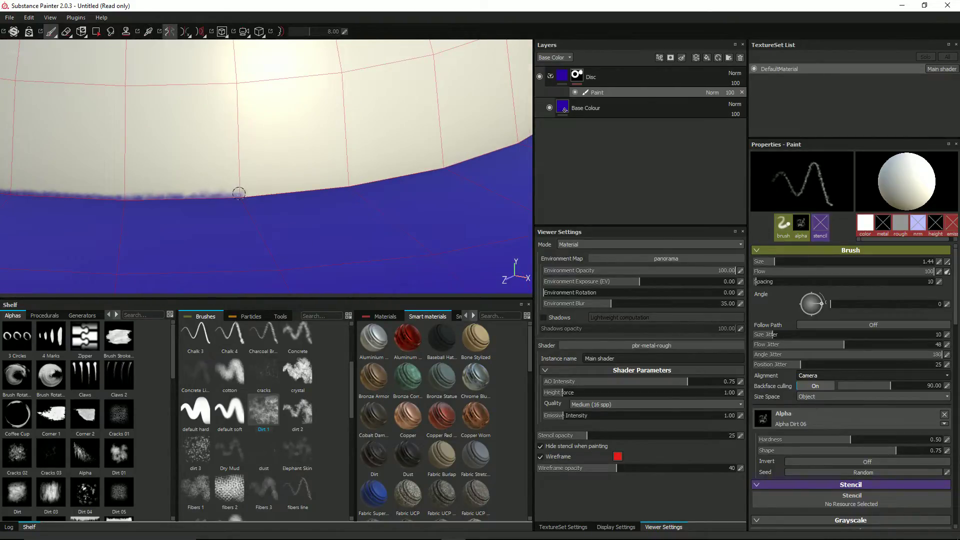
key("shift")
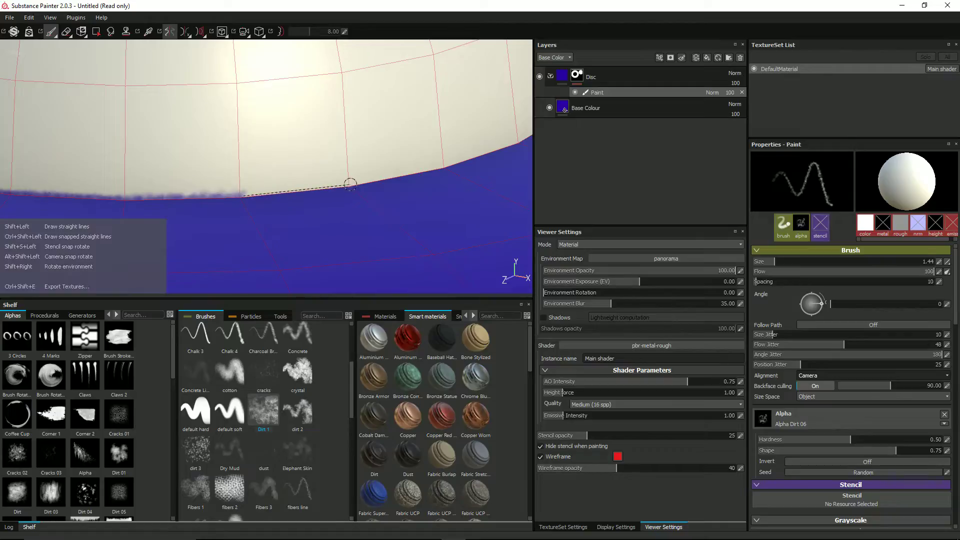
left_click(351, 185, "shift")
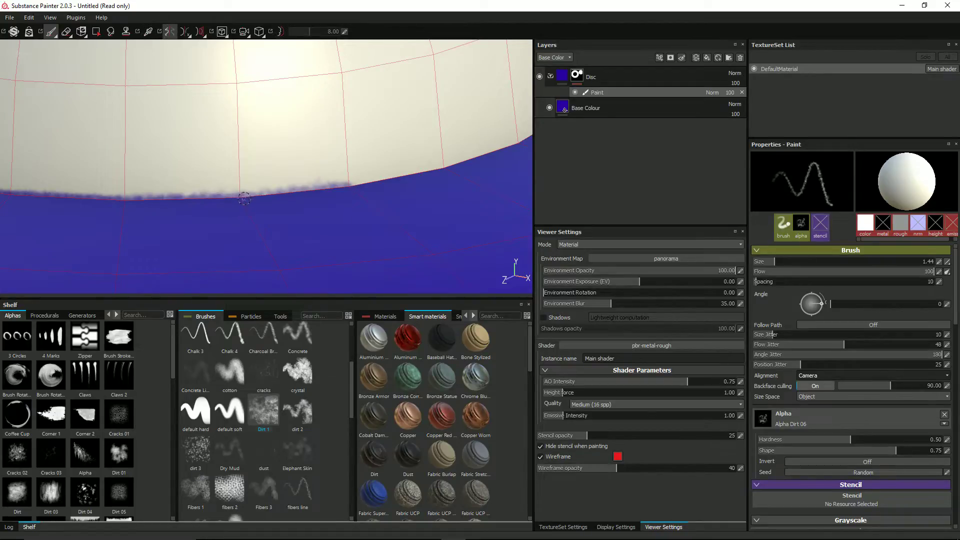
Step: Continue the straight dirt strokes segment by segment around the dome's base edge, starting from the last painted vertex
mouse_move(351, 185)
left_mouse_down("alt")
mouse_move(341, 210)
mouse_move(386, 191)
mouse_move(257, 179)
left_mouse_up("alt")
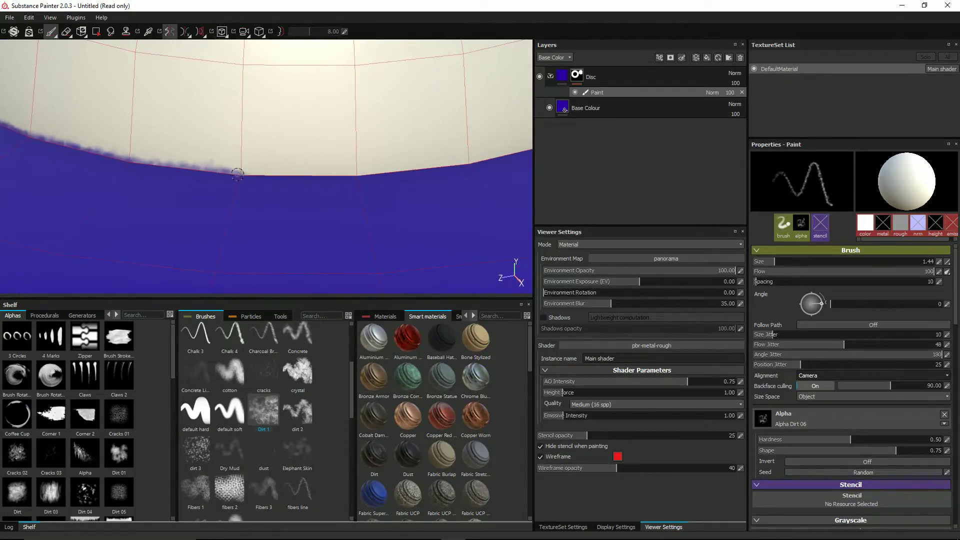
left_click(248, 175, "shift")
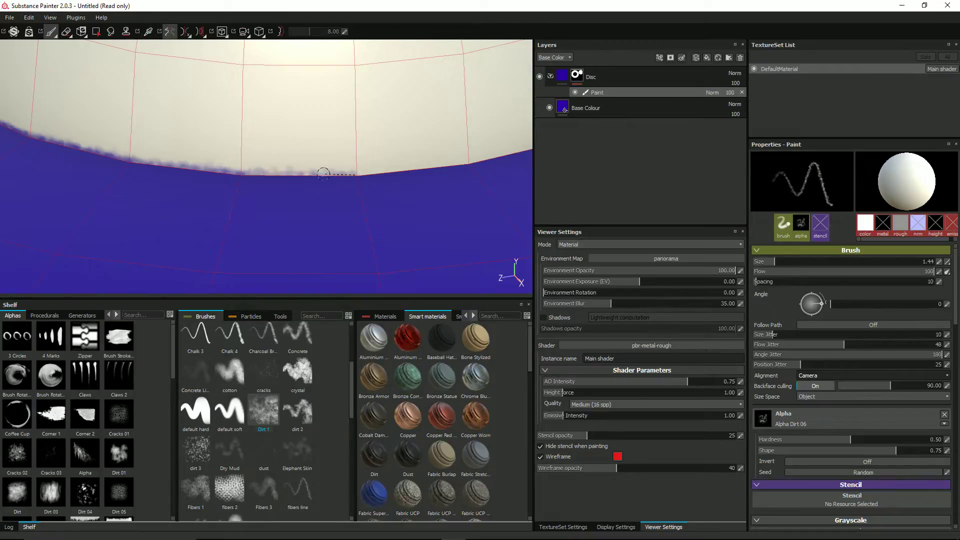
left_click_drag(426, 189, 310, 171, "alt")
left_click(267, 170)
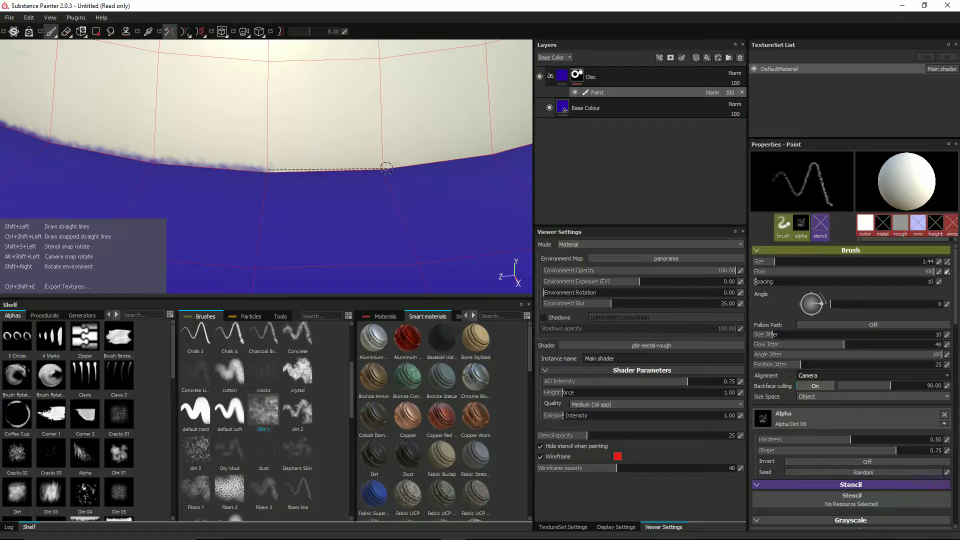
left_click(386, 169, "shift")
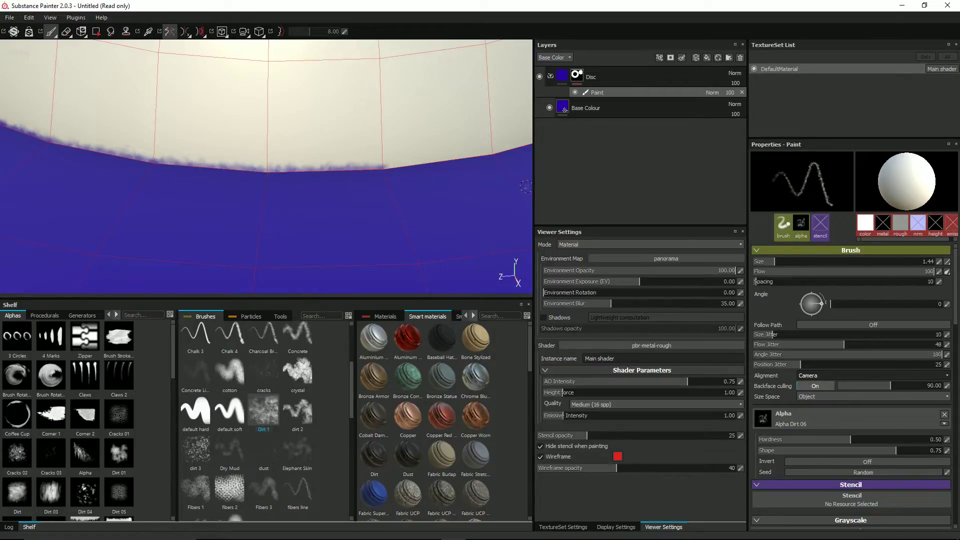
left_click_drag(418, 184, 280, 183, "alt")
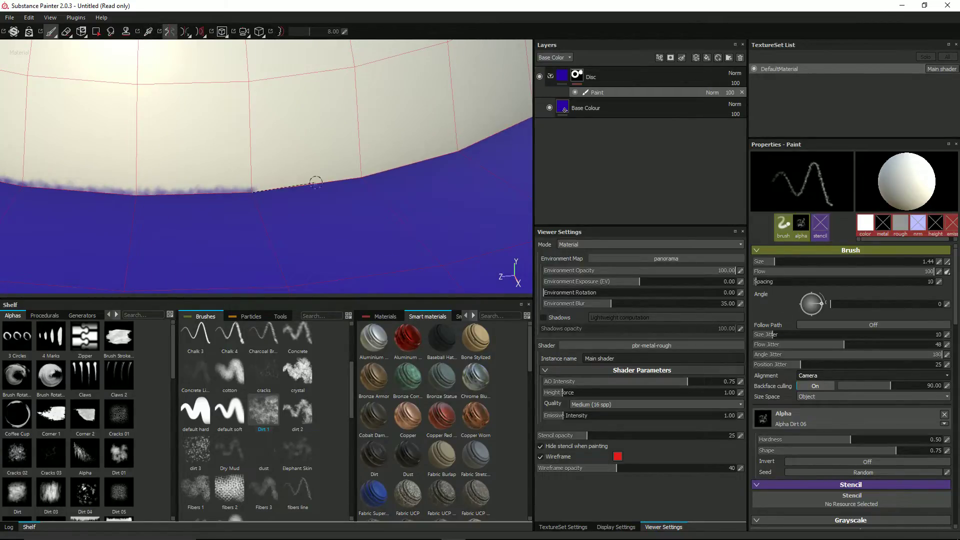
left_click(364, 177, "shift")
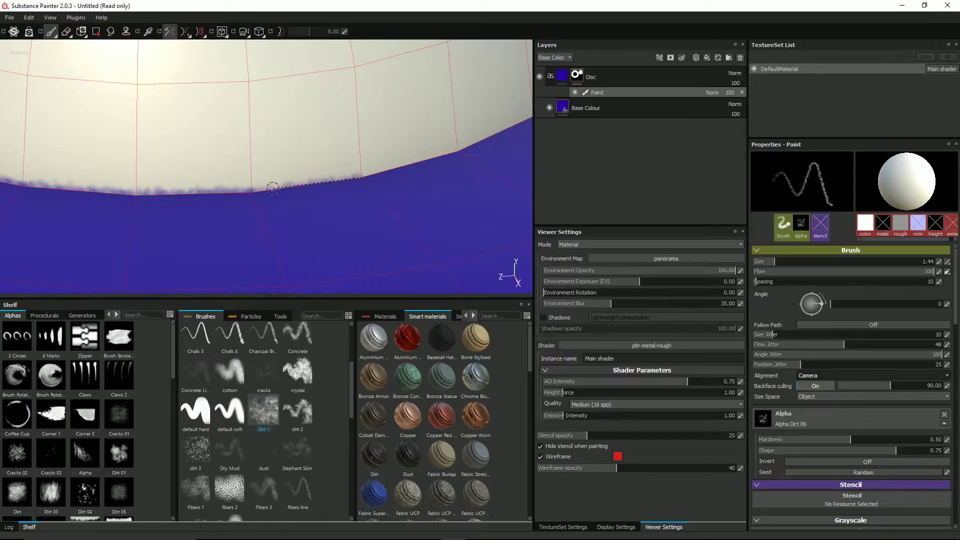
left_click_drag(252, 193, 156, 187, "alt")
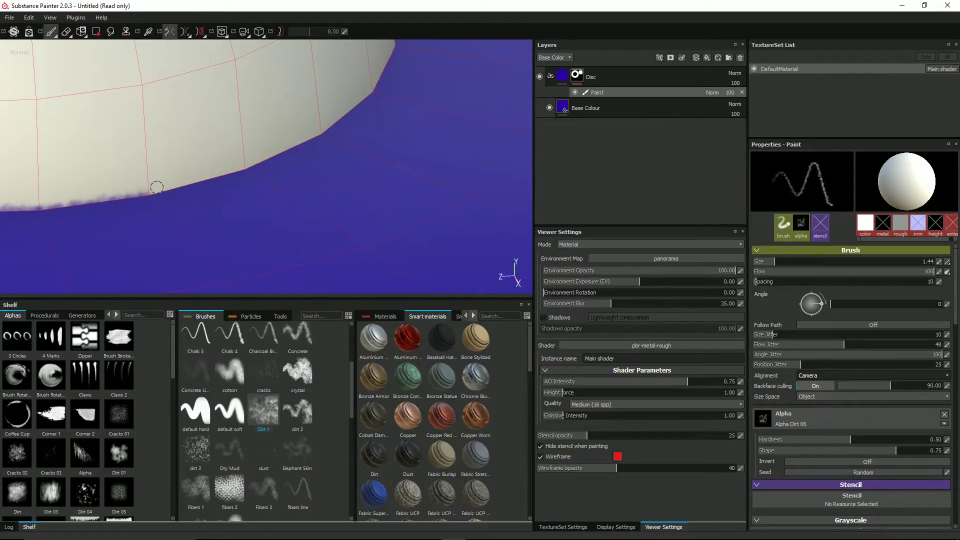
left_click(245, 170, "shift")
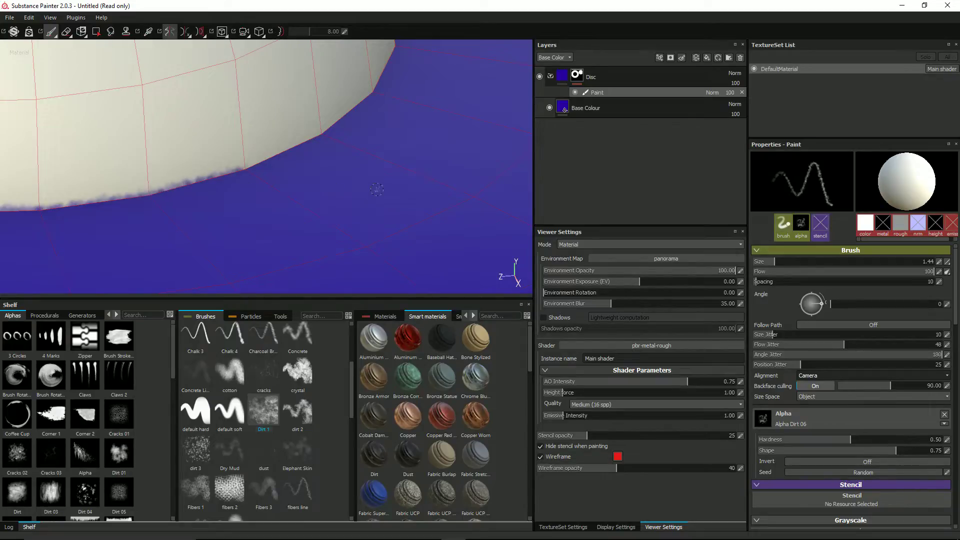
Step: Paint straight dirt strokes along the remaining base-edge segments of the dome up to the symmetry plane
left_click_drag(151, 196, 172, 198, "alt")
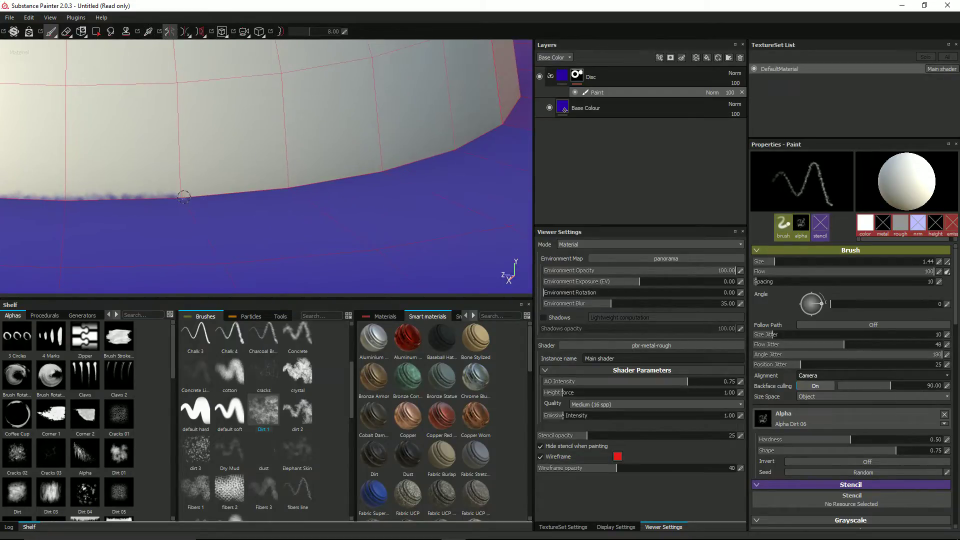
left_click(289, 188, "shift")
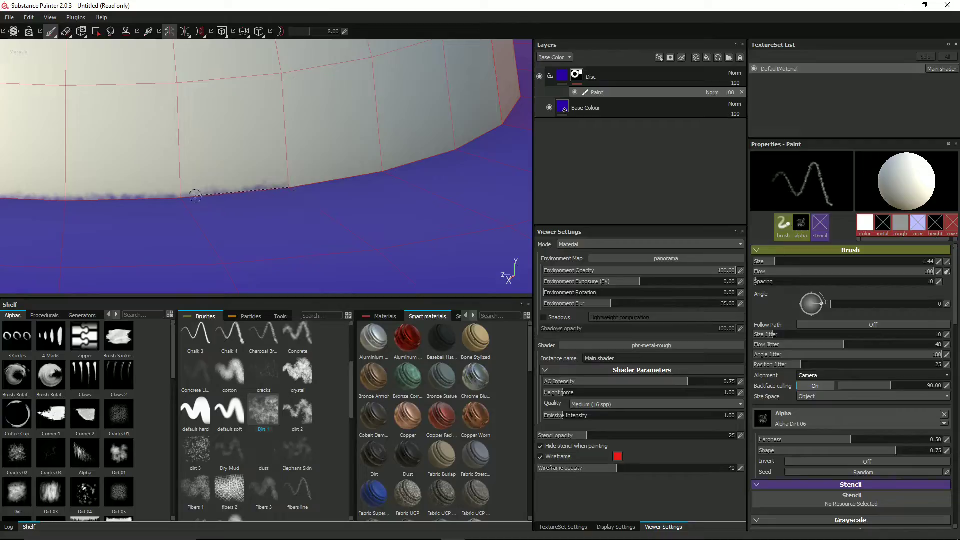
mouse_move(198, 197)
left_mouse_down("alt")
mouse_move(301, 212)
mouse_move(216, 184)
left_mouse_up("alt")
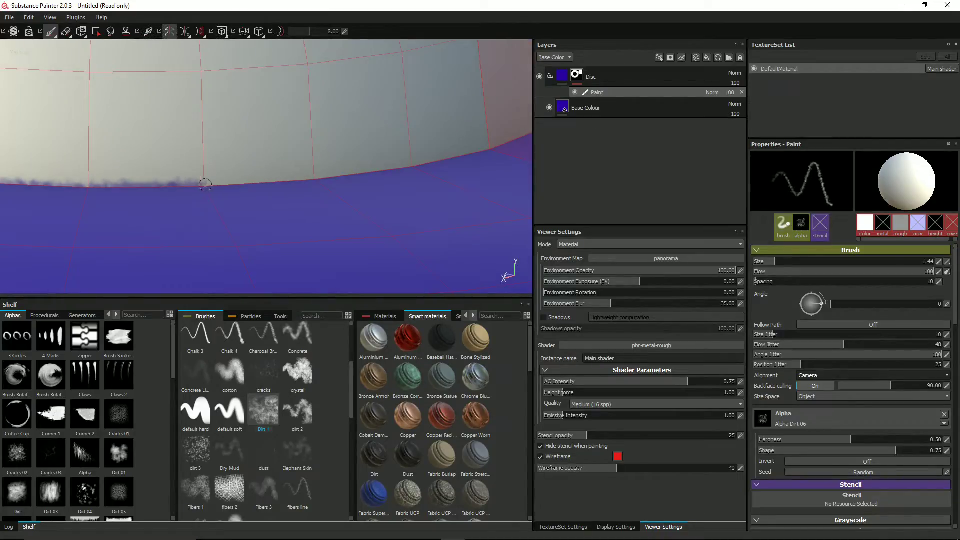
left_click(316, 178, "shift")
left_click(204, 186, "shift")
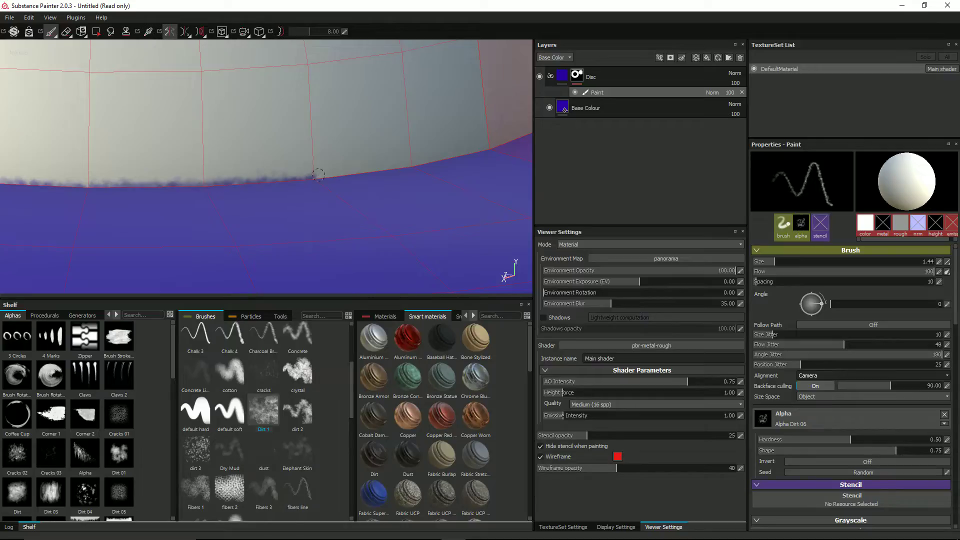
left_click(413, 165, "shift")
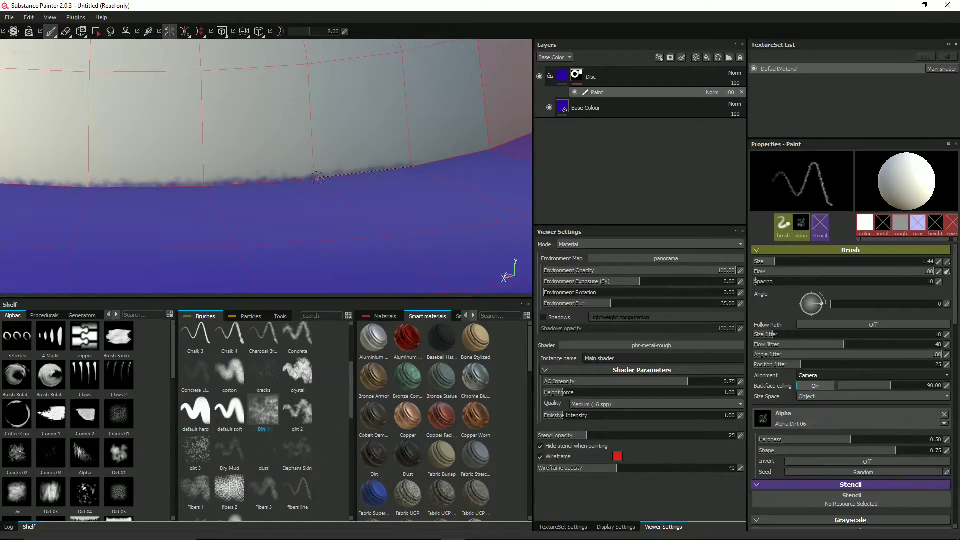
left_click_drag(319, 178, 278, 198, "alt")
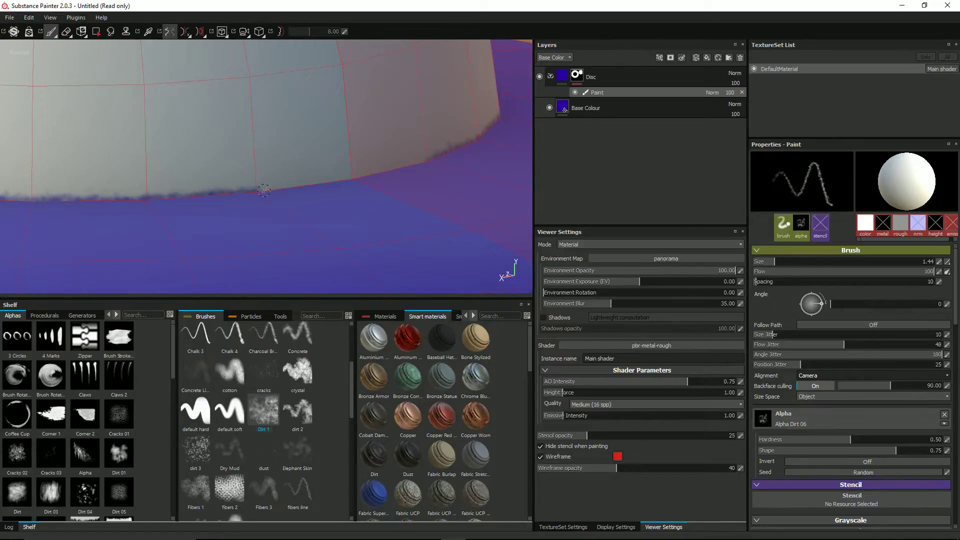
left_click(352, 178, "shift")
Step: Turn off symmetry painting and hide the wireframe on the model
left_click_drag(265, 189, 131, 153, "alt")
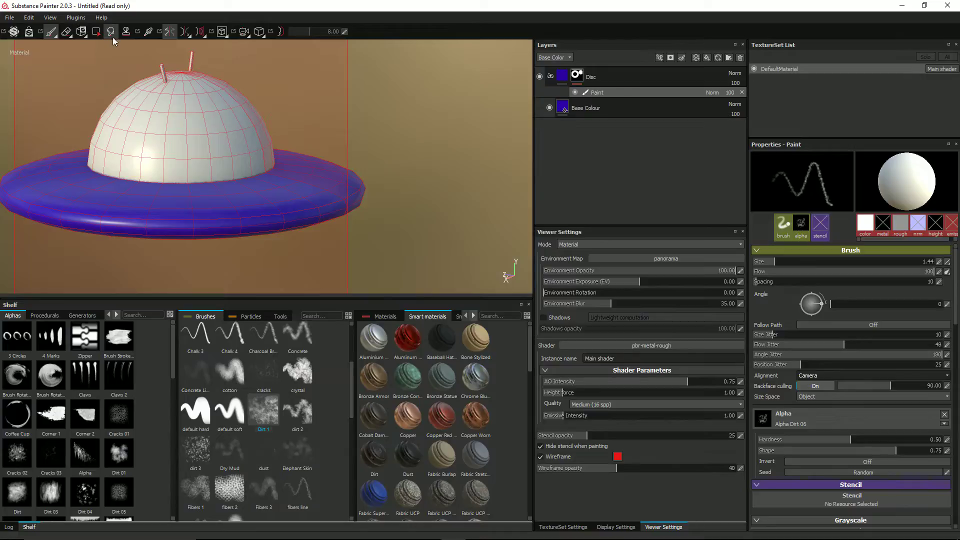
left_click_drag(158, 176, 196, 130, "alt")
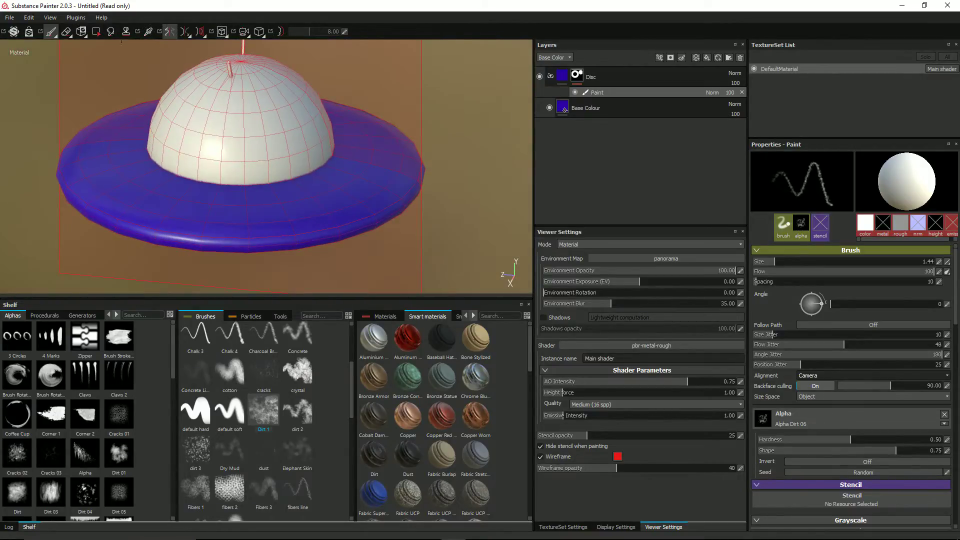
left_click(170, 31)
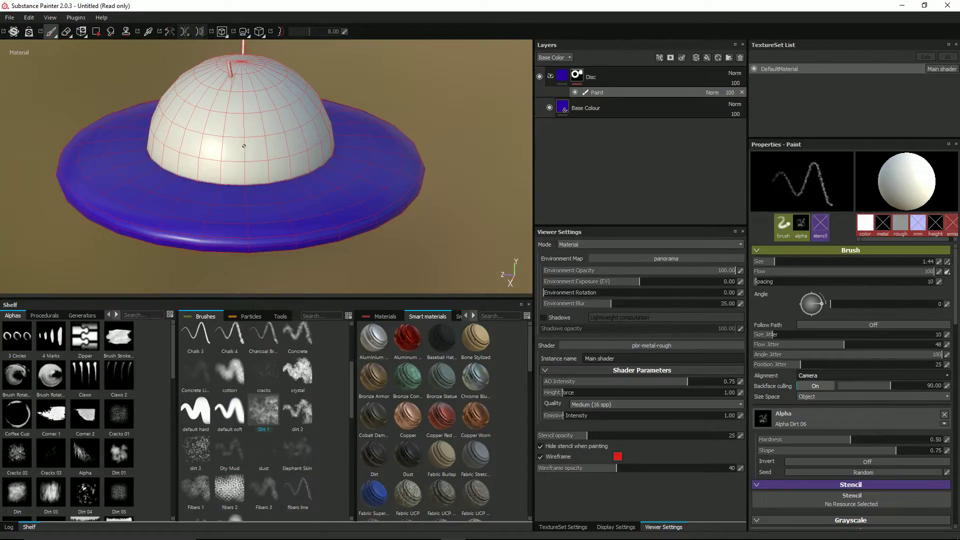
left_click_drag(244, 146, 273, 193, "alt")
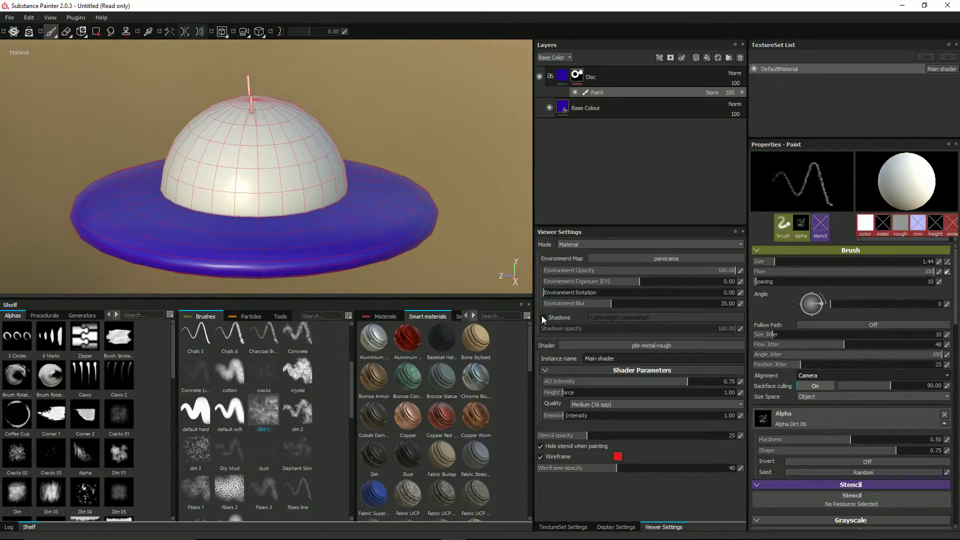
left_click(541, 457)
left_click_drag(170, 190, 260, 140, "alt")
left_click(586, 108)
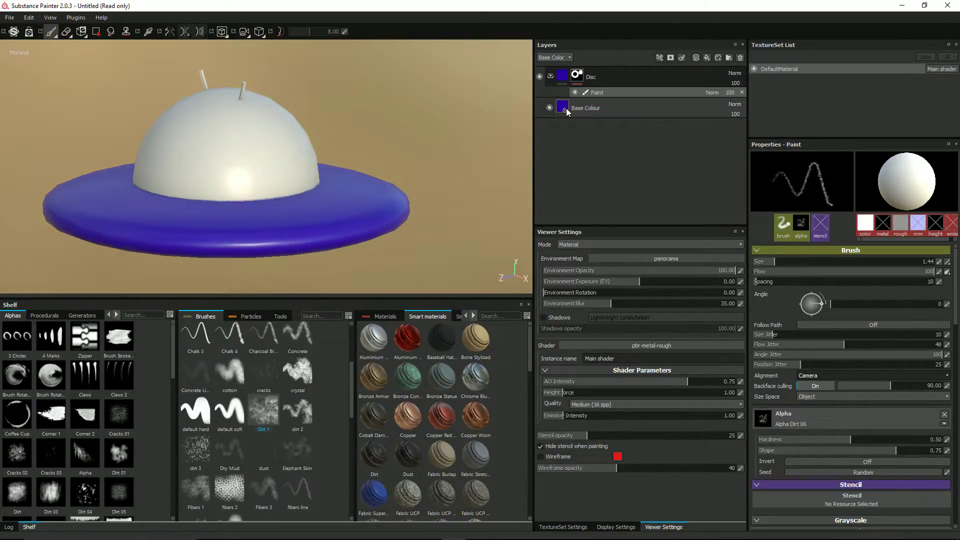
left_click(779, 320)
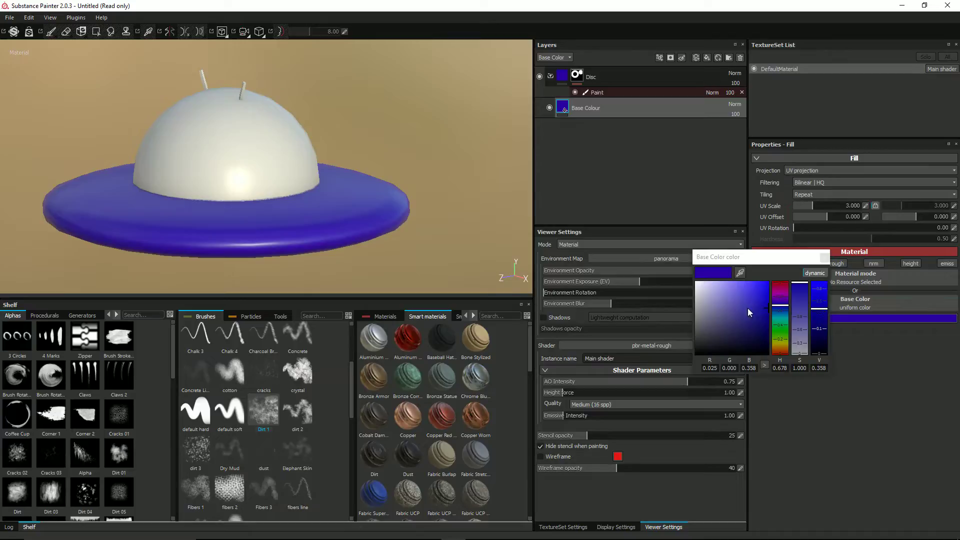
left_click_drag(377, 204, 341, 213, "alt")
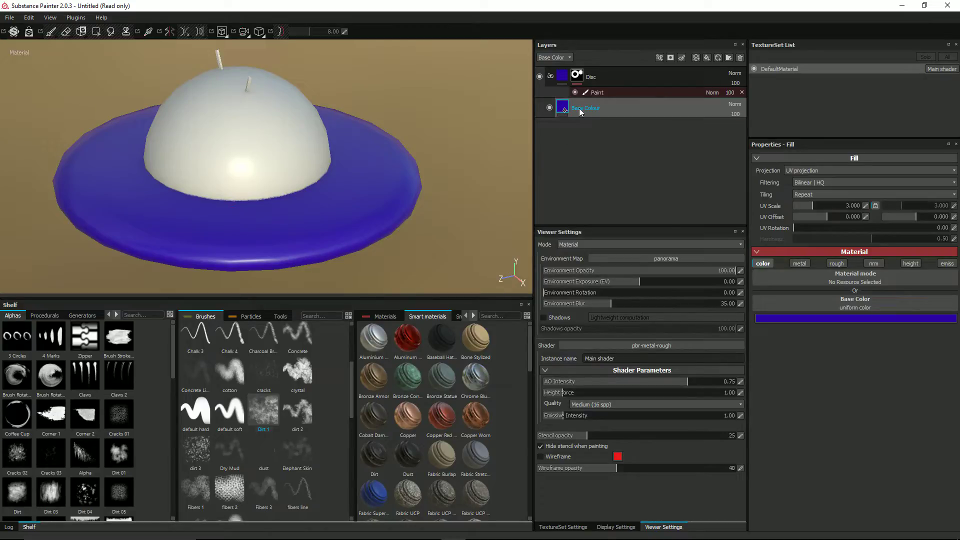
left_click(839, 265)
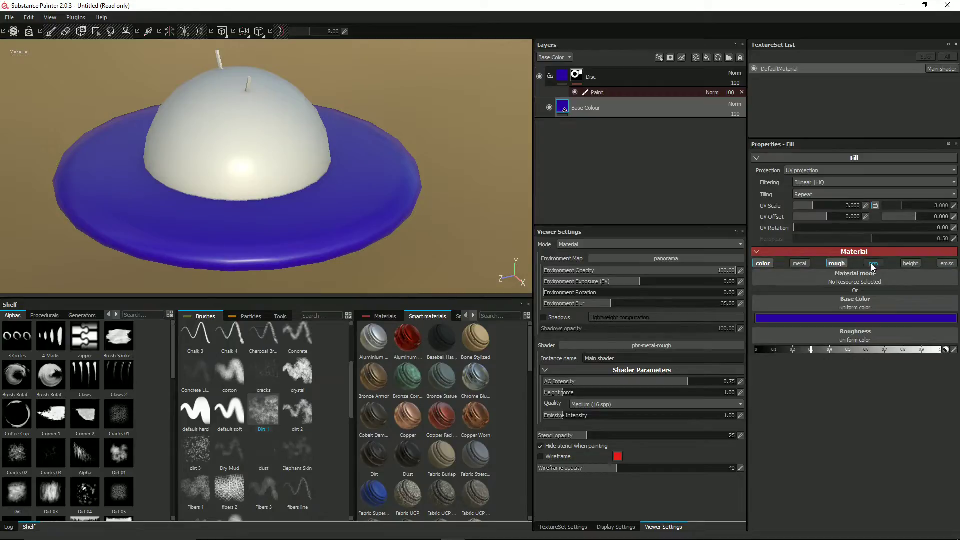
left_click(836, 264)
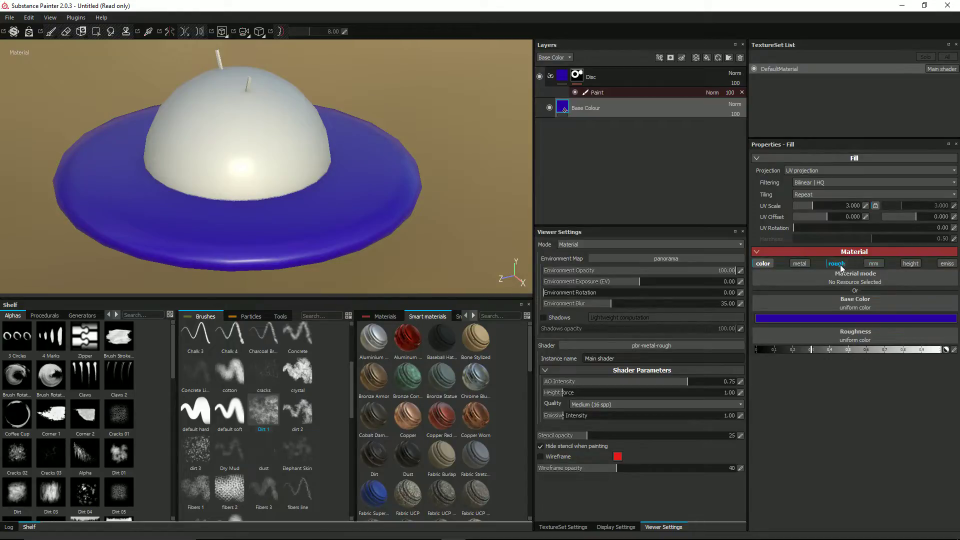
Step: Add a fill layer directly above Base Colour in the Disc folder and name it "Rough and Metallic"
left_click(708, 59)
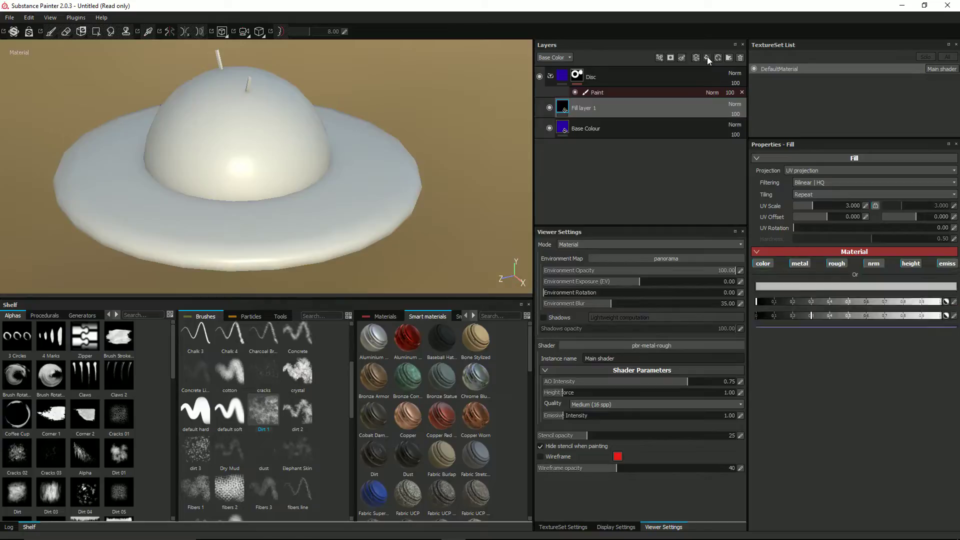
double_click(587, 107)
type("Rough")
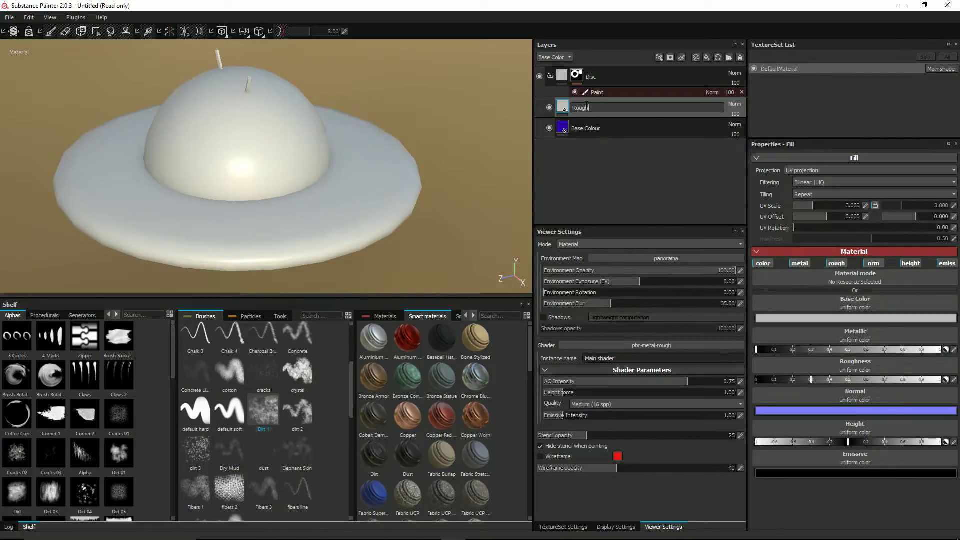
type(" and Metallic")
key("Return")
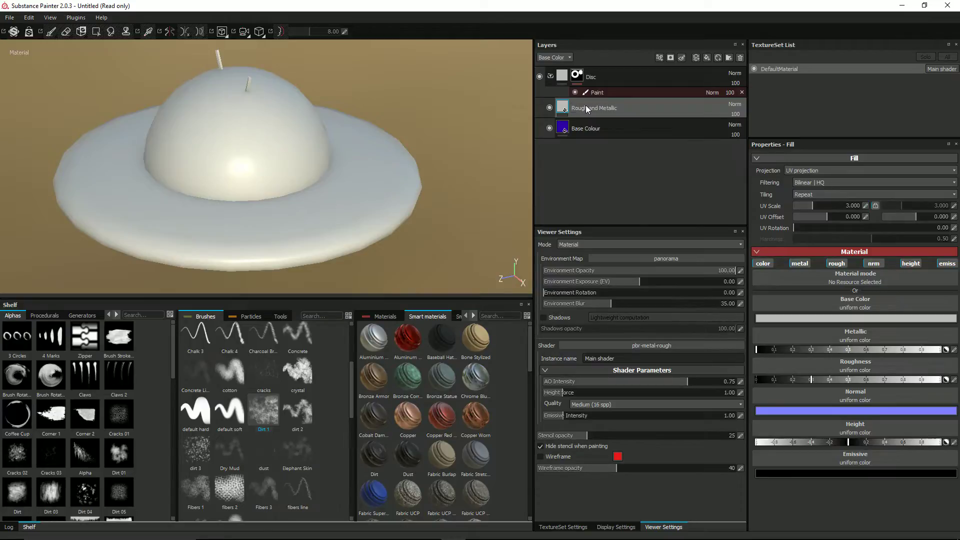
Step: Disable the color, normal, height and emissive channels of the Rough and Metallic layer
left_click(763, 264)
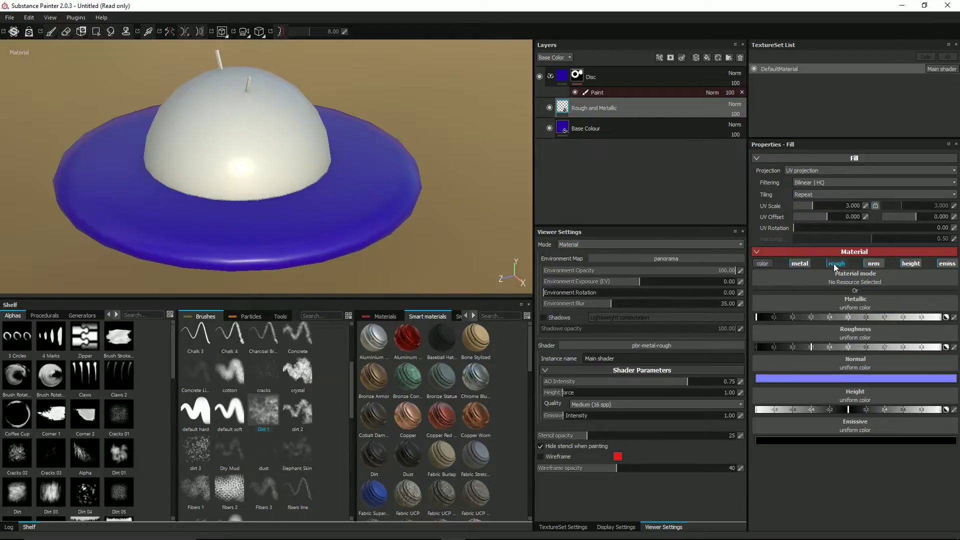
left_click(873, 263)
left_click(911, 264)
left_click(947, 264)
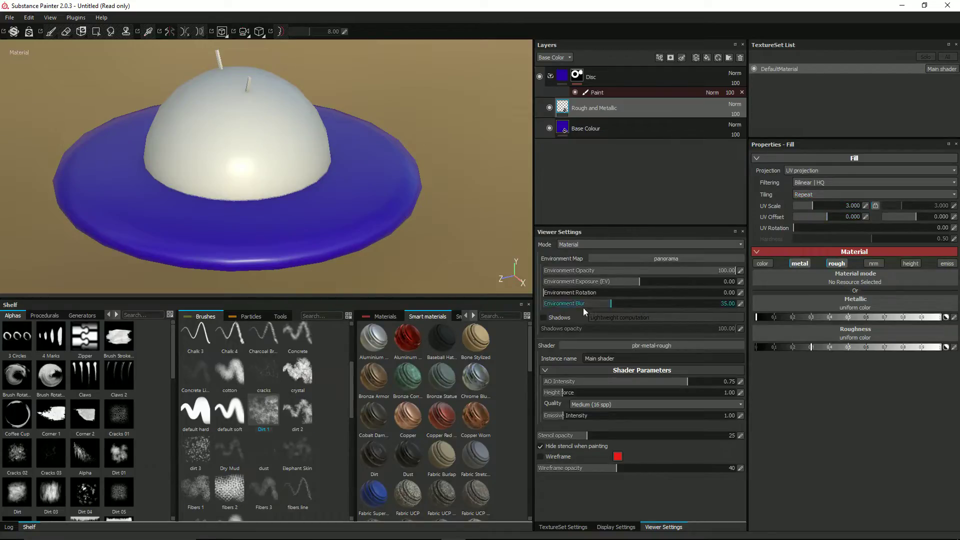
Step: Try the 3D Worley Noise texture in the metallic channel of the Rough and Metallic layer
scroll(305, 210, "up", 2)
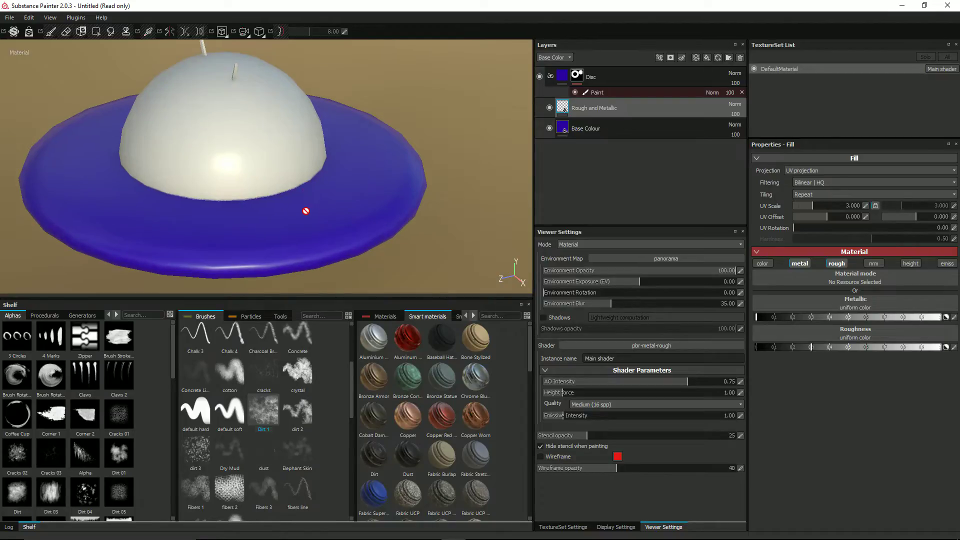
scroll(263, 208, "down", 2)
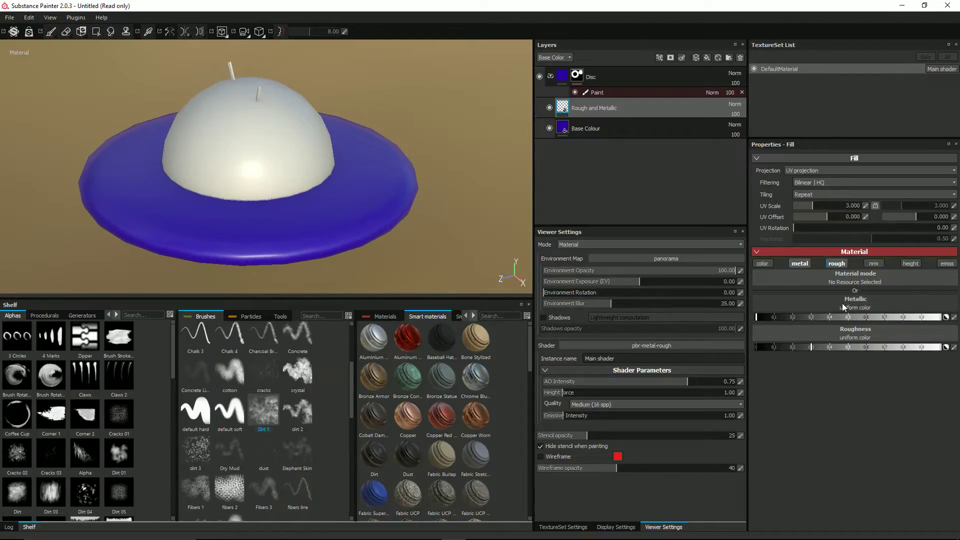
left_click(843, 306)
left_click(858, 322)
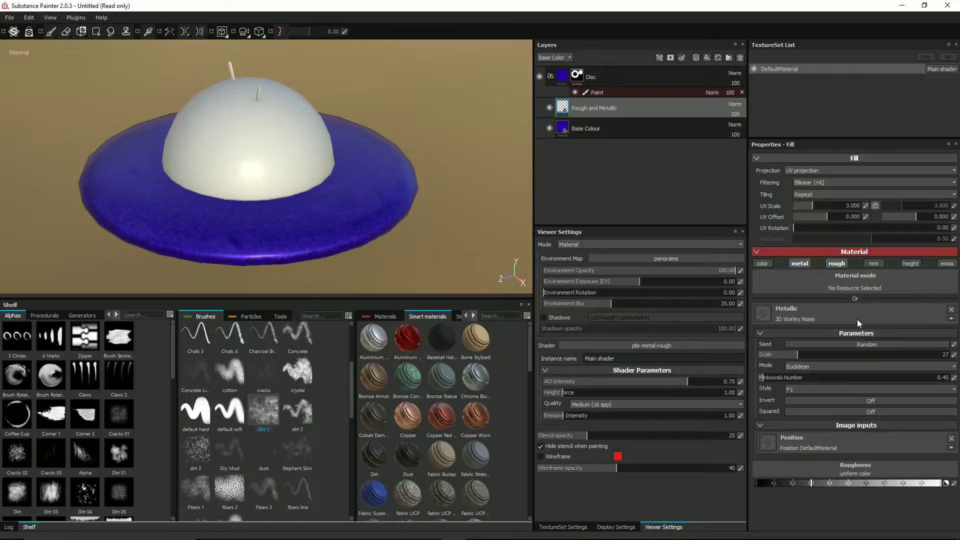
left_click_drag(253, 228, 297, 236, "alt")
Step: Use BnW Spots 1 as the metallic texture and set the layer's projection to Tri-planar
left_click(806, 311)
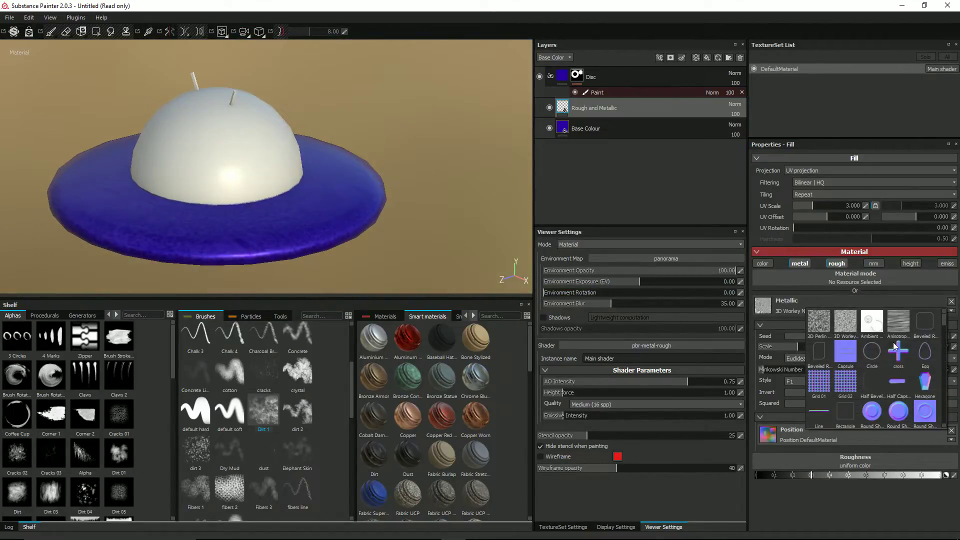
scroll(895, 349, "up", 2)
left_click(868, 350)
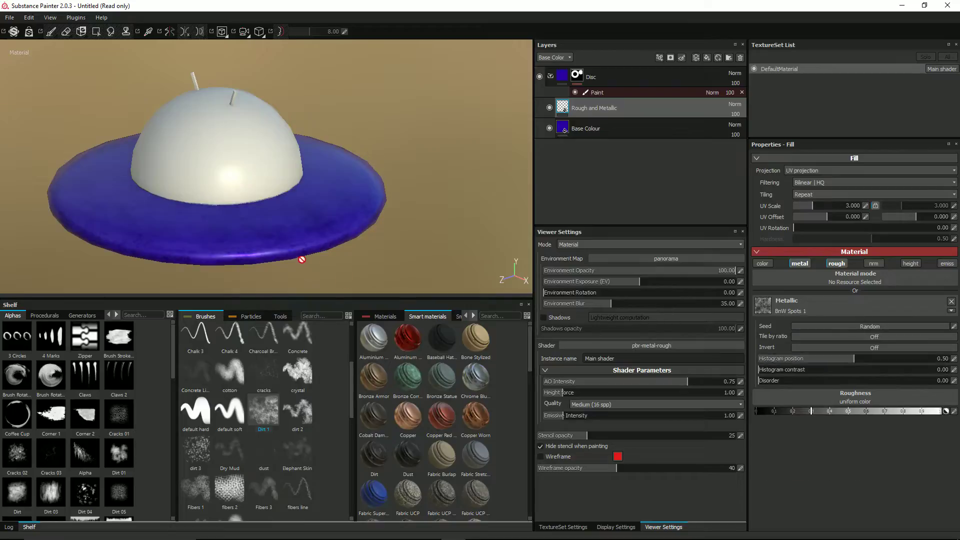
scroll(277, 236, "up", 5)
left_click(796, 171)
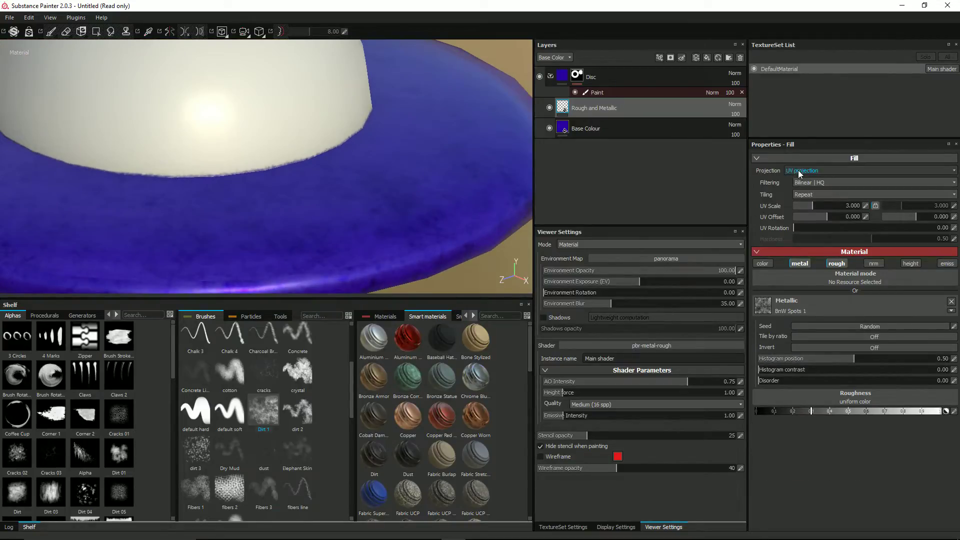
left_click(805, 186)
left_click_drag(291, 188, 318, 193, "alt")
Step: Assign the BnW Spots 1 texture to the roughness channel of the Rough and Metallic layer
left_click(852, 397)
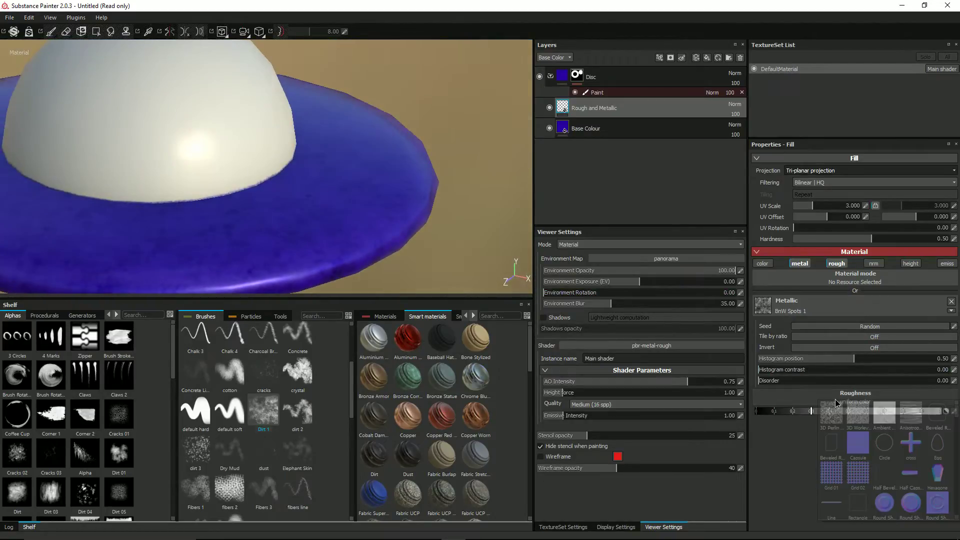
scroll(889, 415, "down", 3)
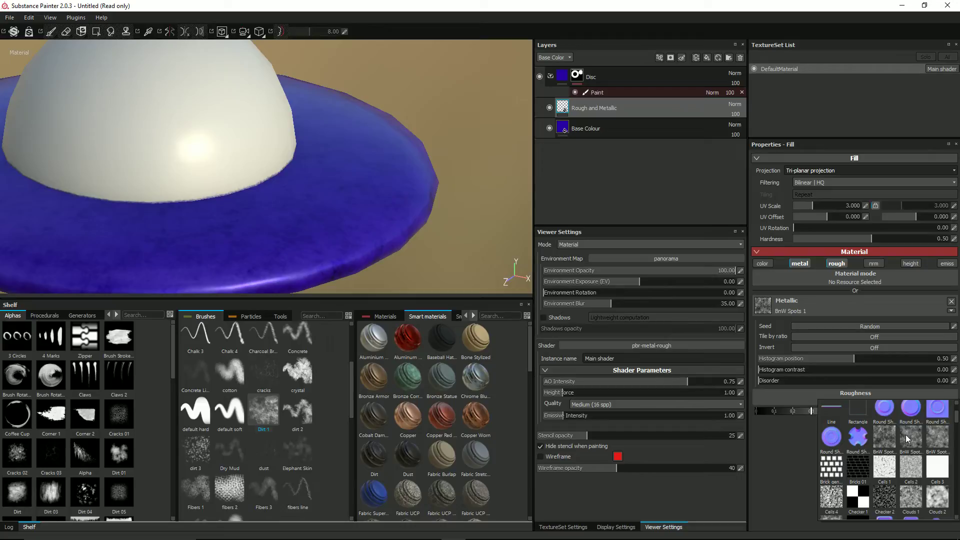
left_click(885, 441)
left_click_drag(383, 194, 298, 182, "alt")
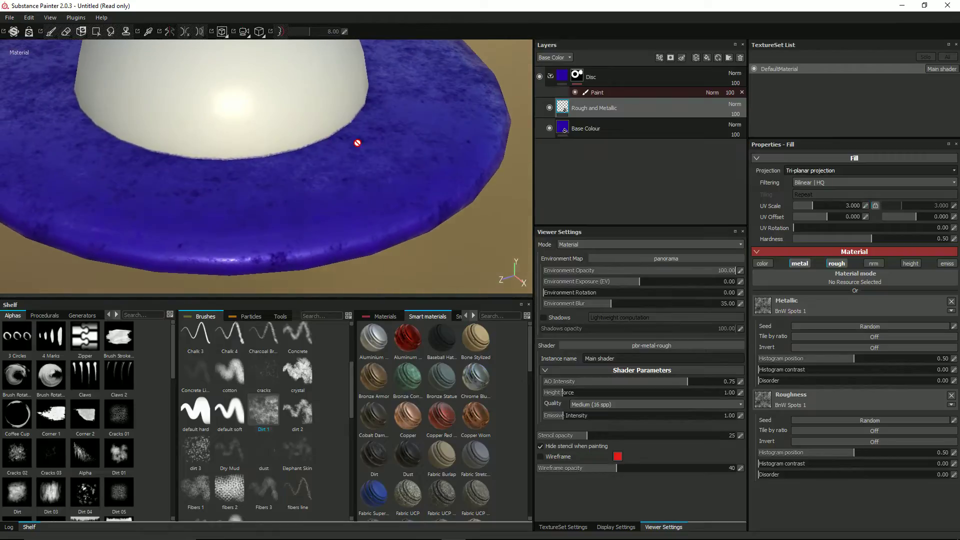
Step: Switch the layer stack to the Roughness channel and lower the Rough and Metallic layer's opacity to 22
left_click(554, 57)
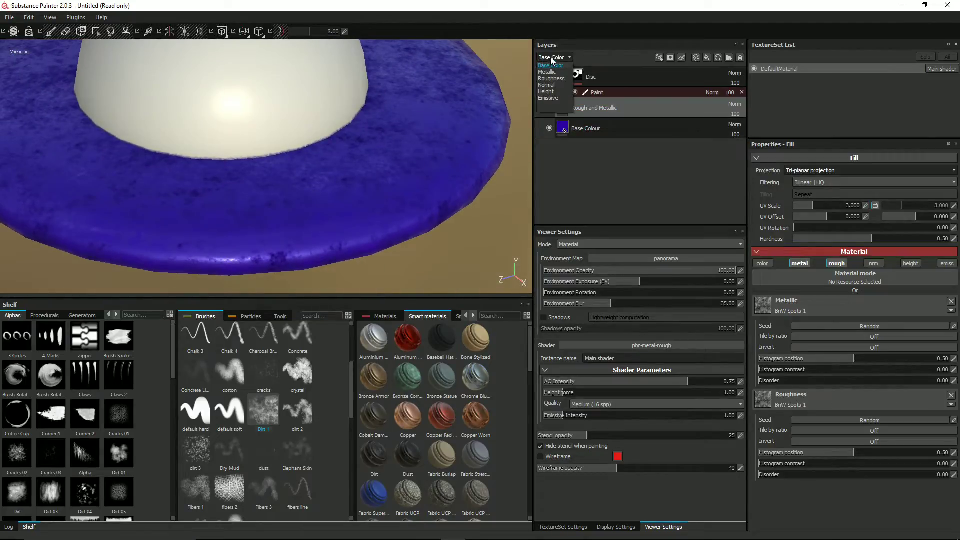
left_click(551, 79)
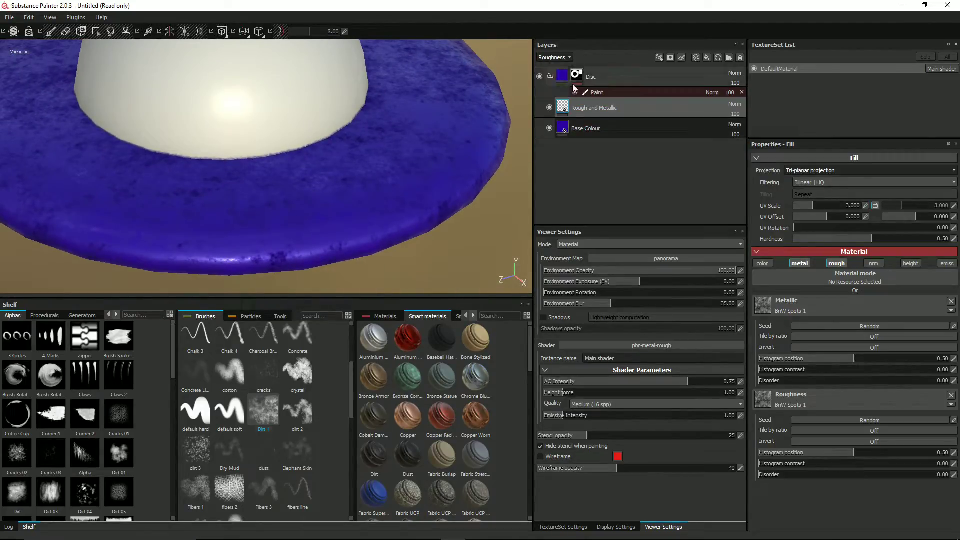
left_click(736, 114)
mouse_move(756, 125)
left_mouse_down()
mouse_move(716, 126)
mouse_move(743, 125)
left_mouse_up()
left_click_drag(239, 172, 263, 150, "alt")
left_click(735, 119)
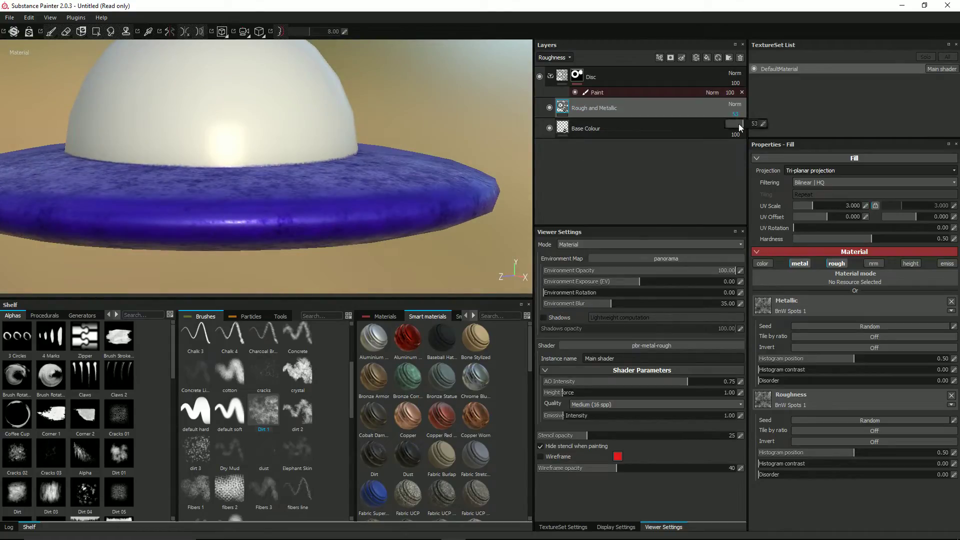
left_click_drag(740, 127, 732, 128)
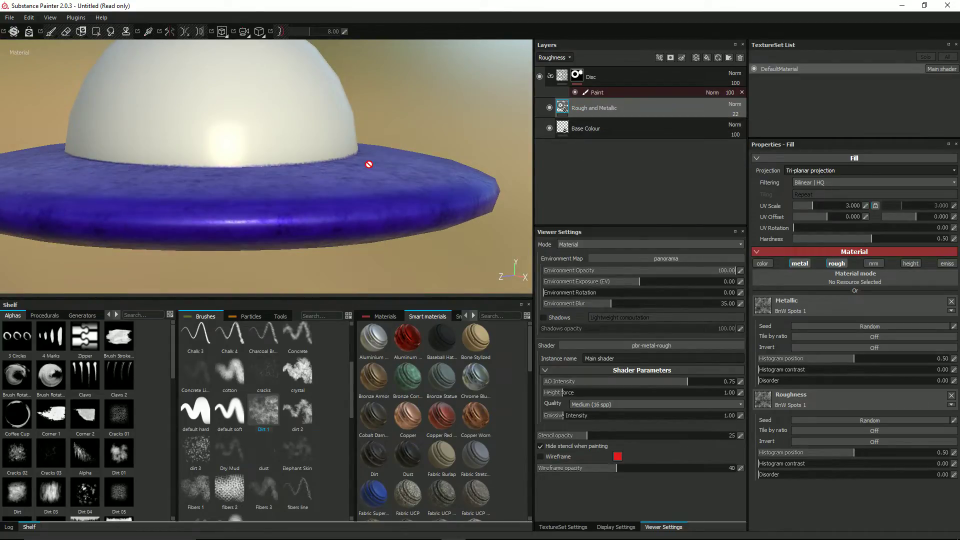
left_click_drag(369, 163, 300, 171, "alt")
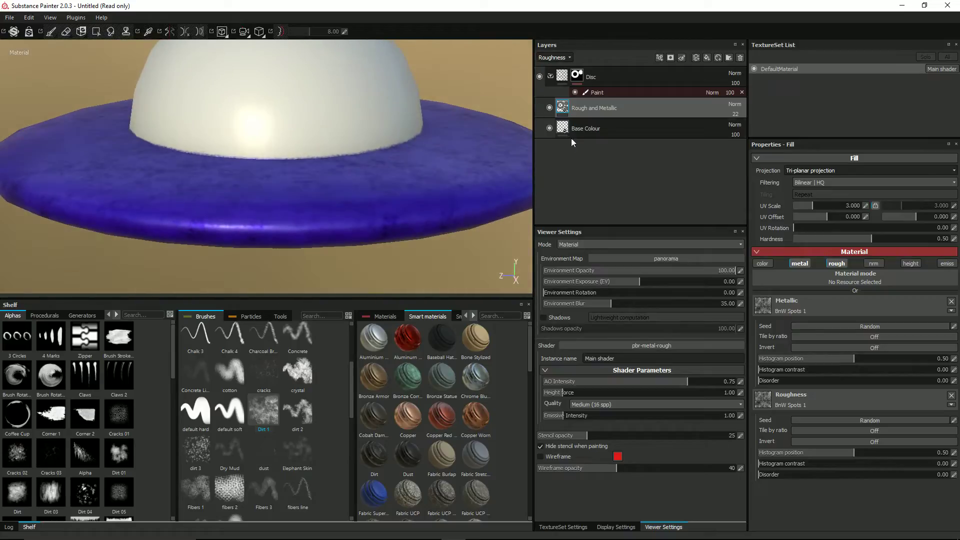
Step: Add a fill layer between Base Colour and Rough and Metallic and name it "Metallic Dirt"
left_click(592, 132)
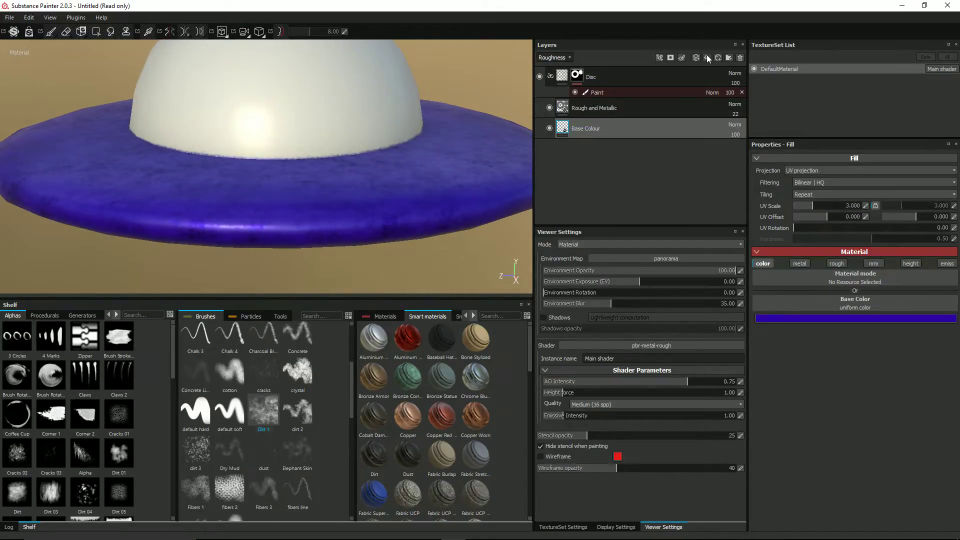
left_click(707, 59)
double_click(584, 128)
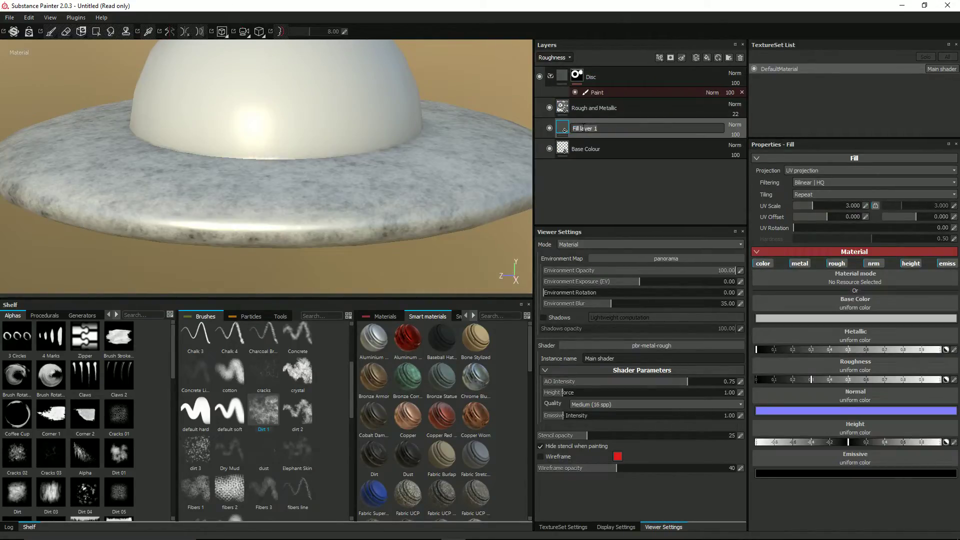
type("Metallic Dirt")
key("Return")
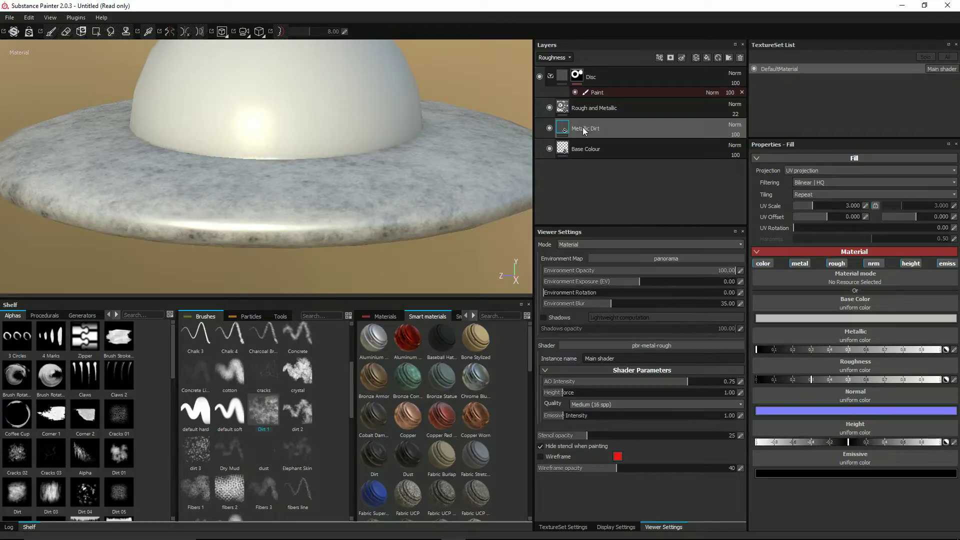
Step: Give the Metallic Dirt layer a black mask driven by the MG Dirt generator
right_click(564, 125)
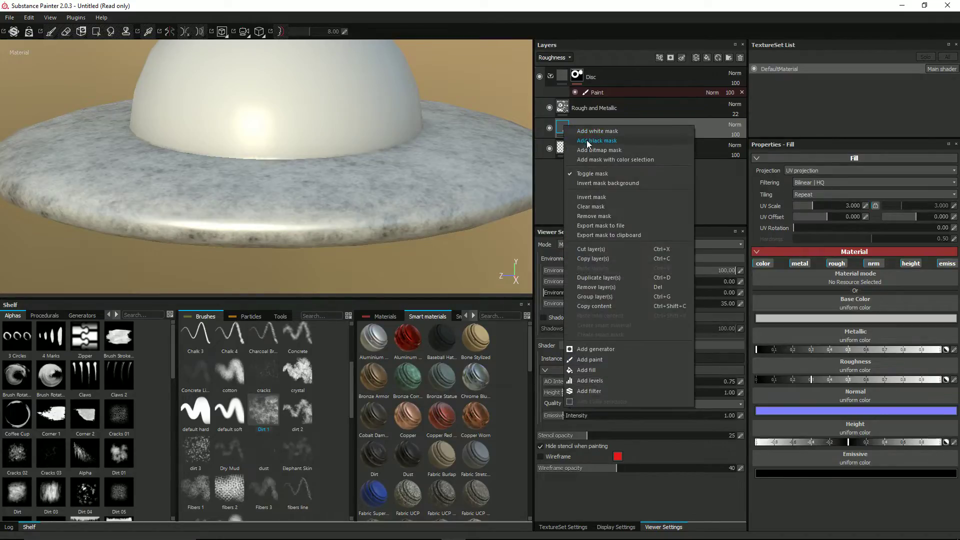
left_click(590, 145)
right_click(579, 130)
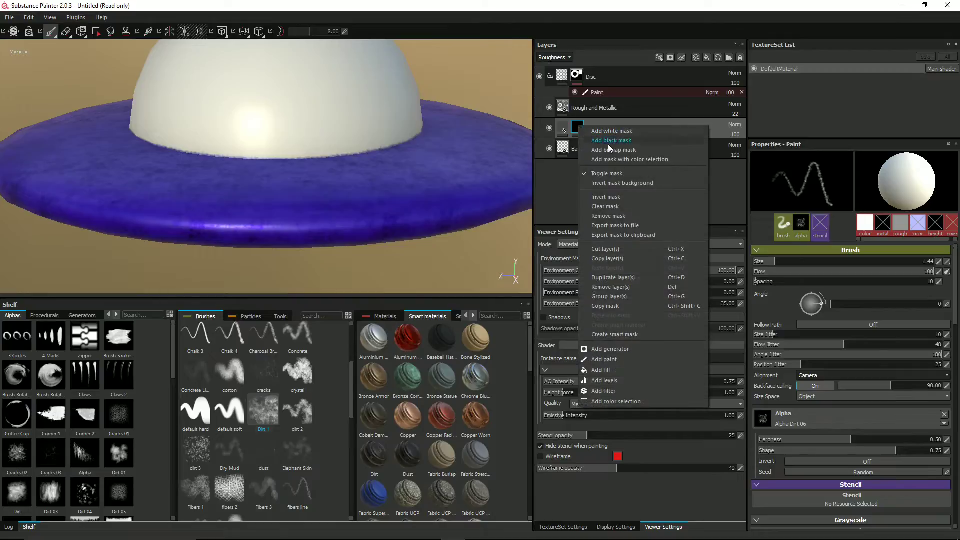
left_click(639, 352)
left_click(853, 173)
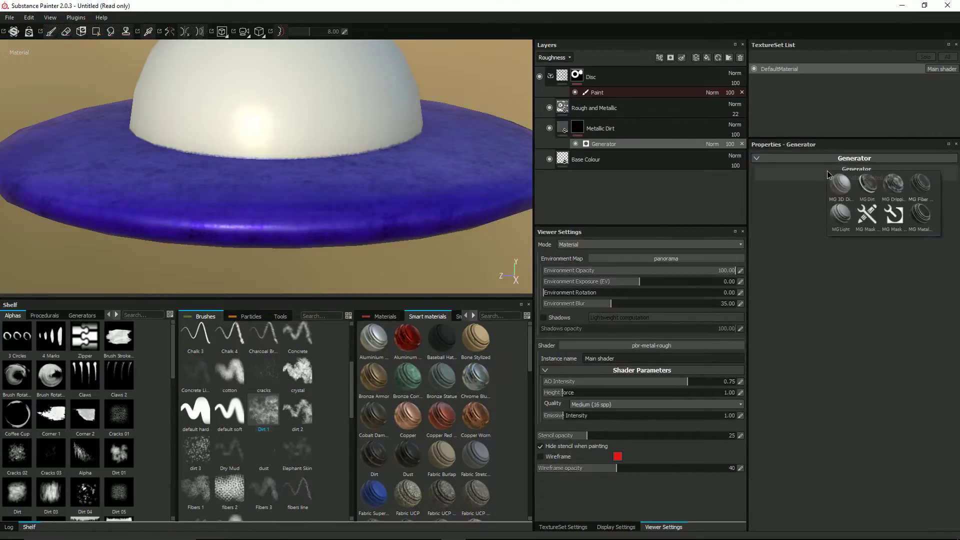
left_click(868, 191)
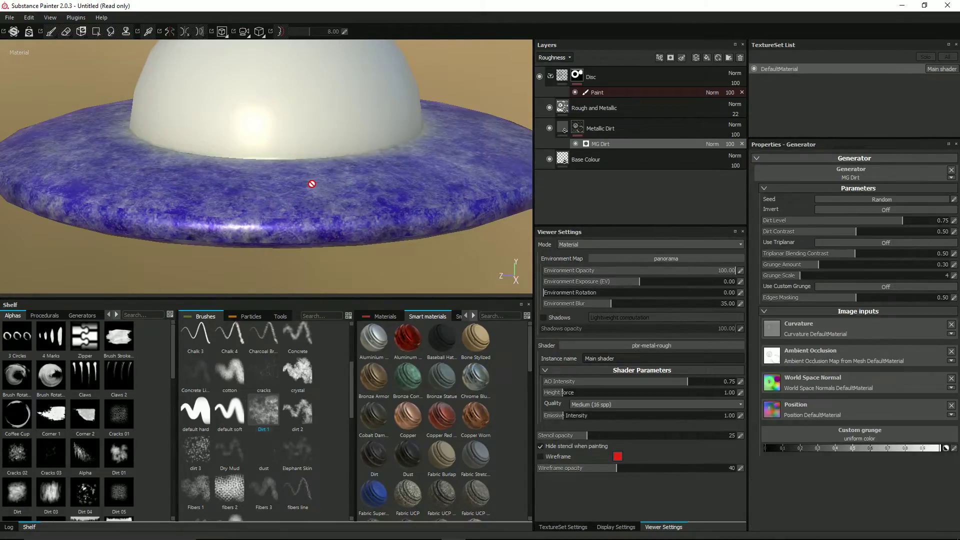
left_click_drag(312, 184, 330, 251, "alt")
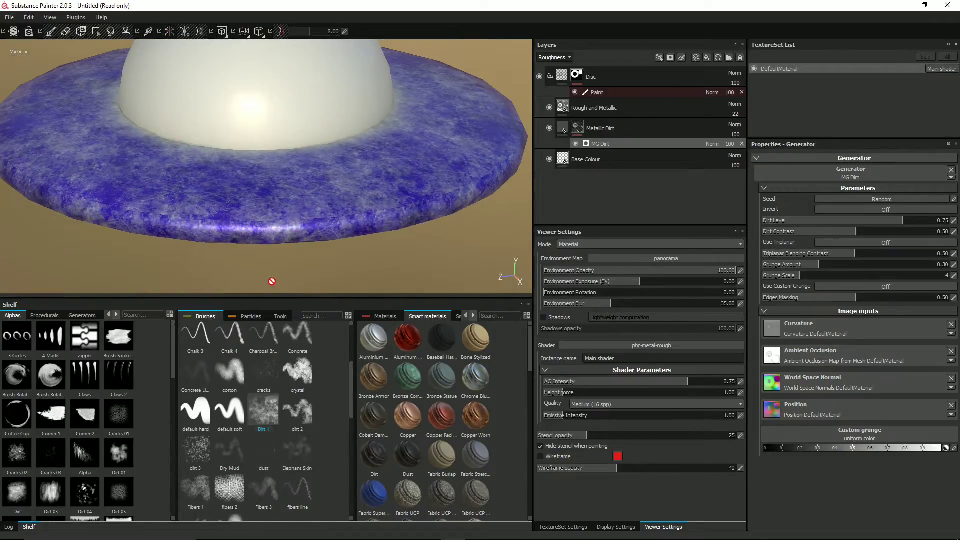
Step: Select the Metallic Dirt layer's fill and give it the Iron Brushed material
scroll(458, 417, "down", 3)
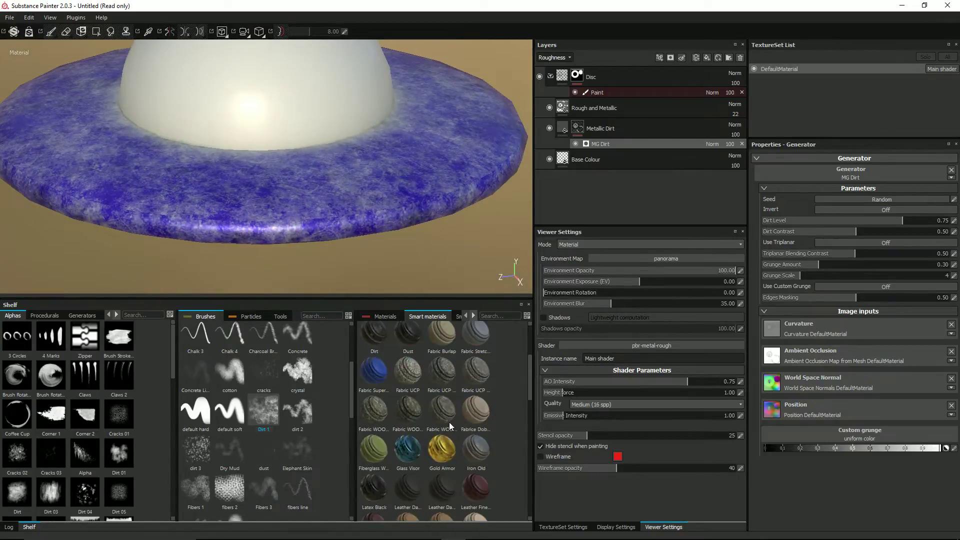
left_click(384, 317)
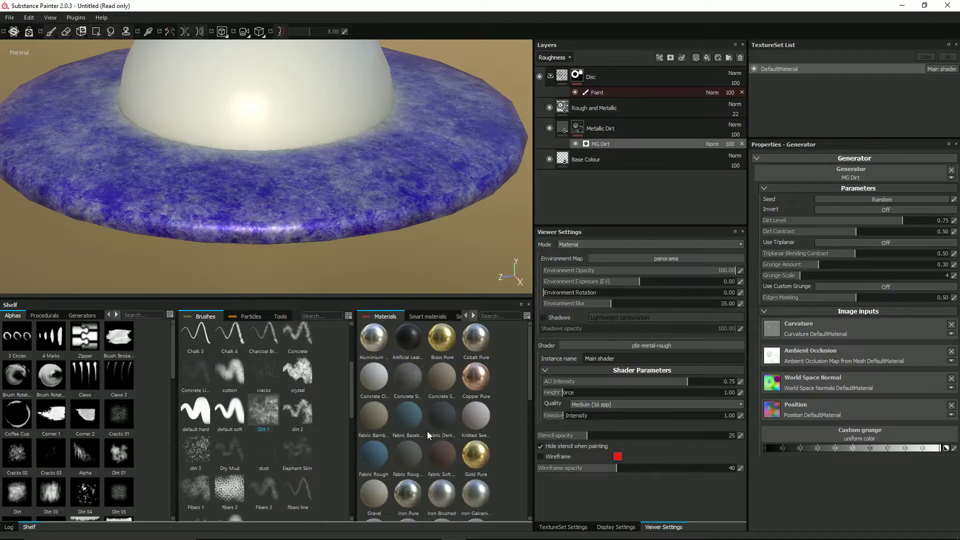
mouse_move(424, 429)
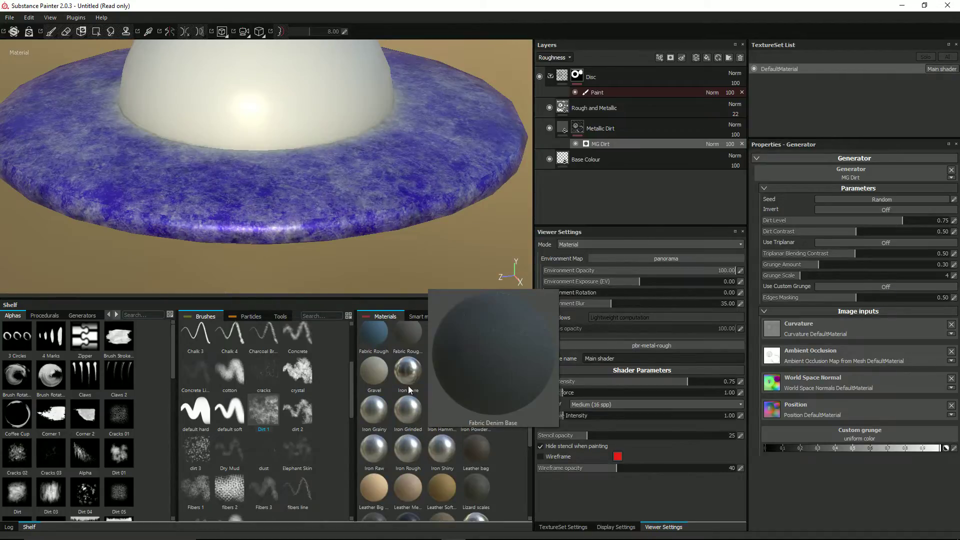
left_click(405, 371)
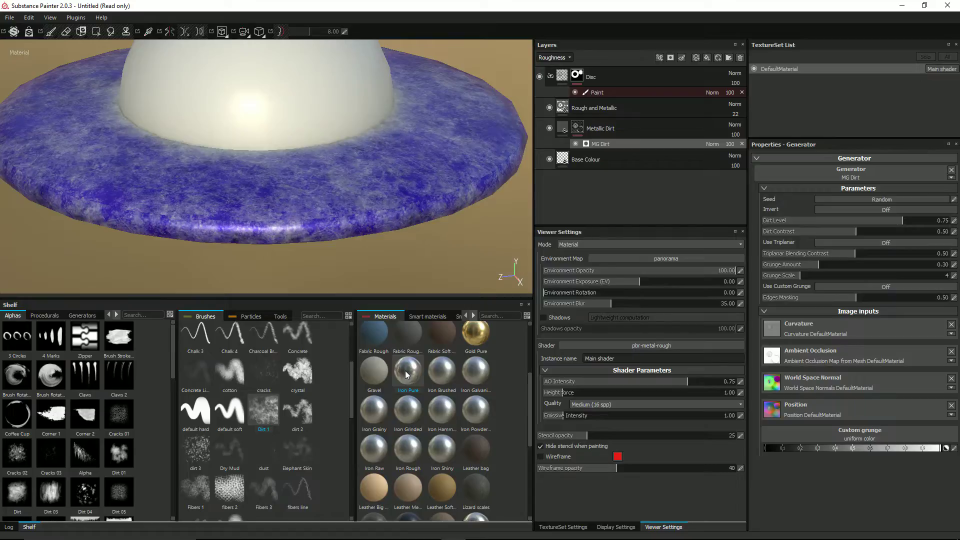
left_click(563, 128)
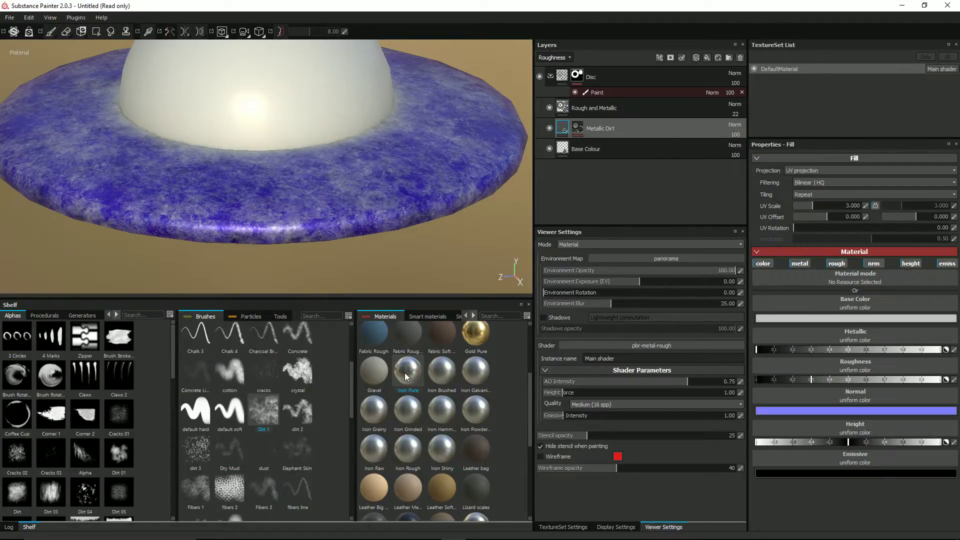
left_click(436, 375)
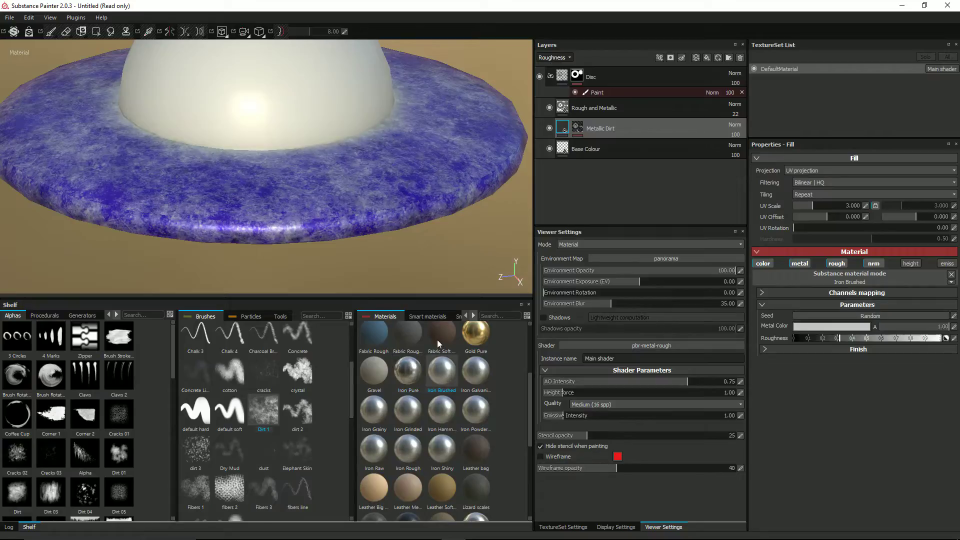
Step: Try the Rust Fine, Rust Coarse and Scarf wool materials on the Metallic Dirt fill, checking each on the disc
scroll(460, 455, "down", 3)
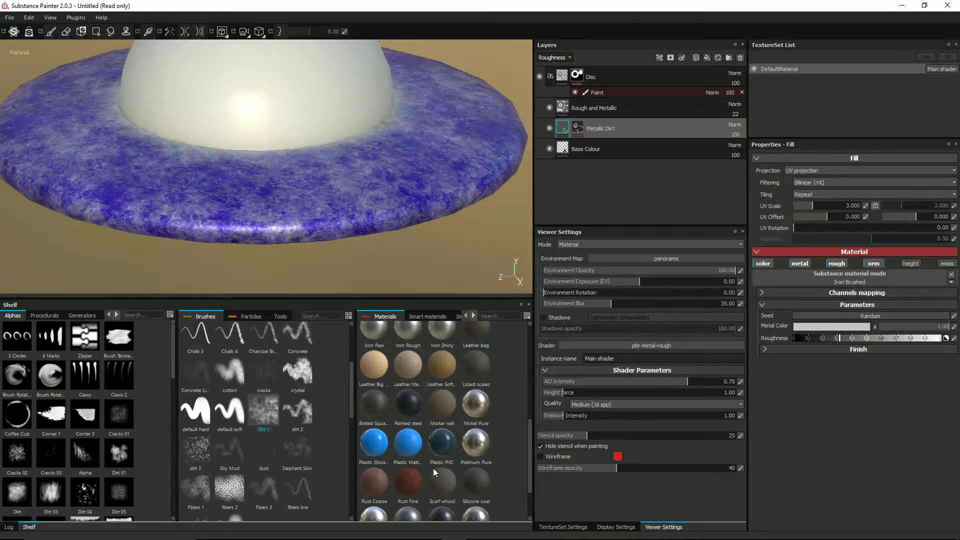
left_click(399, 483)
mouse_move(313, 225)
left_mouse_down("alt")
mouse_move(306, 208)
mouse_move(350, 242)
mouse_move(285, 218)
mouse_move(272, 193)
left_mouse_up("alt")
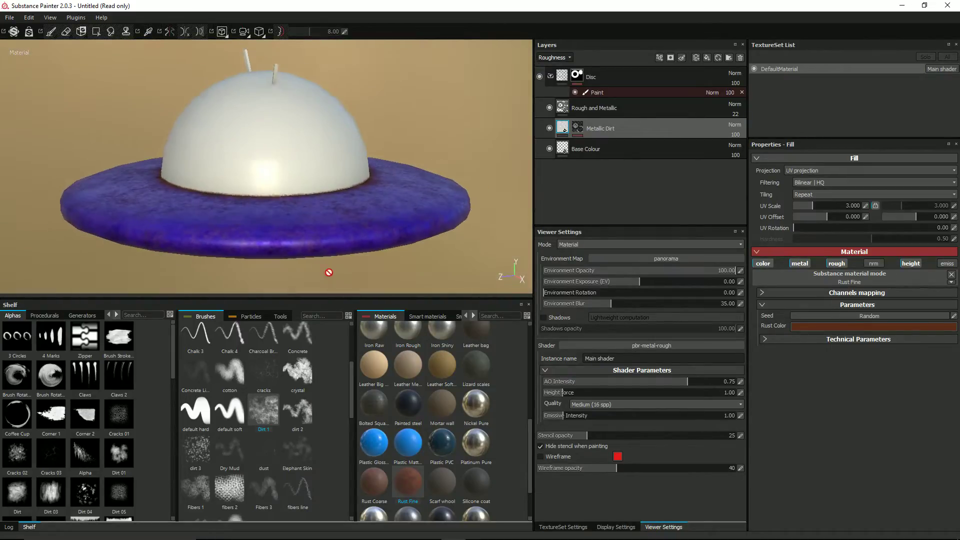
middle_click_drag(317, 268, 310, 208, "alt")
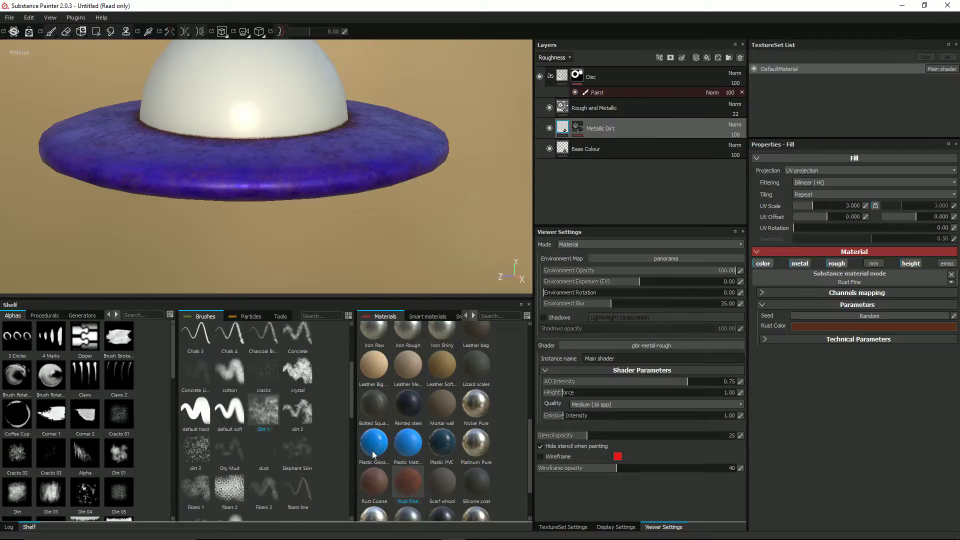
left_click(370, 479)
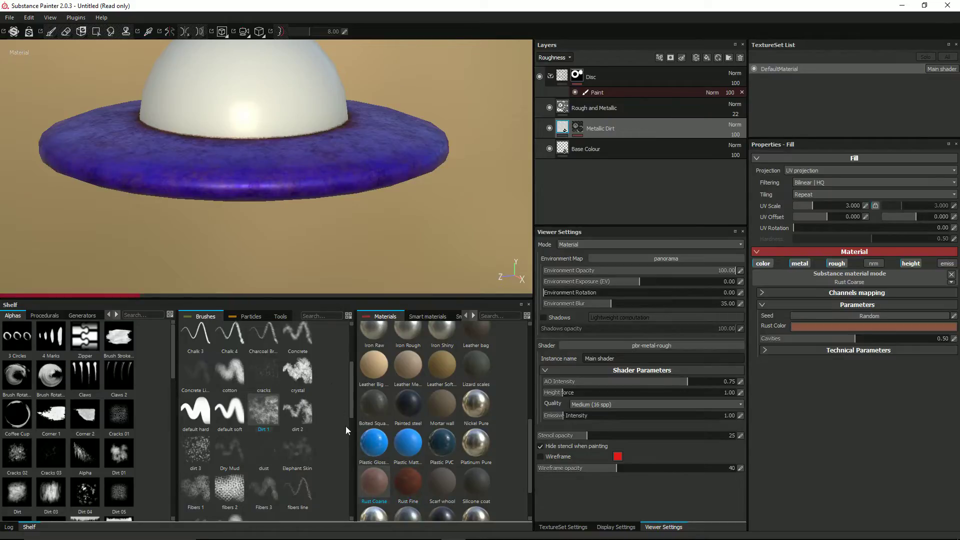
scroll(438, 441, "down", 2)
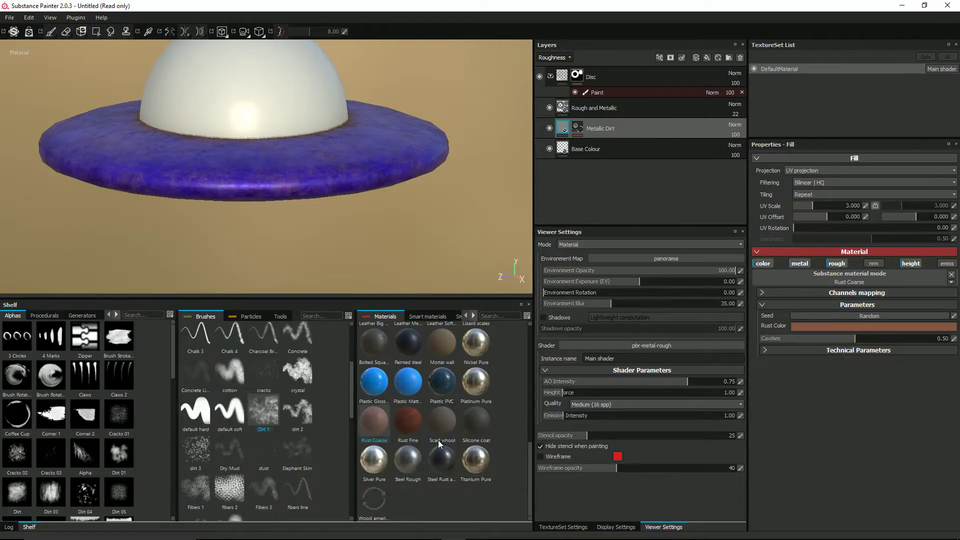
left_click(441, 419)
mouse_move(284, 190)
left_mouse_down("alt")
mouse_move(285, 210)
mouse_move(272, 210)
mouse_move(272, 188)
left_mouse_up("alt")
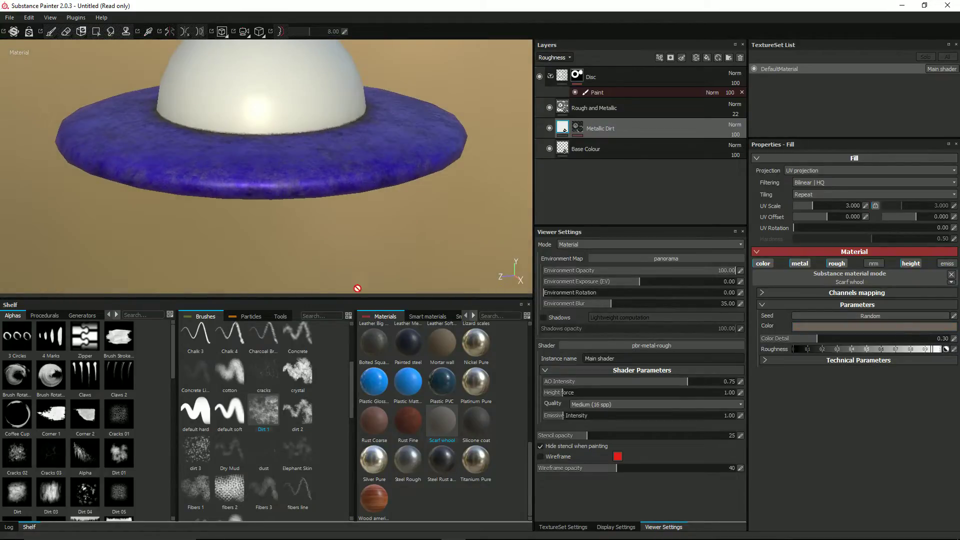
Step: Apply the Platinum Pure material to the Metallic Dirt fill and switch the layer stack to the Base Color channel
left_click_drag(473, 373, 268, 160)
middle_click_drag(268, 159, 273, 205, "alt")
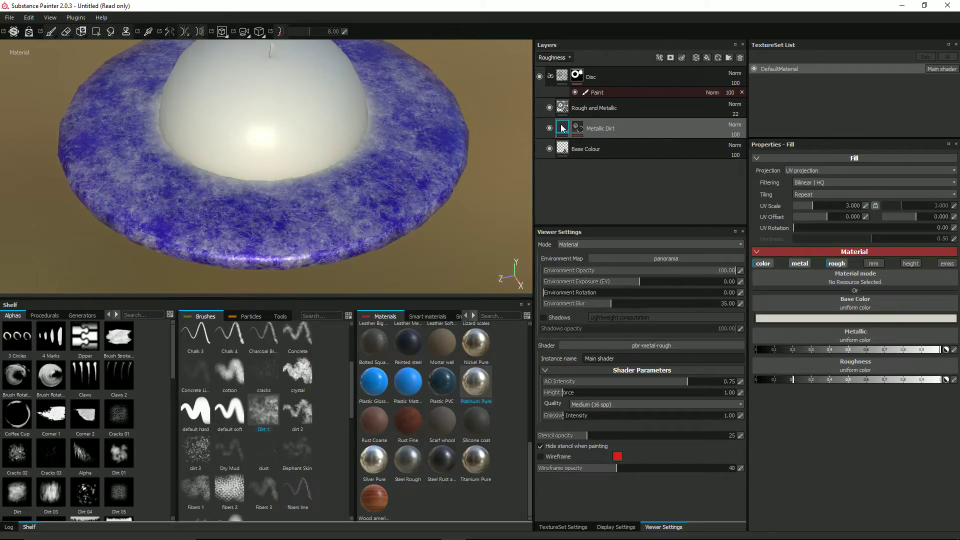
left_click(546, 59)
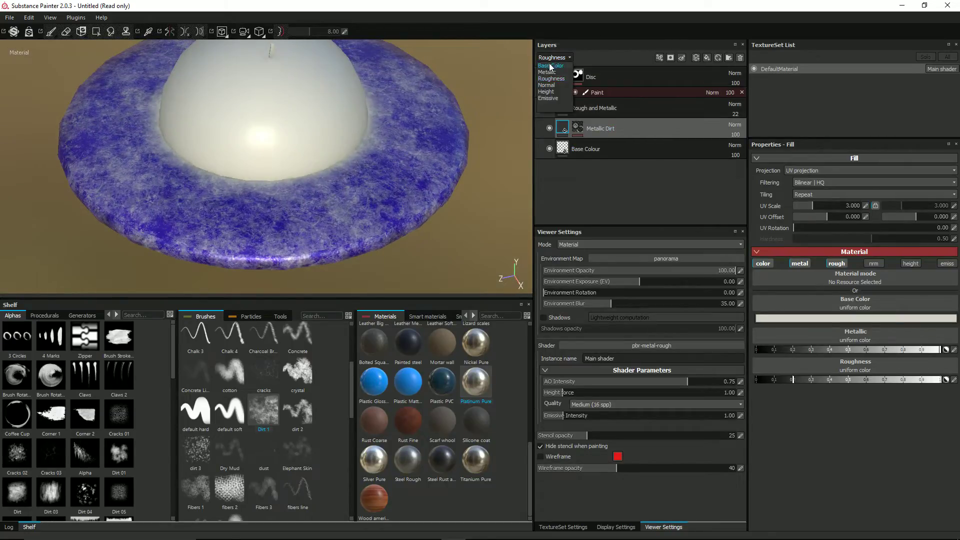
left_click(549, 64)
mouse_move(732, 136)
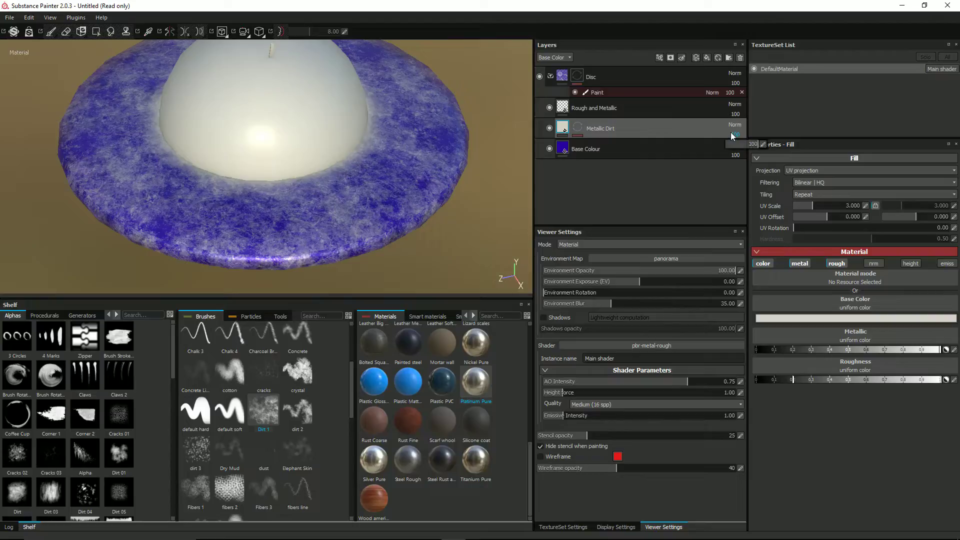
Step: Add a Sharpen filter to the Metallic Dirt layer's mask
left_click(576, 128)
right_click(575, 129)
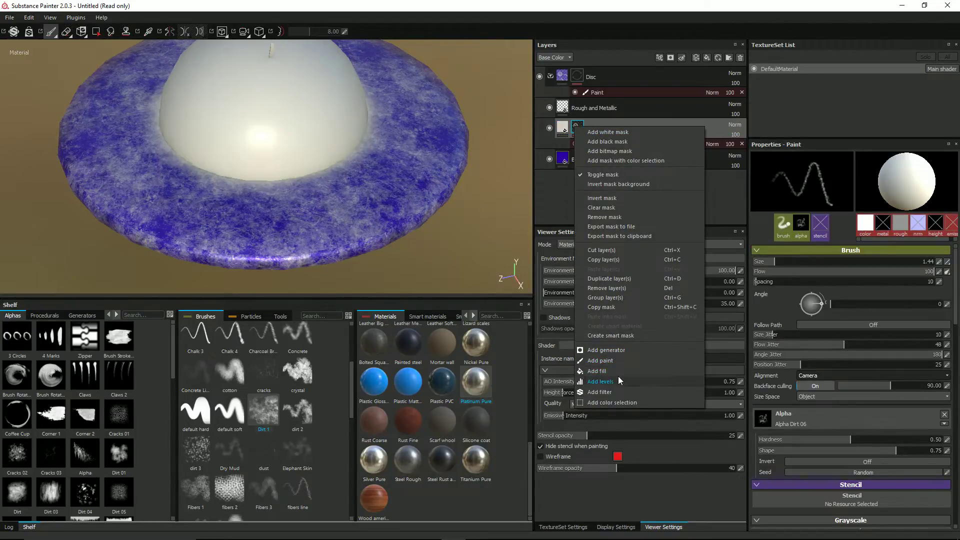
left_click(612, 391)
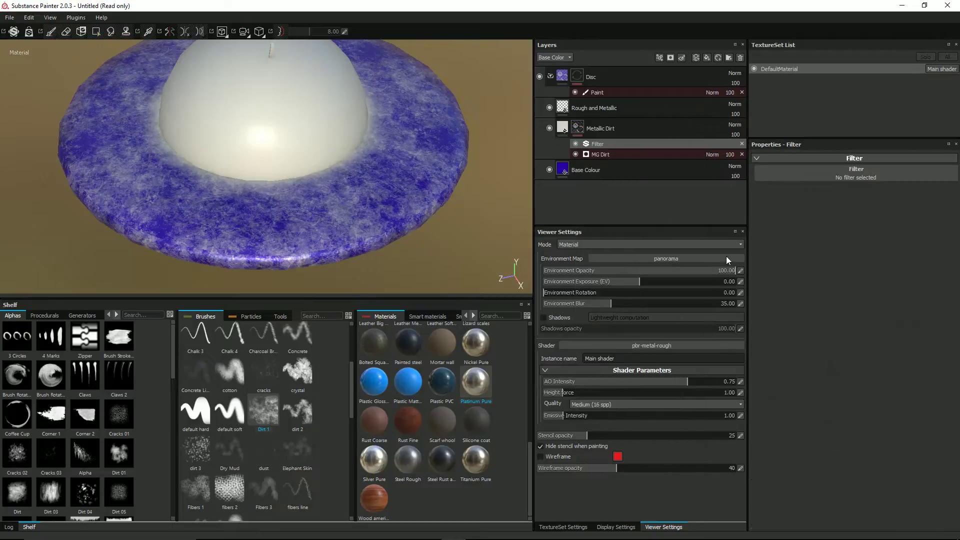
left_click(811, 173)
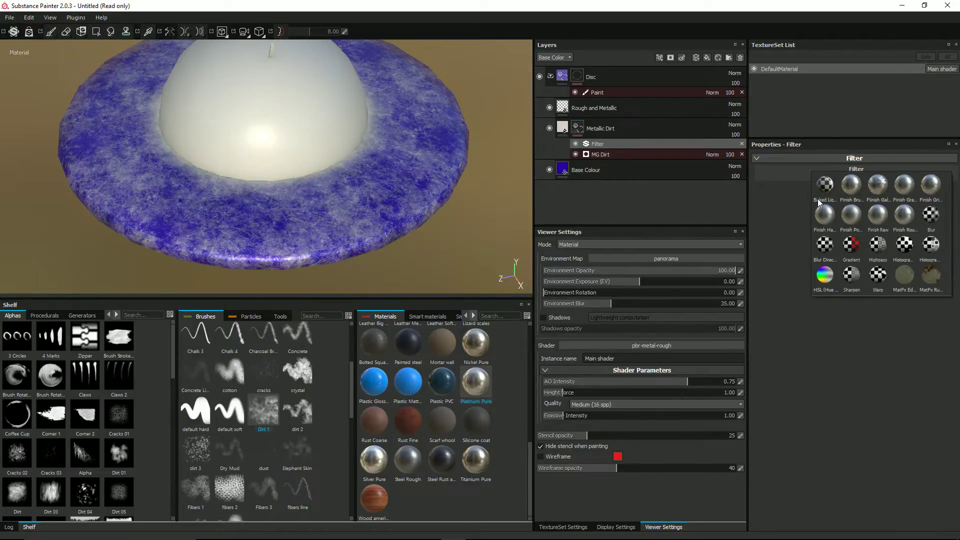
left_click(851, 275)
left_click_drag(323, 170, 327, 142, "alt")
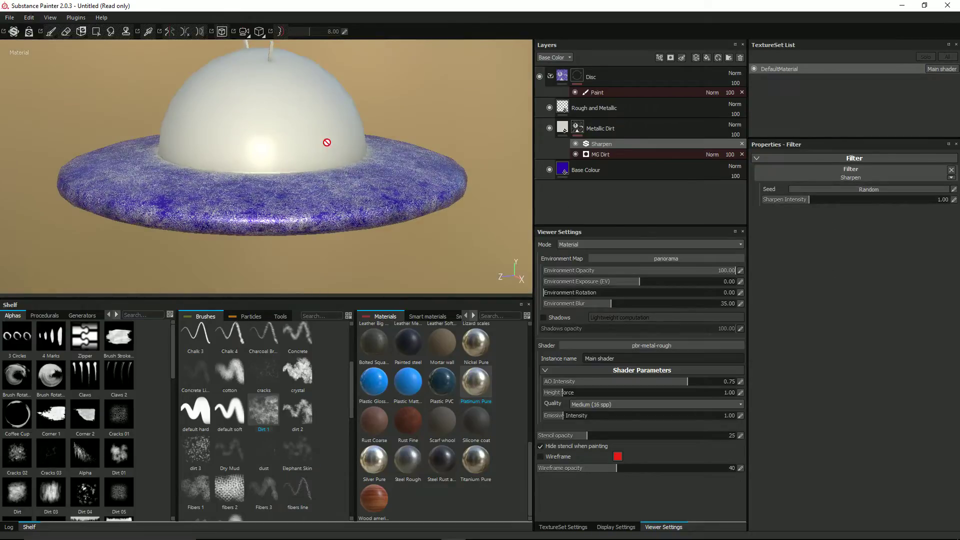
Step: Lower the Metallic Dirt layer's Base Color opacity to 11
left_click(563, 128)
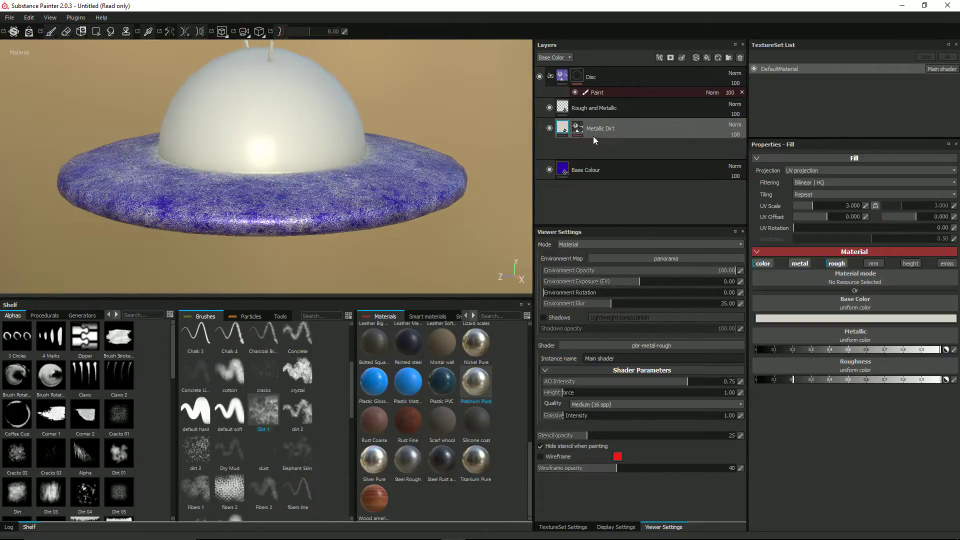
left_click(737, 134)
left_click_drag(751, 144, 732, 145)
left_click_drag(247, 142, 219, 158, "alt")
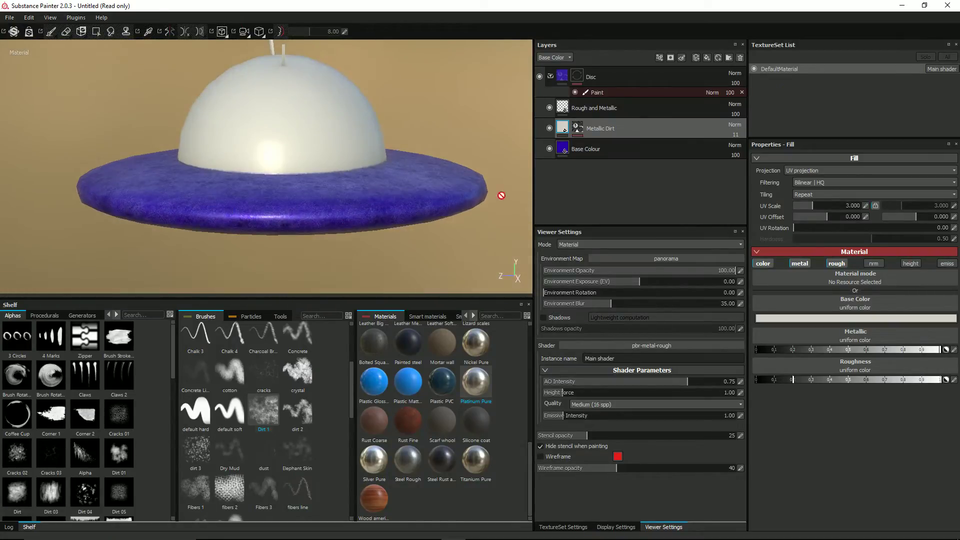
Step: Add a fill layer between Metallic Dirt and Rough and Metallic and name it "Height"
left_click(706, 58)
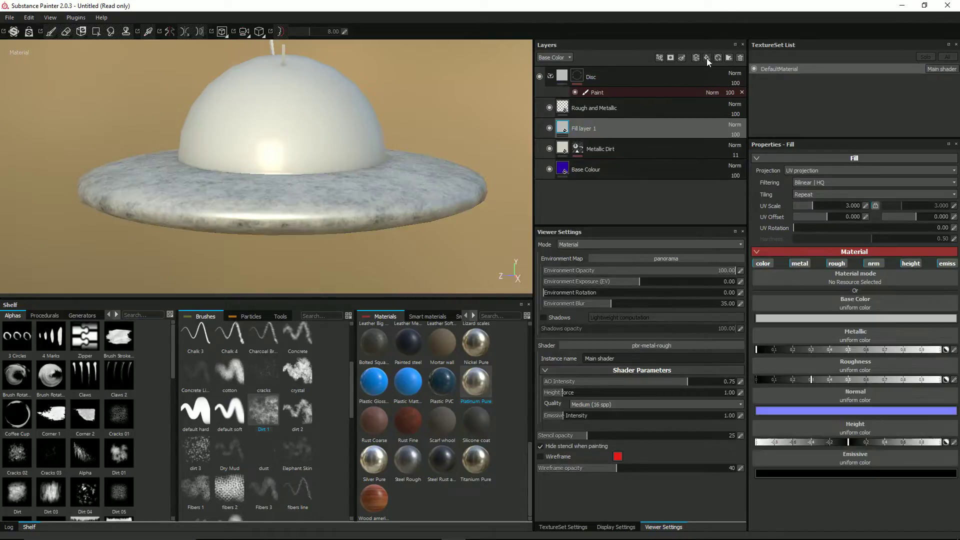
double_click(591, 129)
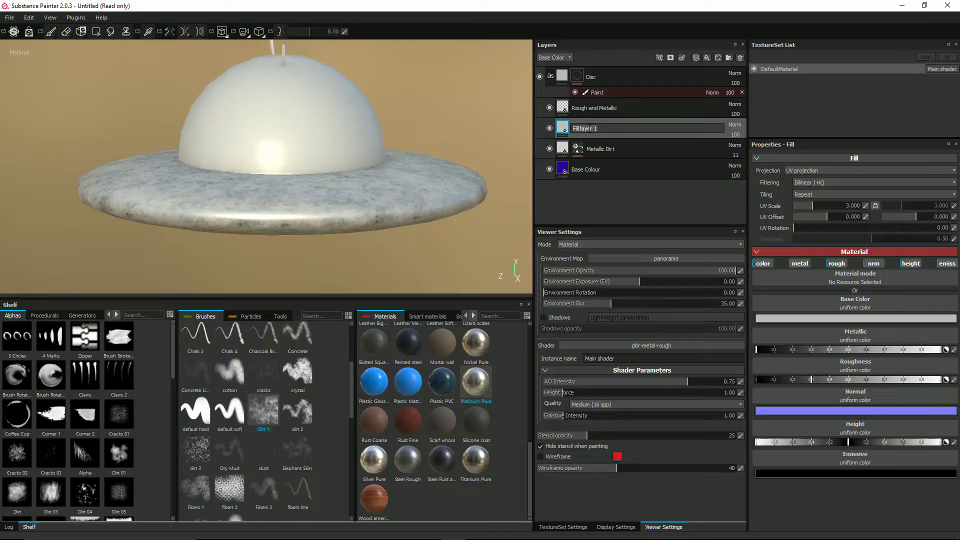
type("Height")
key("Return")
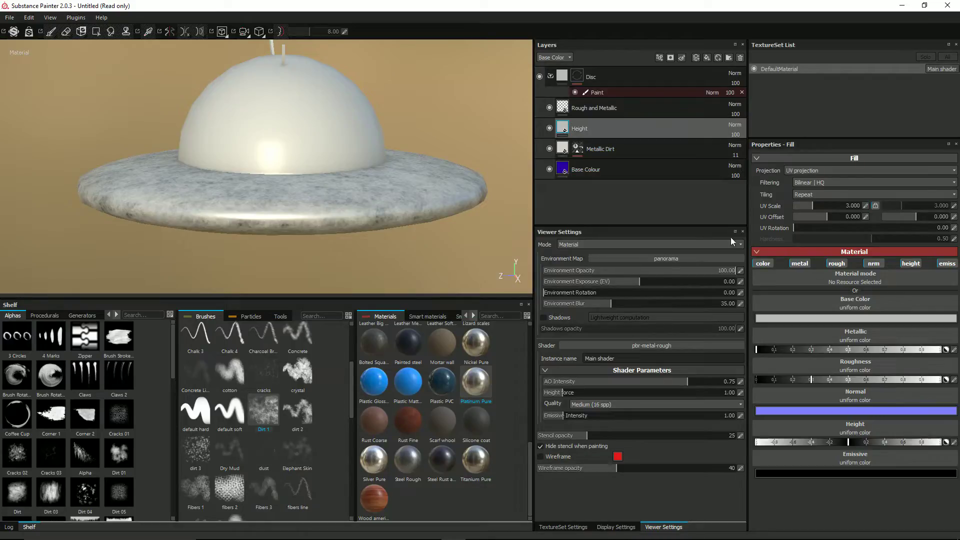
Step: Disable the Height layer's color, metal, rough, normal and emissive channels, leaving only height enabled
left_click(764, 264)
left_click(801, 264)
left_click(836, 264)
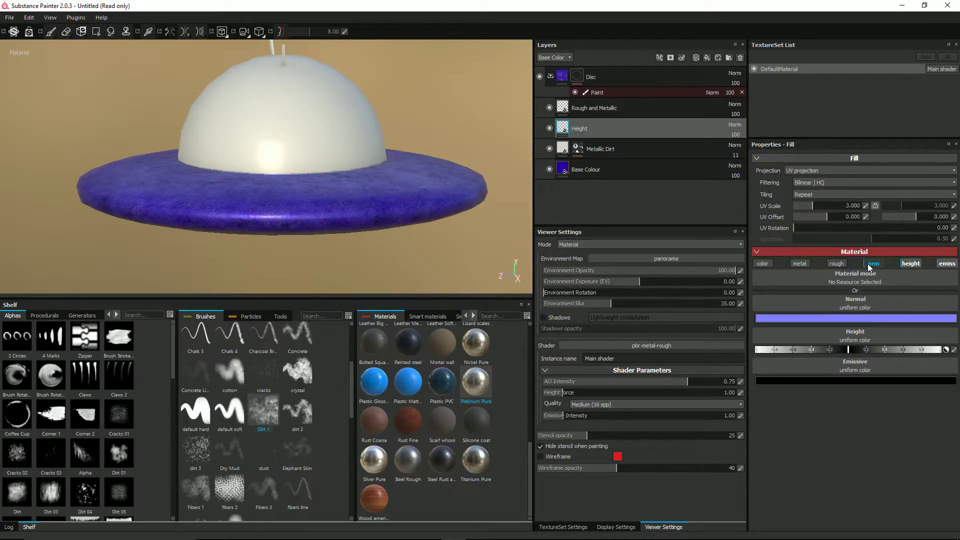
left_click(874, 264)
left_click(946, 263)
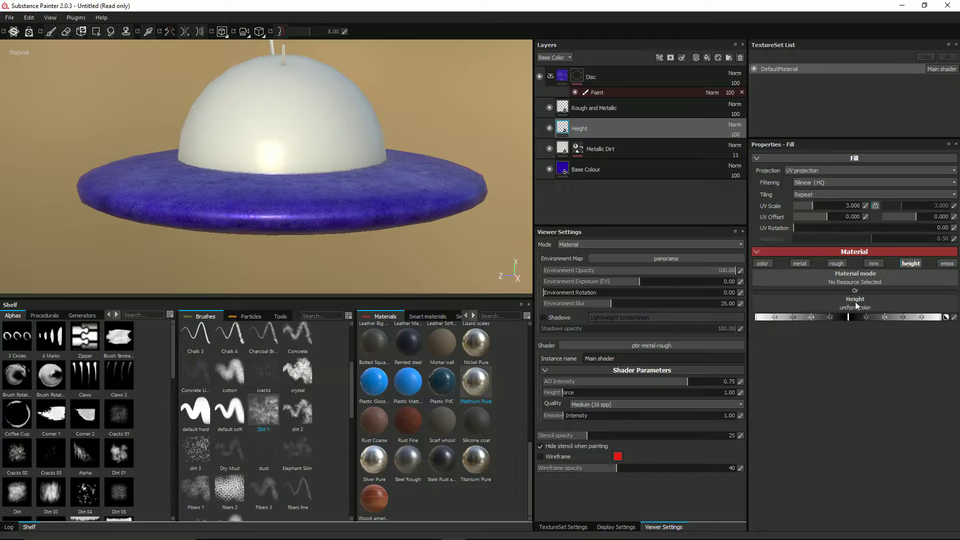
Step: Assign the Fractal sum 1 texture to the Height layer's height channel
left_click(856, 300)
scroll(903, 379, "down", 5)
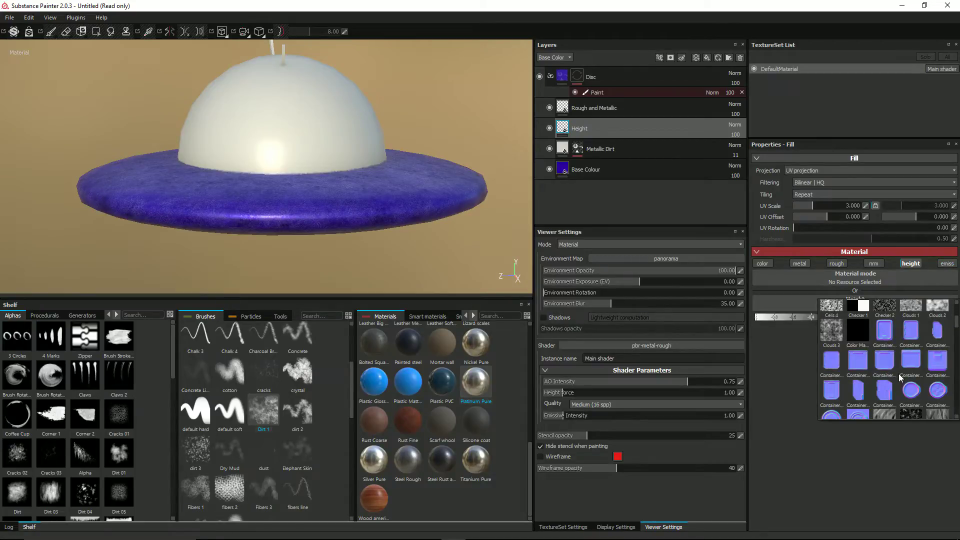
scroll(899, 373, "down", 3)
scroll(899, 370, "down", 5)
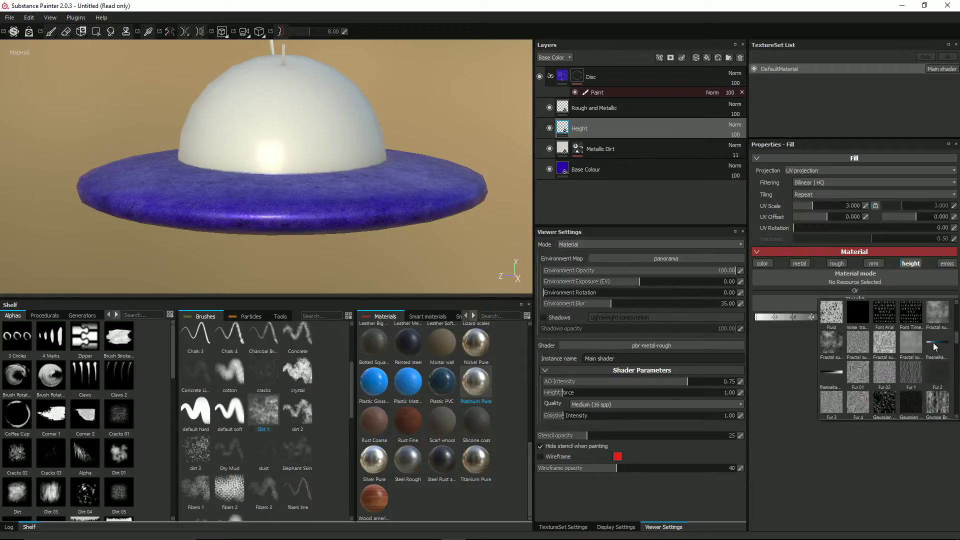
left_click(933, 314)
scroll(295, 204, "up", 5)
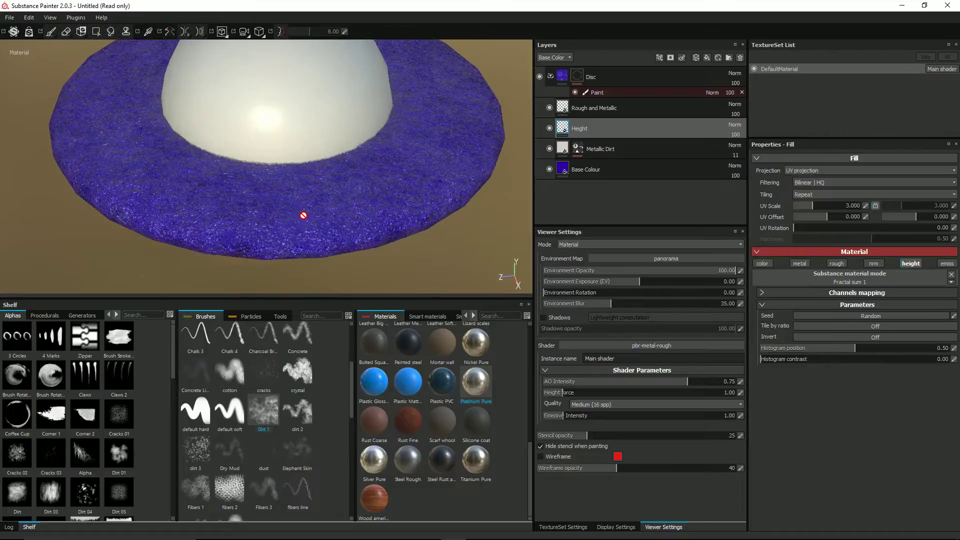
scroll(304, 215, "up", 2)
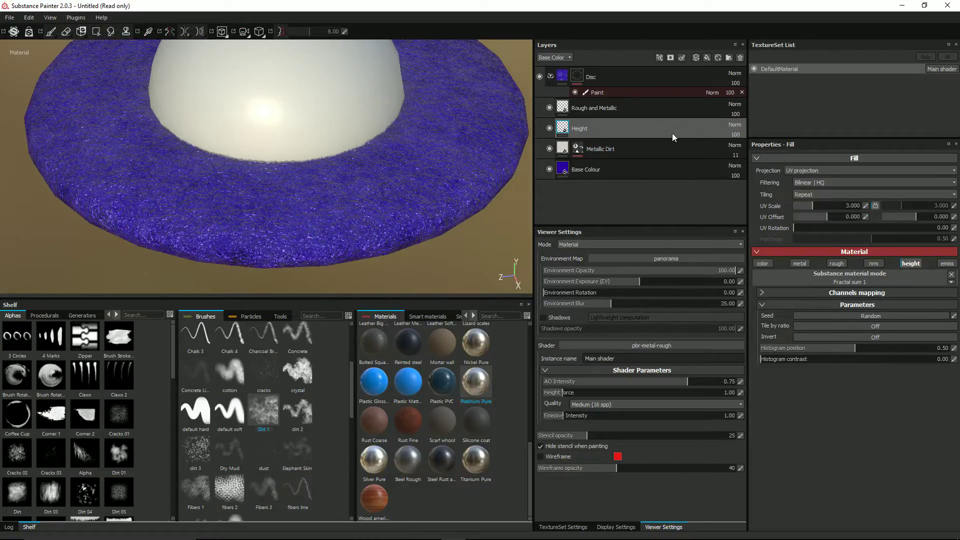
Step: Switch the layer stack to the Height channel and lower the Height layer's opacity to 6
mouse_move(757, 142)
left_mouse_down()
mouse_move(737, 146)
mouse_move(763, 145)
left_mouse_up()
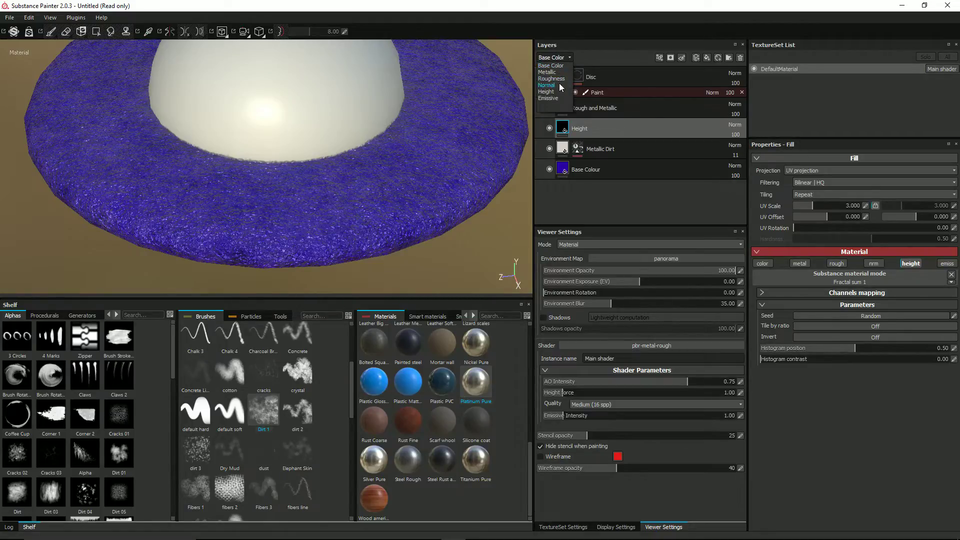
left_click(546, 92)
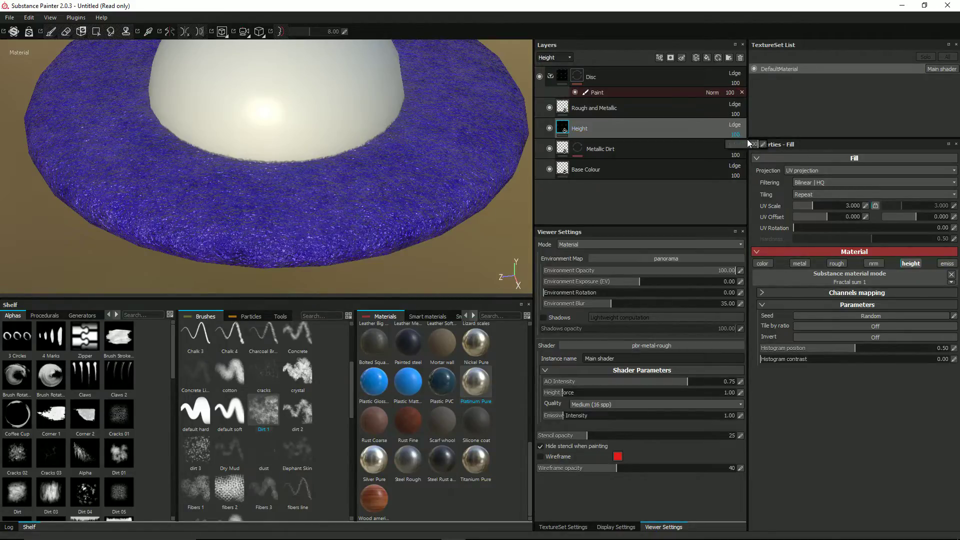
left_click_drag(755, 145, 727, 147)
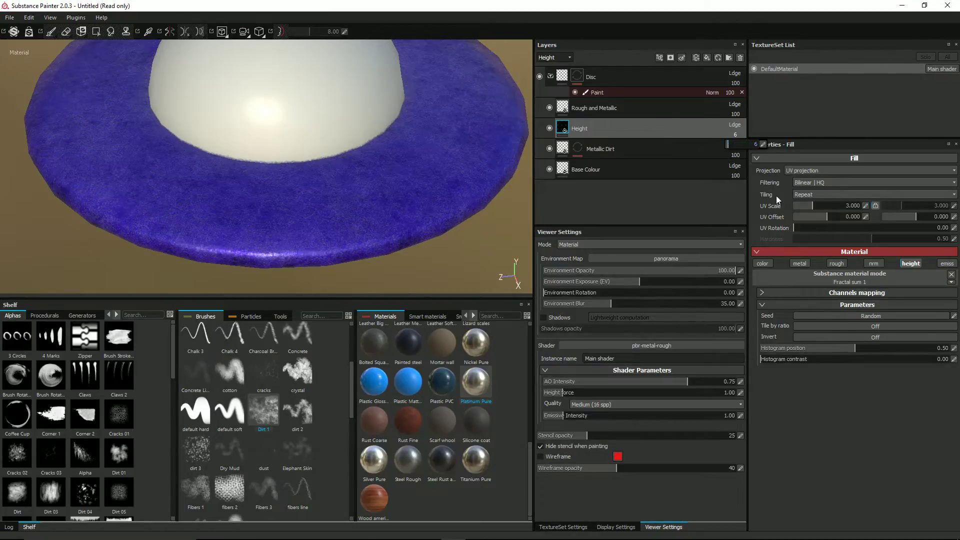
Step: Set the Height layer's UV scale to 6
double_click(863, 206)
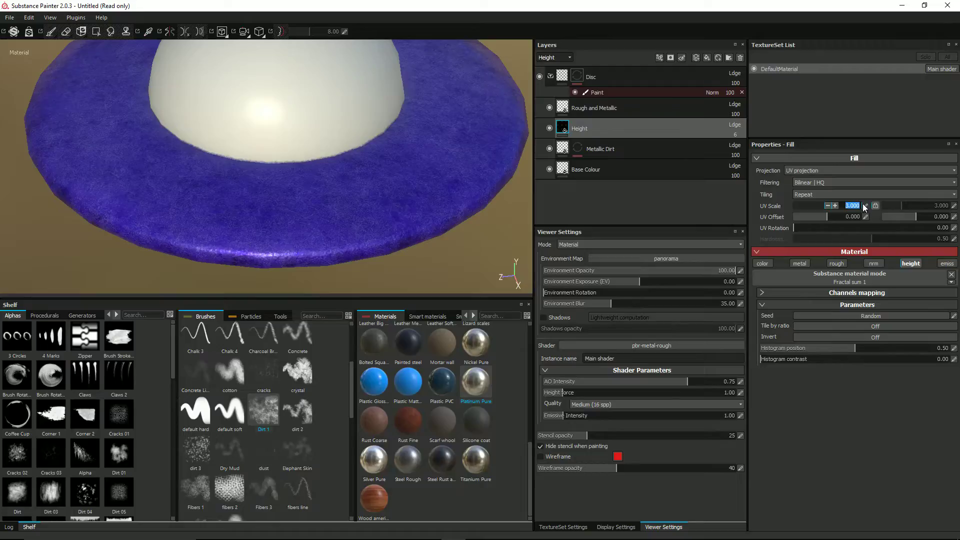
type("6")
key("Return")
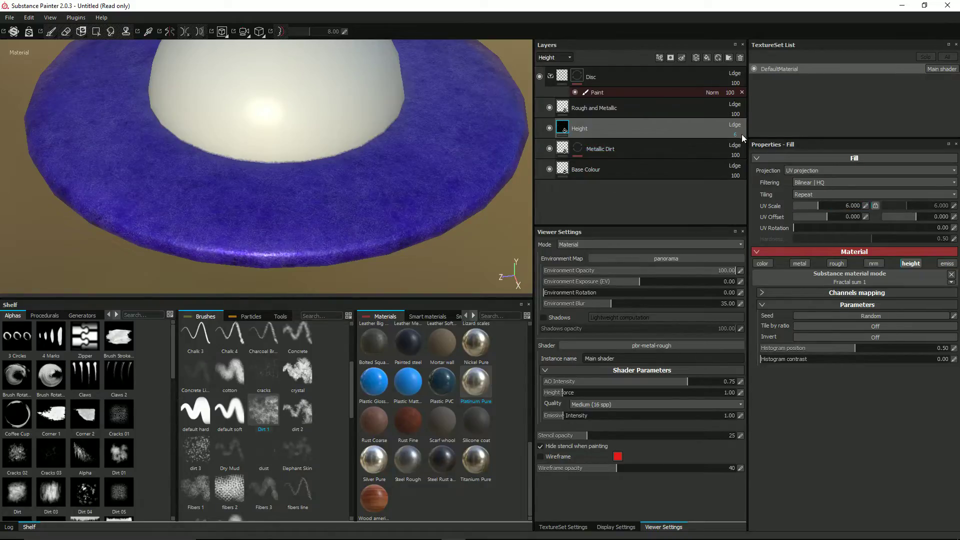
Step: Raise the Height layer's opacity to 91 and set its UV scale to 16
left_click_drag(739, 145, 756, 145)
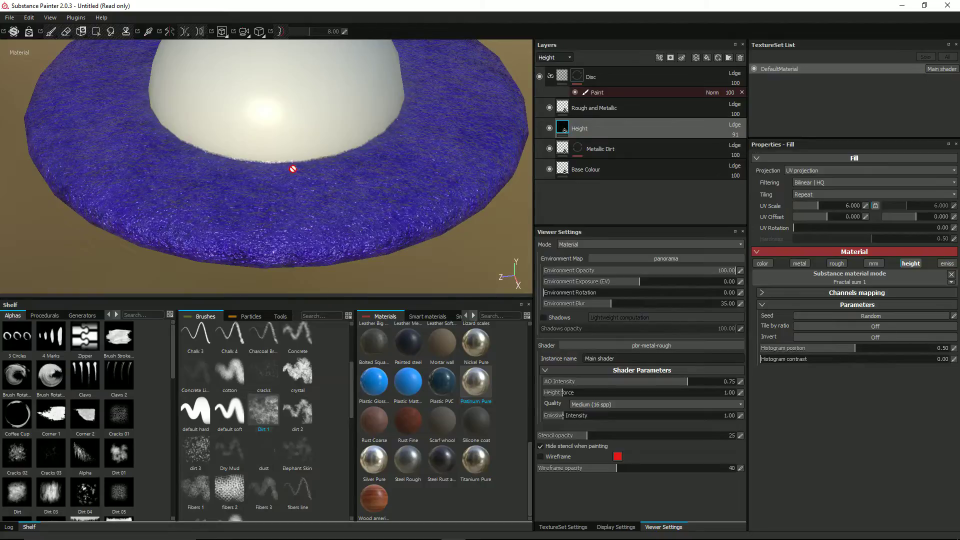
left_click_drag(294, 168, 345, 148, "alt")
scroll(319, 150, "up", 4)
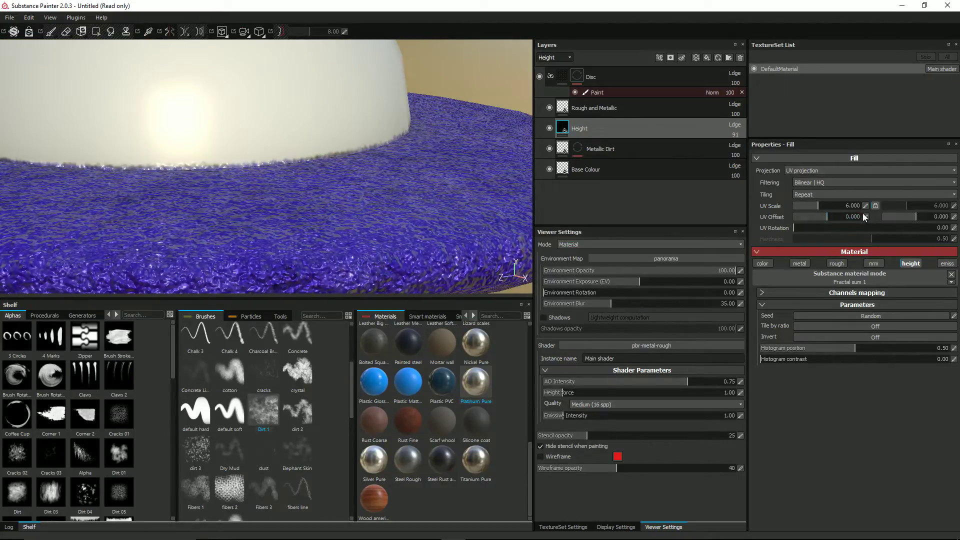
left_click_drag(821, 205, 827, 206)
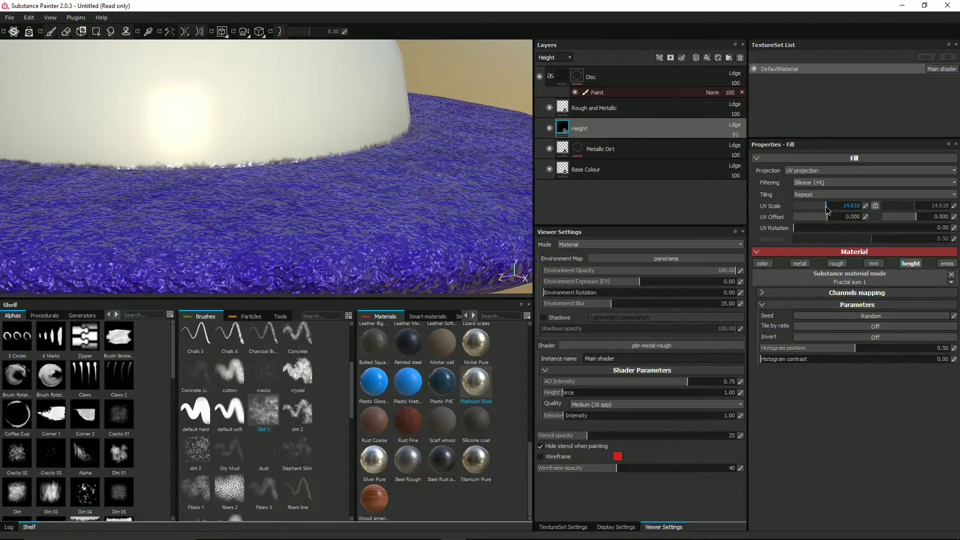
double_click(852, 206)
type("16")
key("Return")
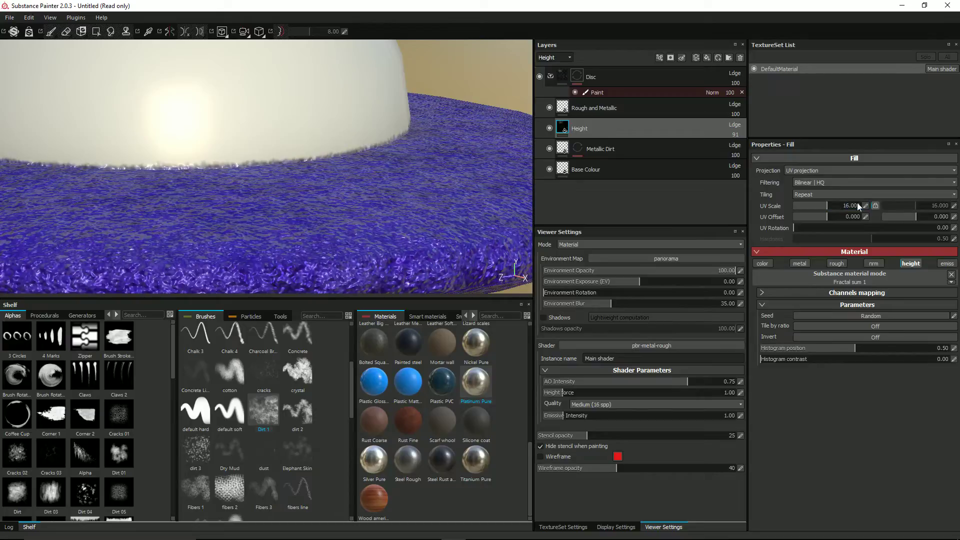
Step: Lower the Height layer's opacity to 5
left_click(733, 134)
left_click_drag(755, 143, 729, 144)
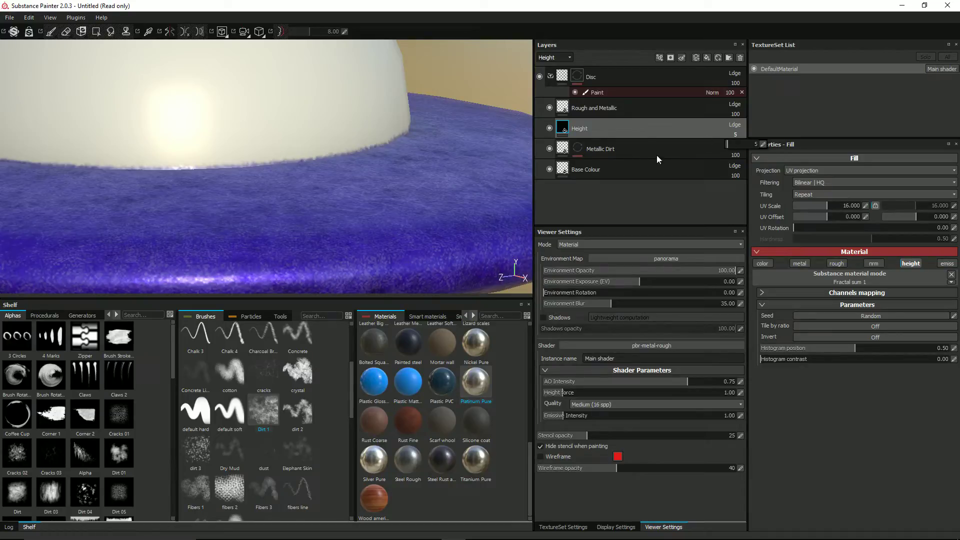
scroll(328, 122, "down", 5)
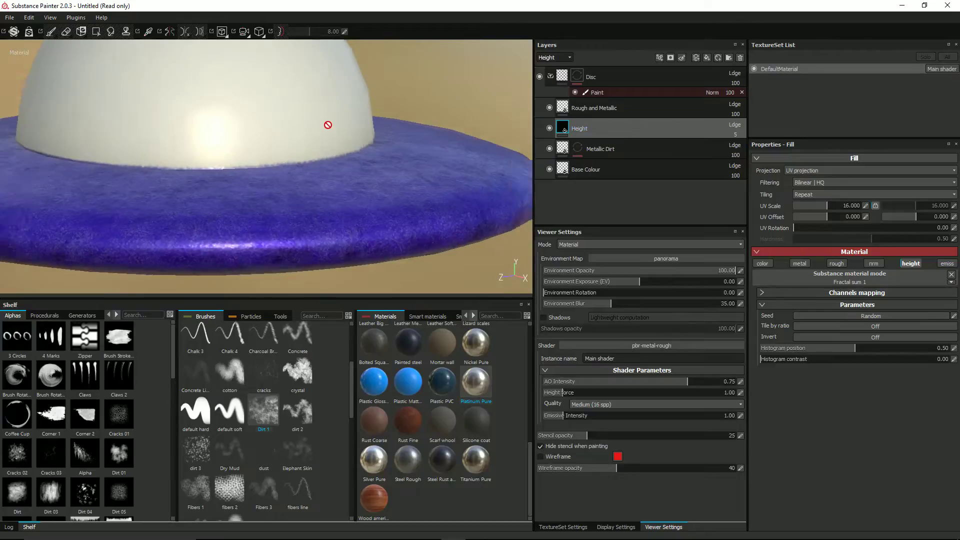
left_click_drag(289, 147, 262, 164, "alt")
right_click_drag(261, 163, 262, 193, "alt")
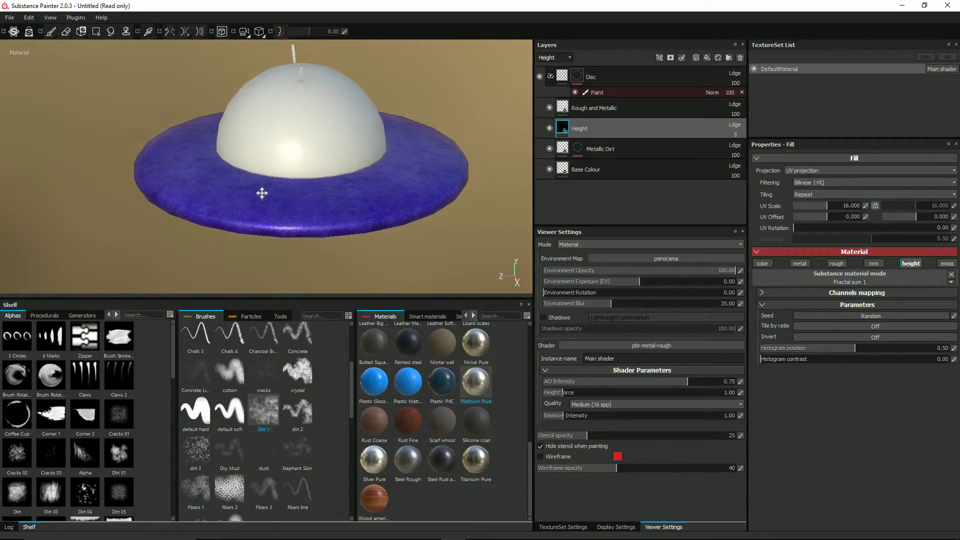
middle_click_drag(262, 194, 266, 210, "alt")
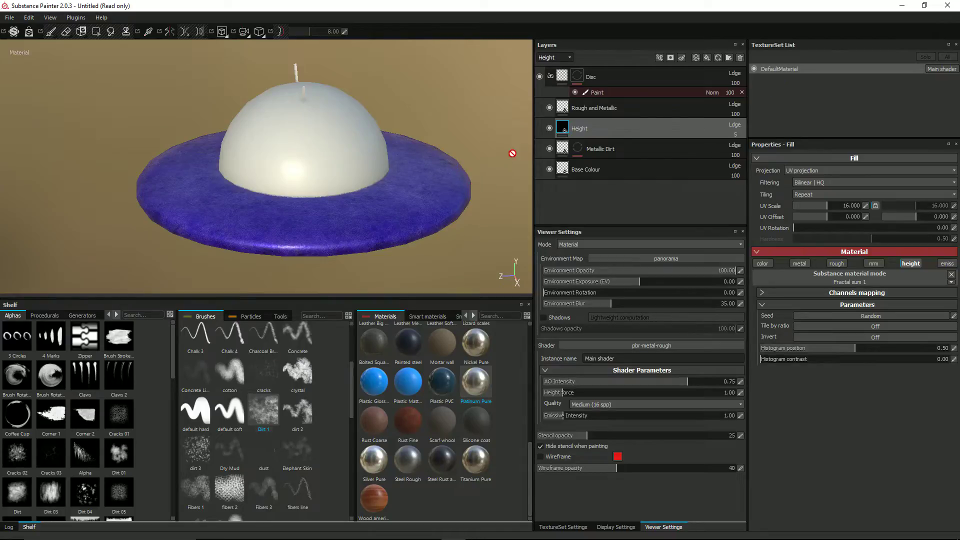
Step: Add a fill layer above the Height layer and leave only its color and height channels enabled
left_click(707, 58)
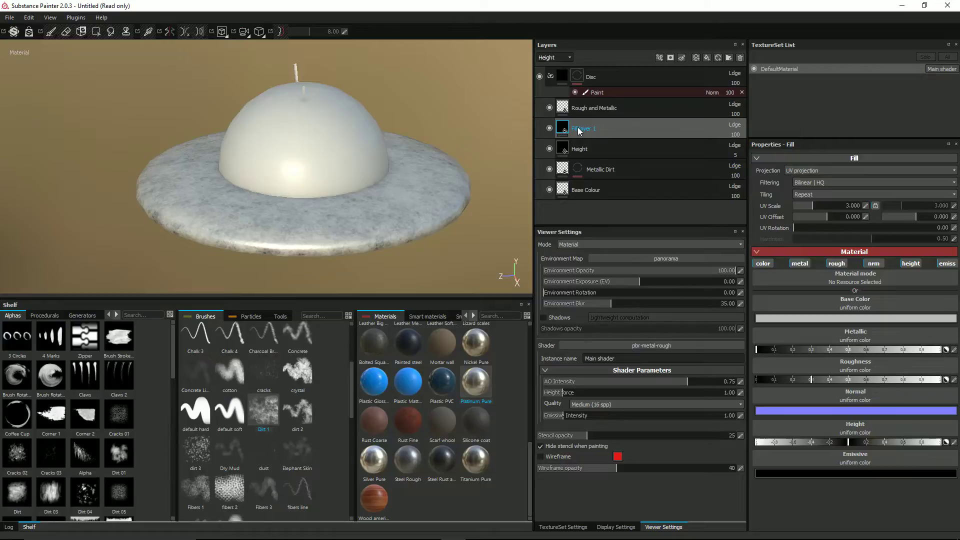
left_click(800, 263)
left_click(836, 264)
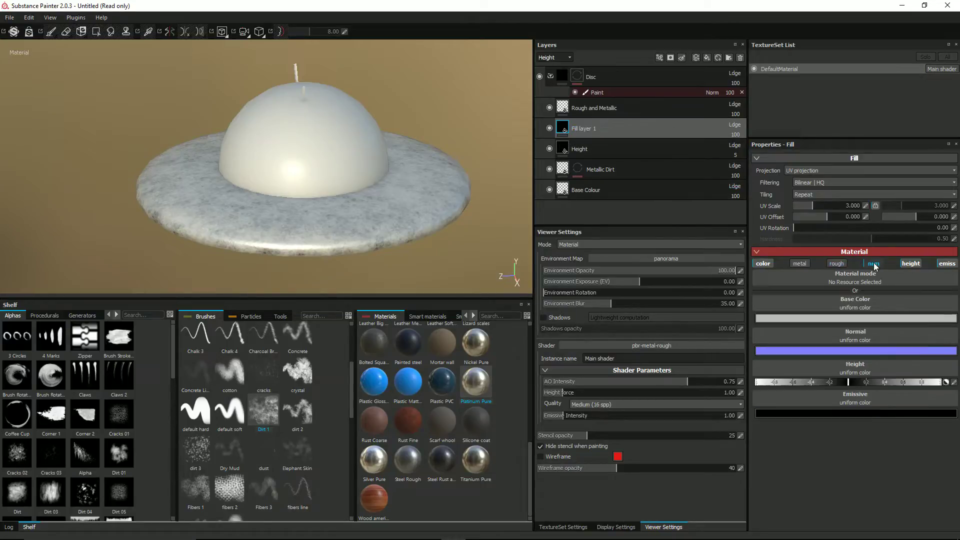
left_click(874, 264)
left_click(906, 264)
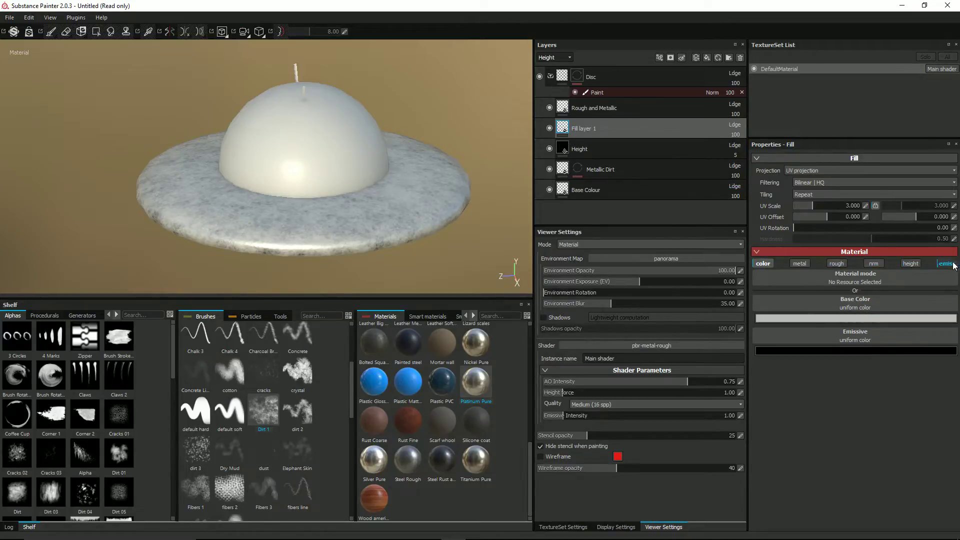
left_click(948, 264)
left_click(918, 263)
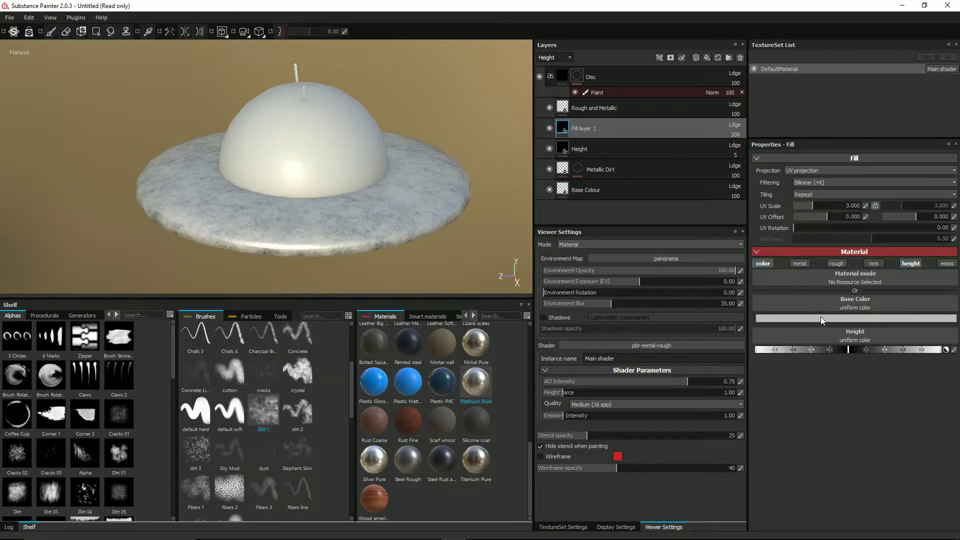
Step: Rename the new fill layer to Inner Rim and add a black mask to it
double_click(580, 128)
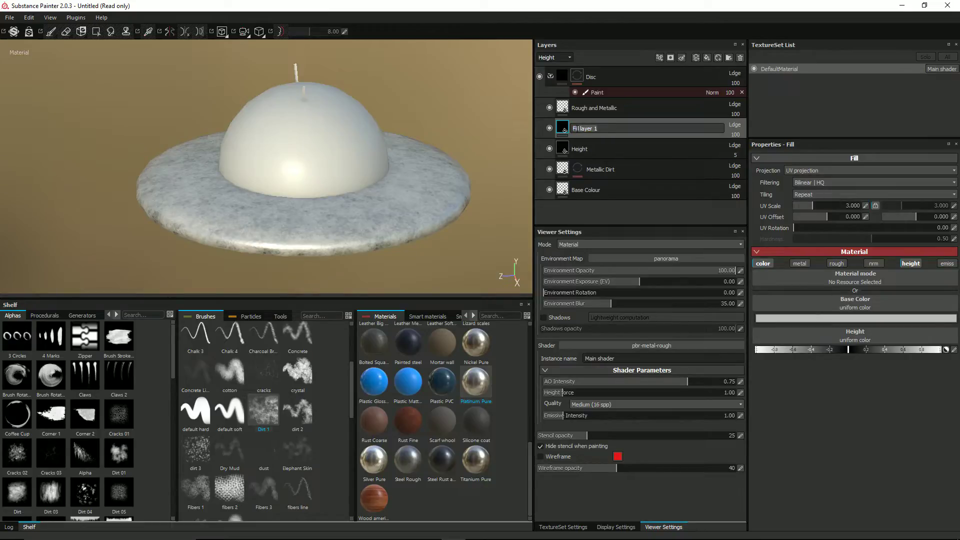
type("Ir")
type("ner Rim")
key("Return")
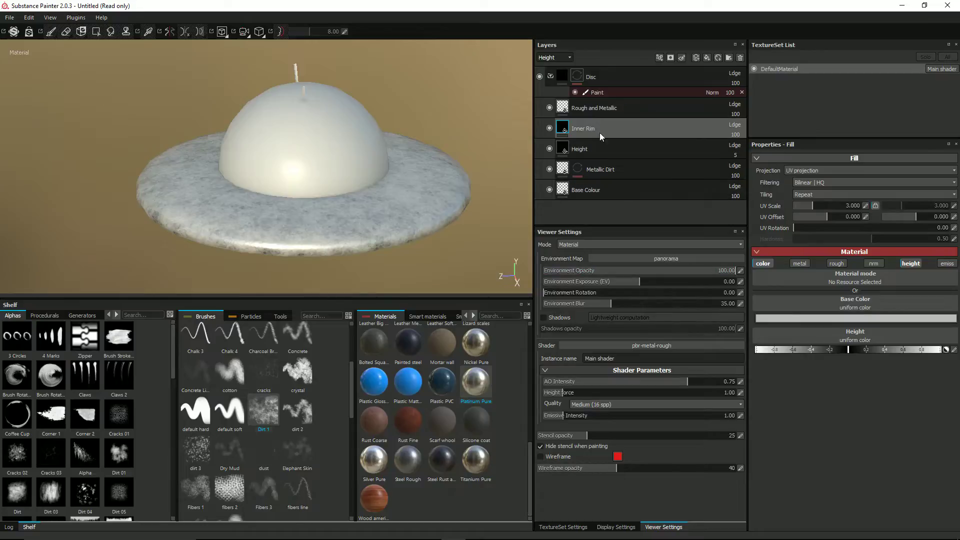
right_click(565, 128)
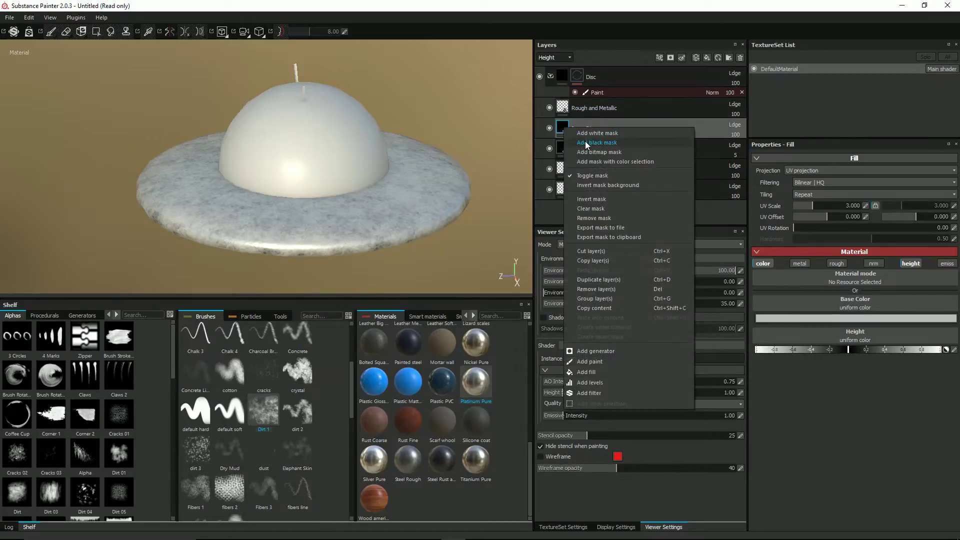
left_click(587, 143)
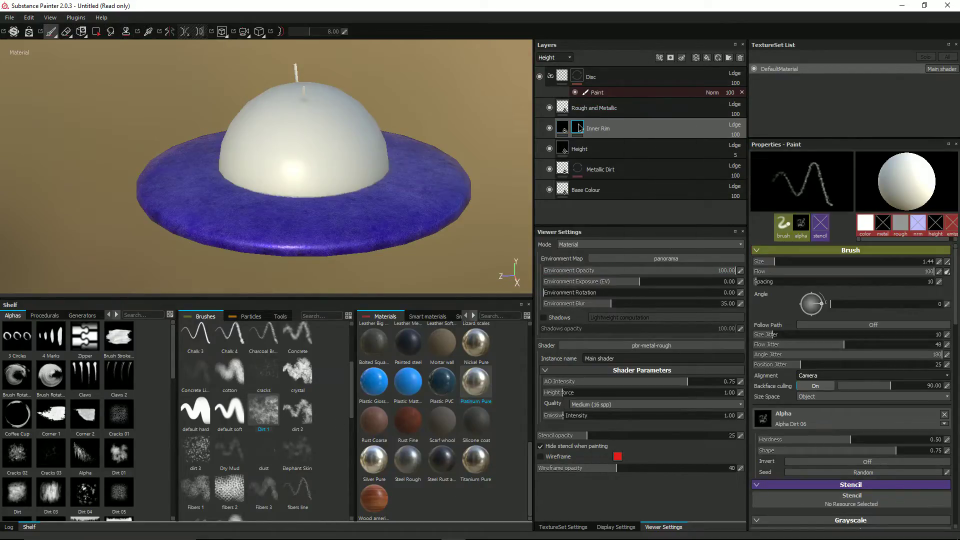
Step: Start Polygon Fill on the Inner Rim mask with symmetry enabled
left_click(96, 32)
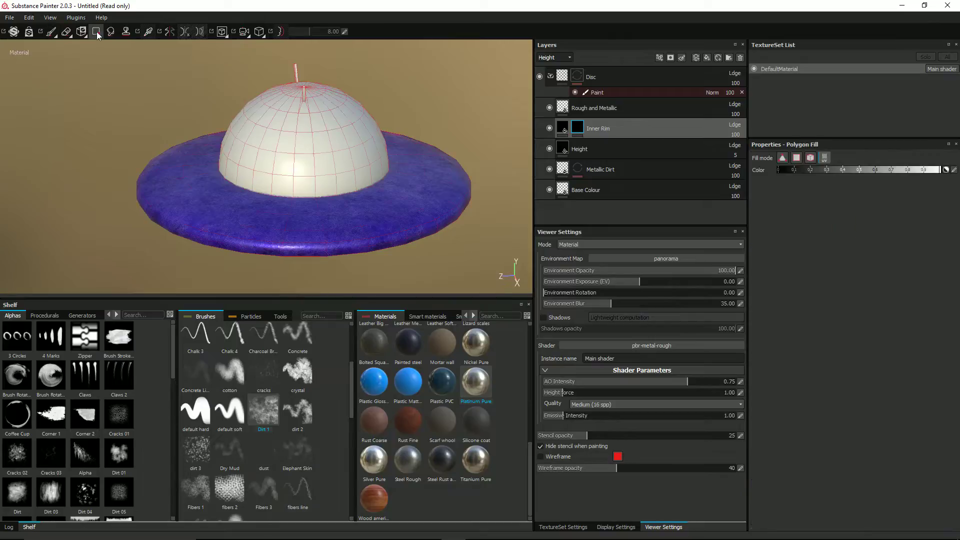
left_click_drag(247, 139, 205, 135, "alt")
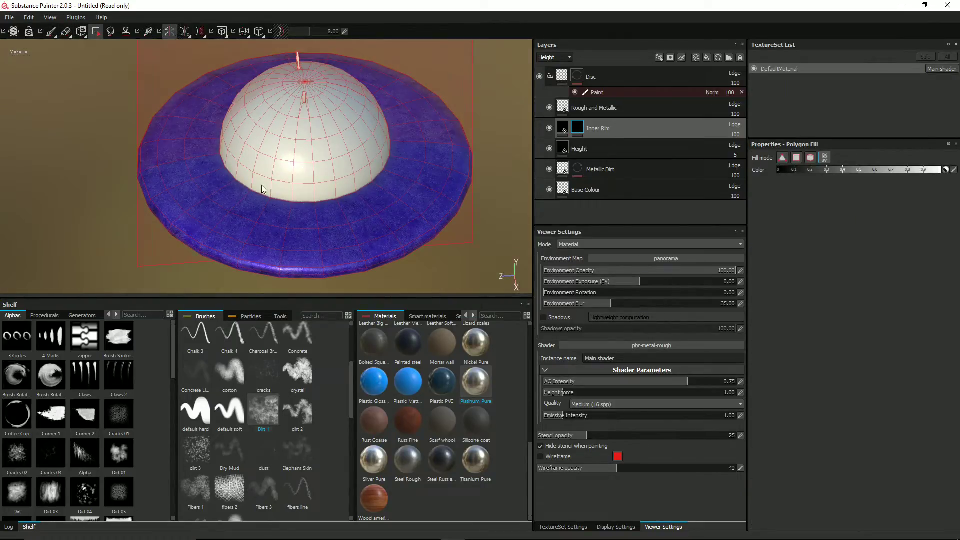
left_click_drag(264, 189, 285, 202, "alt")
left_click(811, 158)
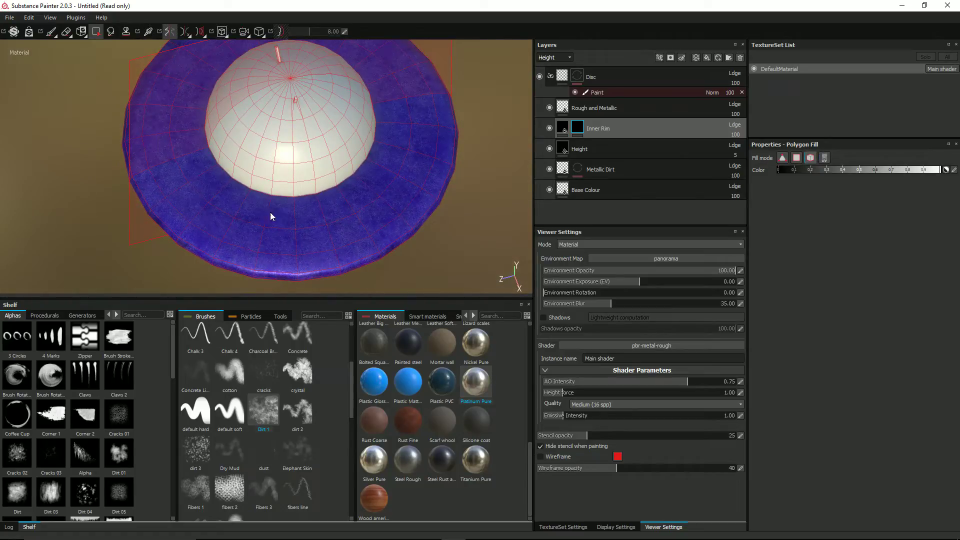
left_click(301, 211)
key("ctrl+z")
Step: Fill the ring of faces around the dome's base into the Inner Rim mask using the quad fill mode
left_click(797, 157)
left_click_drag(266, 210, 343, 209, "alt")
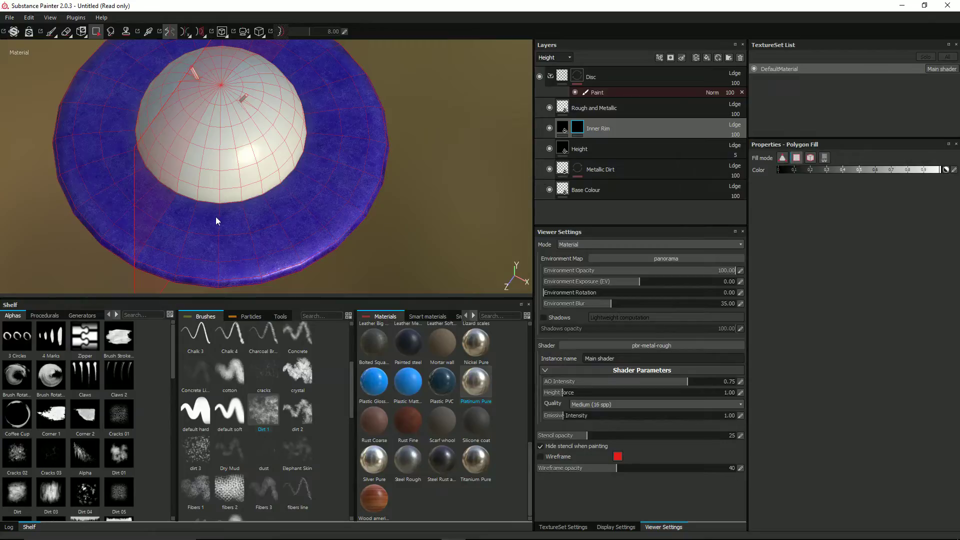
mouse_move(215, 218)
left_mouse_down()
mouse_move(302, 208)
mouse_move(257, 103)
mouse_move(261, 132)
mouse_move(236, 182)
mouse_move(245, 212)
left_mouse_up()
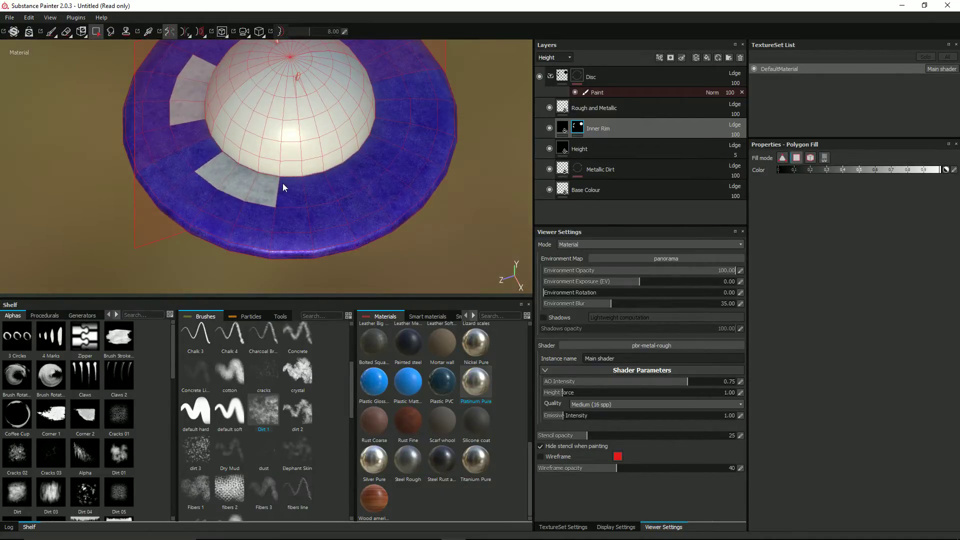
left_click_drag(278, 181, 403, 187)
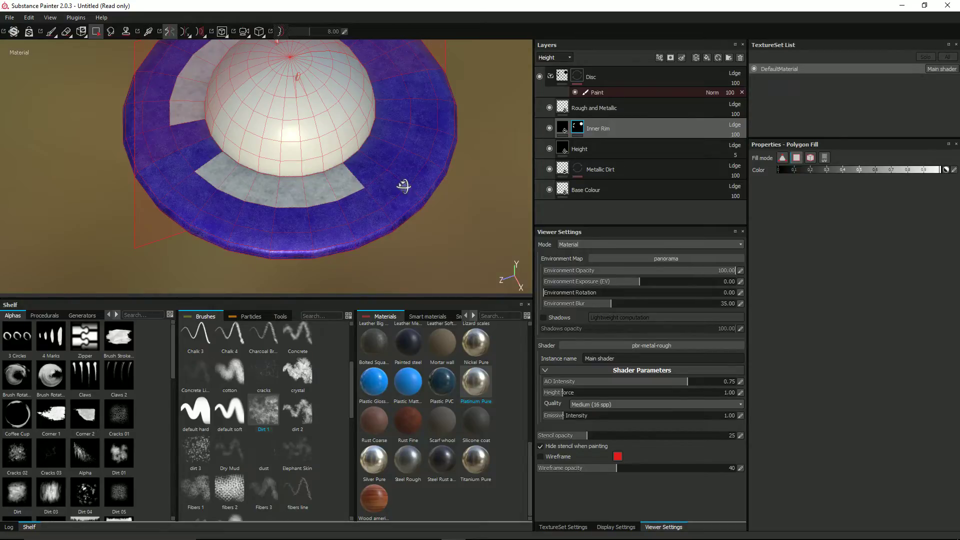
middle_click_drag(403, 187, 337, 179, "alt")
left_click_drag(376, 145, 341, 165)
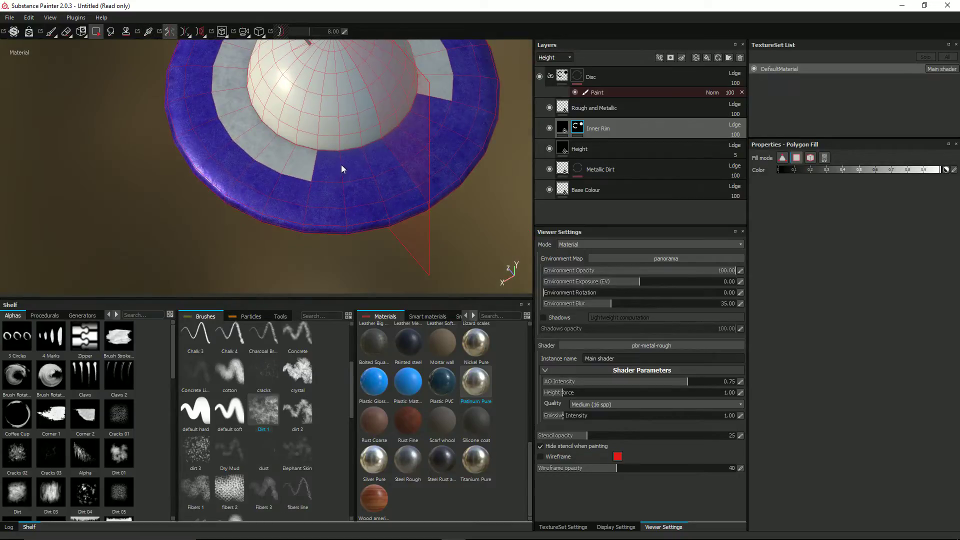
left_click(330, 165)
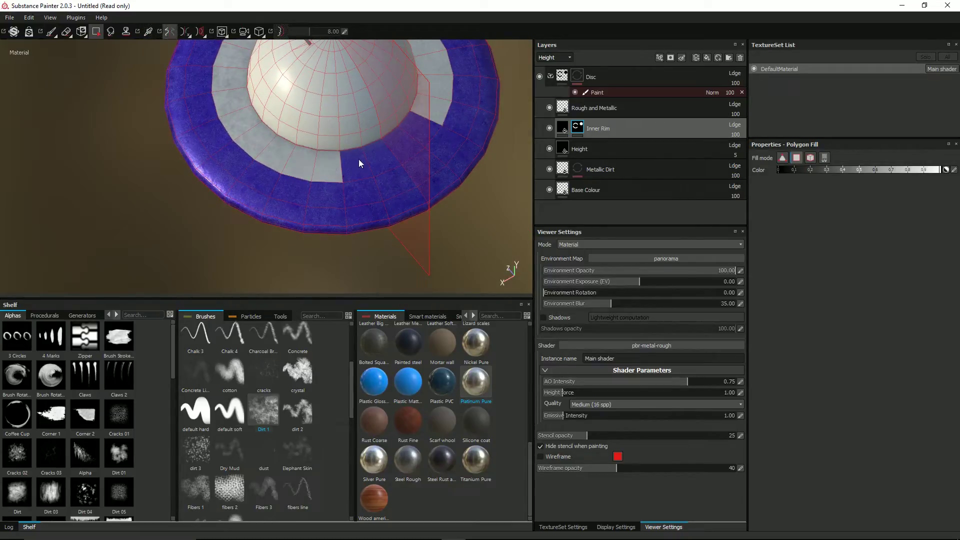
left_click(355, 168)
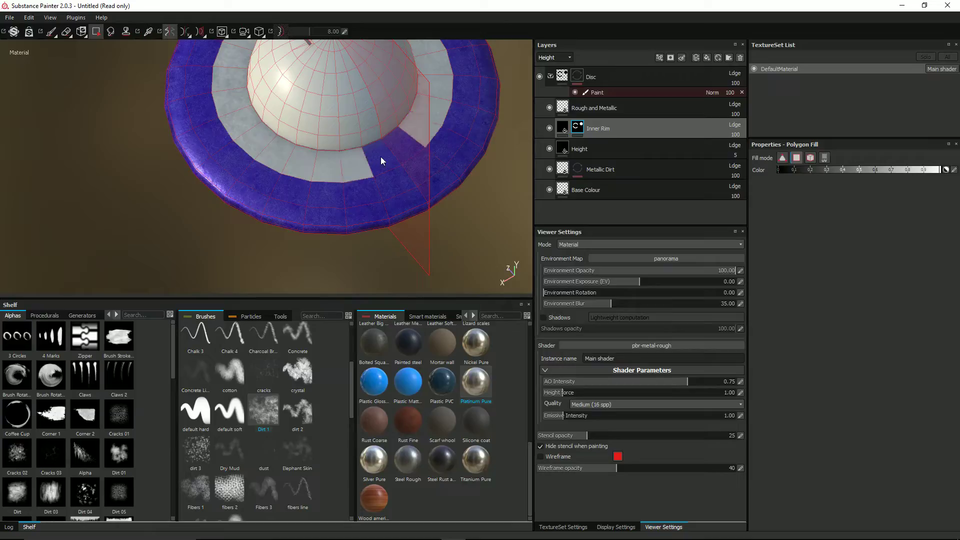
Step: Set the fill color to black, remove the disc's flat underside from the Inner Rim mask, and turn off symmetry
left_click_drag(247, 193, 175, 204, "alt")
left_click(60, 133)
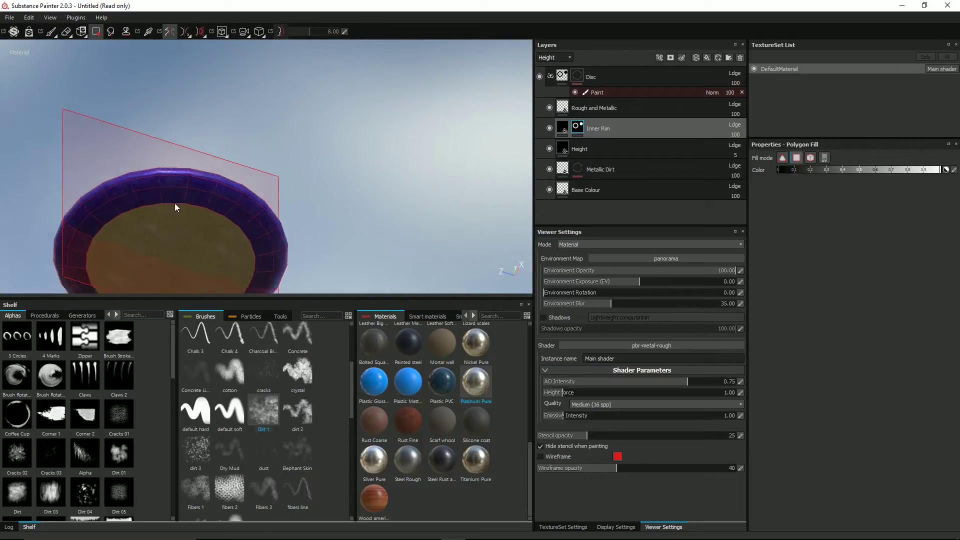
middle_click_drag(175, 203, 406, 117, "alt")
left_click_drag(940, 173, 779, 171)
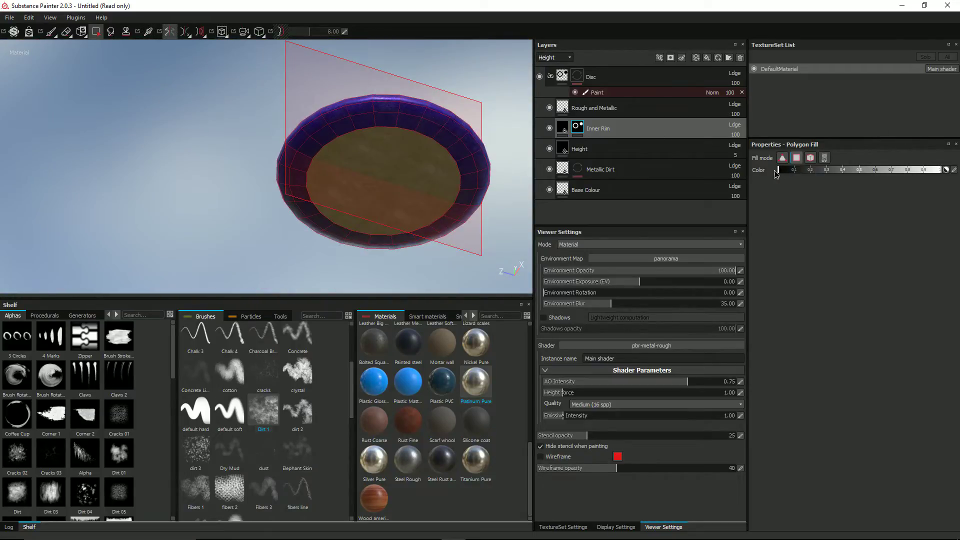
left_click(388, 166)
left_click_drag(389, 167, 280, 160, "alt")
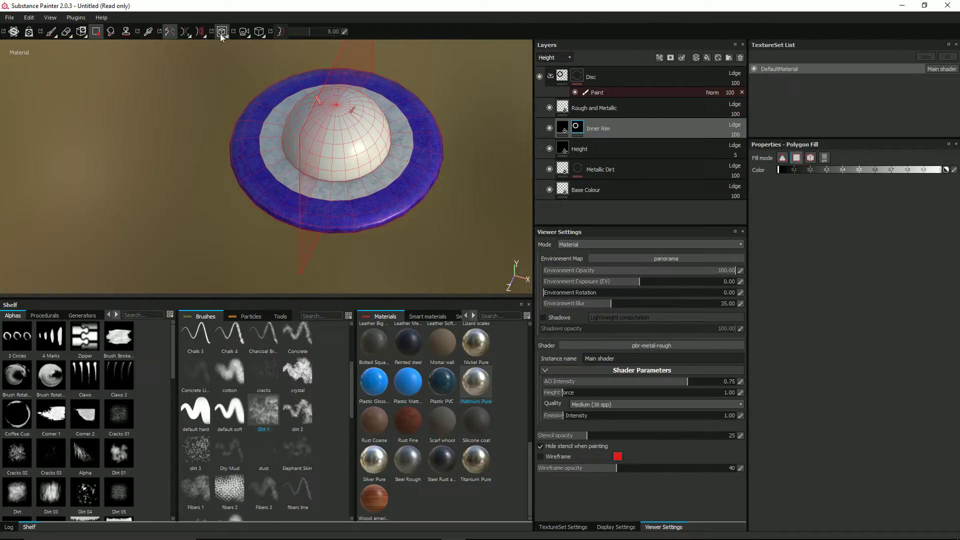
left_click(169, 31)
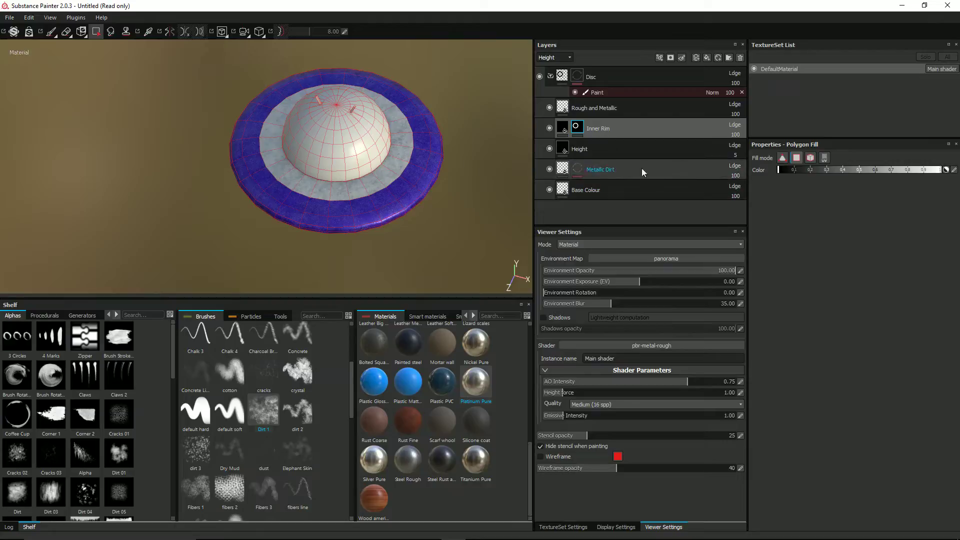
Step: Disable the Inner Rim layer's color channel and raise its height to the maximum
left_click(565, 128)
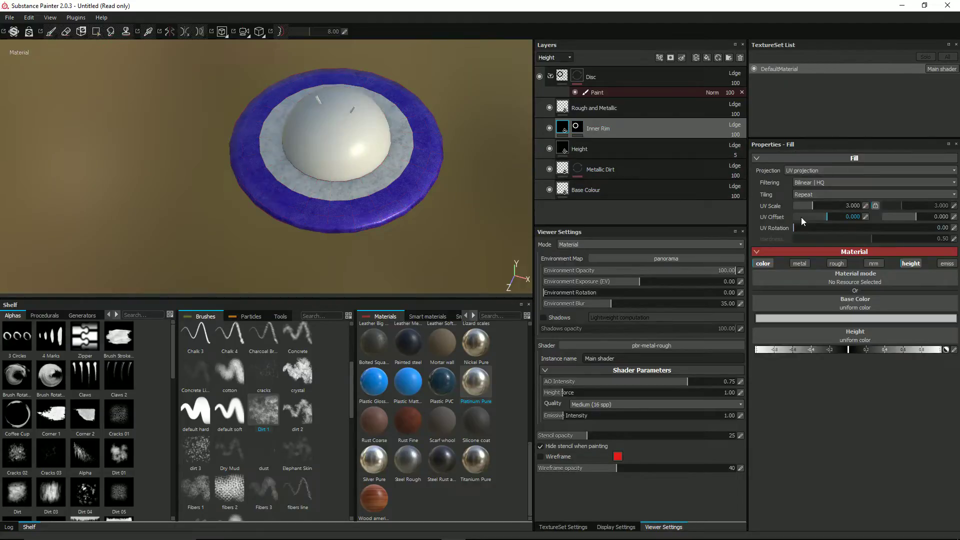
left_click(762, 264)
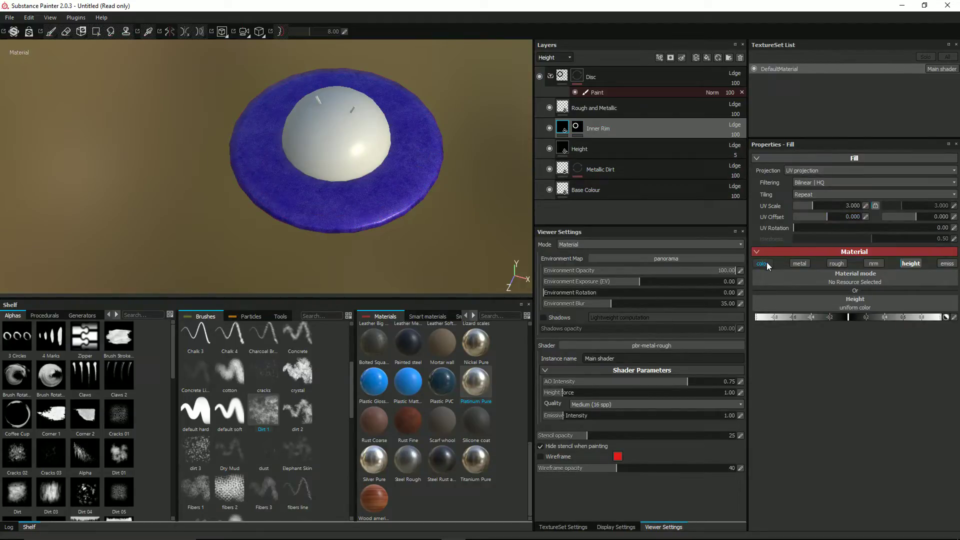
left_click_drag(849, 317, 958, 310)
left_click_drag(374, 226, 288, 215, "alt")
scroll(412, 201, "up", 5)
left_click_drag(396, 143, 341, 187, "alt")
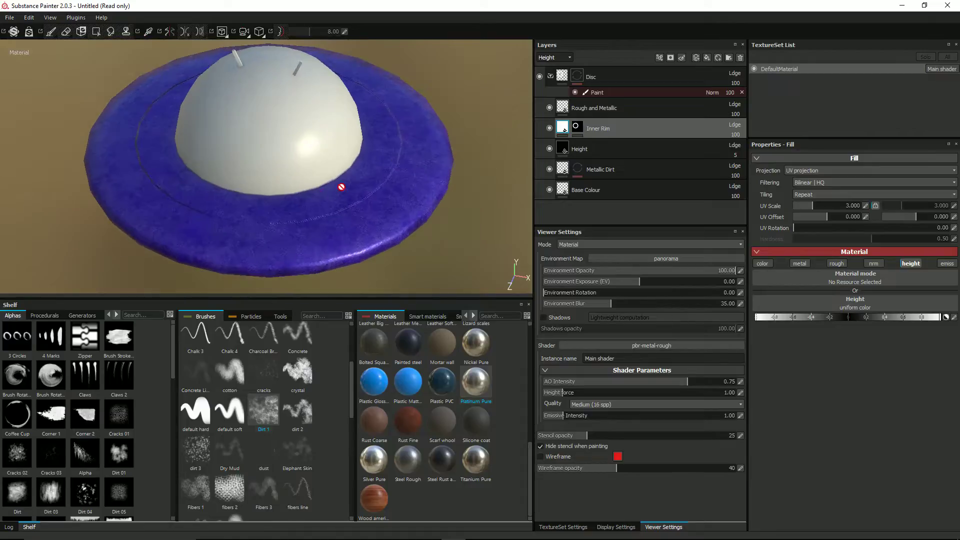
Step: Enable the Inner Rim layer's color channel and set its base color to dark blue, RGB 0.000, 0.002, 0.113
left_click(763, 263)
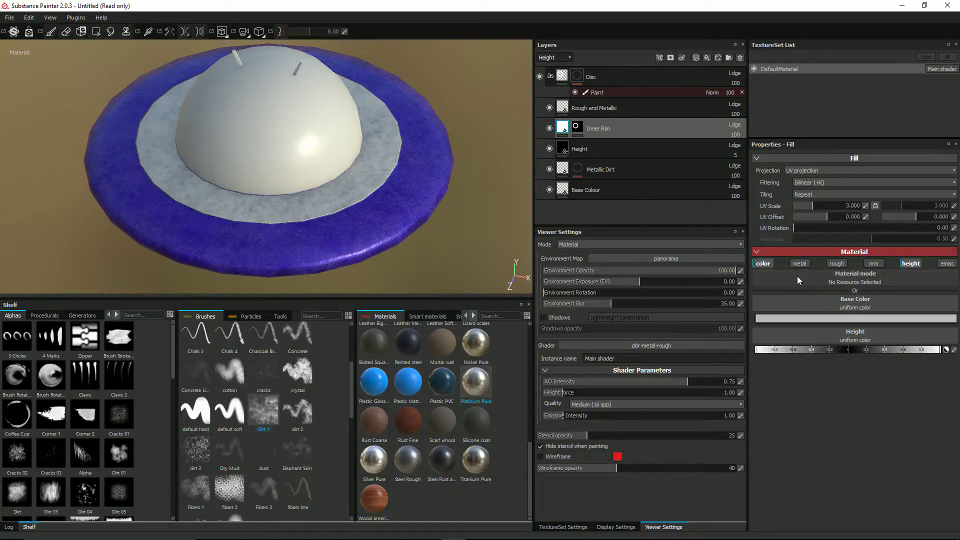
left_click(824, 319)
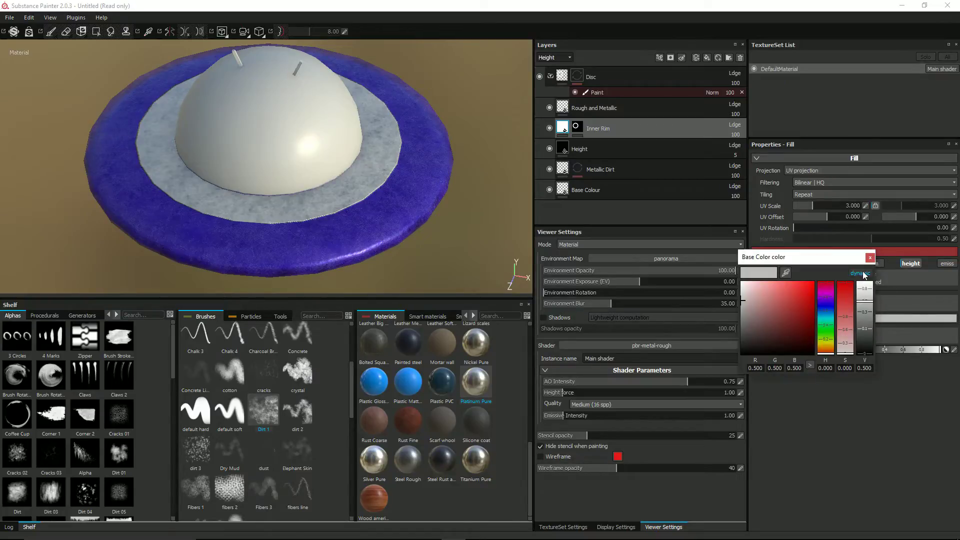
left_click(827, 306)
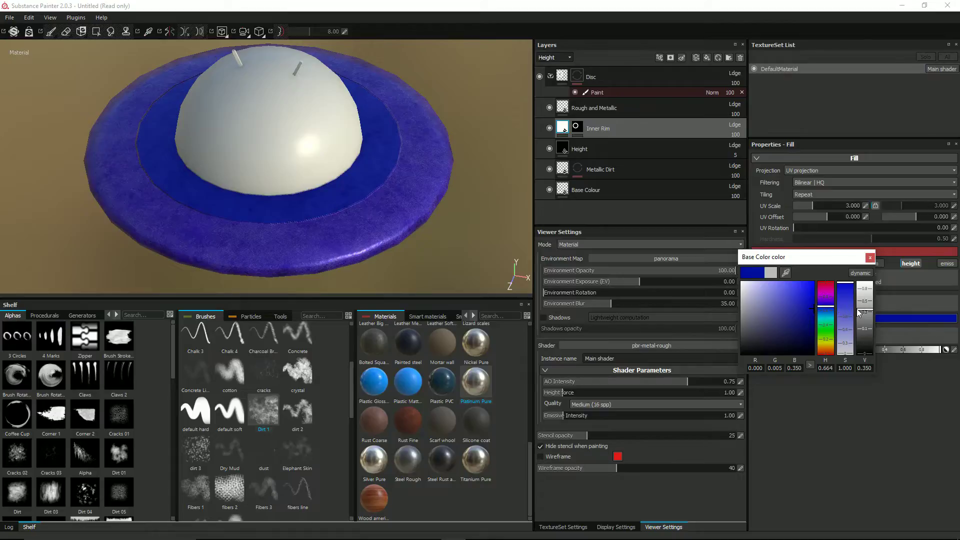
left_click_drag(866, 313, 870, 331)
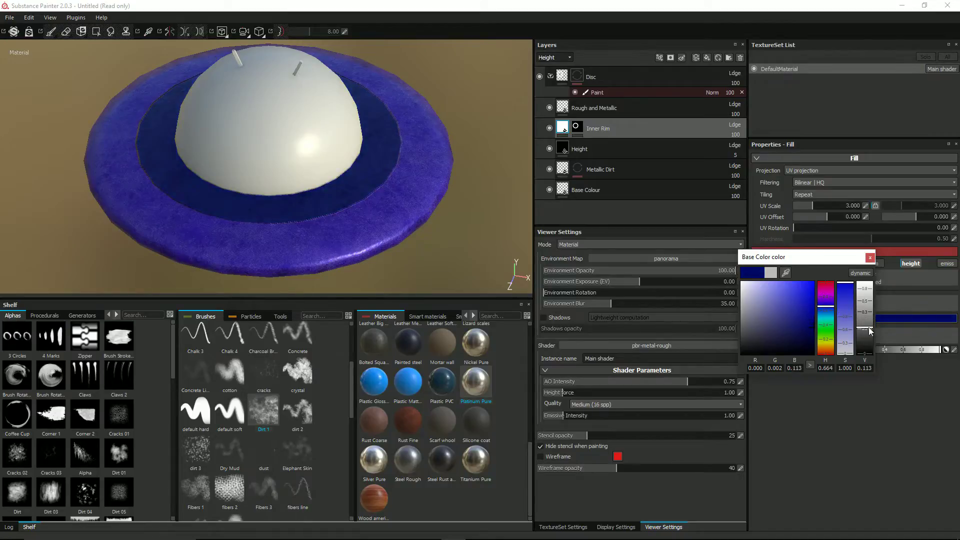
left_click(870, 257)
Step: Move the Inner Rim layer below Metallic Dirt, directly above Base Colour, and inspect the dirt on the rim
left_click_drag(355, 240, 296, 218, "alt")
scroll(296, 221, "up", 3)
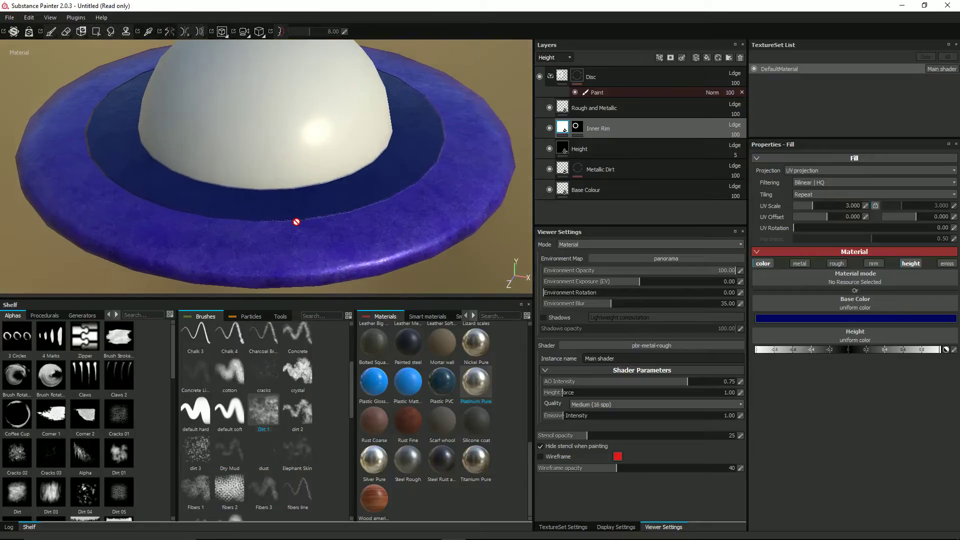
scroll(297, 222, "up", 3)
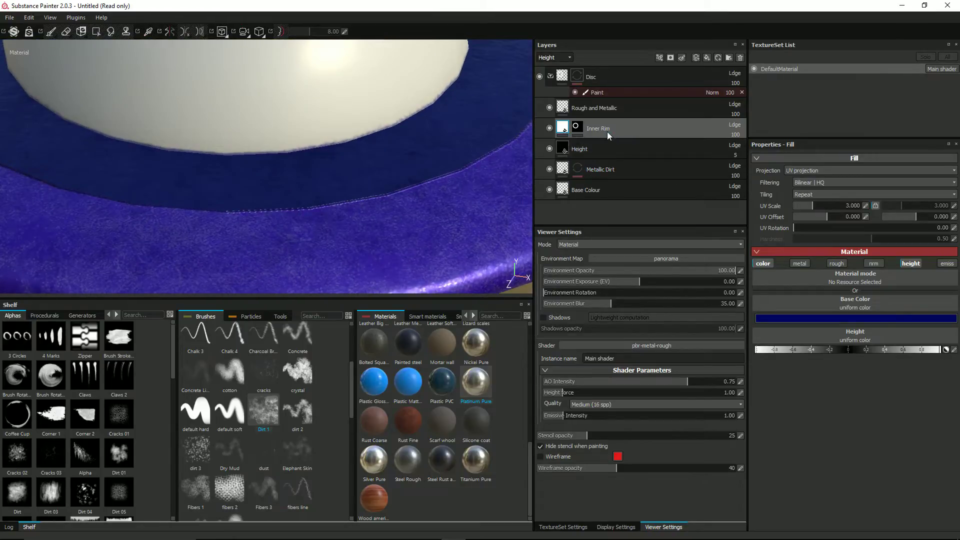
left_click_drag(603, 129, 609, 179)
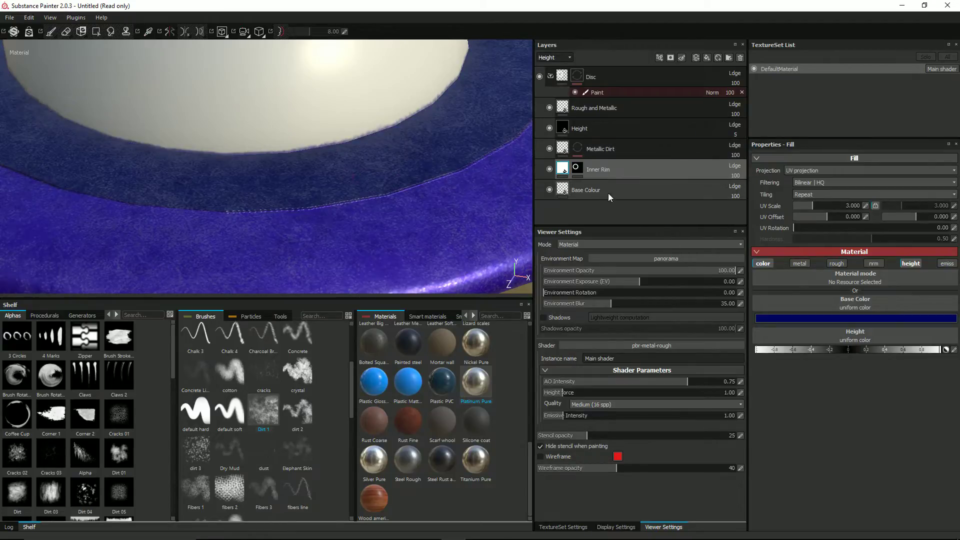
scroll(380, 169, "down", 3)
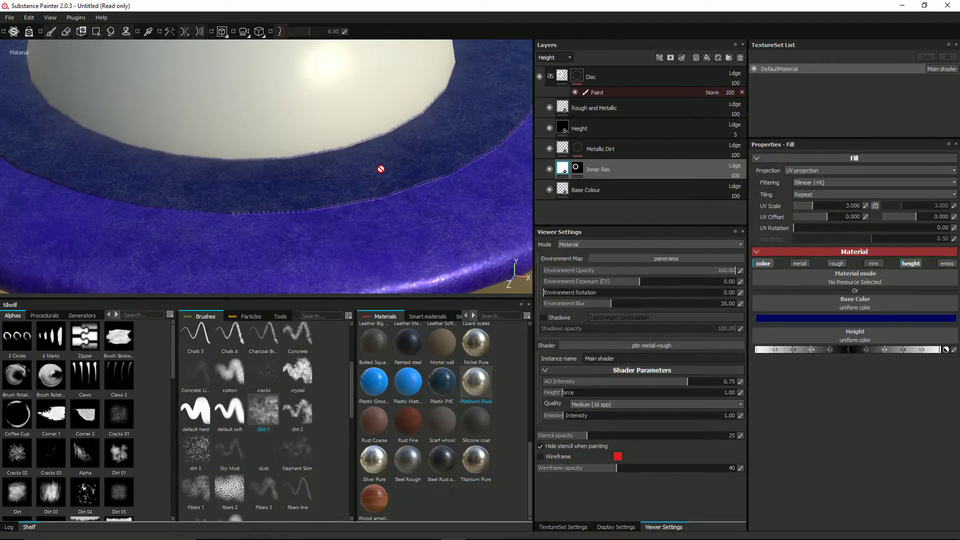
left_click_drag(377, 172, 256, 229, "alt")
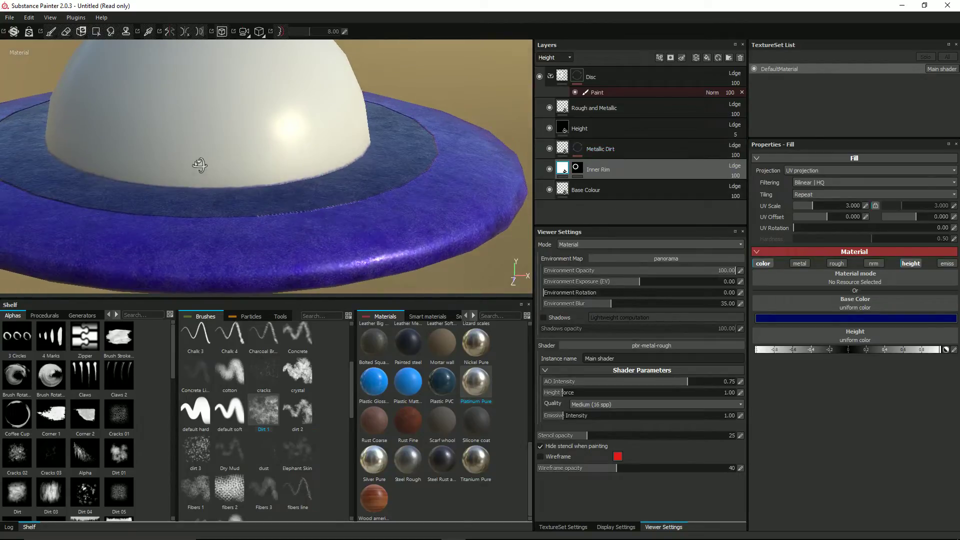
mouse_move(199, 165)
left_mouse_down("alt")
mouse_move(306, 176)
mouse_move(285, 165)
mouse_move(317, 154)
mouse_move(338, 172)
mouse_move(349, 202)
mouse_move(334, 210)
mouse_move(268, 176)
mouse_move(295, 160)
mouse_move(311, 167)
mouse_move(307, 198)
mouse_move(223, 189)
mouse_move(328, 179)
mouse_move(298, 182)
mouse_move(298, 197)
left_mouse_up("alt")
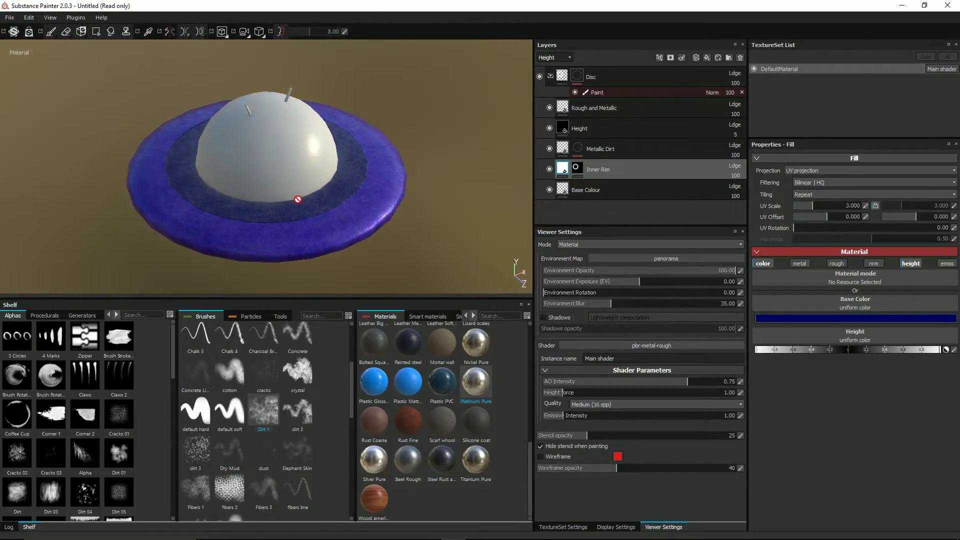
scroll(288, 203, "up", 3)
mouse_move(229, 194)
left_mouse_down("alt")
mouse_move(245, 210)
mouse_move(266, 203)
mouse_move(268, 190)
mouse_move(253, 199)
mouse_move(225, 189)
mouse_move(338, 189)
left_mouse_up("alt")
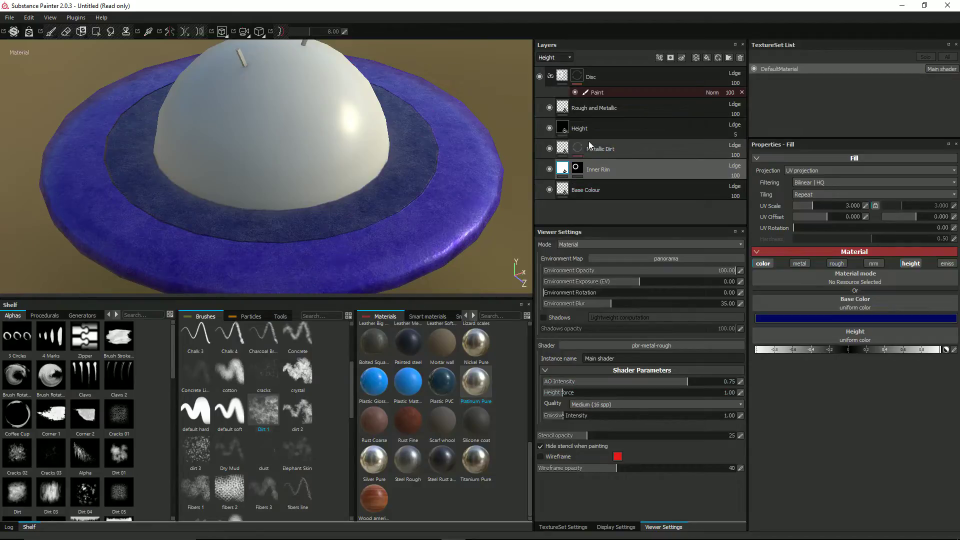
Step: Add a paint layer above Rough and Metallic and name it Emissive Dots
left_click(599, 111)
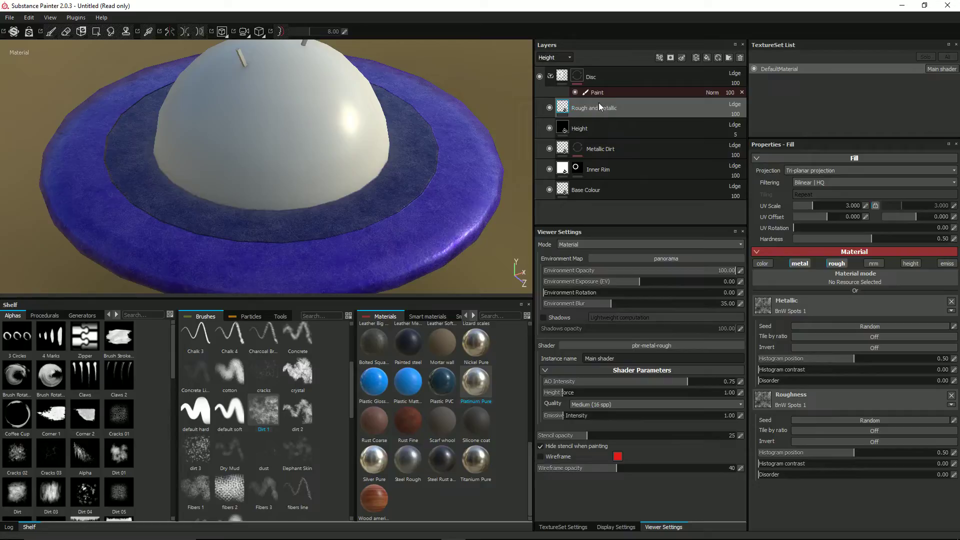
left_click(696, 58)
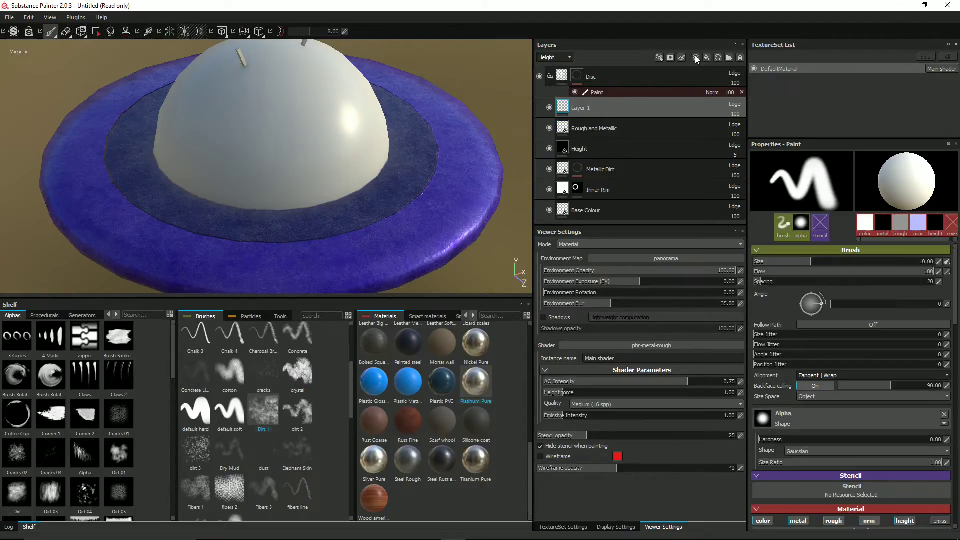
double_click(579, 109)
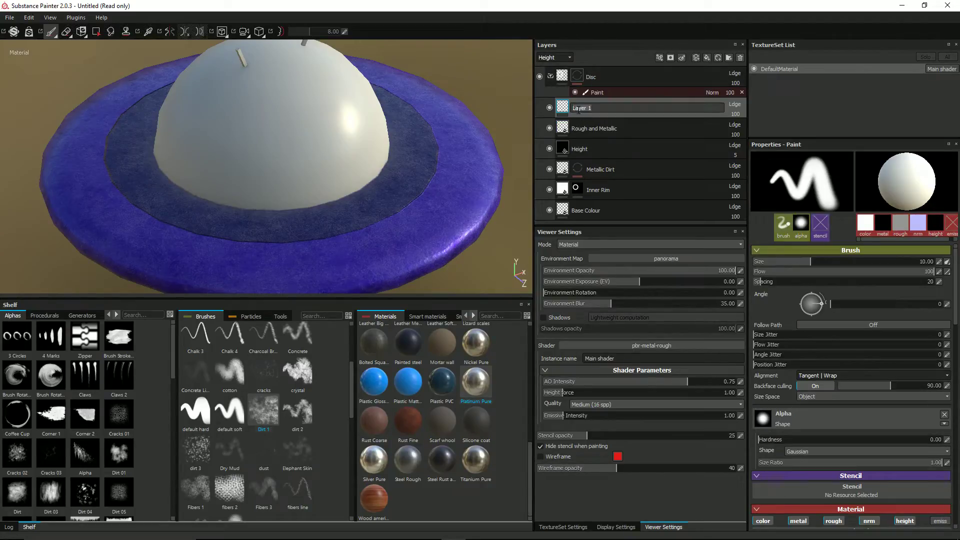
type("Emissive Dots")
key("Return")
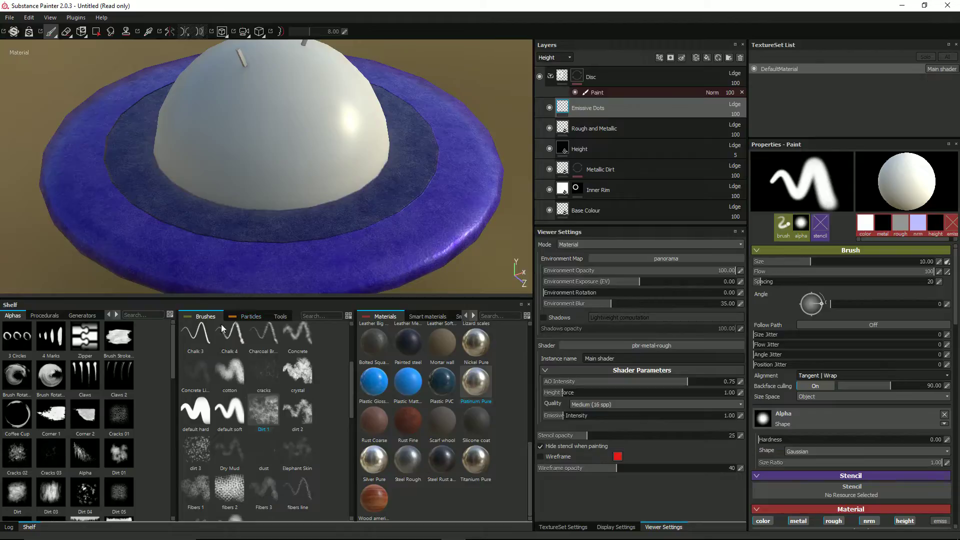
Step: Choose the default hard brush and disable its color, metal, rough, nrm and height channels, leaving only emissive enabled
left_click(194, 415)
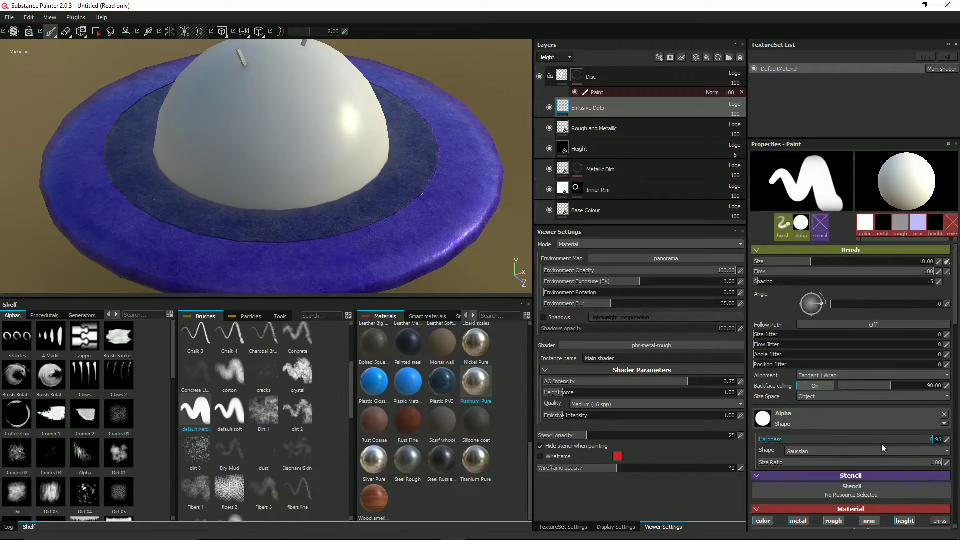
scroll(915, 470, "down", 1)
left_click(761, 493)
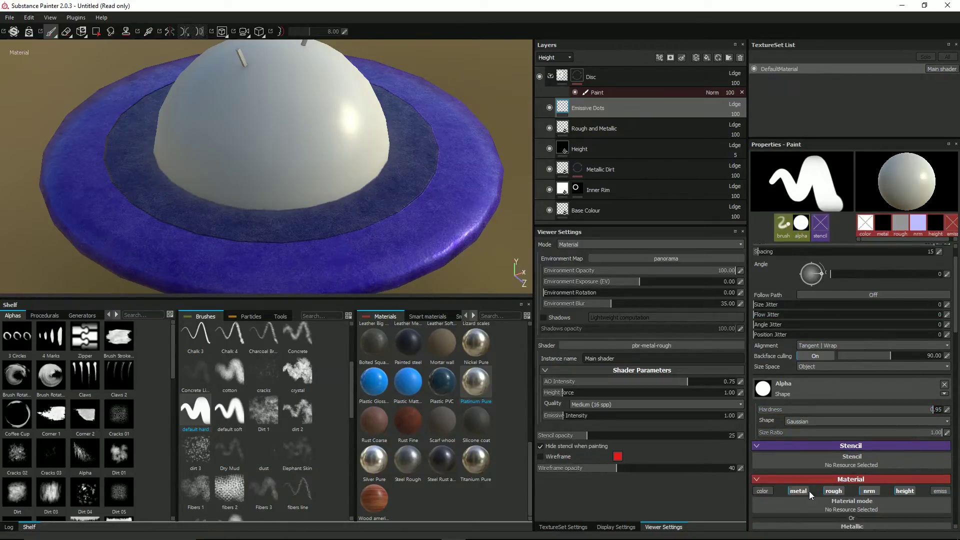
left_click(798, 491)
left_click(834, 491)
left_click(869, 491)
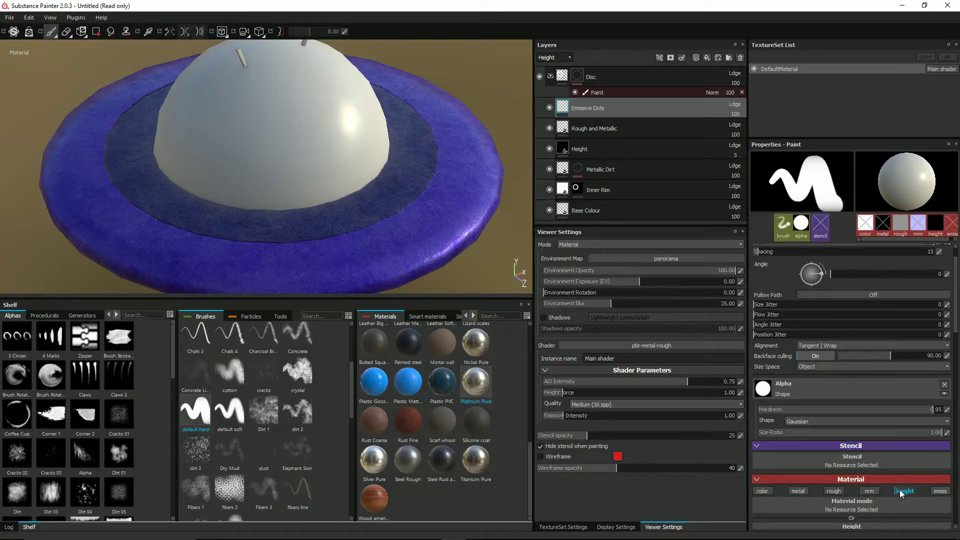
left_click(904, 492)
left_click(940, 491)
scroll(855, 443, "down", 3)
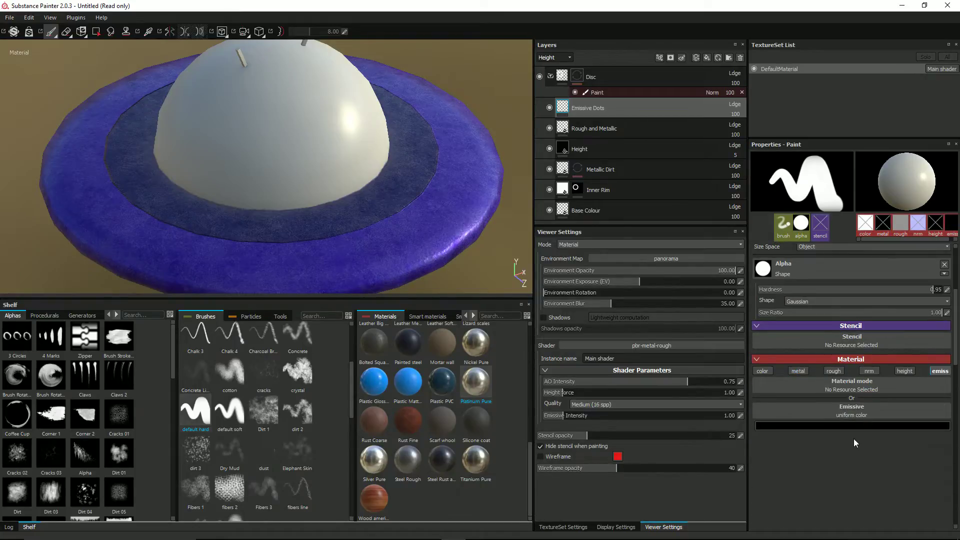
Step: Set the brush's emissive color to red, RGB 0.751, 0.000, 0.000
left_click(830, 425)
mouse_move(825, 424)
left_mouse_down()
mouse_move(818, 402)
mouse_move(832, 392)
left_mouse_up()
left_click(324, 194)
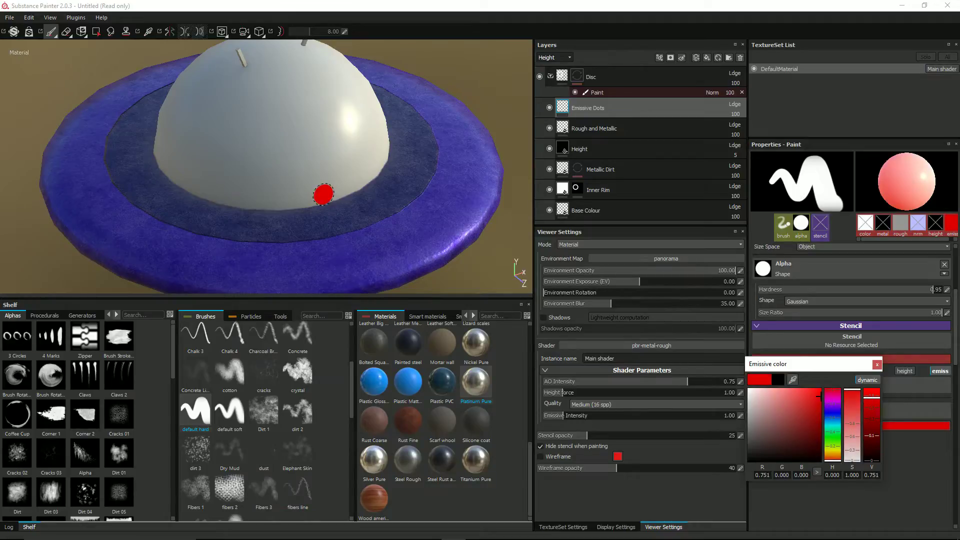
Step: View the disc from above with the wireframe overlay shown and enable symmetry for painting
mouse_move(324, 195)
left_mouse_down("alt")
mouse_move(300, 251)
mouse_move(318, 229)
left_mouse_up("alt")
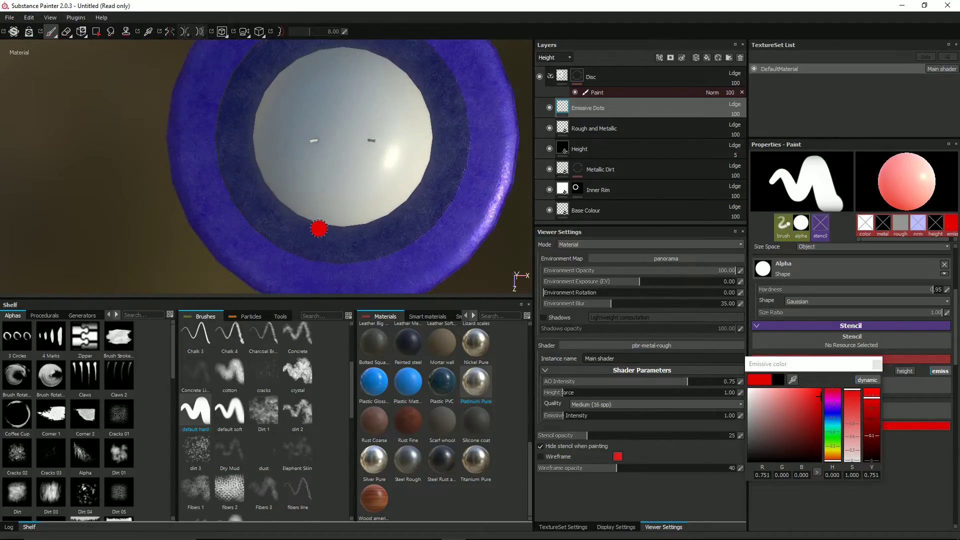
middle_click_drag(319, 229, 270, 178)
left_click(542, 456)
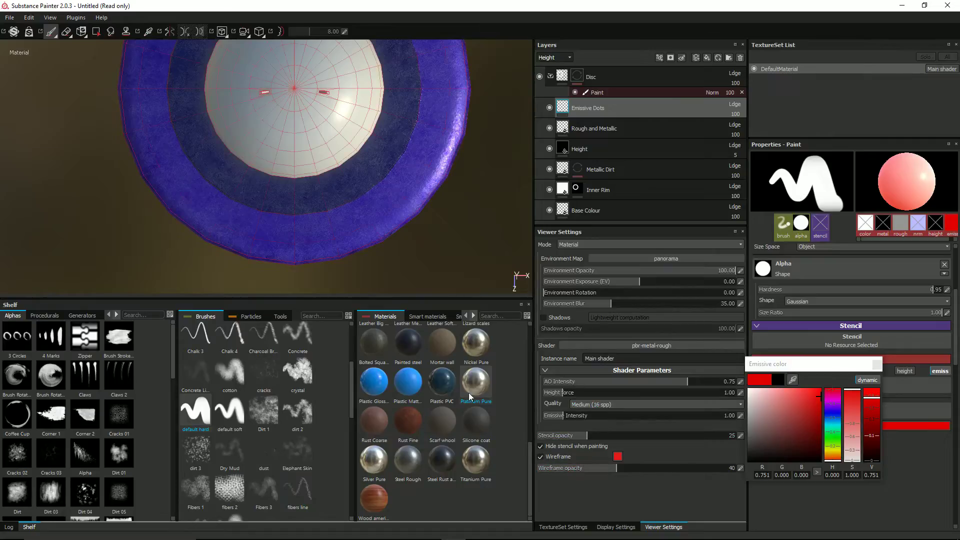
left_click(169, 32)
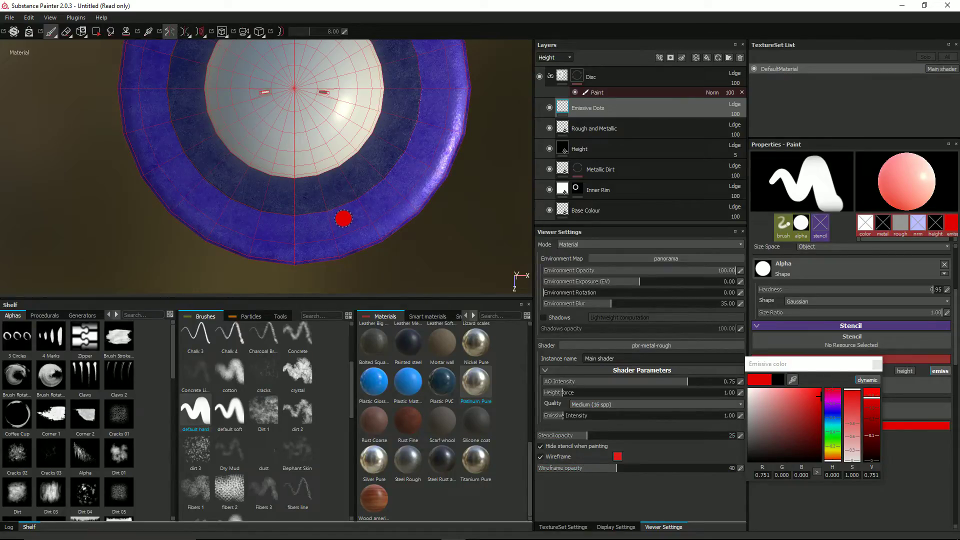
Step: Paint single red emissive dots at regular intervals around the dark blue inner rim, using the wireframe segments as spacing guides
mouse_move(343, 218)
left_mouse_down("alt")
mouse_move(393, 240)
mouse_move(369, 240)
left_mouse_up("alt")
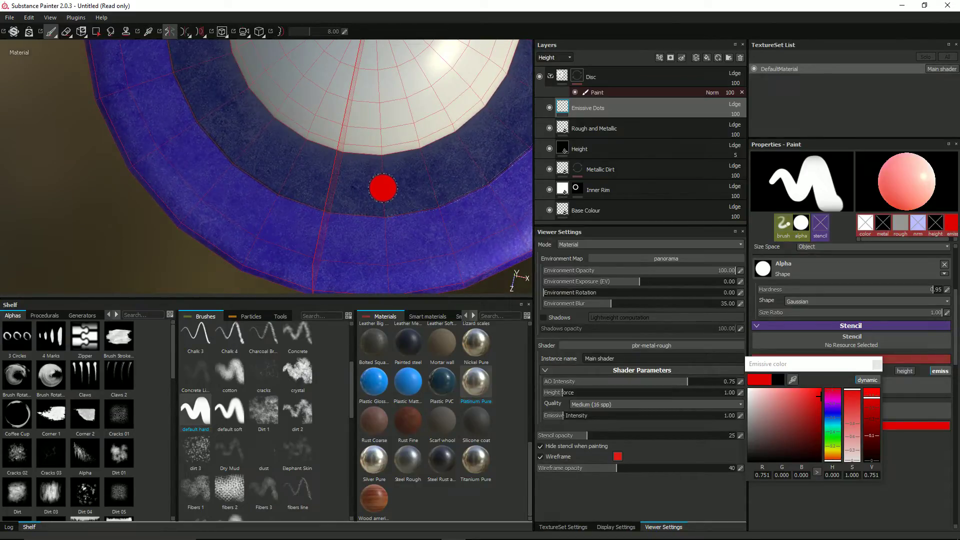
left_click(383, 188)
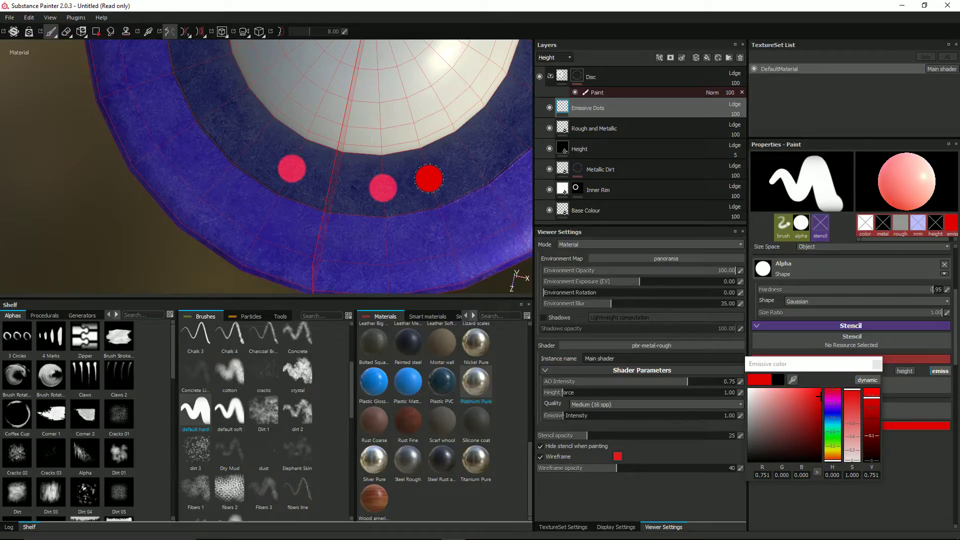
mouse_move(429, 179)
left_mouse_down("alt")
mouse_move(454, 180)
mouse_move(420, 221)
mouse_move(437, 191)
mouse_move(262, 180)
left_mouse_up("alt")
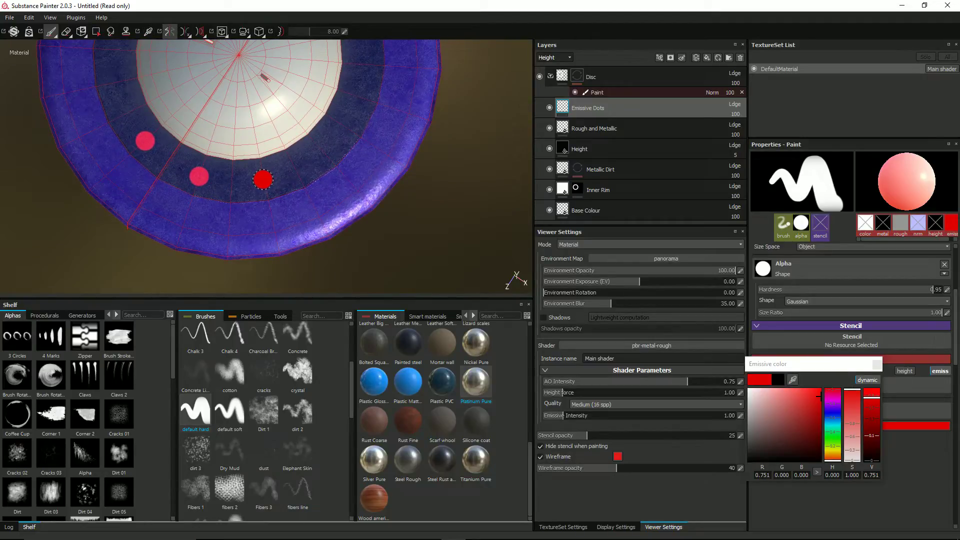
mouse_move(340, 165)
left_mouse_down("alt")
mouse_move(302, 205)
mouse_move(279, 156)
mouse_move(333, 161)
mouse_move(210, 172)
mouse_move(222, 138)
left_mouse_up("alt")
scroll(223, 132, "up", 2)
scroll(236, 150, "up", 2)
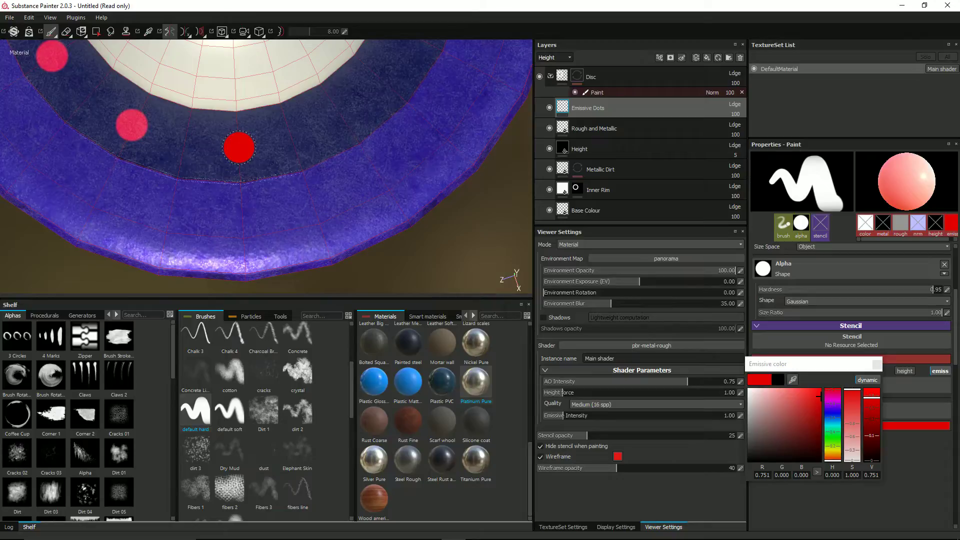
left_click(238, 147)
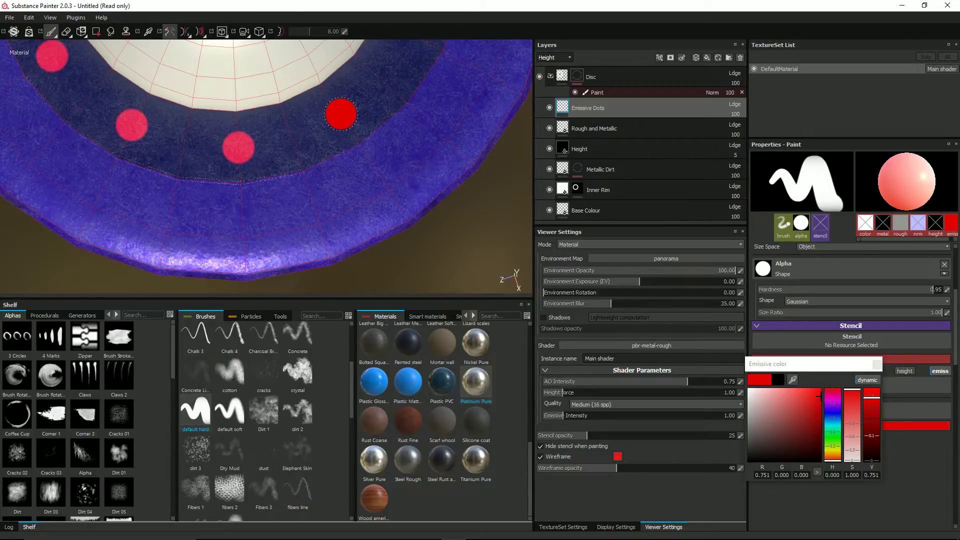
left_click(340, 114)
mouse_move(382, 140)
left_mouse_down("alt")
mouse_move(395, 190)
mouse_move(198, 268)
mouse_move(232, 236)
mouse_move(208, 240)
mouse_move(283, 171)
left_mouse_up("alt")
scroll(308, 165, "up", 2)
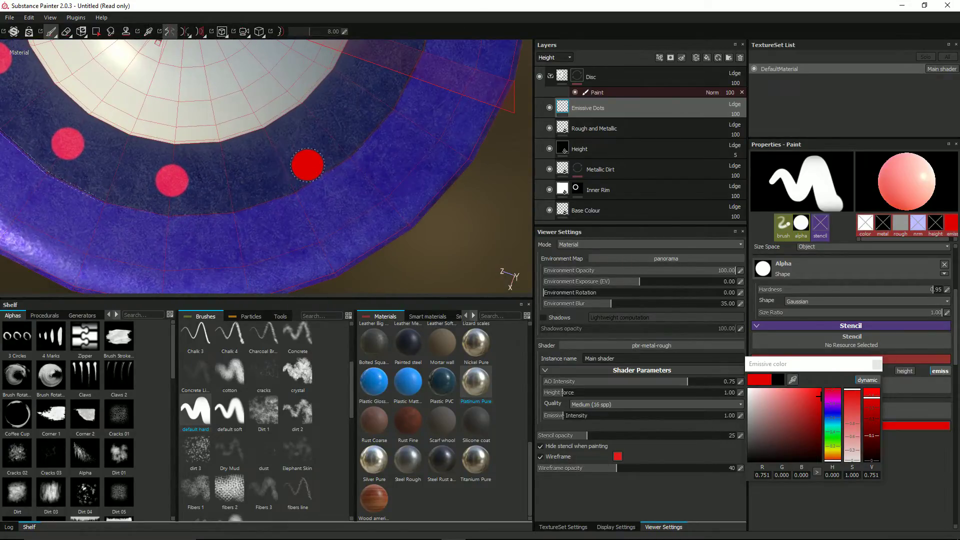
left_click(281, 162)
scroll(325, 151, "down", 3)
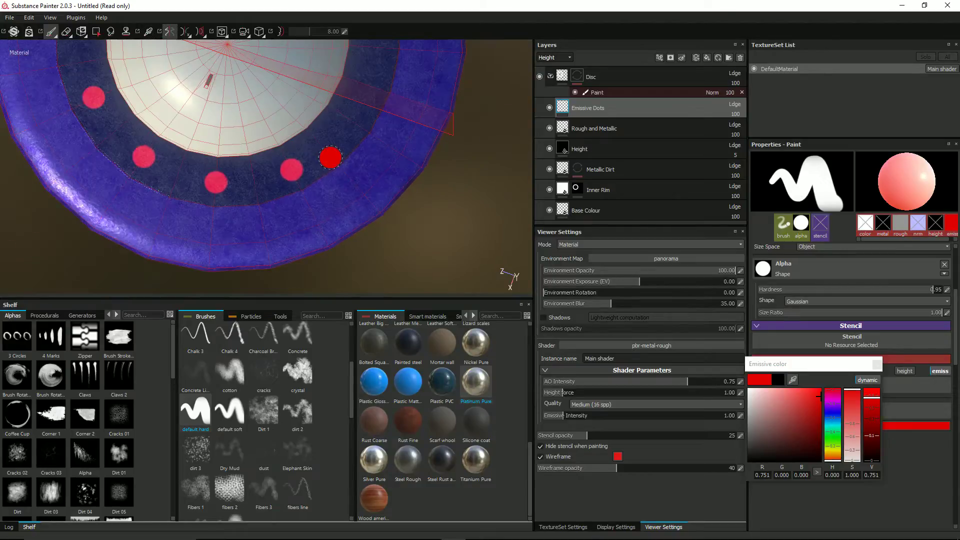
mouse_move(333, 150)
left_mouse_down("alt")
mouse_move(315, 185)
mouse_move(300, 151)
mouse_move(365, 176)
left_mouse_up("alt")
scroll(365, 176, "up", 2)
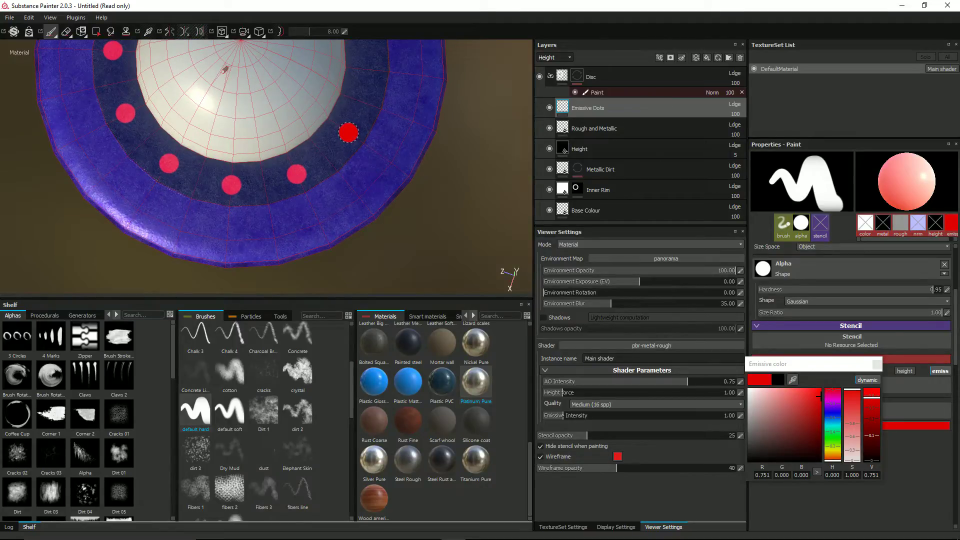
Step: Paint the remaining evenly spaced red dots around the disc's inner rim on the Emissive Dots layer, and close the emissive colour picker
left_click(349, 133)
left_click_drag(425, 145, 425, 165, "alt")
scroll(426, 203, "up", 3)
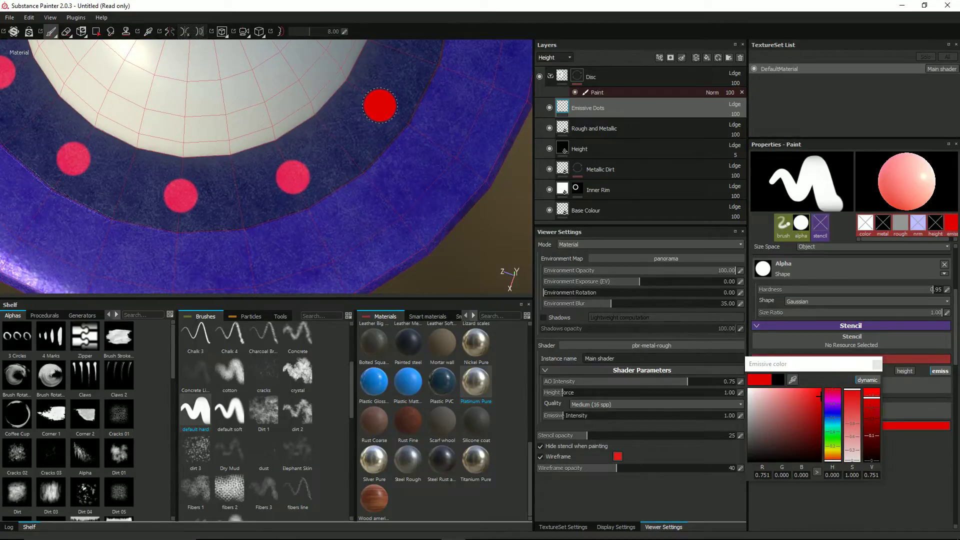
mouse_move(420, 162)
left_mouse_down("alt")
mouse_move(328, 232)
mouse_move(353, 228)
left_mouse_up("alt")
left_click_drag(455, 216, 372, 243, "alt")
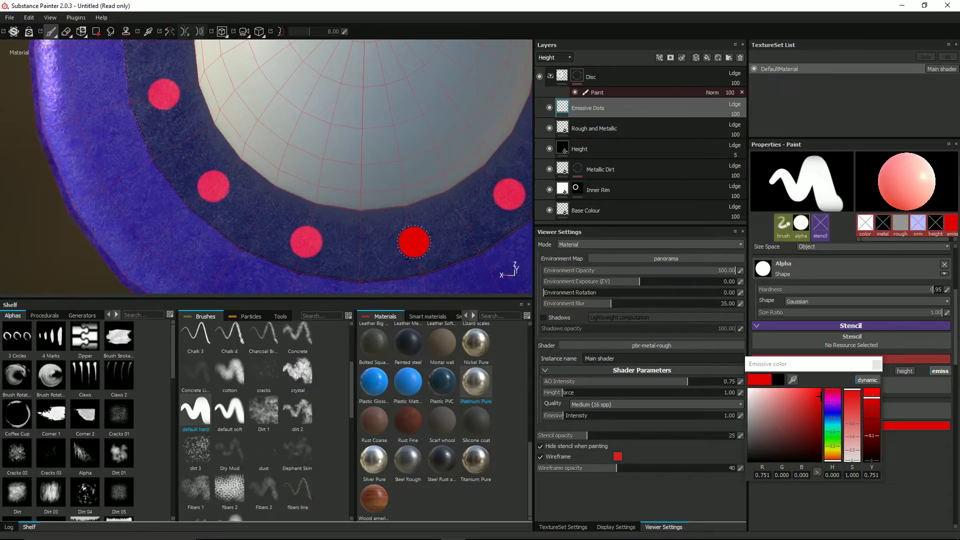
left_click(414, 242)
mouse_move(414, 242)
left_mouse_down("alt")
mouse_move(392, 236)
mouse_move(354, 193)
mouse_move(397, 168)
mouse_move(485, 213)
left_mouse_up("alt")
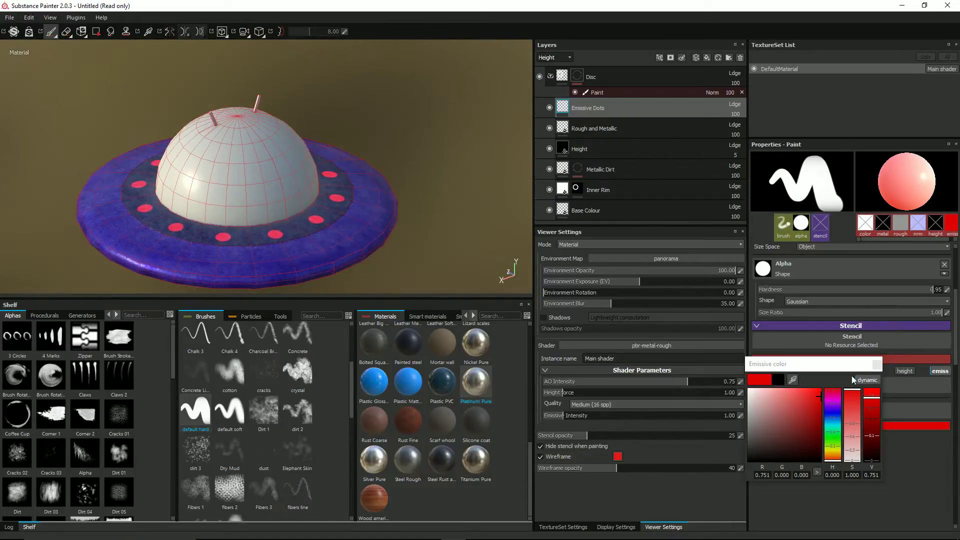
left_click(878, 365)
Step: Examine the spacing of the emissive dots around the whole disc
left_click_drag(310, 220, 270, 233, "alt")
left_click(268, 233)
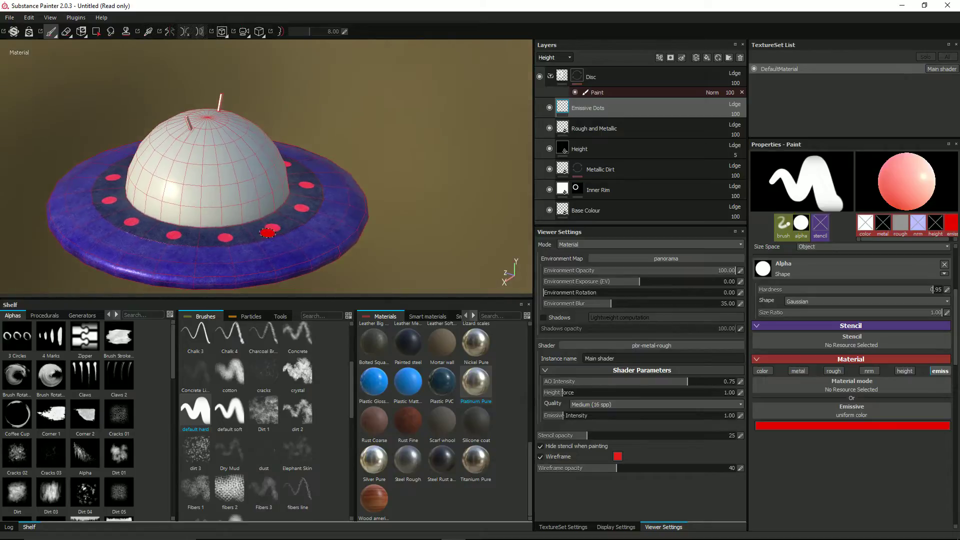
scroll(235, 228, "up", 2)
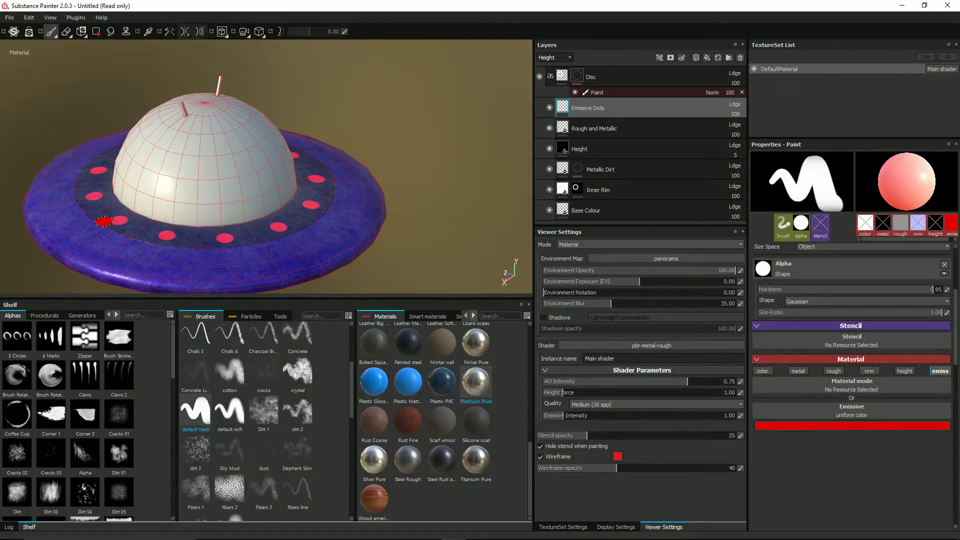
scroll(150, 209, "down", 1)
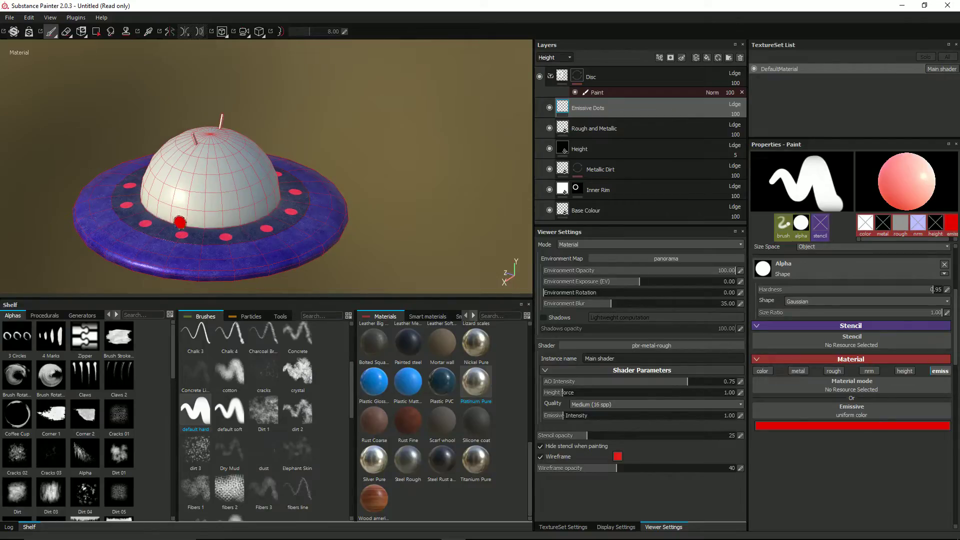
scroll(180, 222, "down", 1)
scroll(182, 223, "up", 1)
scroll(235, 200, "up", 2)
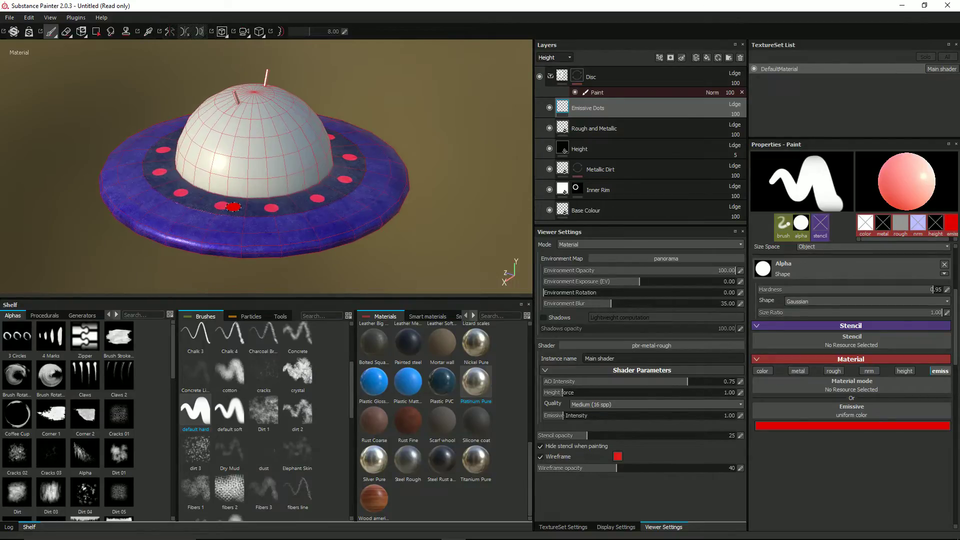
Step: Save the project as alien disc.spp in the Alien Disc folder, overwriting the existing file
key("ctrl+s")
left_click(121, 81)
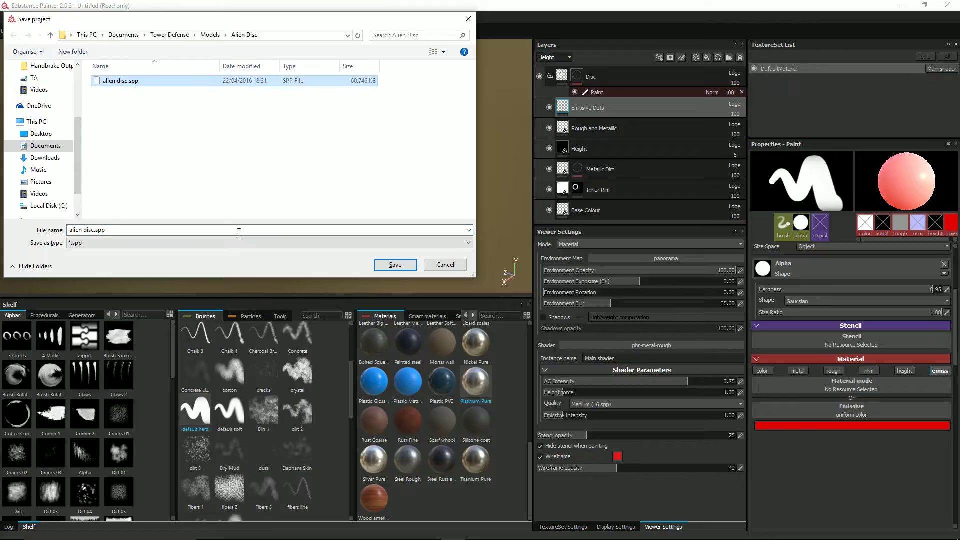
left_click(396, 266)
left_click(503, 275)
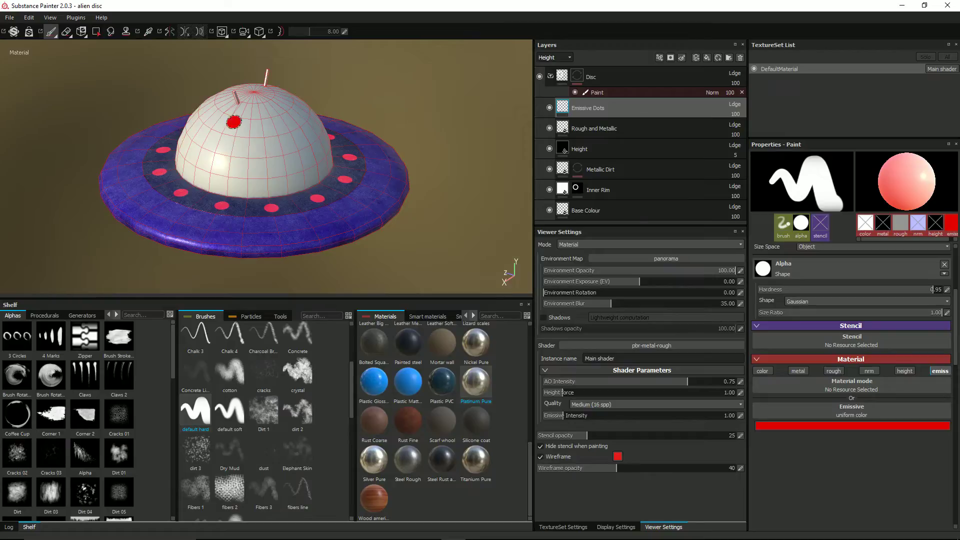
Step: Create a new layer folder outside the Disc folder, placed below it in the stack, and collapse the Disc folder
left_click(550, 76)
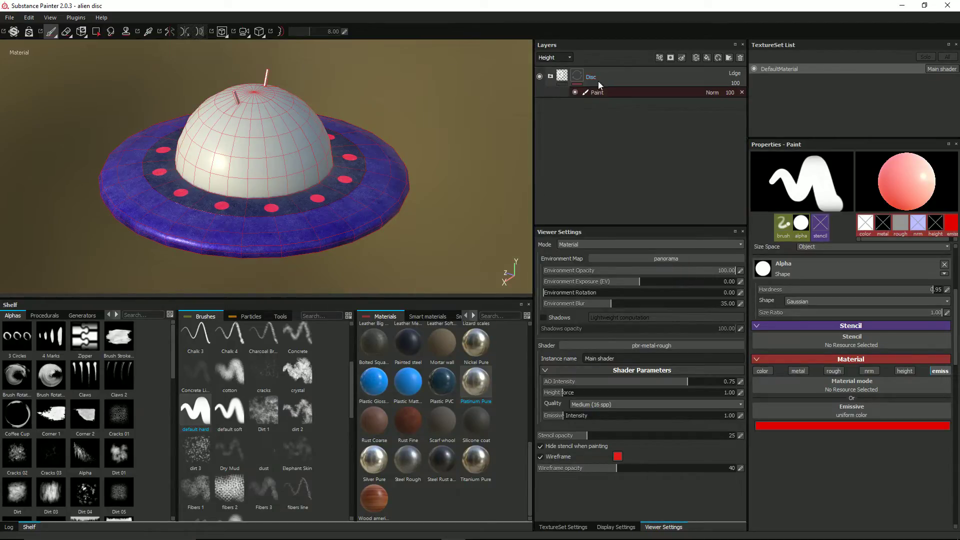
scroll(274, 219, "up", 5)
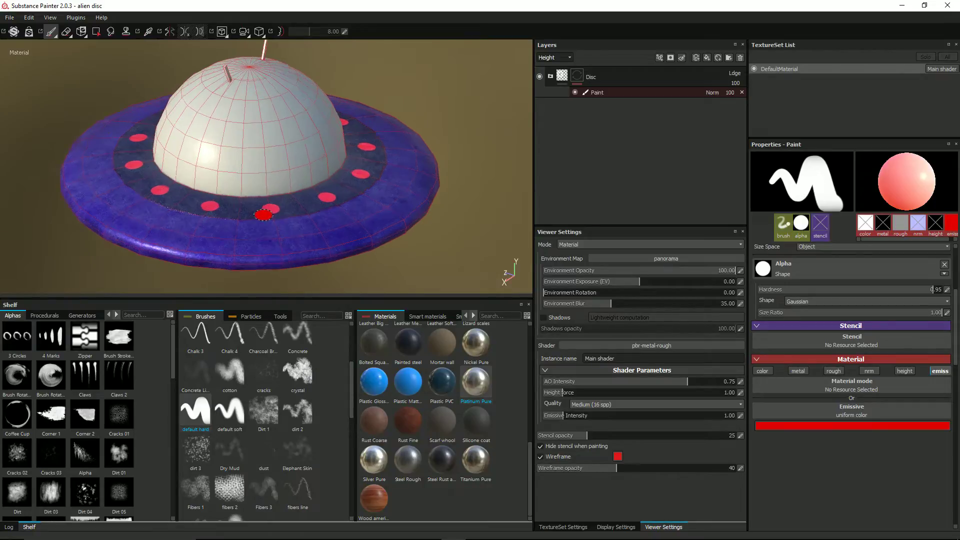
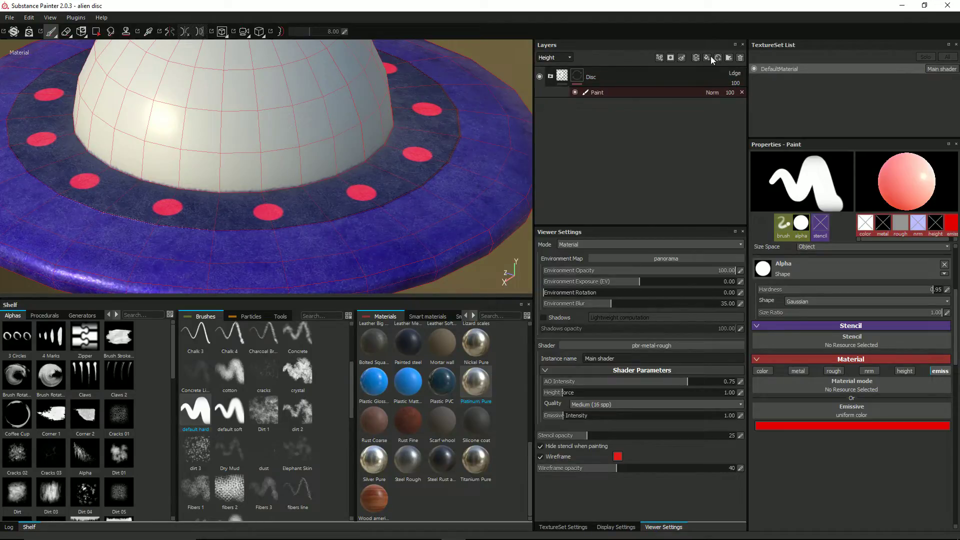
left_click(728, 58)
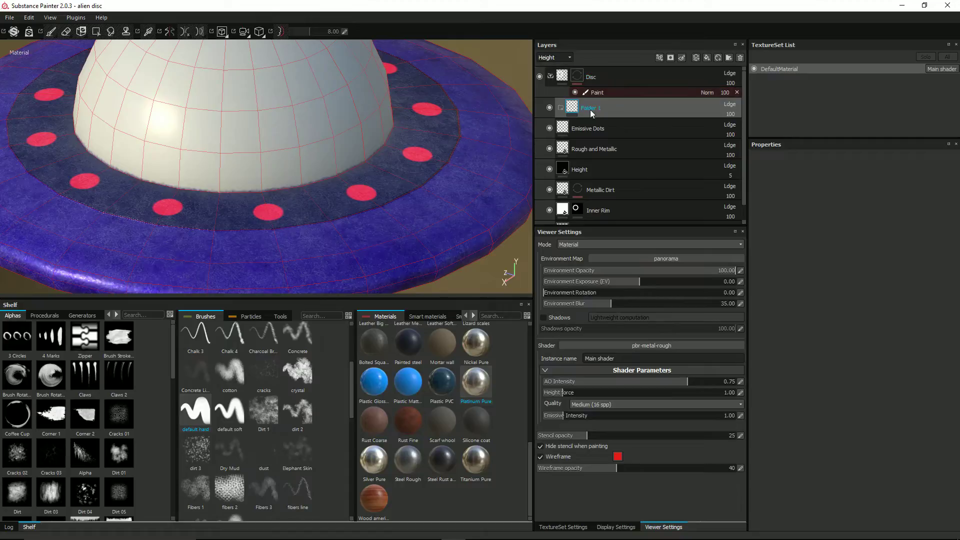
mouse_move(590, 113)
left_mouse_down()
mouse_move(593, 71)
mouse_move(597, 136)
mouse_move(575, 126)
mouse_move(585, 127)
mouse_move(575, 116)
left_mouse_up()
left_click(550, 97)
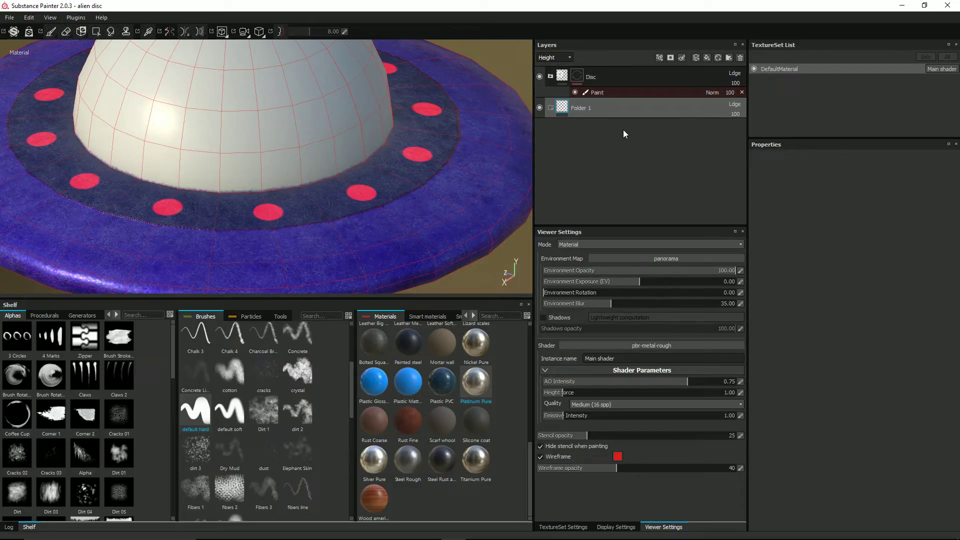
Step: Rename the new layer folder as Cockpit
double_click(586, 109)
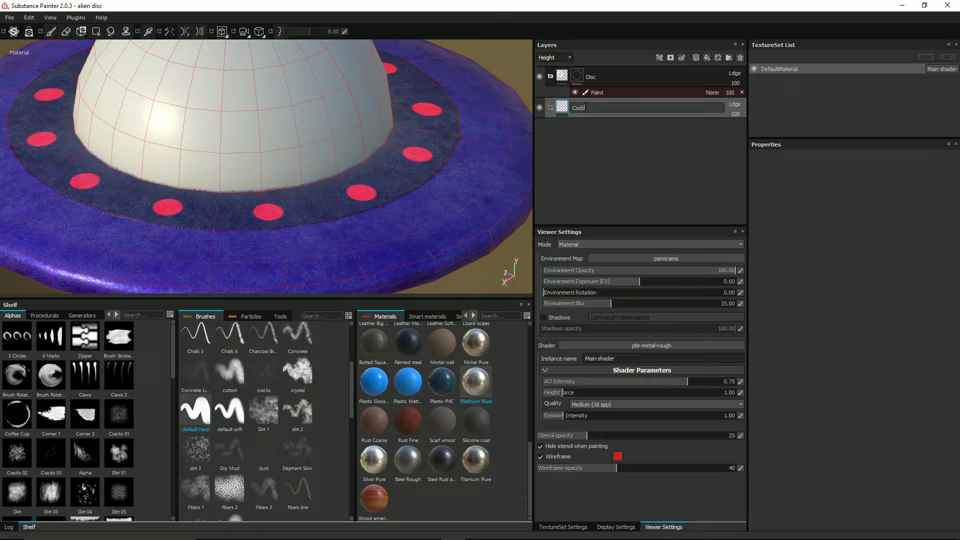
type("Cockpit")
key("Return")
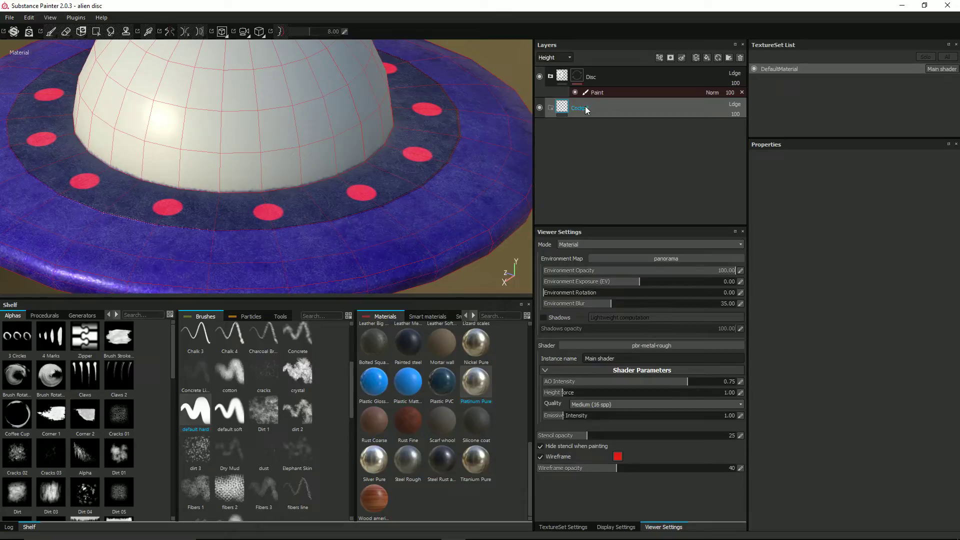
Step: Add the Painted steel material as a fill layer inside the Cockpit folder
left_click_drag(337, 127, 351, 155, "alt")
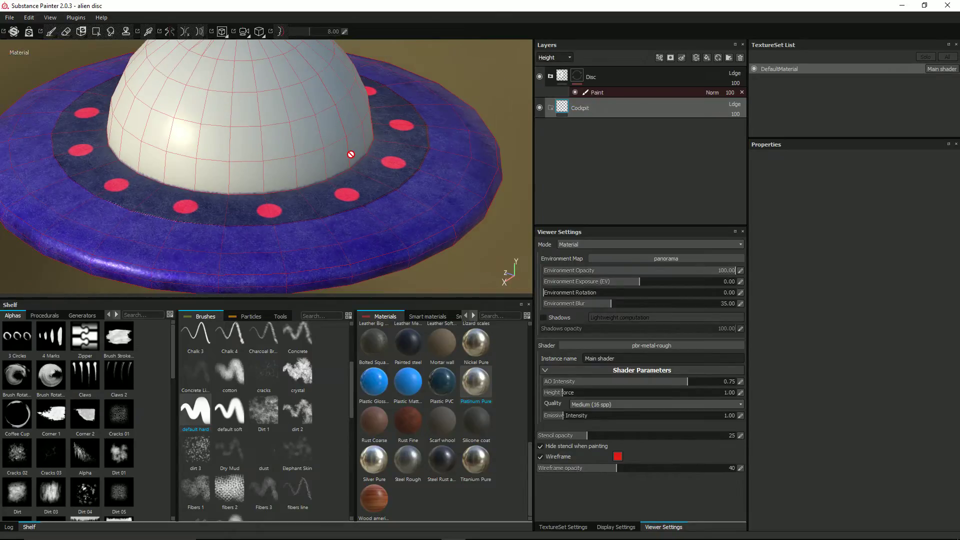
right_click(561, 105)
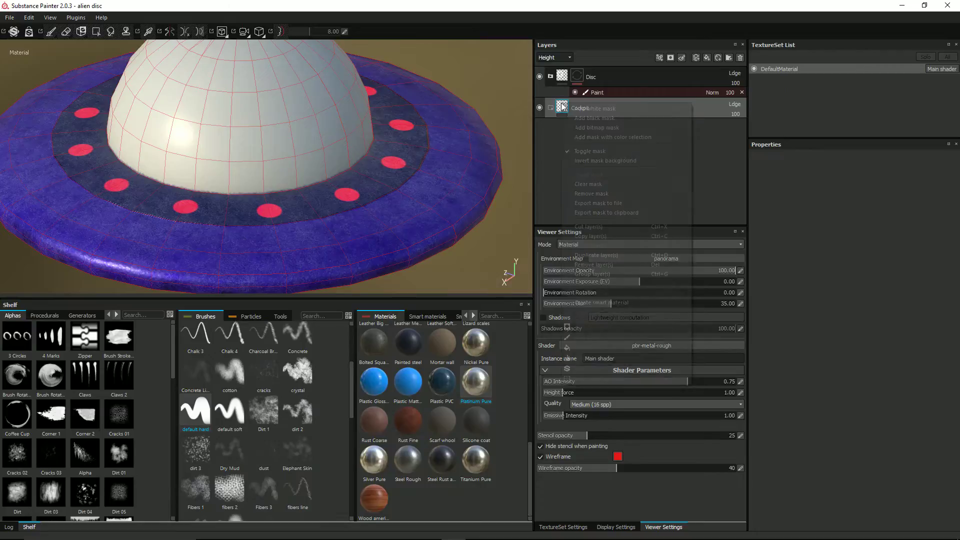
left_click(553, 175)
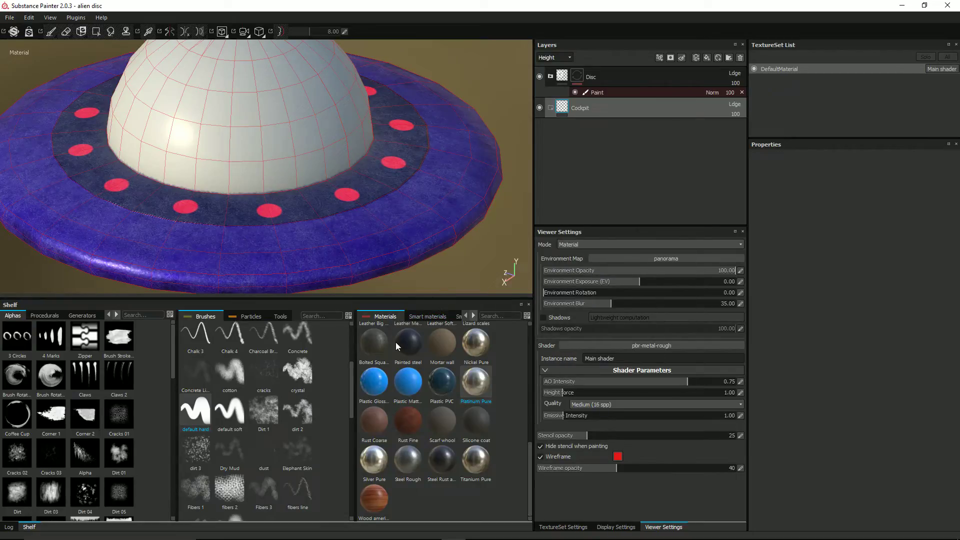
left_click_drag(404, 349, 589, 110)
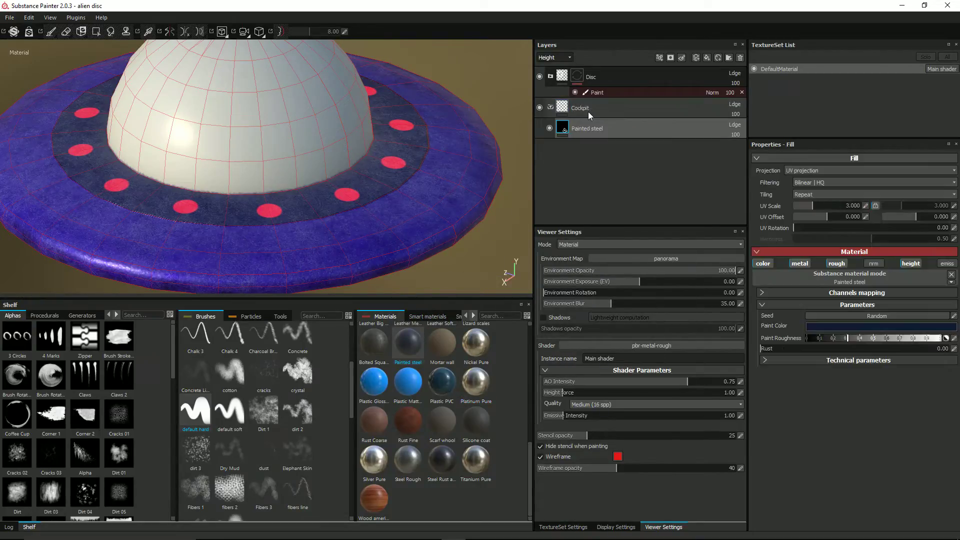
scroll(259, 160, "down", 4)
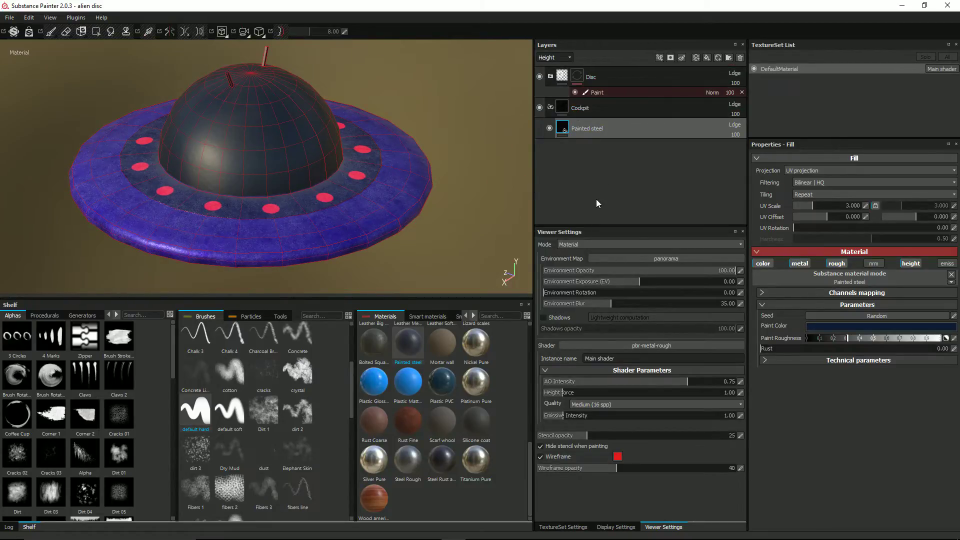
Step: Add a black mask to the Cockpit folder and reveal only the dome using Polygon Fill in UV chunk mode
scroll(308, 177, "up", 4)
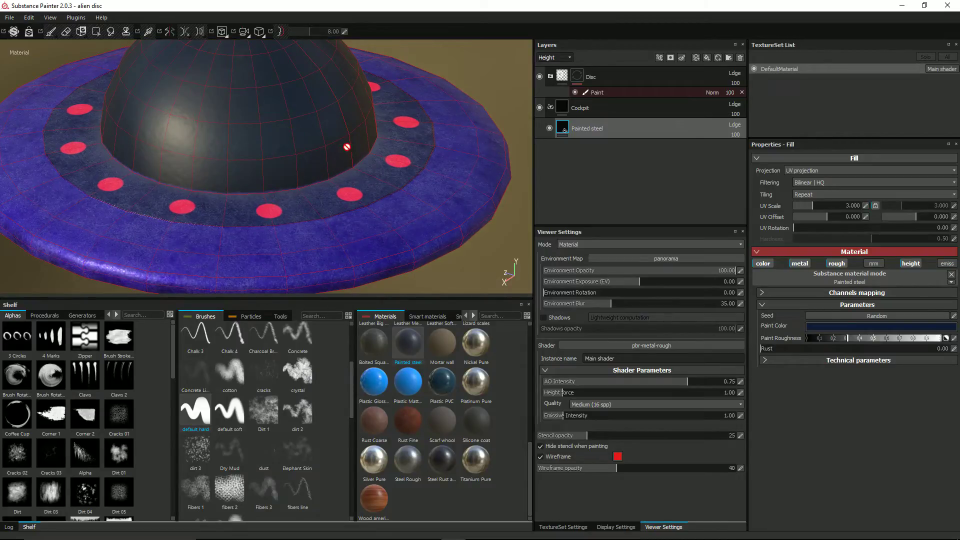
scroll(353, 150, "down", 3)
middle_click_drag(354, 150, 338, 181, "alt")
scroll(339, 181, "up", 3)
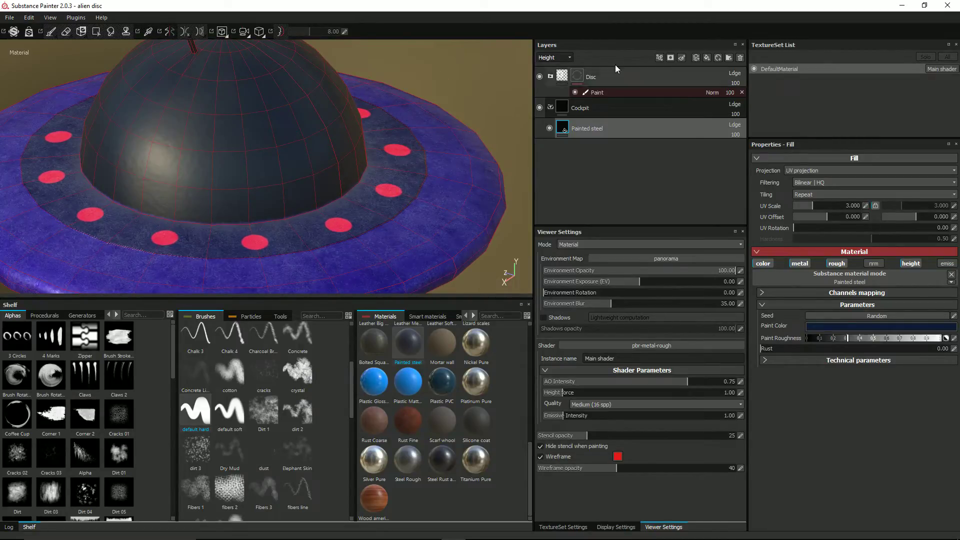
right_click(562, 107)
left_click(576, 122)
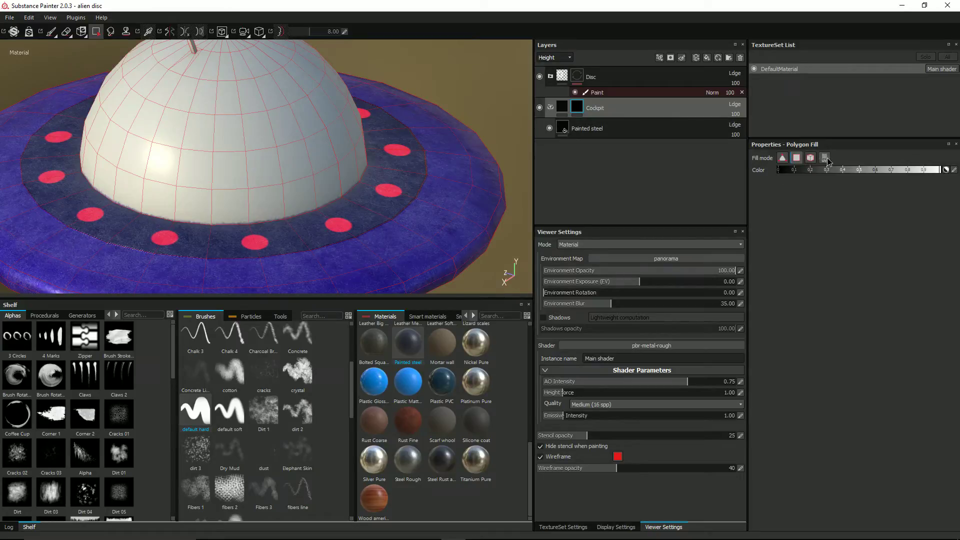
left_click(240, 144)
Step: Examine the painted steel surface on the dome up close and where the dome meets the disc
left_click_drag(150, 146, 113, 157, "alt")
scroll(113, 157, "up", 3)
scroll(116, 158, "down", 1)
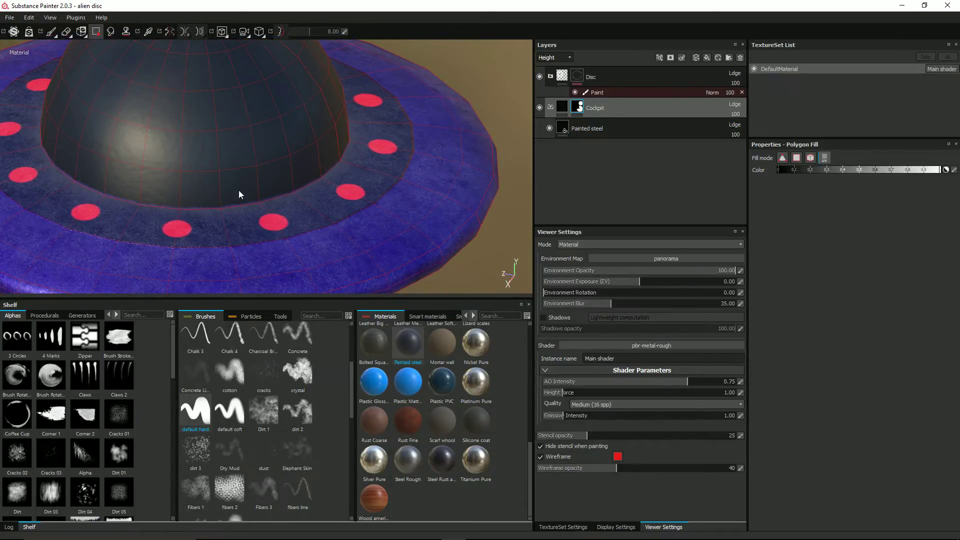
scroll(246, 203, "up", 2)
scroll(268, 236, "up", 2)
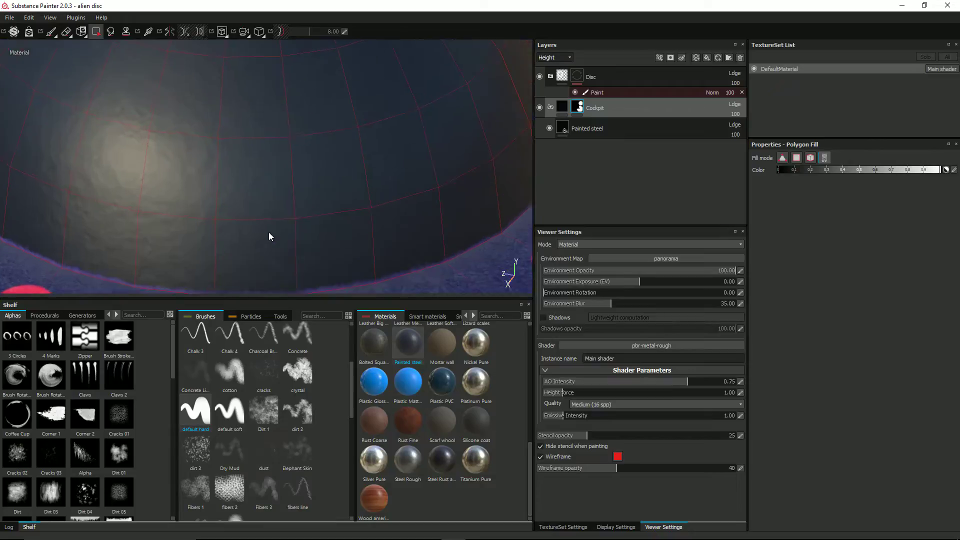
left_click_drag(268, 236, 256, 176, "alt")
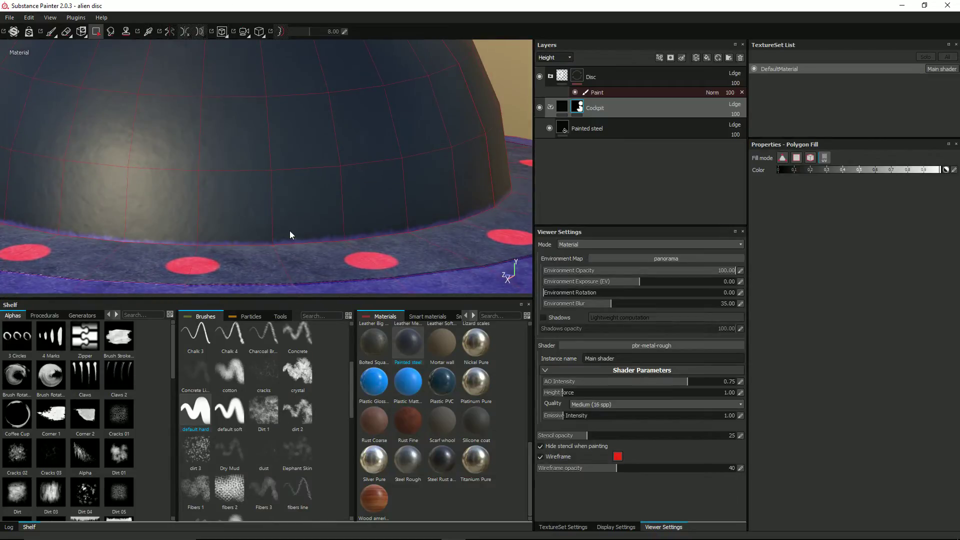
scroll(271, 233, "up", 2)
scroll(271, 233, "down", 1)
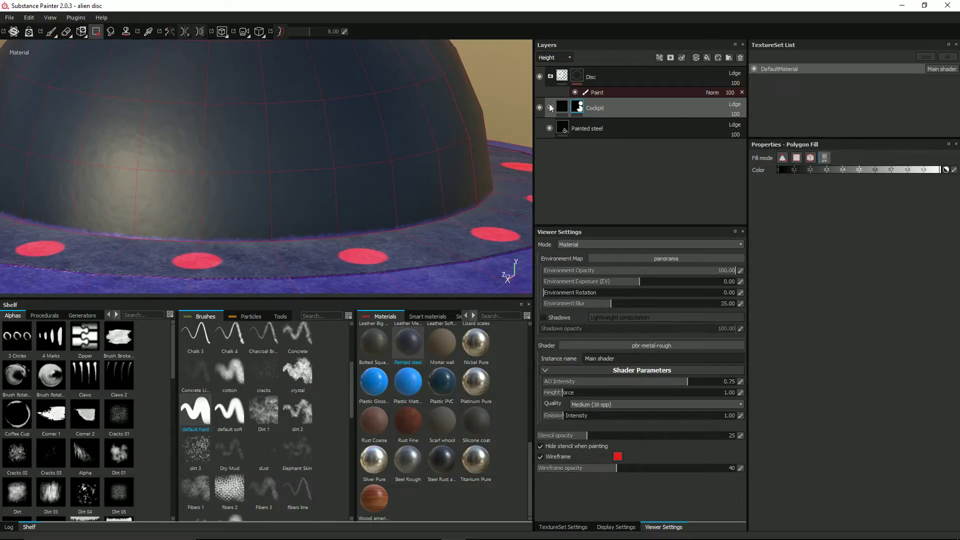
scroll(223, 197, "down", 2)
left_click_drag(223, 197, 197, 197, "alt")
scroll(196, 196, "down", 2)
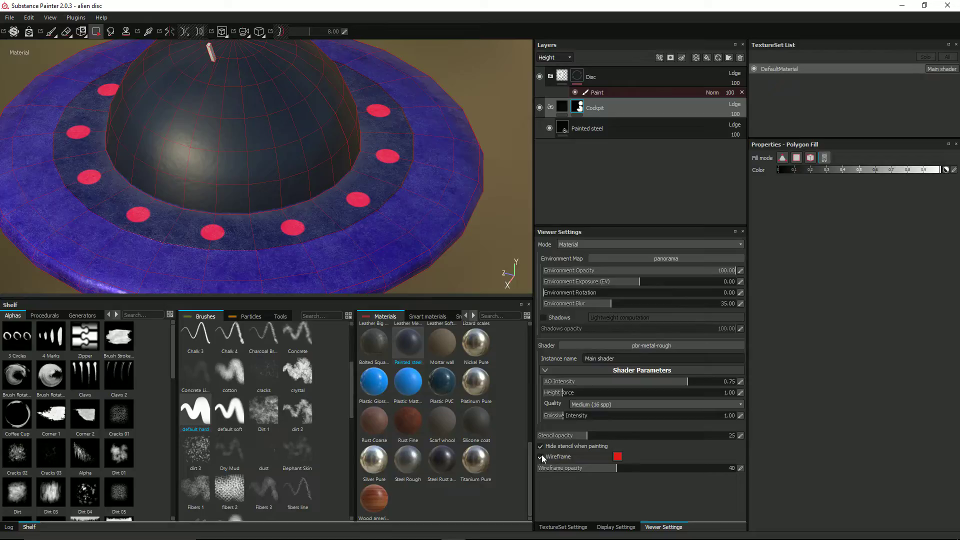
Step: Turn off the wireframe display, switch to the Eraser tool and check the dome's material from several angles
left_click(65, 32)
mouse_move(216, 177)
left_mouse_down("alt")
mouse_move(193, 161)
mouse_move(211, 170)
mouse_move(200, 167)
mouse_move(193, 187)
mouse_move(172, 158)
mouse_move(180, 146)
mouse_move(200, 170)
left_mouse_up("alt")
scroll(188, 148, "down", 3)
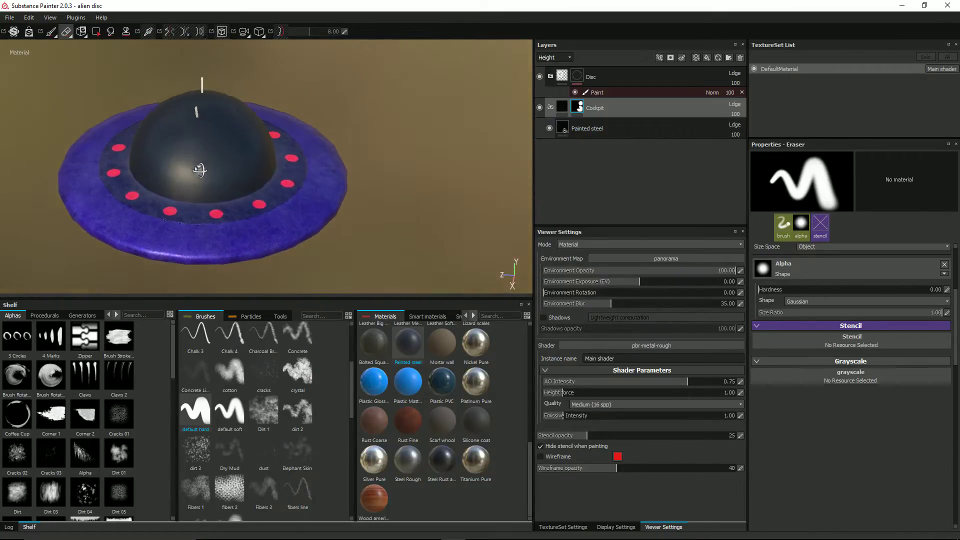
mouse_move(199, 170)
middle_mouse_down("alt")
mouse_move(300, 157)
mouse_move(390, 218)
middle_mouse_up("alt")
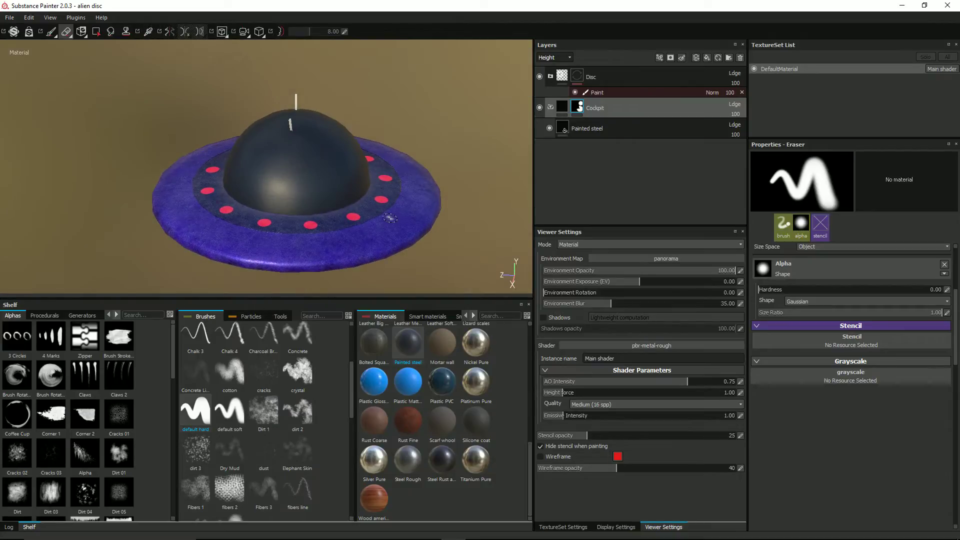
mouse_move(298, 179)
left_mouse_down("alt")
mouse_move(308, 150)
mouse_move(290, 154)
mouse_move(318, 122)
mouse_move(300, 125)
mouse_move(317, 165)
mouse_move(309, 174)
left_mouse_up("alt")
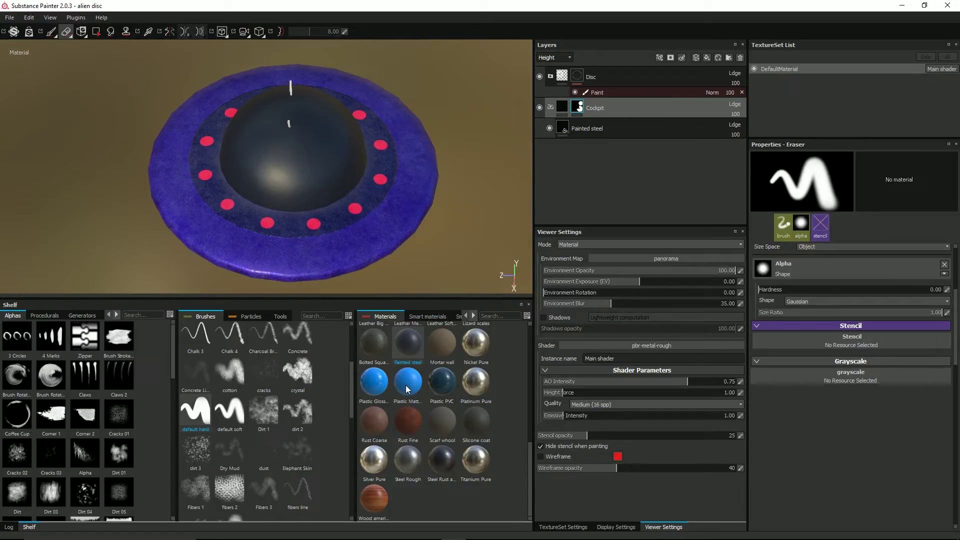
Step: Replace the material of the Painted steel fill layer in the Cockpit folder with Platinum Pure
left_click(560, 131)
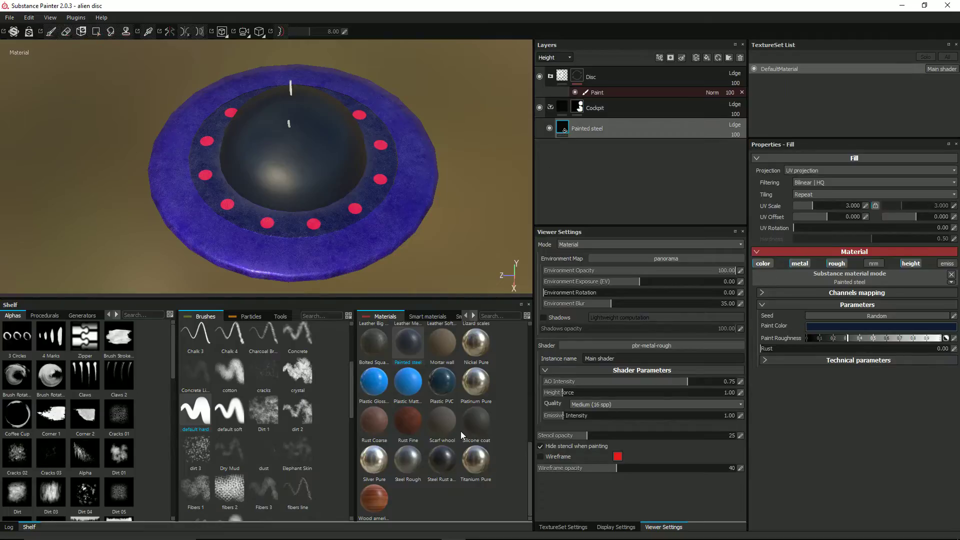
left_click(473, 386)
left_click_drag(351, 225, 300, 180, "alt")
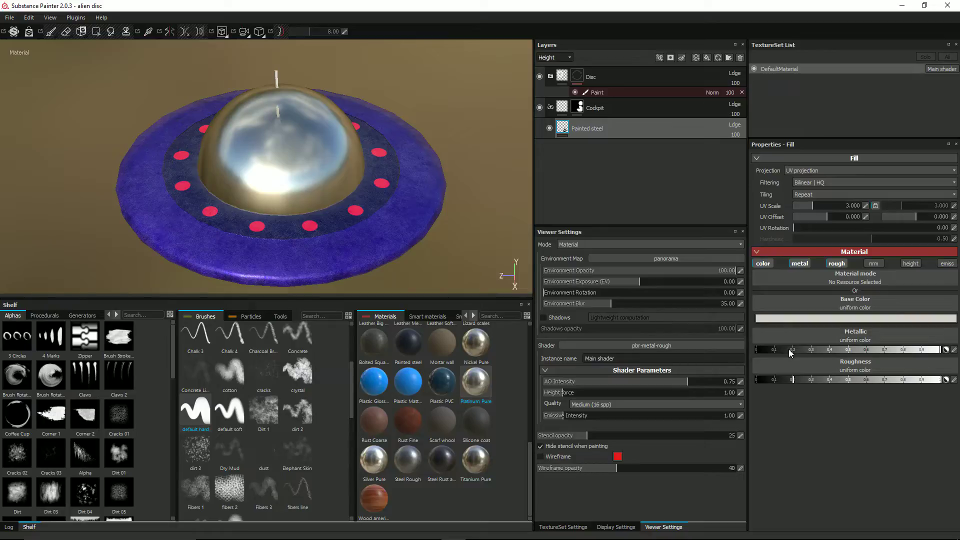
Step: Raise the Painted steel fill layer's roughness and try the Fractal sum 1 texture as its roughness source
left_click_drag(799, 383, 837, 382)
left_click(838, 370)
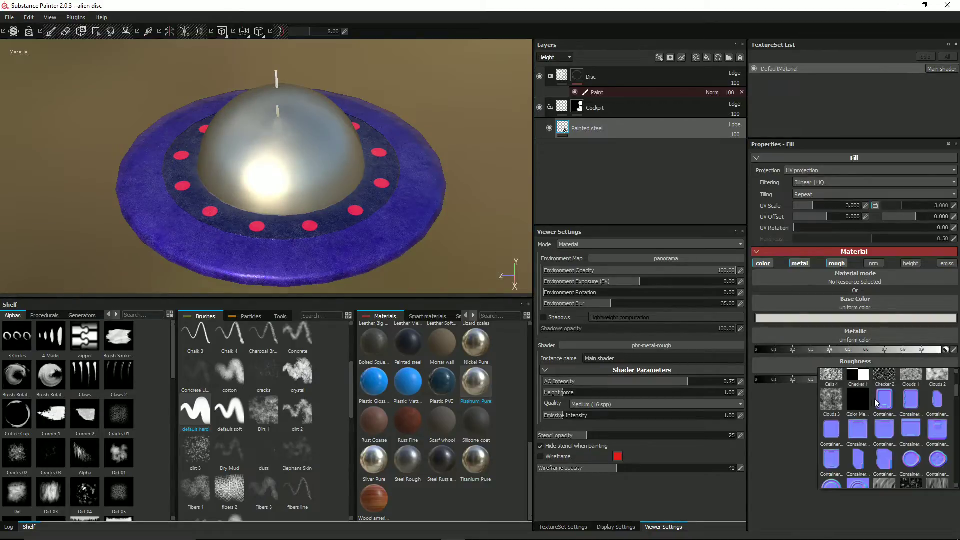
scroll(885, 406, "down", 3)
scroll(887, 404, "down", 5)
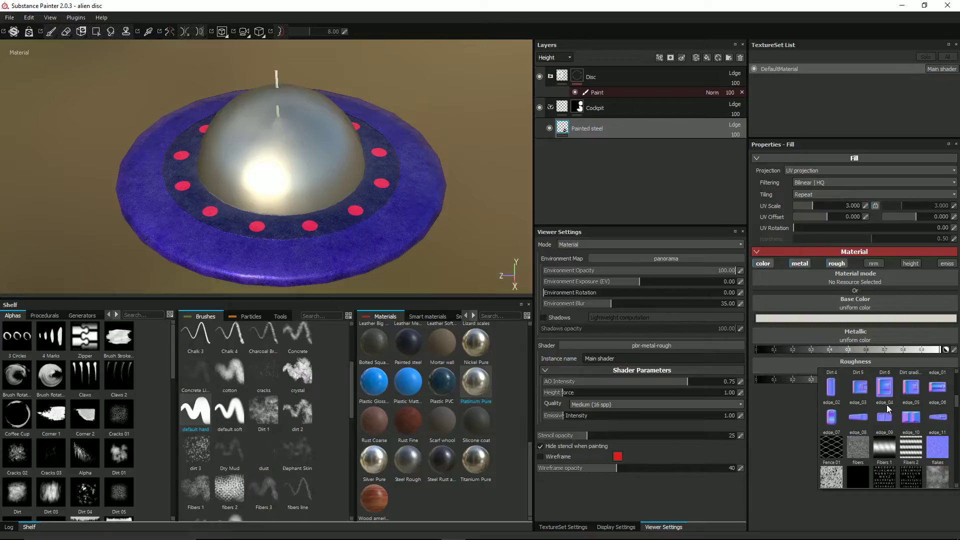
left_click(939, 383)
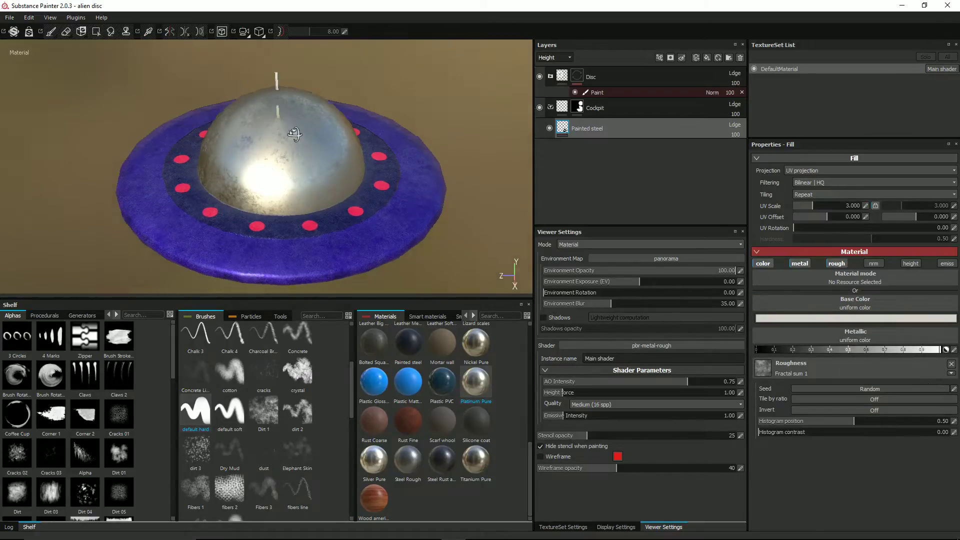
Step: Try the BnW Spots 1 texture as the metallic source of the Painted steel fill layer
left_click(829, 343)
scroll(858, 359, "down", 3)
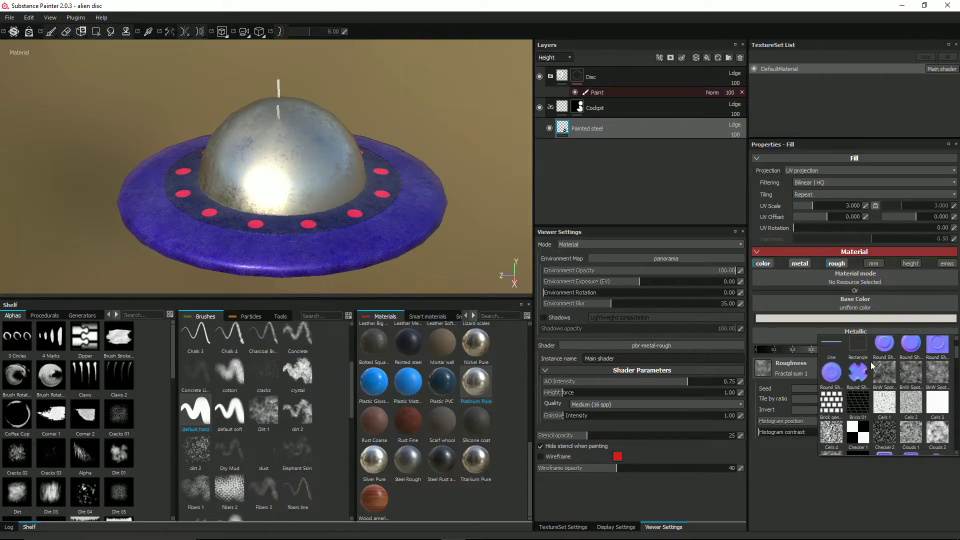
left_click(885, 375)
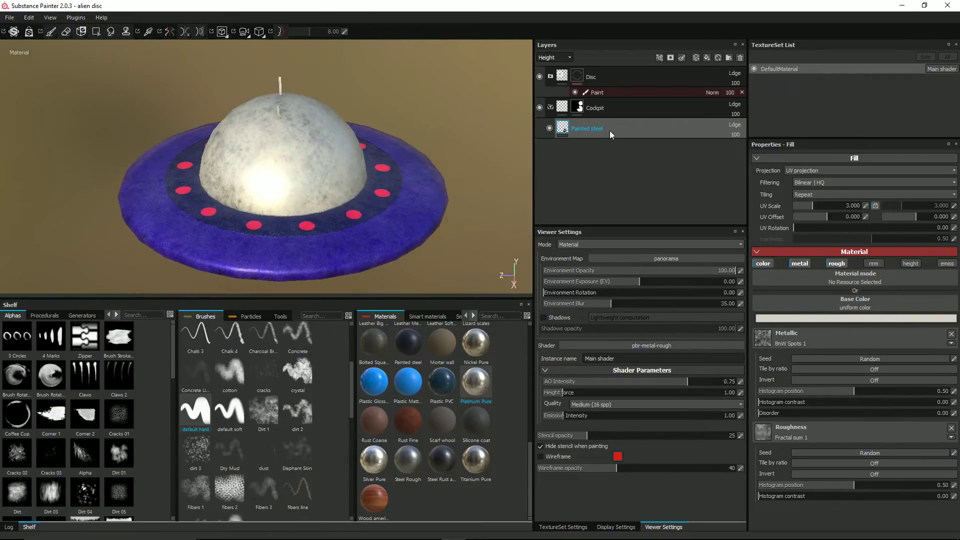
Step: Inspect the Painted steel layer's opacity in the Roughness and Metallic channels and check the dome's surface
left_click(560, 56)
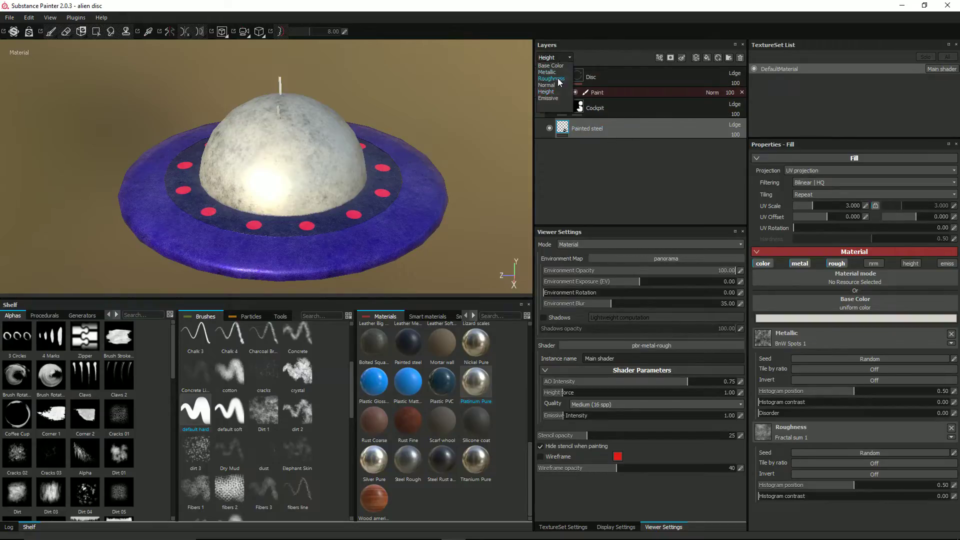
left_click(557, 79)
left_click(743, 134)
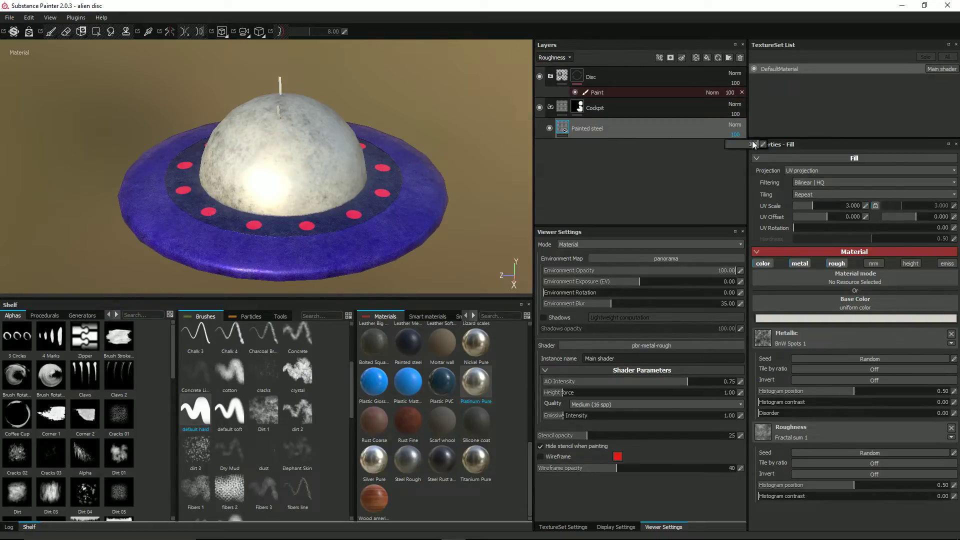
mouse_move(743, 141)
left_mouse_down()
mouse_move(709, 145)
mouse_move(752, 140)
left_mouse_up()
left_click(619, 125)
left_click(555, 58)
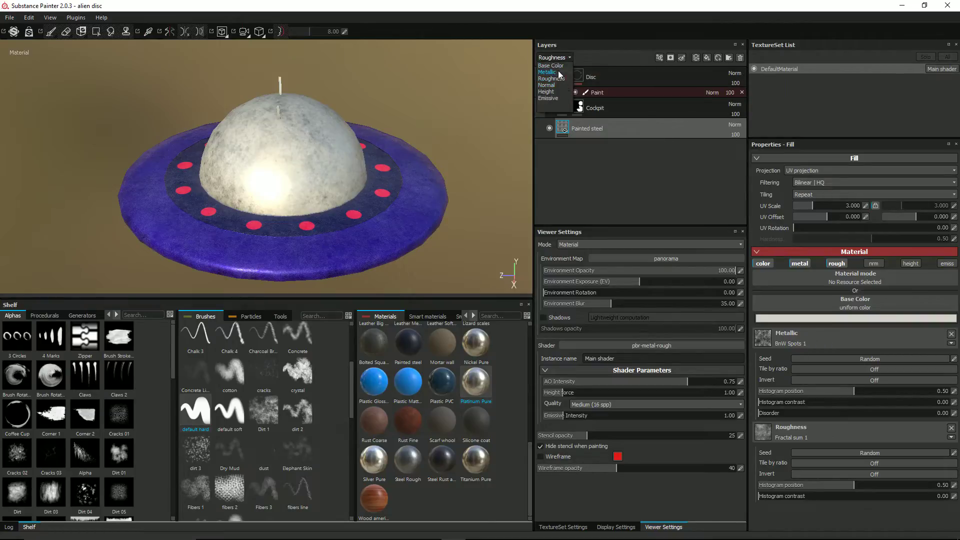
left_click(556, 72)
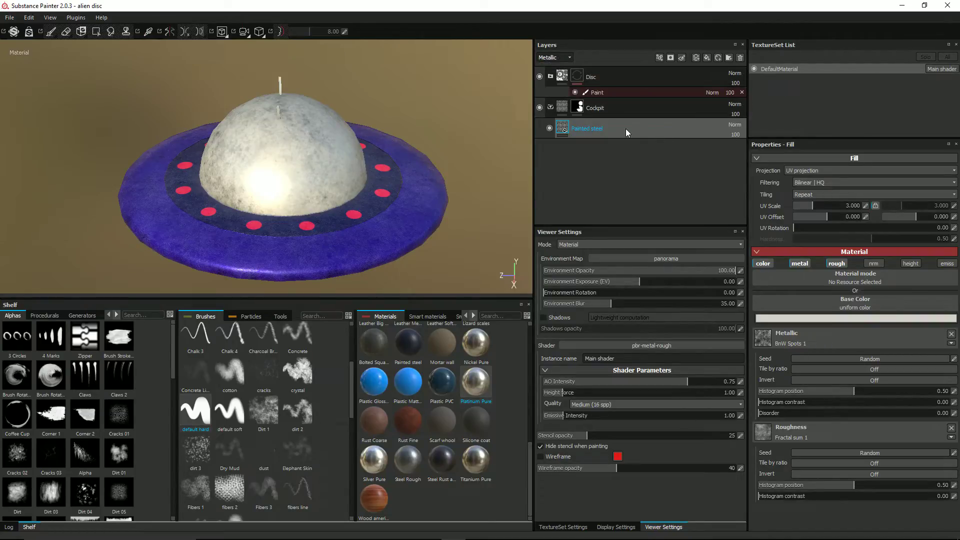
left_click(735, 134)
left_click_drag(274, 106, 300, 135, "alt")
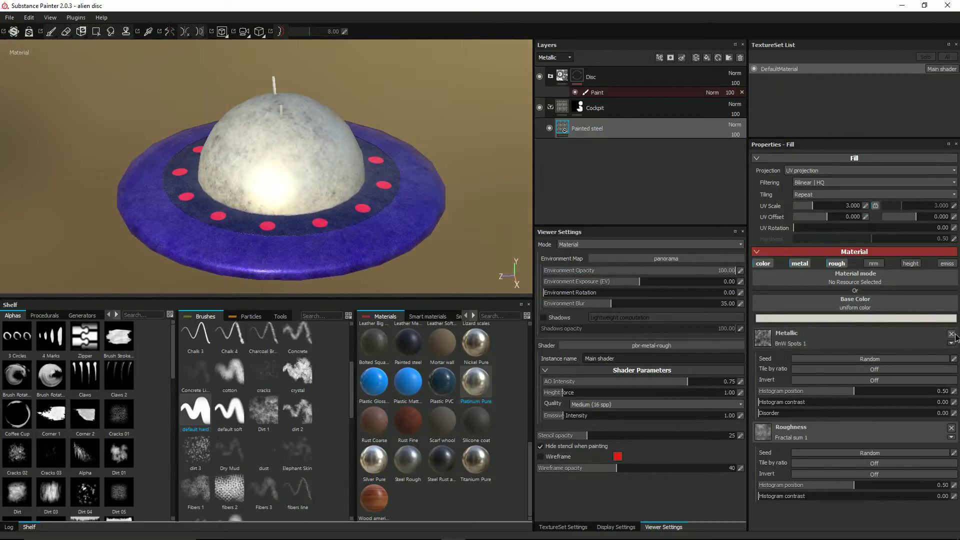
Step: Clear the metallic and roughness textures from the Painted steel fill layer and apply the Titanium Pure material to it
left_click(953, 335)
left_click(951, 364)
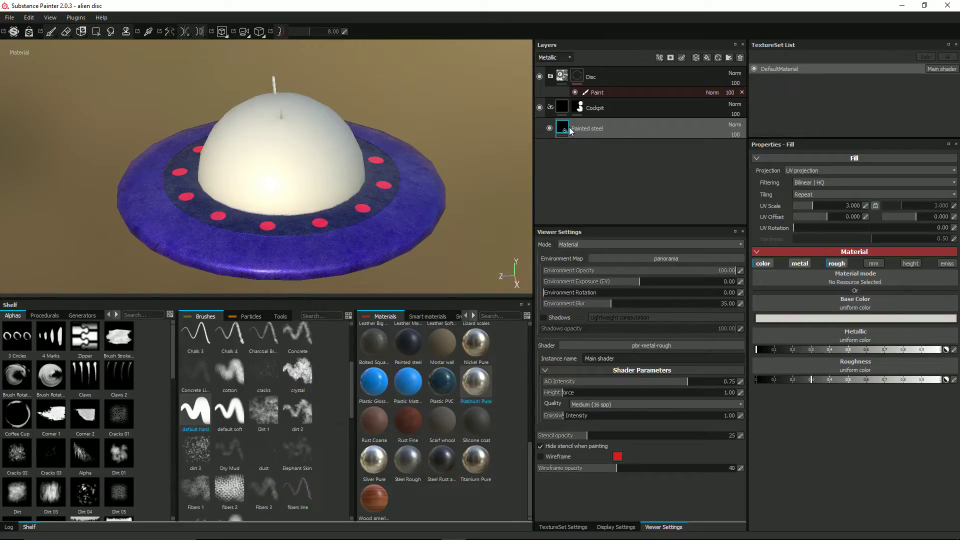
mouse_move(206, 179)
left_mouse_down("alt")
mouse_move(221, 158)
mouse_move(217, 177)
left_mouse_up("alt")
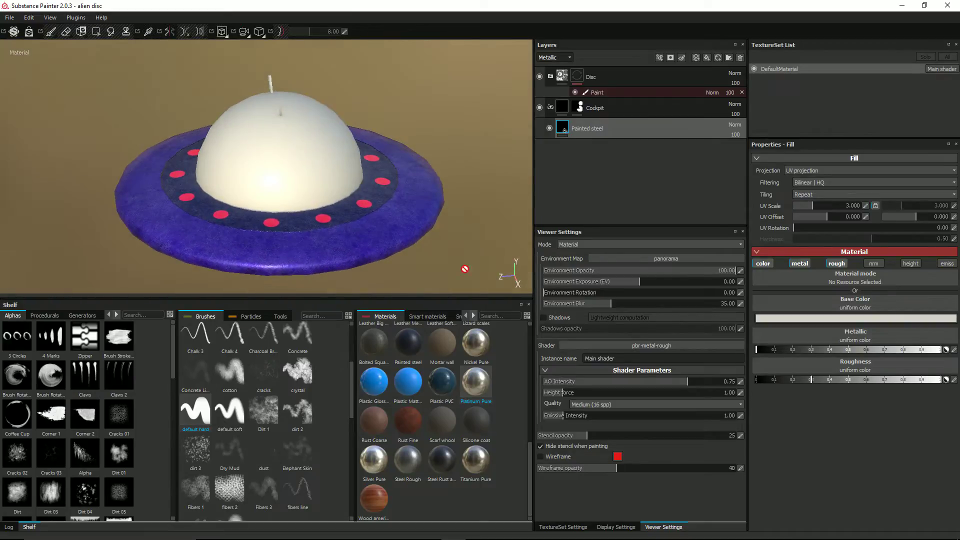
left_click(800, 264)
left_click(841, 266)
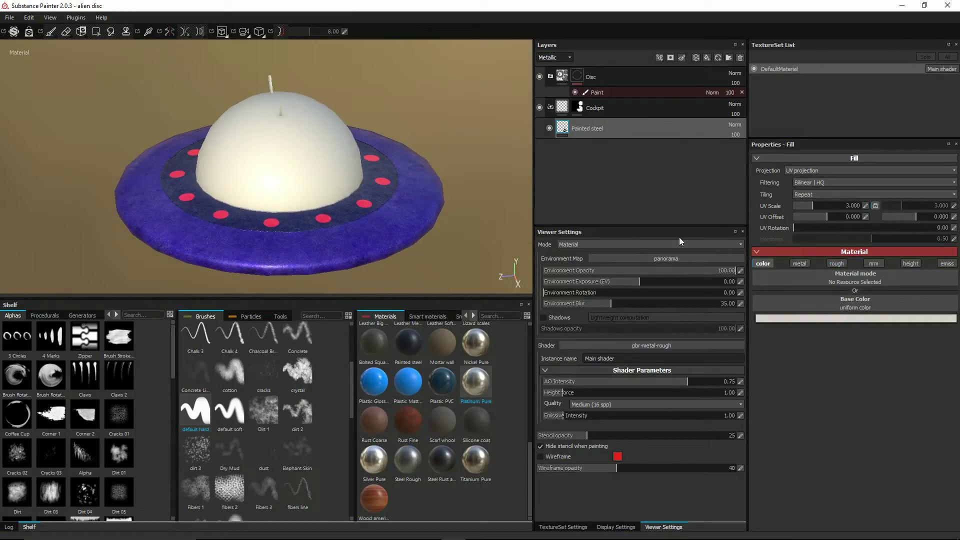
left_click_drag(475, 461, 471, 180)
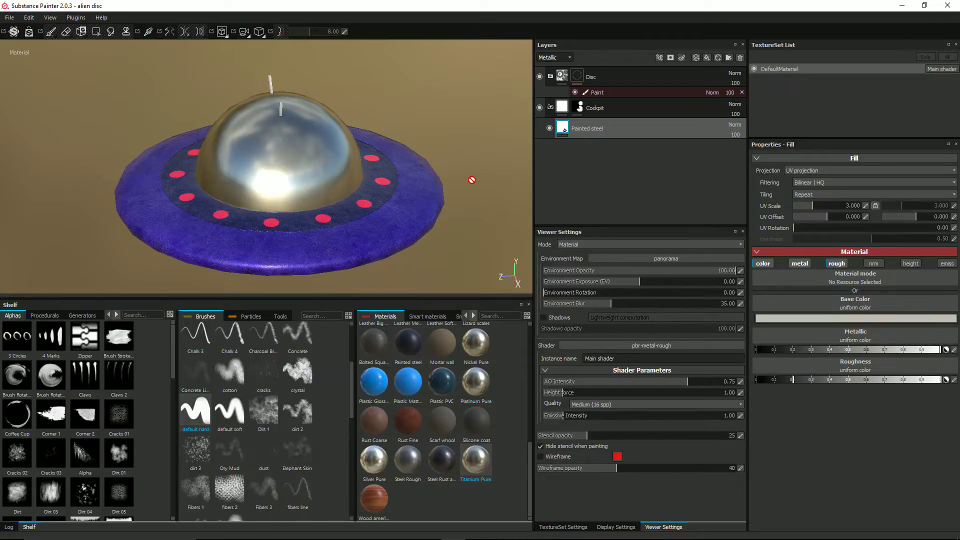
Step: Assign BnW Spots 1 to the fill layer's metallic and set its Metallic channel opacity to 41
left_click(864, 337)
scroll(910, 382, "down", 3)
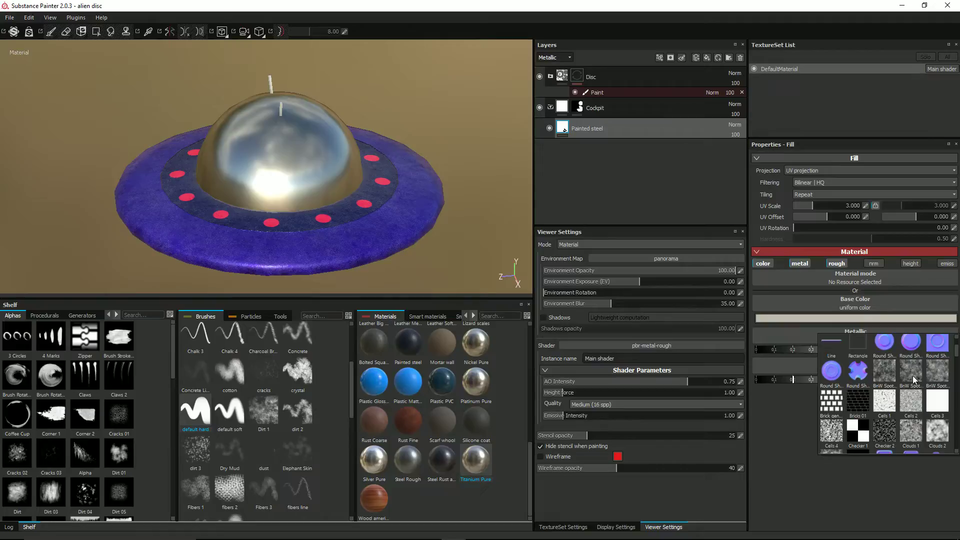
left_click(885, 372)
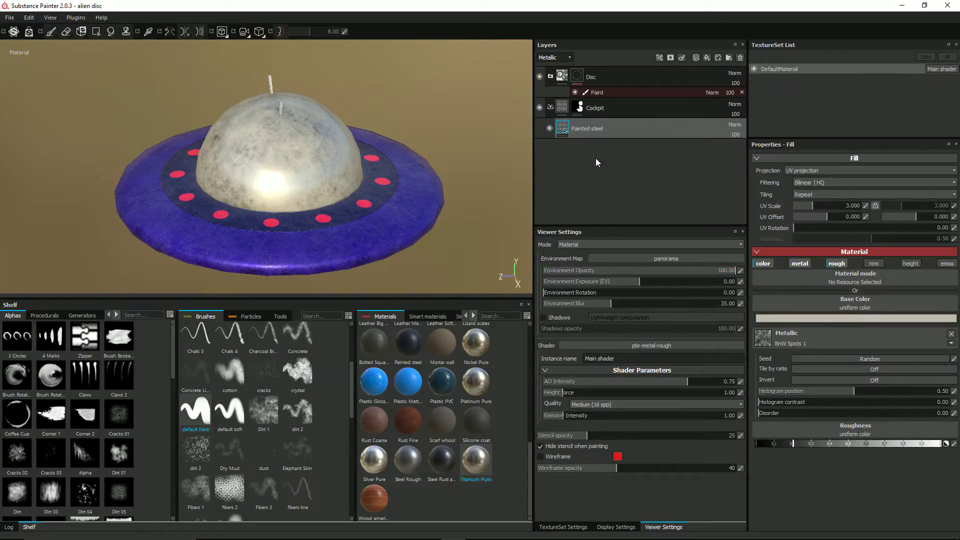
left_click(840, 264)
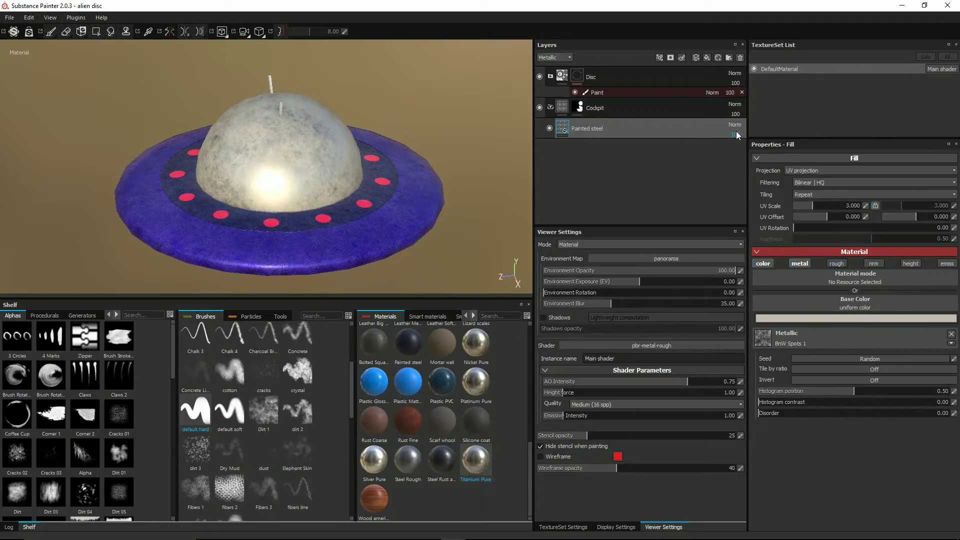
left_click_drag(758, 145, 739, 144)
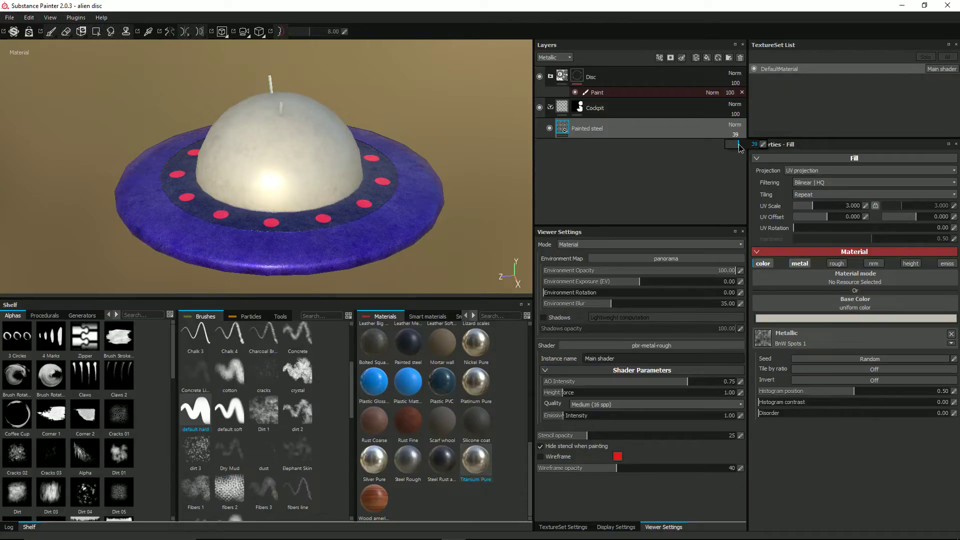
left_click_drag(736, 145, 740, 146)
Step: Enable the roughness channel of the Painted steel layer and assign the Fractal sum 1 texture to it
left_click(837, 263)
left_click(851, 435)
scroll(864, 379, "down", 6)
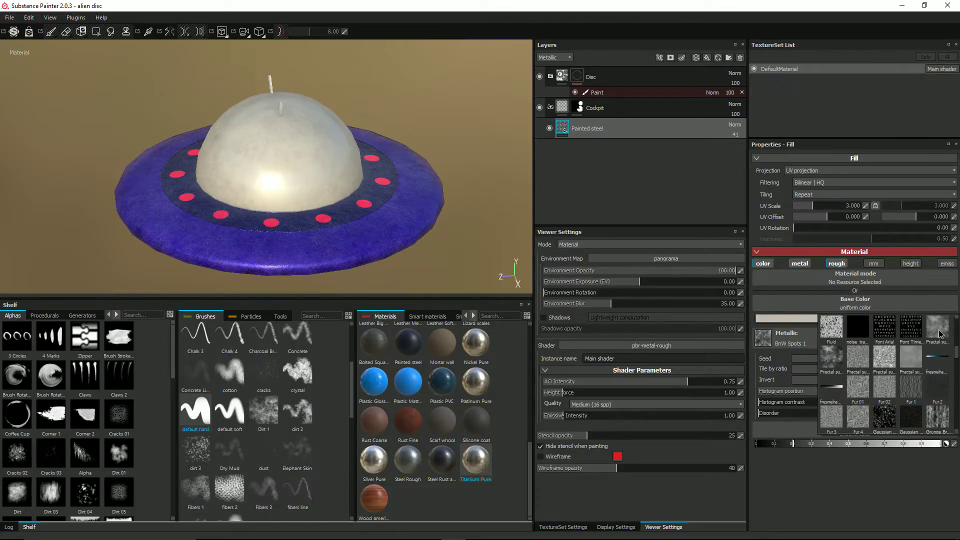
left_click(938, 330)
scroll(395, 183, "up", 1)
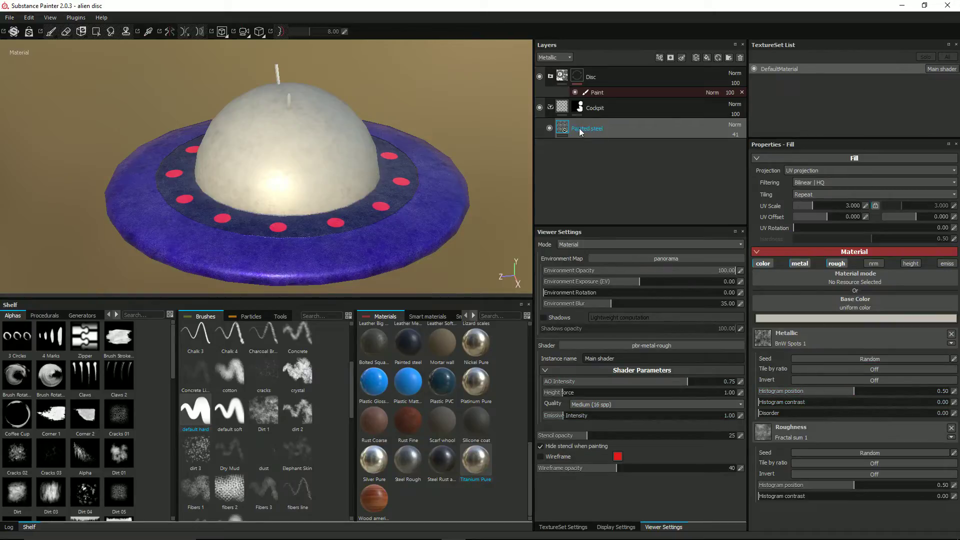
Step: Set the Painted steel layer's opacity to 42 in the Roughness channel
left_click(554, 57)
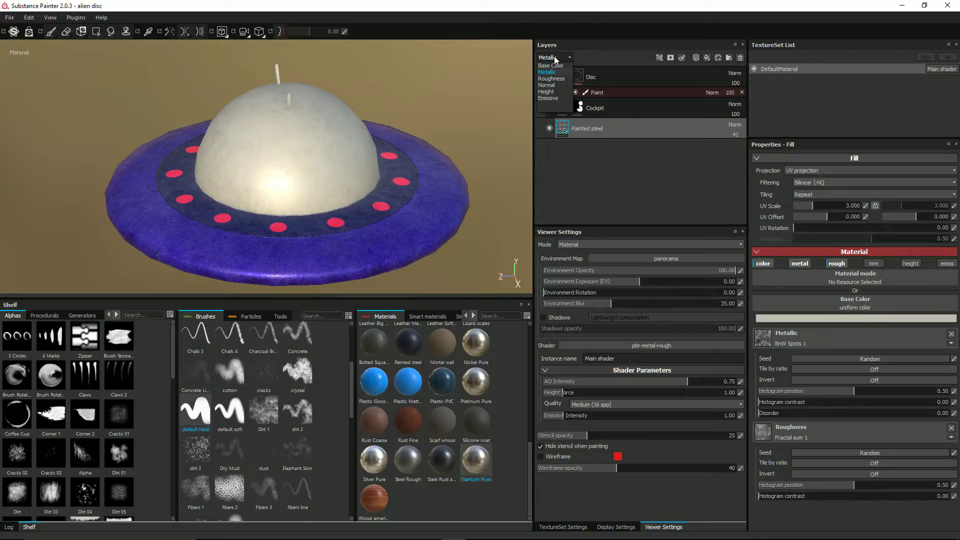
left_click(560, 80)
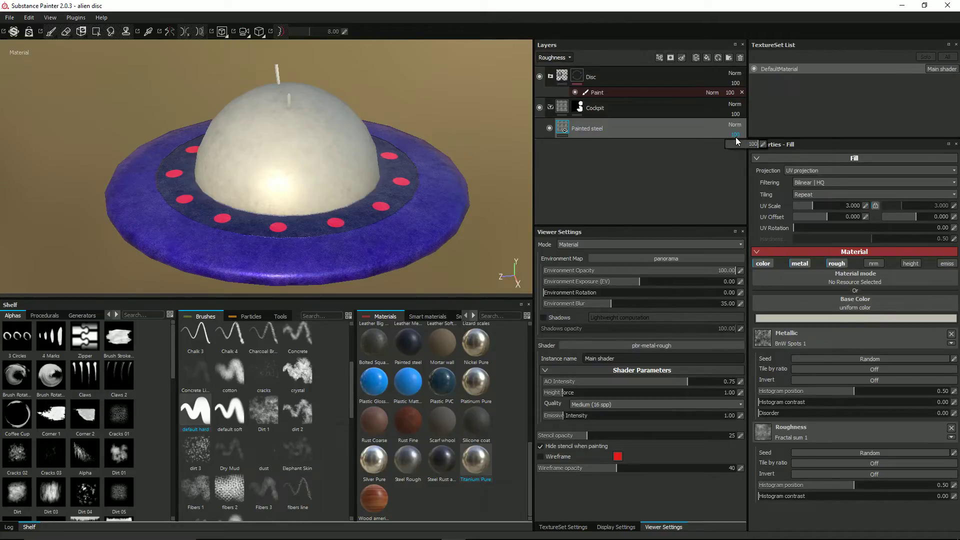
mouse_move(756, 143)
left_mouse_down()
mouse_move(682, 146)
mouse_move(751, 146)
mouse_move(737, 143)
left_mouse_up()
Step: Add a fill layer above Painted steel with only metal and rough enabled, metallic about 0.73 and roughness about 0.44
left_click(707, 57)
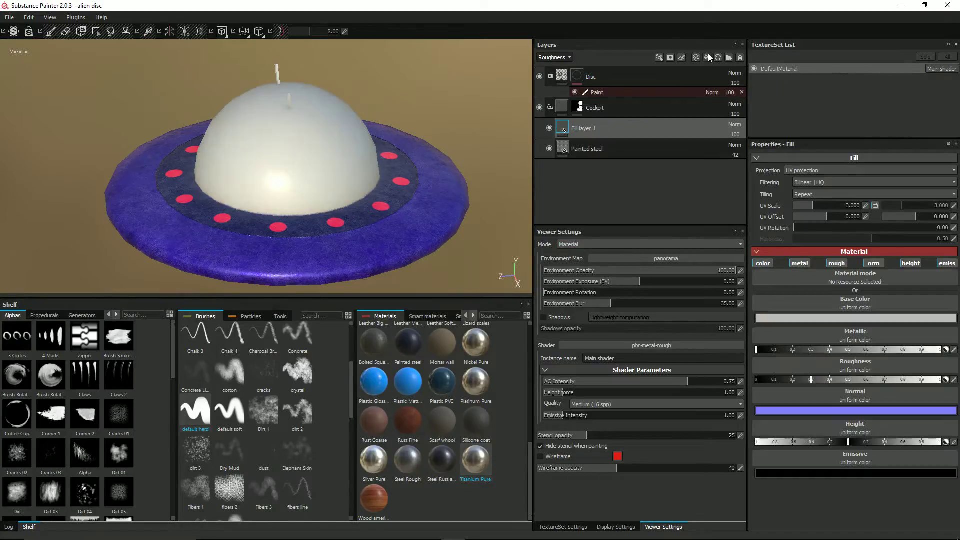
left_click(766, 264)
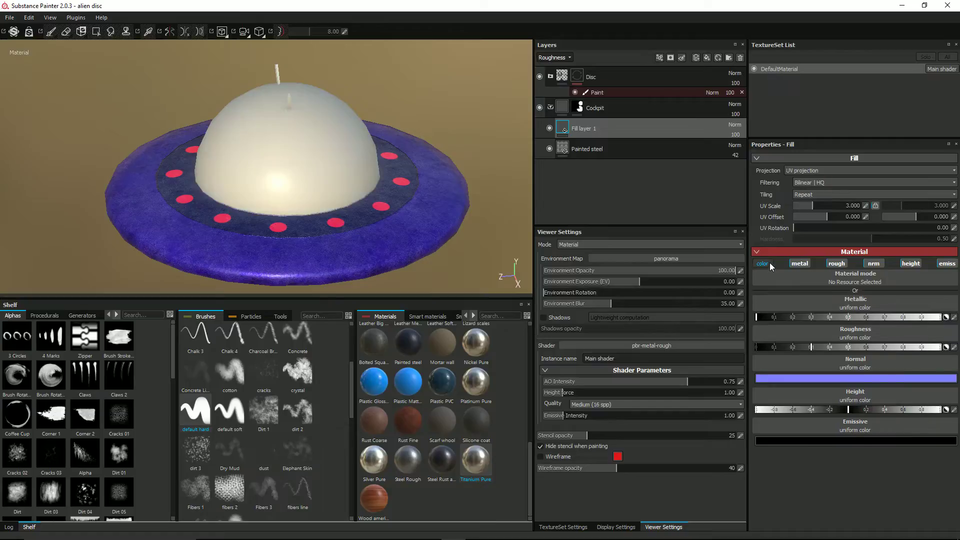
left_click(880, 264)
left_click(911, 263)
left_click(947, 263)
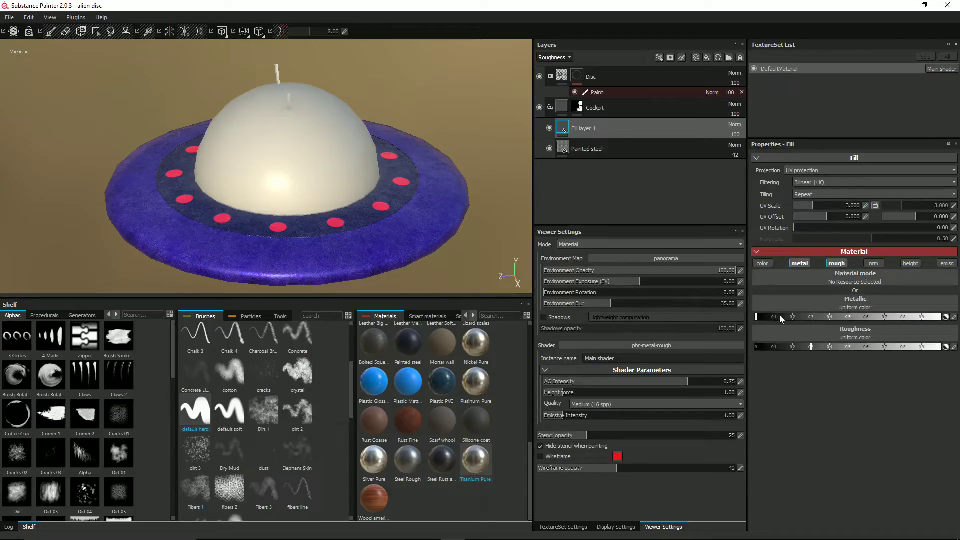
left_click_drag(774, 319, 894, 310)
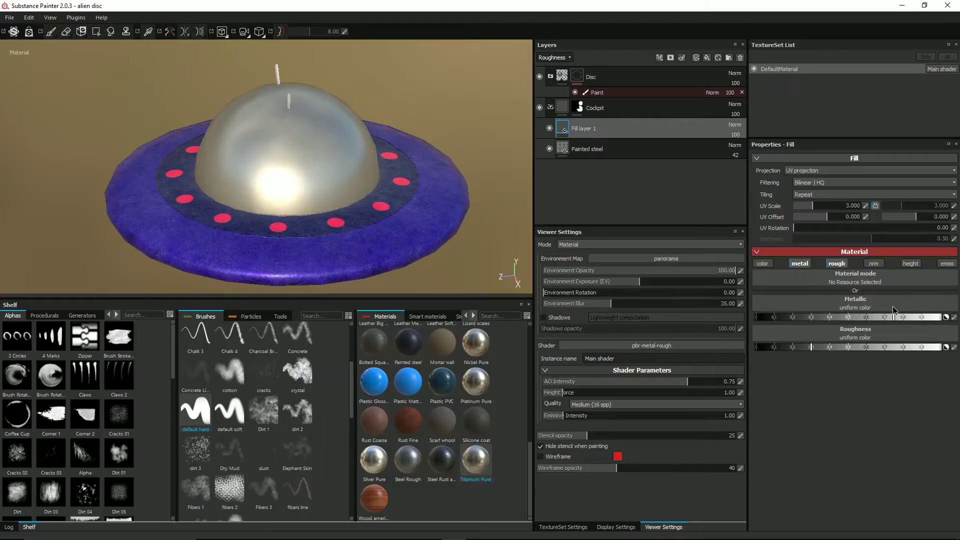
left_click(845, 347)
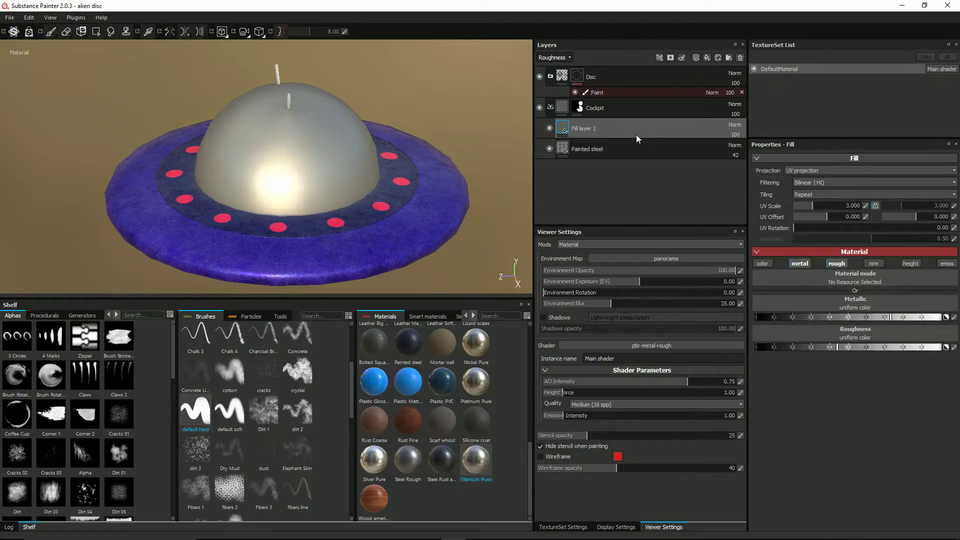
Step: Set the new fill layer's blending mode to Linear dodge (Add) in both the Roughness and Metallic channels
left_click(736, 124)
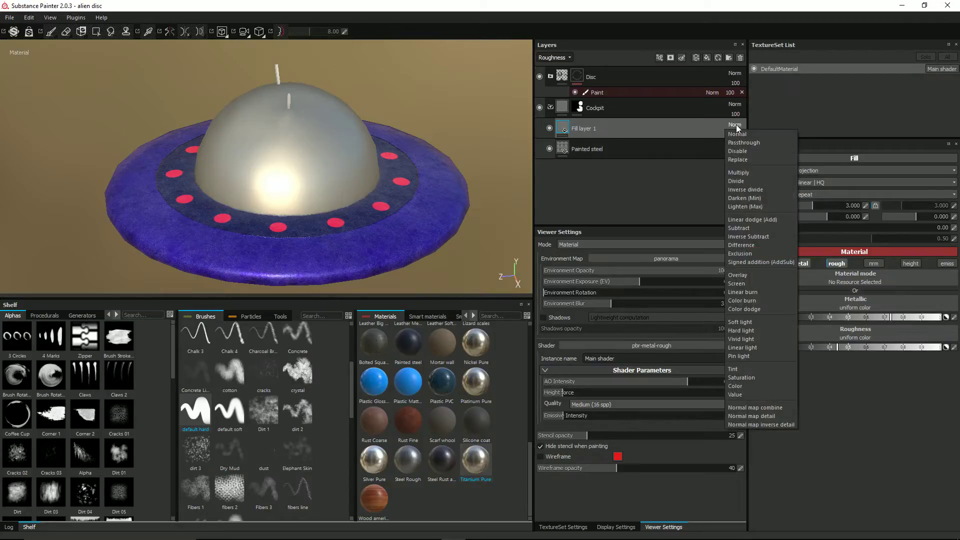
left_click(759, 220)
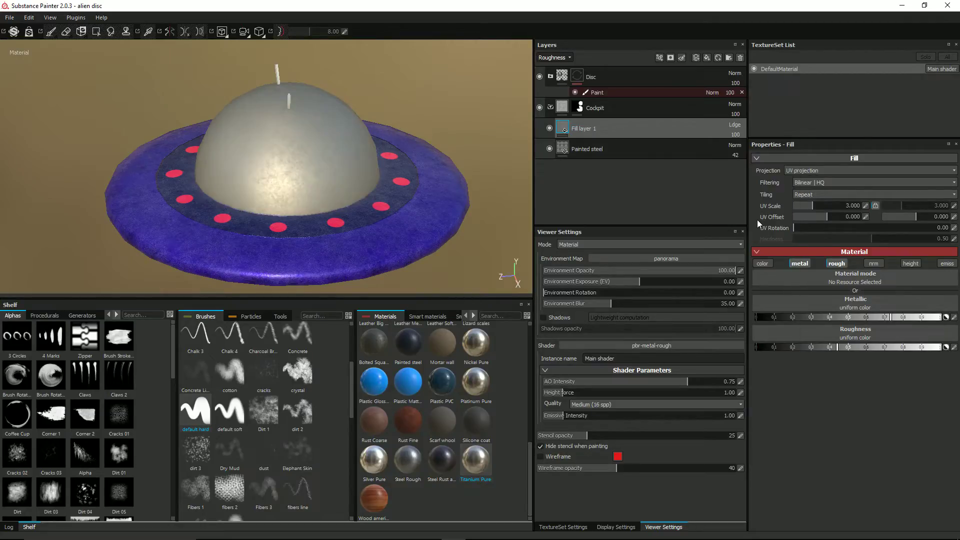
left_click(556, 58)
left_click(548, 72)
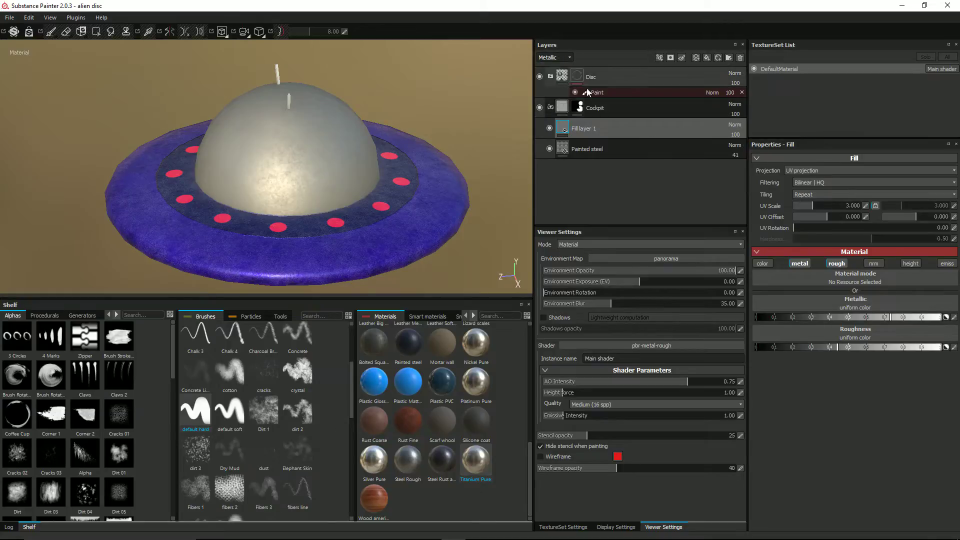
left_click(728, 125)
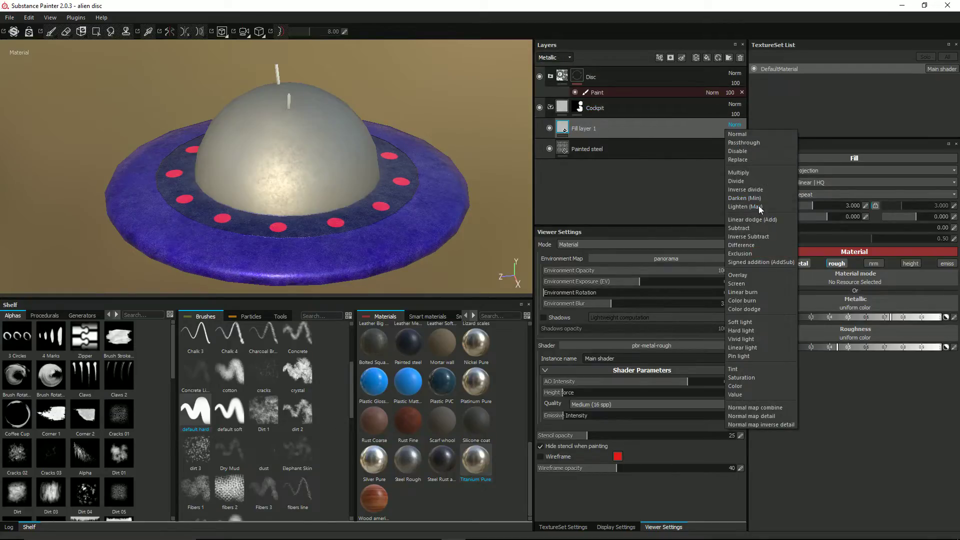
left_click(764, 220)
mouse_move(350, 115)
left_mouse_down("alt")
mouse_move(275, 98)
mouse_move(260, 122)
mouse_move(305, 183)
mouse_move(303, 127)
mouse_move(301, 157)
mouse_move(321, 212)
mouse_move(254, 217)
mouse_move(289, 231)
mouse_move(256, 206)
mouse_move(250, 165)
mouse_move(242, 212)
mouse_move(279, 125)
mouse_move(255, 140)
mouse_move(268, 144)
left_mouse_up("alt")
scroll(267, 145, "up", 3)
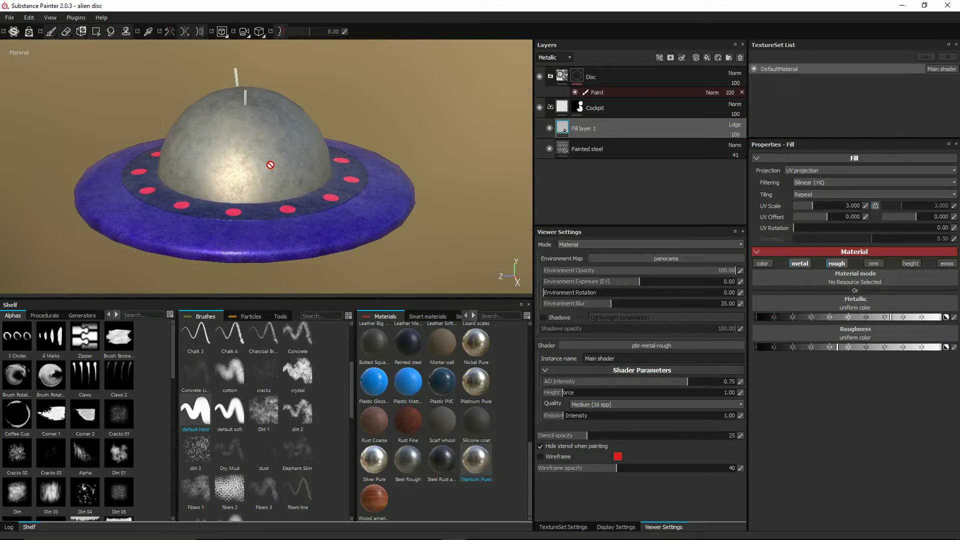
scroll(264, 150, "down", 4)
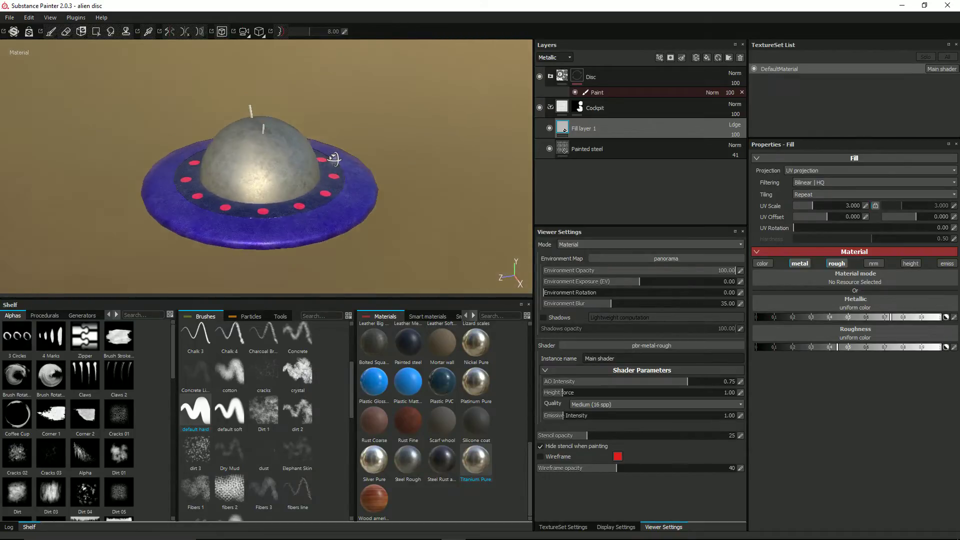
Step: Rename the fill layer above Painted steel to "Metal and roughness"
double_click(583, 128)
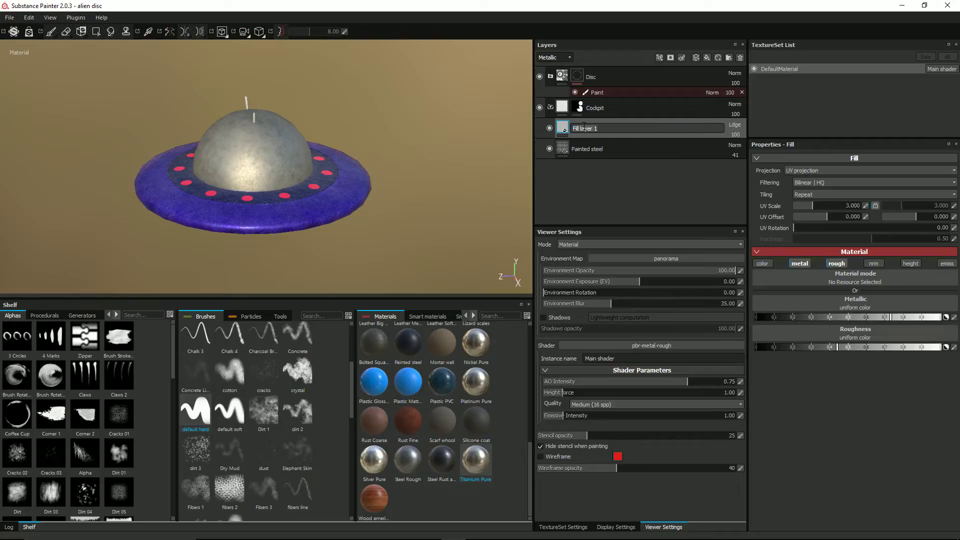
type("Metal and roughness")
key("Return")
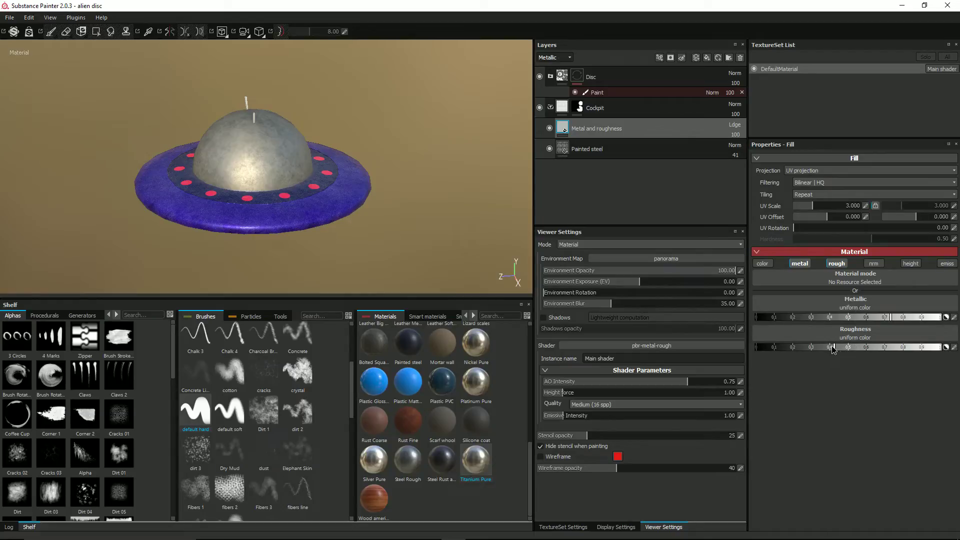
Step: Set the Metal and roughness fill layer's roughness to about 0.35 and metallic to about 0.77
left_click_drag(833, 349, 820, 349)
left_click_drag(382, 184, 333, 203, "alt")
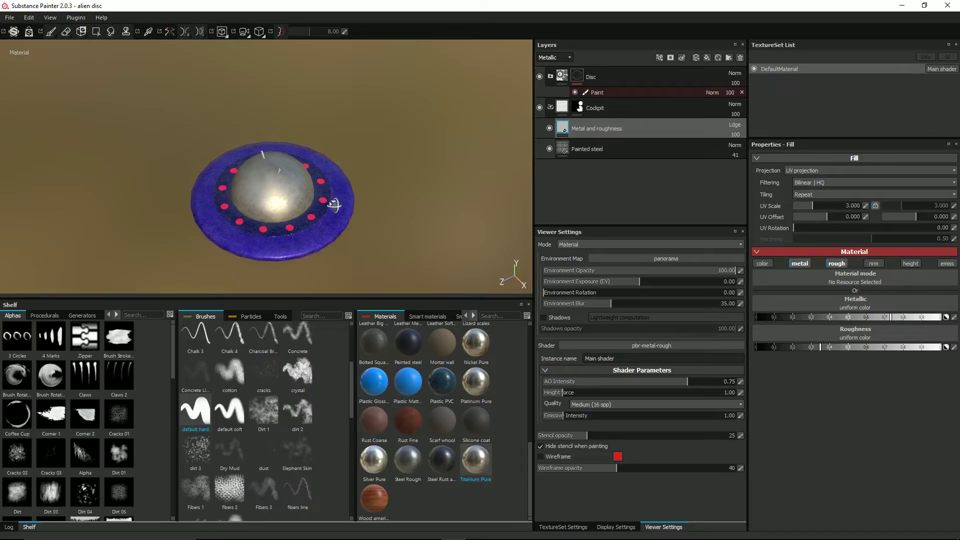
mouse_move(892, 319)
left_mouse_down()
mouse_move(923, 319)
mouse_move(899, 318)
left_mouse_up()
mouse_move(345, 205)
left_mouse_down("alt")
mouse_move(344, 216)
mouse_move(339, 171)
mouse_move(316, 175)
mouse_move(321, 136)
left_mouse_up("alt")
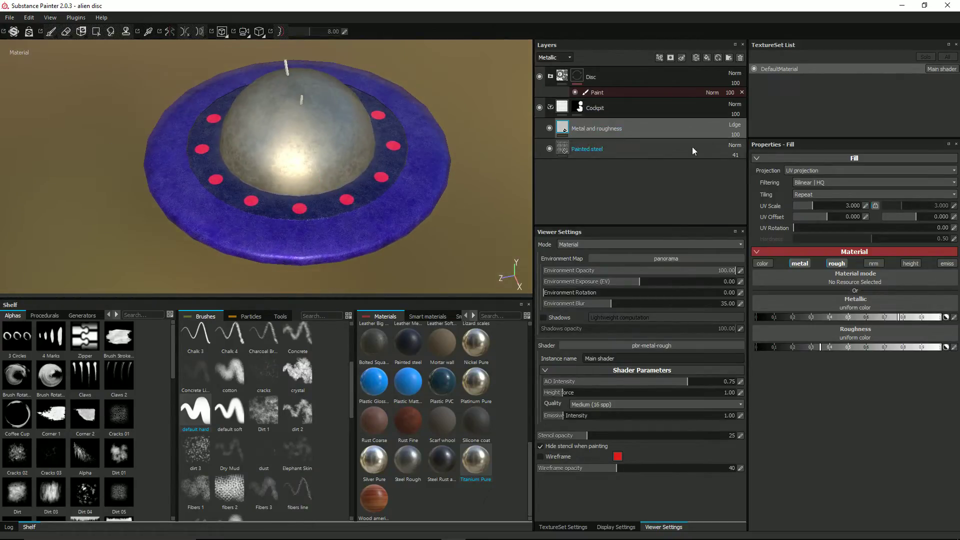
mouse_move(221, 161)
left_mouse_down("alt")
mouse_move(265, 136)
mouse_move(247, 174)
mouse_move(273, 193)
mouse_move(286, 166)
mouse_move(325, 153)
mouse_move(285, 175)
mouse_move(268, 165)
mouse_move(329, 189)
mouse_move(306, 171)
mouse_move(349, 167)
left_mouse_up("alt")
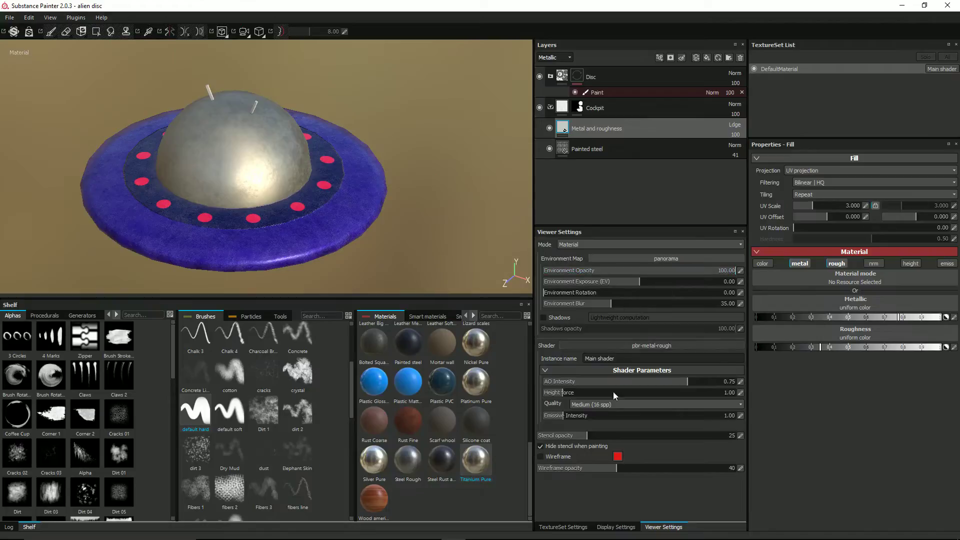
Step: Turn on the wireframe overlay and show the 2D UV layout alongside the 3D view
left_click(543, 456)
left_click_drag(229, 231, 303, 235, "alt")
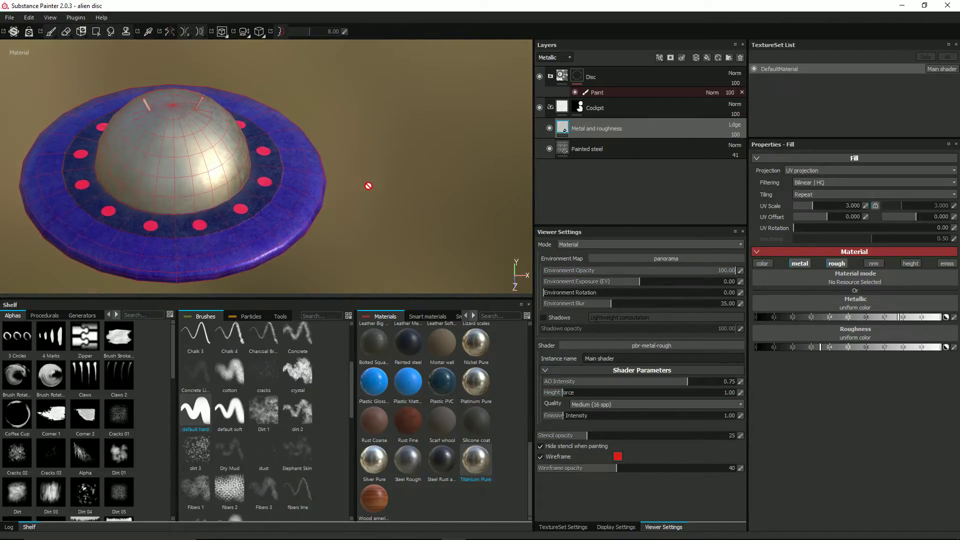
key("F1")
scroll(415, 208, "down", 4)
middle_click_drag(429, 212, 430, 94)
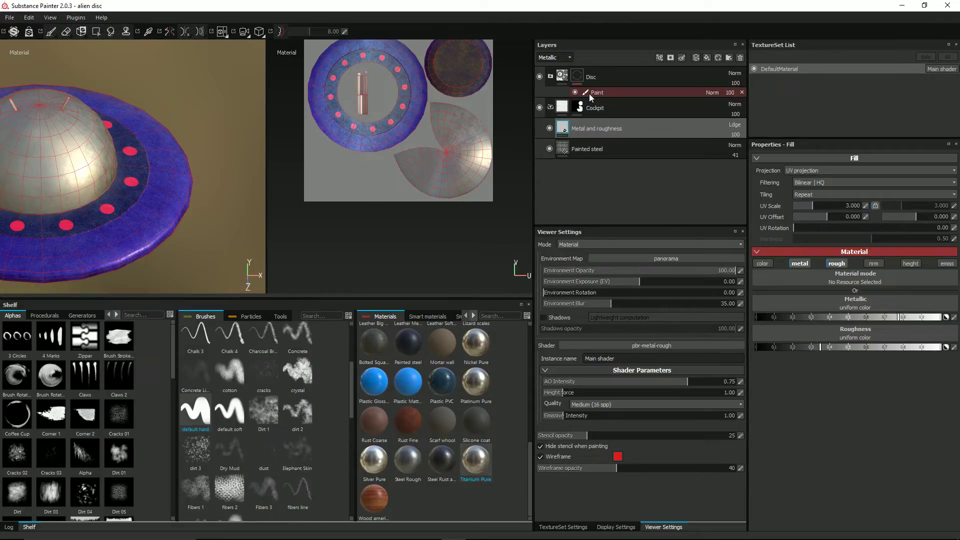
Step: Add a paint layer above Metal and roughness in the Cockpit group and name it "Front Window"
left_click(697, 58)
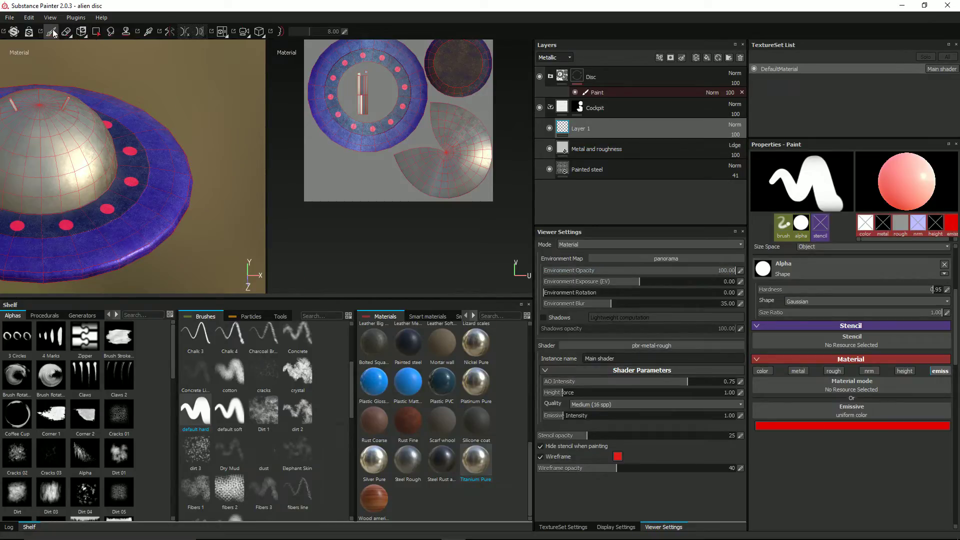
left_click_drag(397, 157, 432, 150)
mouse_move(147, 195)
left_mouse_down("alt")
mouse_move(198, 168)
mouse_move(234, 167)
mouse_move(205, 205)
mouse_move(189, 205)
left_mouse_up("alt")
key("ctrl+z")
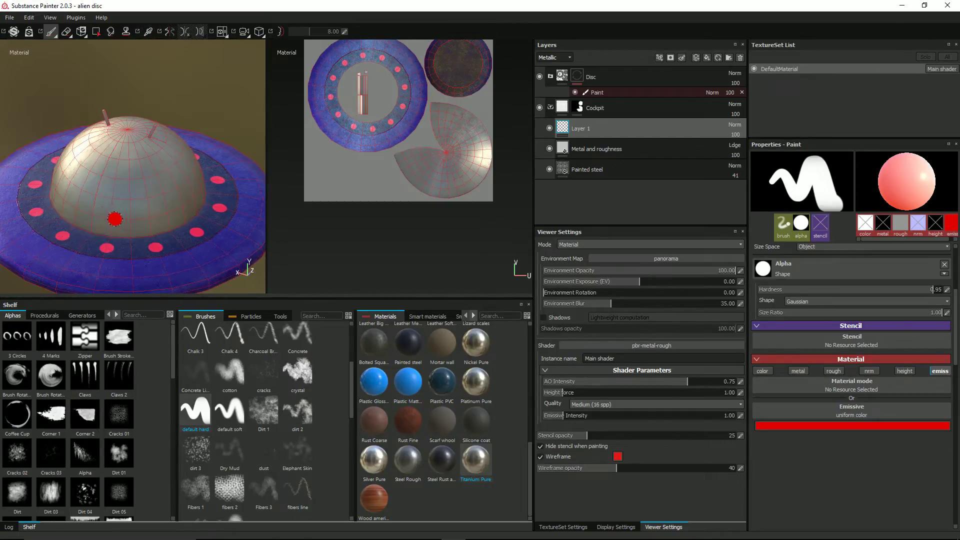
left_click_drag(100, 216, 132, 214, "alt")
middle_click_drag(132, 214, 182, 168, "alt")
scroll(180, 171, "up", 3)
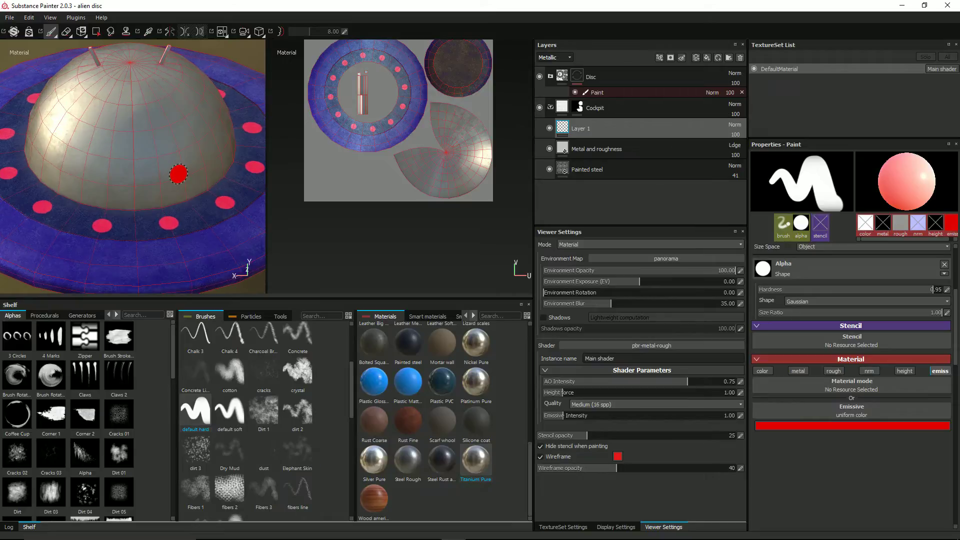
scroll(179, 174, "up", 2)
left_click_drag(173, 169, 172, 146, "alt")
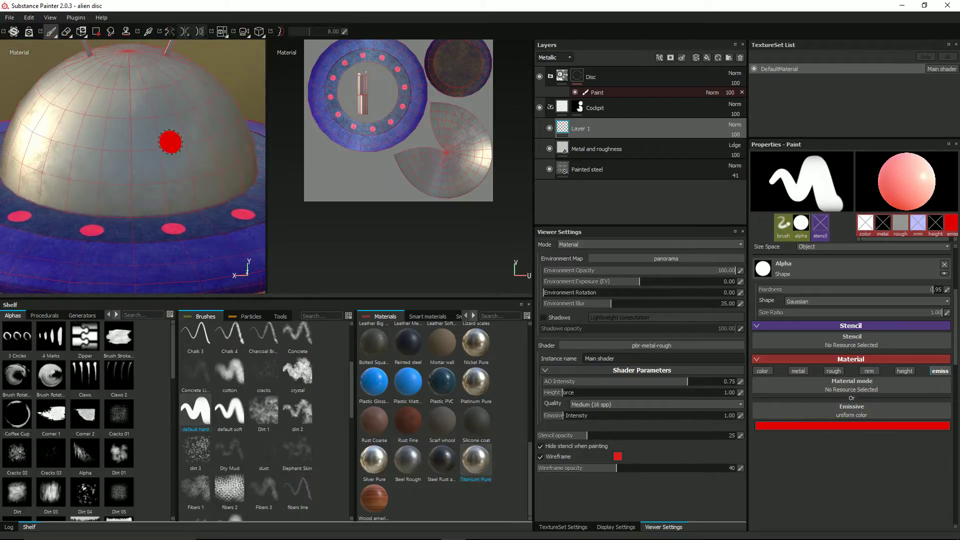
mouse_move(166, 190)
left_mouse_down("alt")
mouse_move(118, 188)
mouse_move(124, 200)
mouse_move(130, 193)
left_mouse_up("alt")
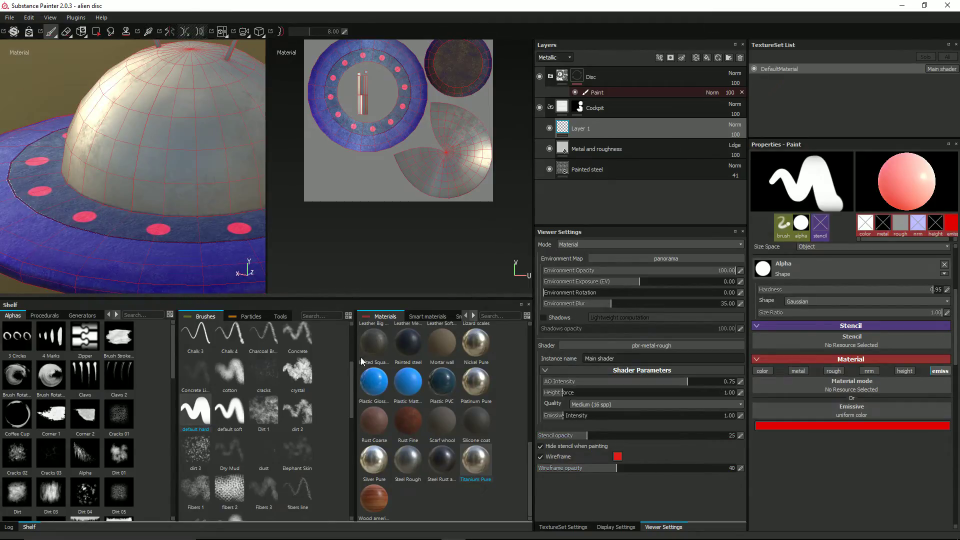
mouse_move(129, 143)
left_mouse_down("alt")
mouse_move(156, 146)
mouse_move(171, 133)
left_mouse_up("alt")
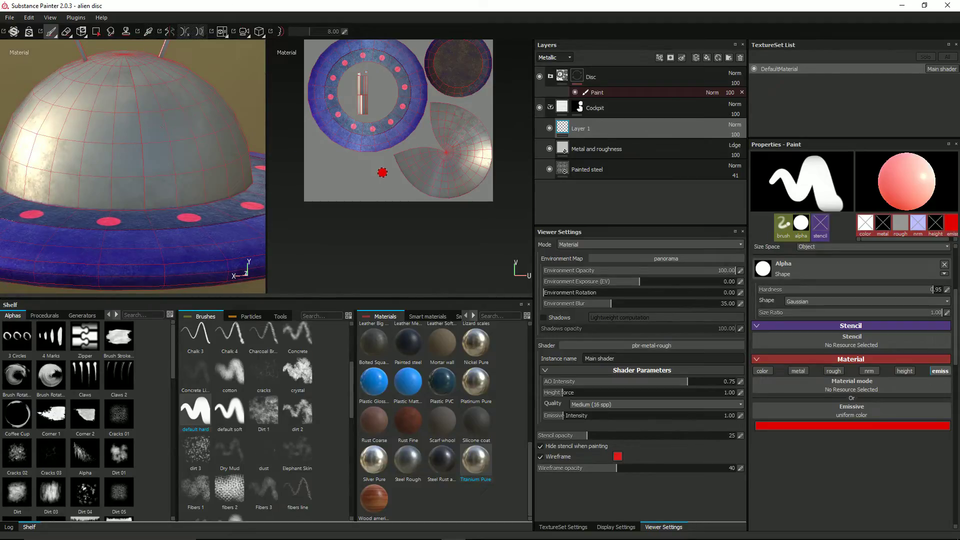
double_click(583, 129)
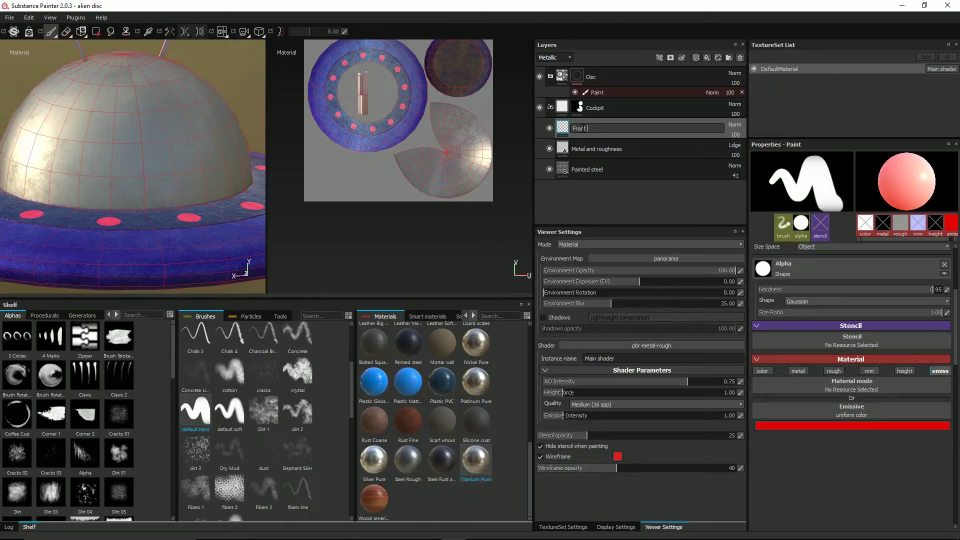
type("Front Window")
key("Return")
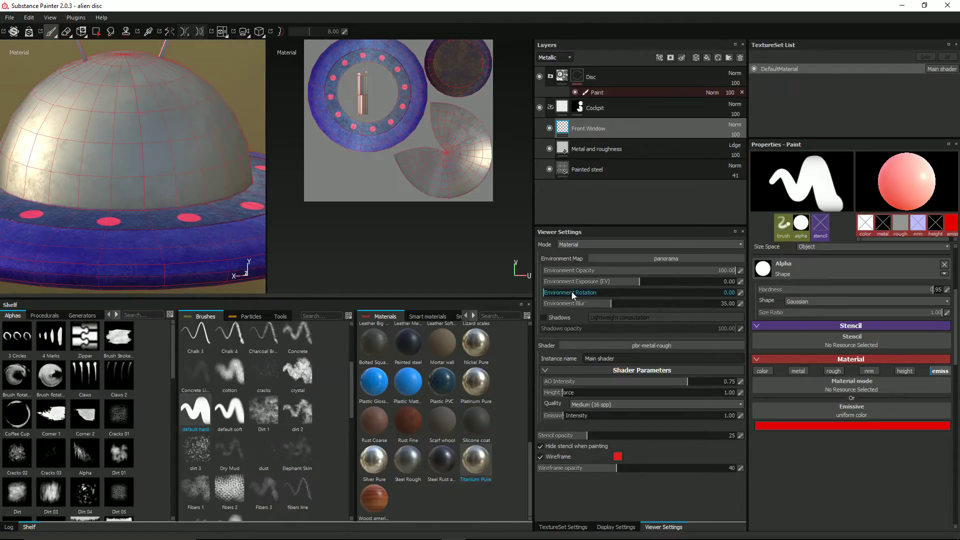
Step: Set the paint brush's alpha to the line shape
left_click(821, 268)
scroll(863, 350, "down", 6)
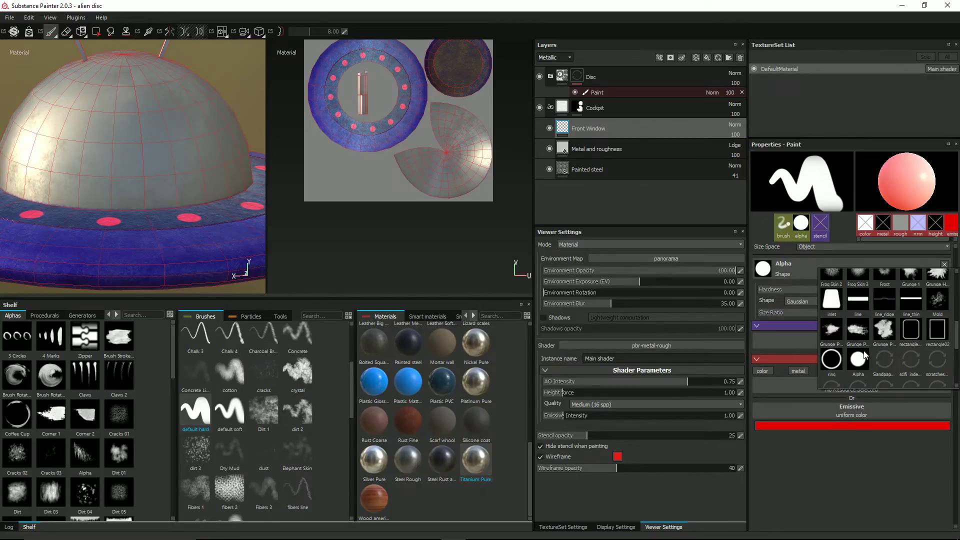
left_click(856, 304)
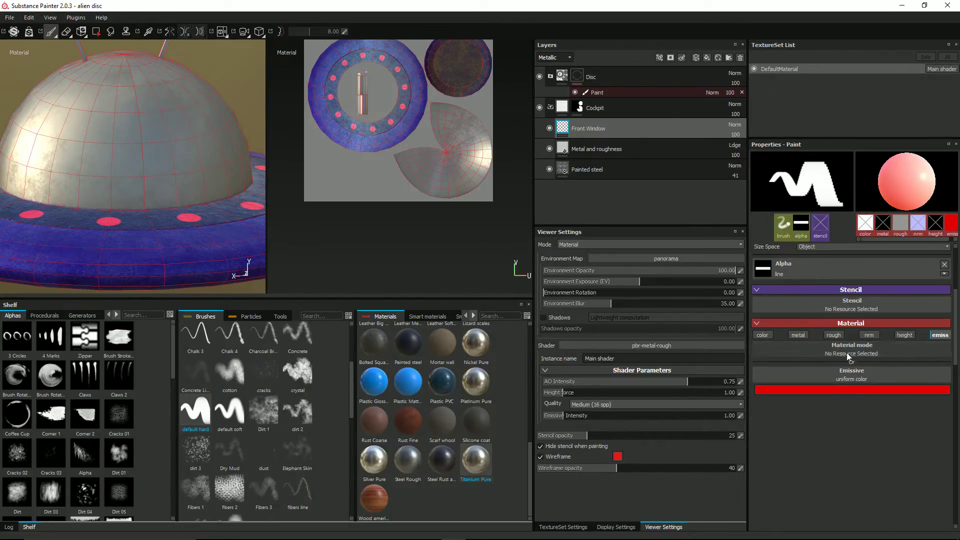
left_click(832, 379)
scroll(889, 401, "down", 5)
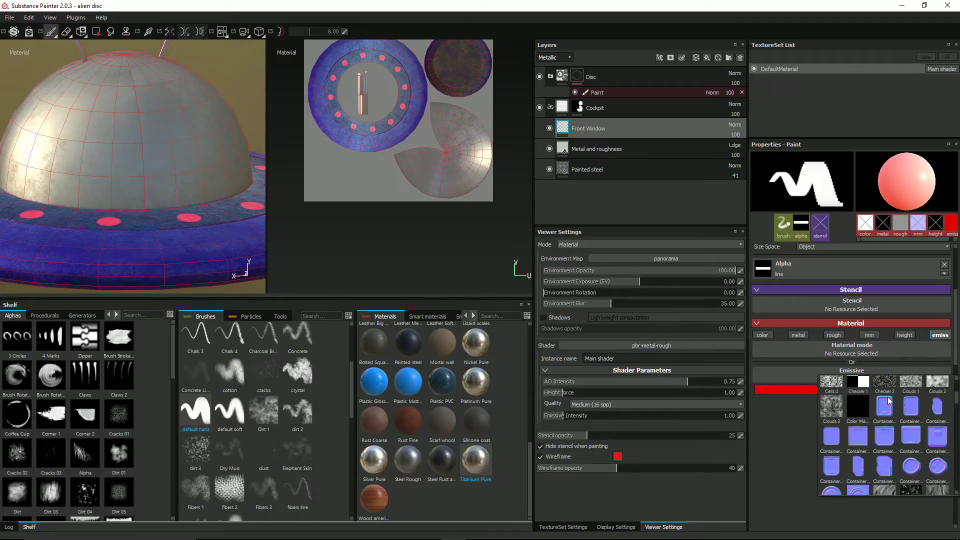
scroll(889, 401, "down", 3)
left_click(730, 416)
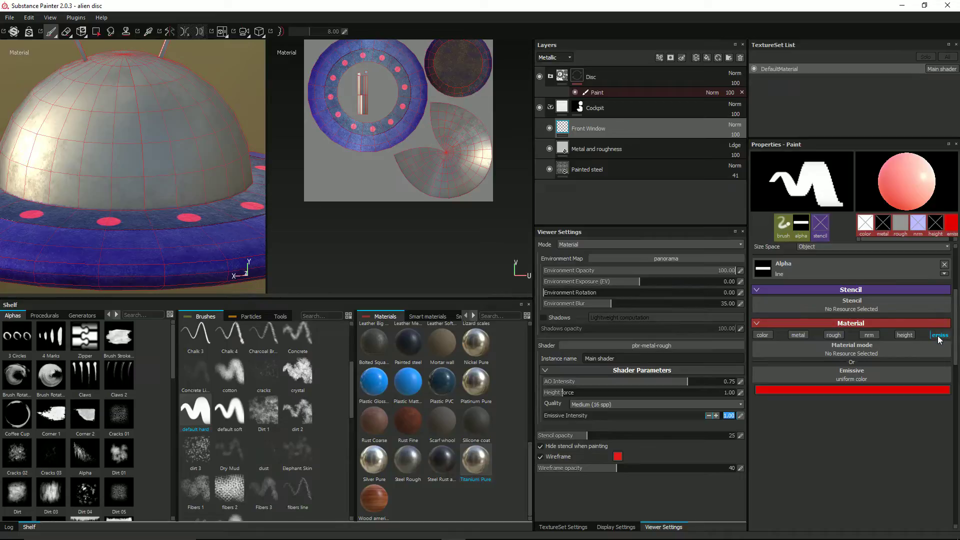
Step: Limit the brush to color and height, with a dark grey base color of 0.122 and height at its positive maximum
left_click(905, 335)
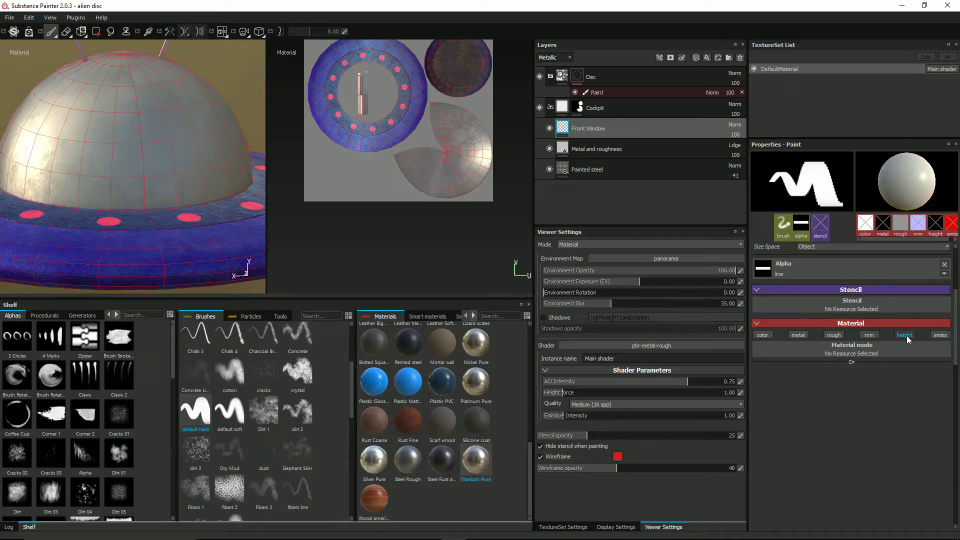
left_click(763, 335)
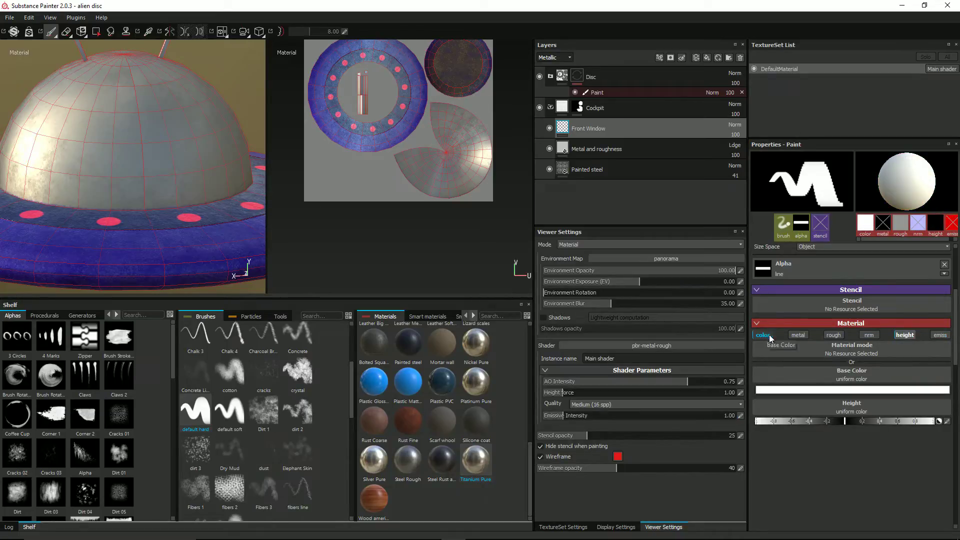
left_click(820, 390)
left_click_drag(870, 367, 803, 394)
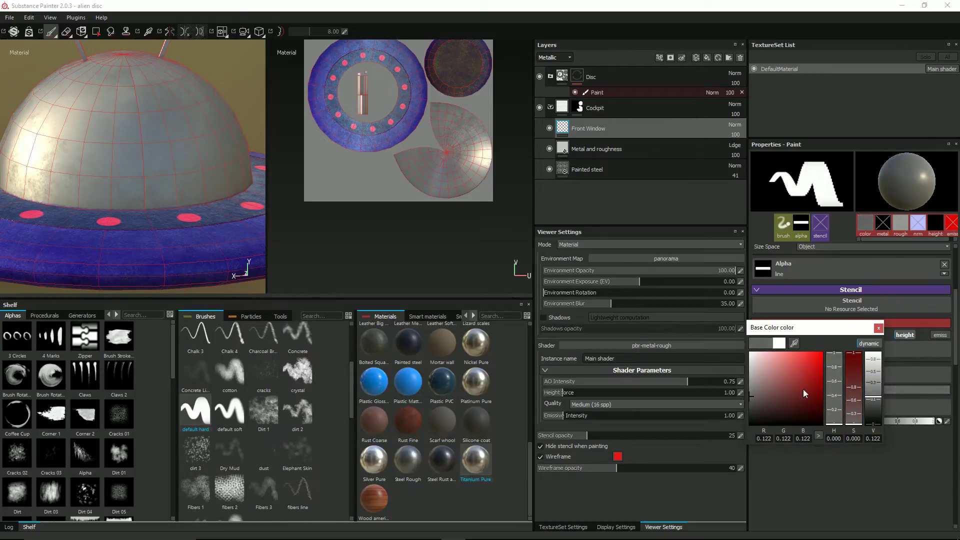
left_click(879, 328)
left_click_drag(847, 421, 940, 423)
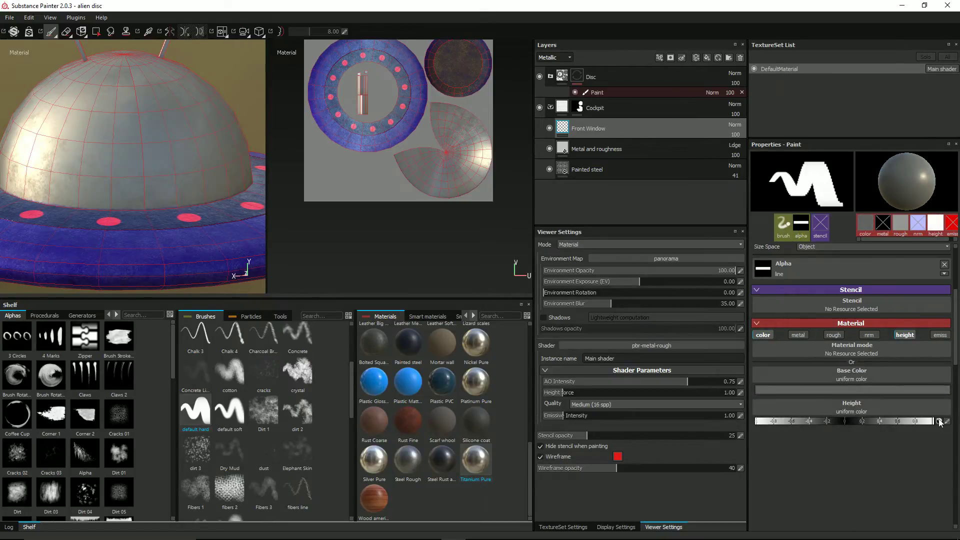
Step: Turn on symmetry painting and show only the 3D view, framed on the front of the dome
mouse_move(143, 185)
left_mouse_down("alt")
mouse_move(154, 188)
mouse_move(92, 144)
mouse_move(138, 146)
left_mouse_up("alt")
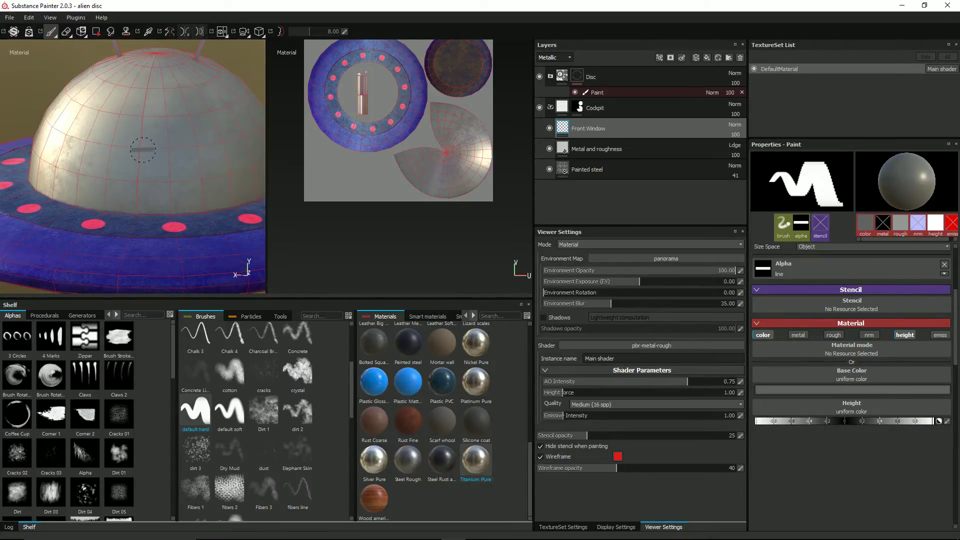
left_click(172, 33)
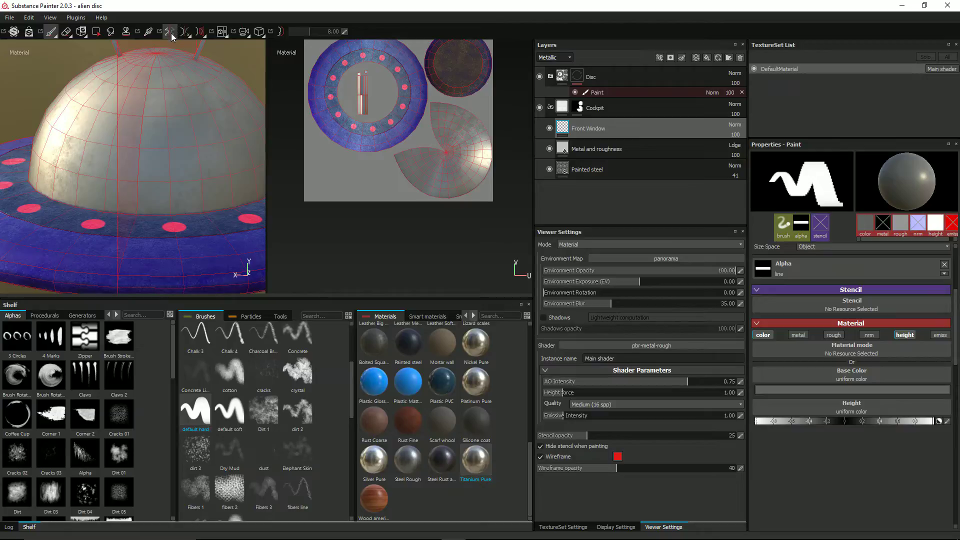
left_click_drag(159, 113, 161, 111, "alt")
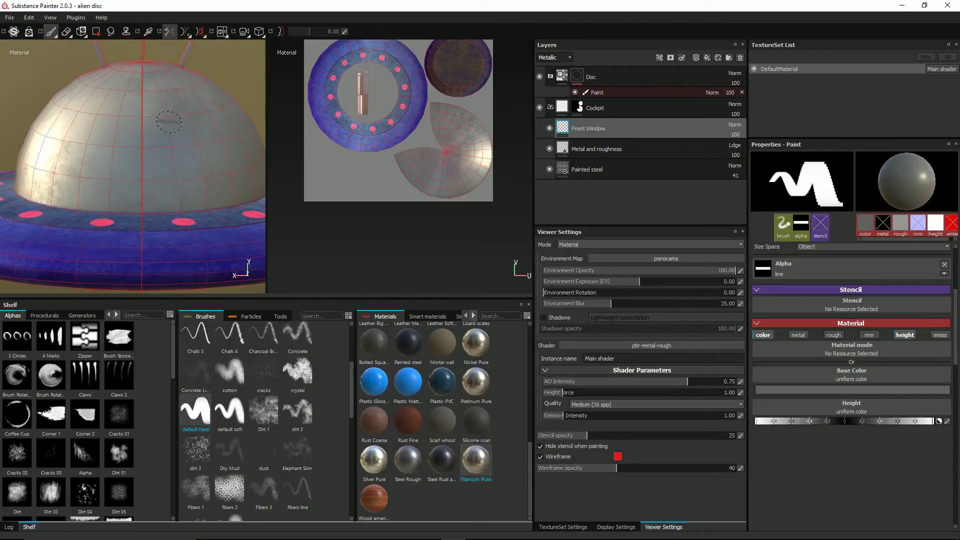
scroll(163, 115, "up", 3)
key("F2")
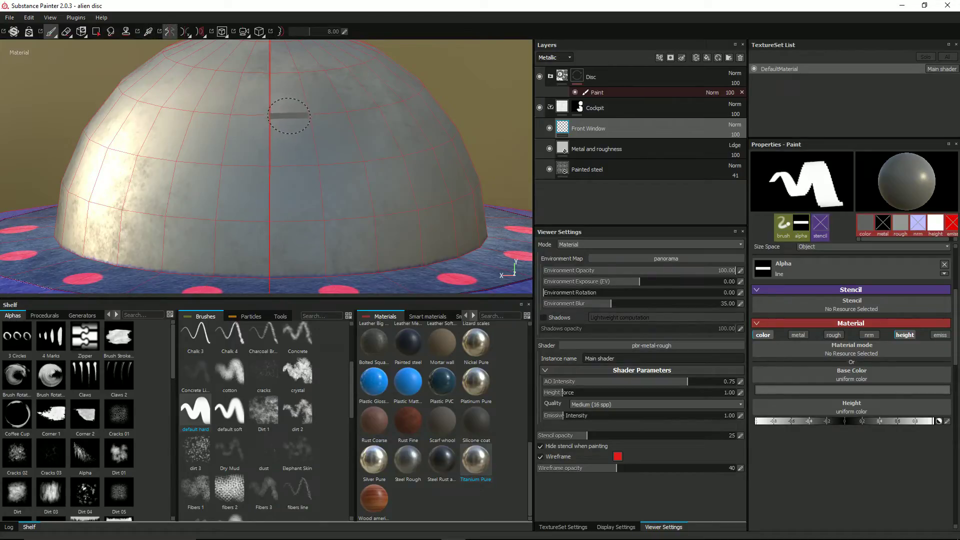
Step: Paint a mirrored horizontal line across the dome's upper front as the window's top edge, following the wireframe ring
left_click(289, 115, "shift")
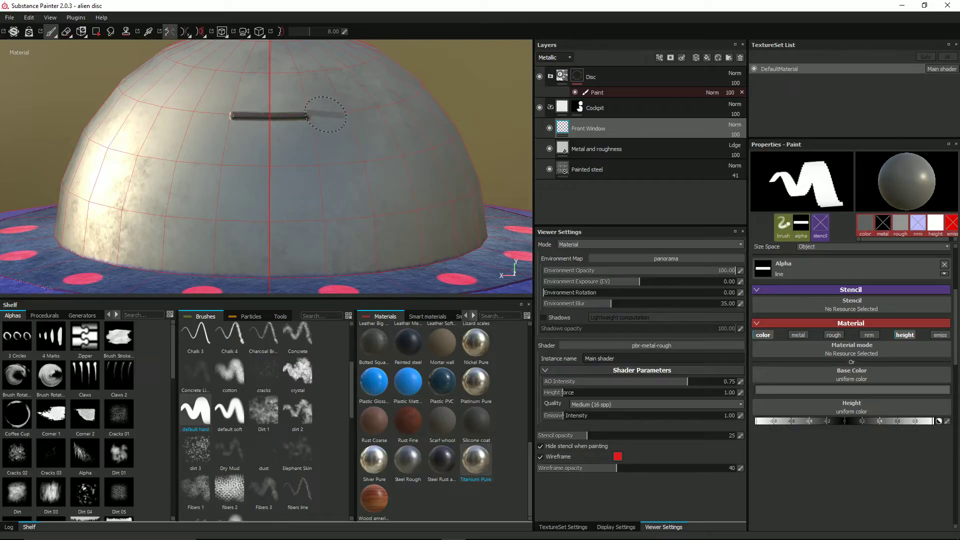
key("ctrl+z")
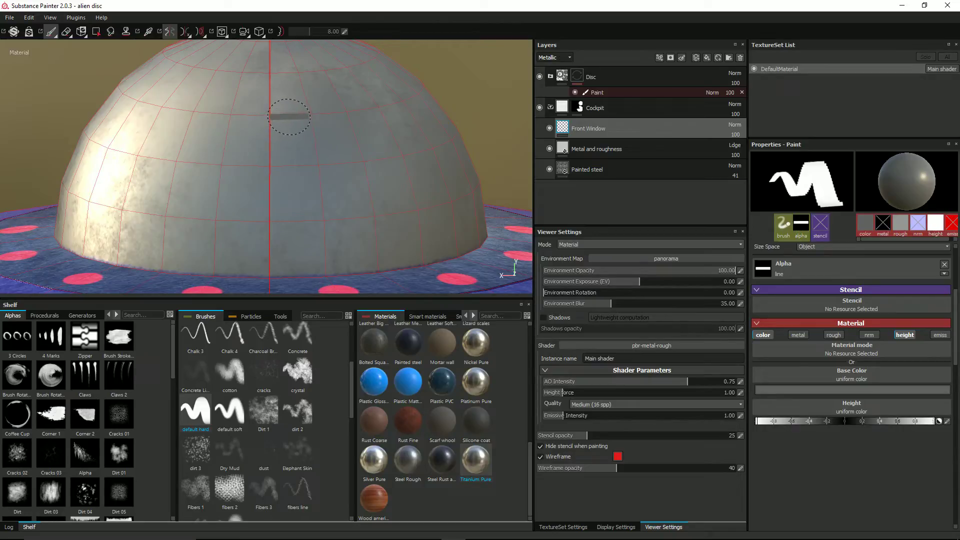
left_click_drag(289, 116, 329, 116)
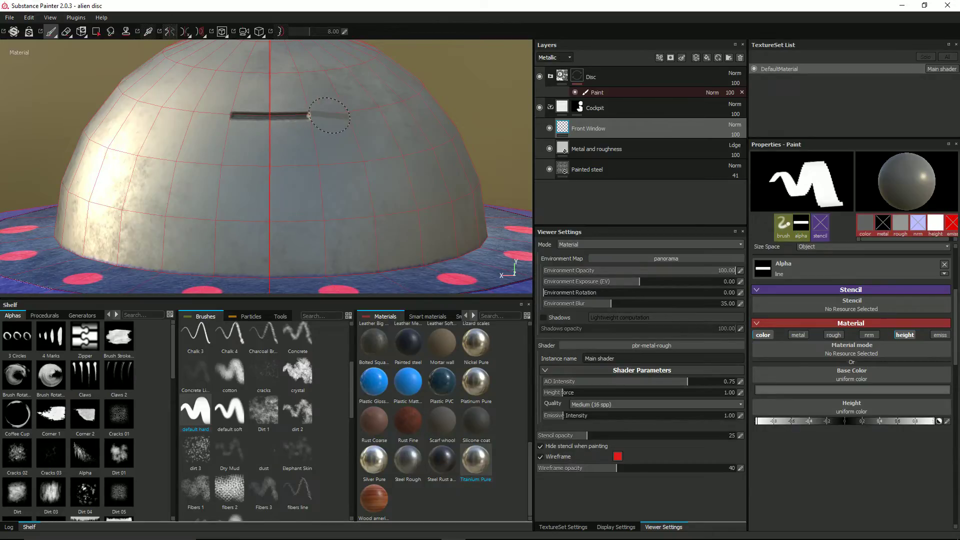
key("l")
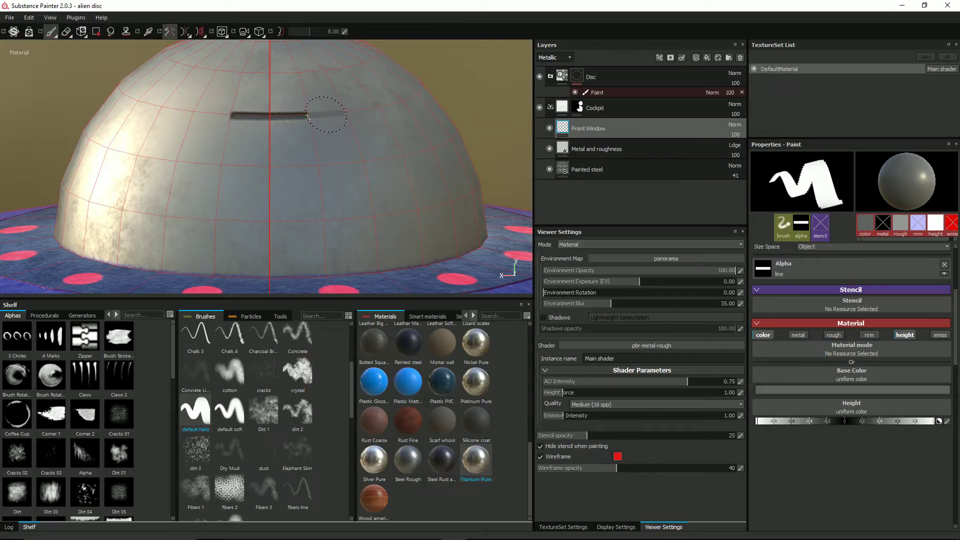
left_click(345, 114, "shift")
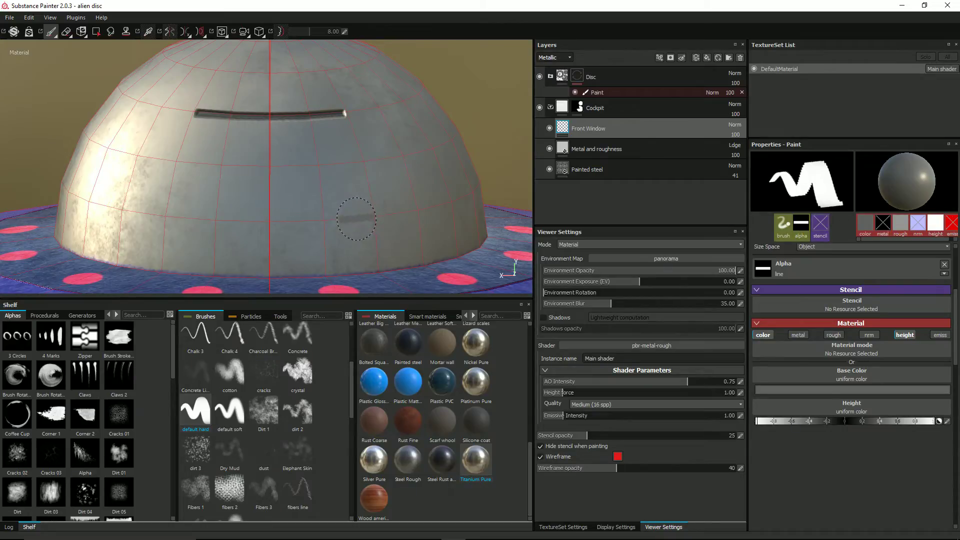
Step: Paint mirrored horizontal line segments across the dome's lower front as the window's bottom edge, following the lower wireframe ring
left_click(356, 217)
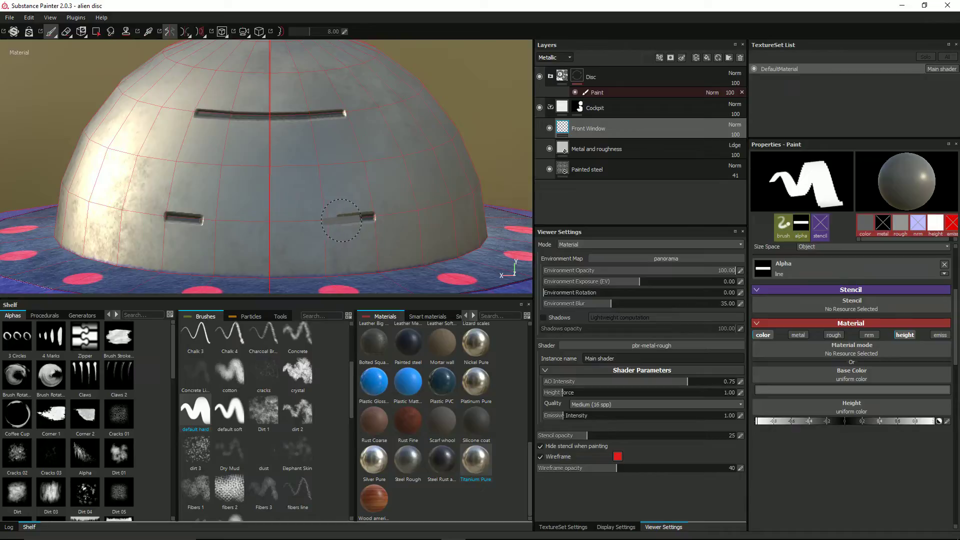
left_click(344, 219)
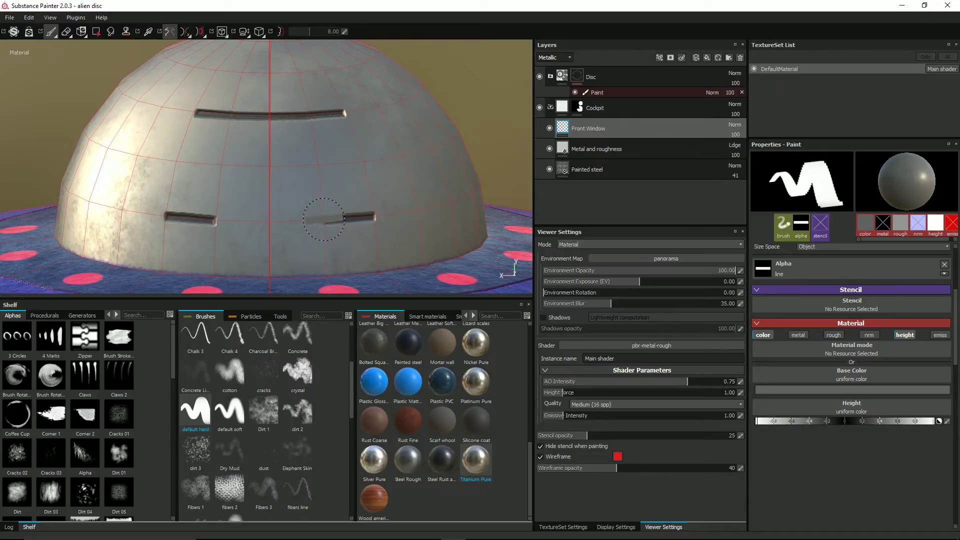
left_click_drag(311, 219, 296, 224)
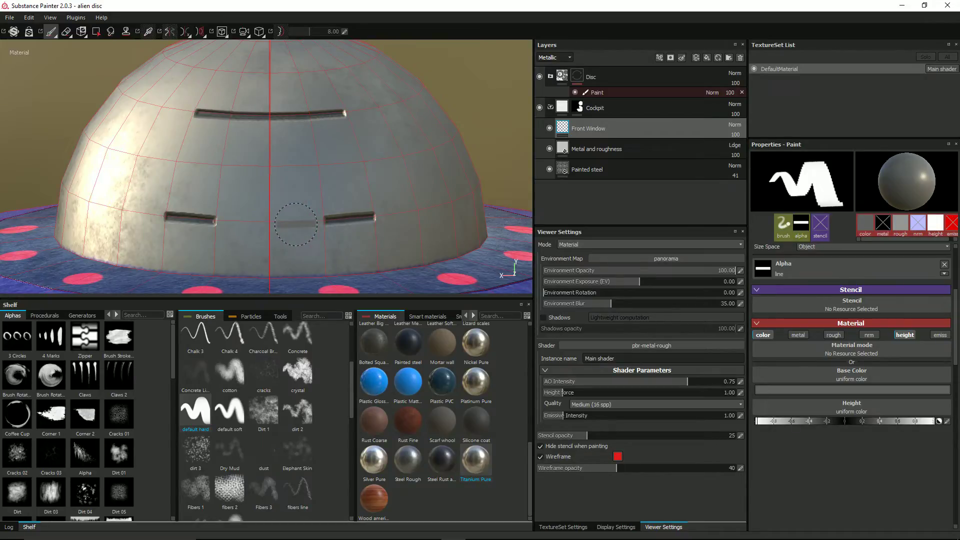
key("l")
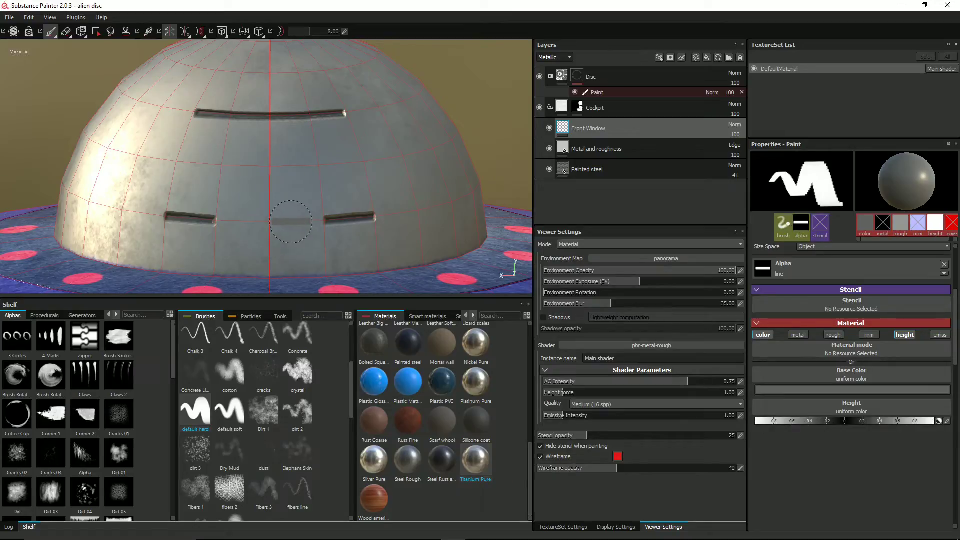
left_click(291, 221, "shift")
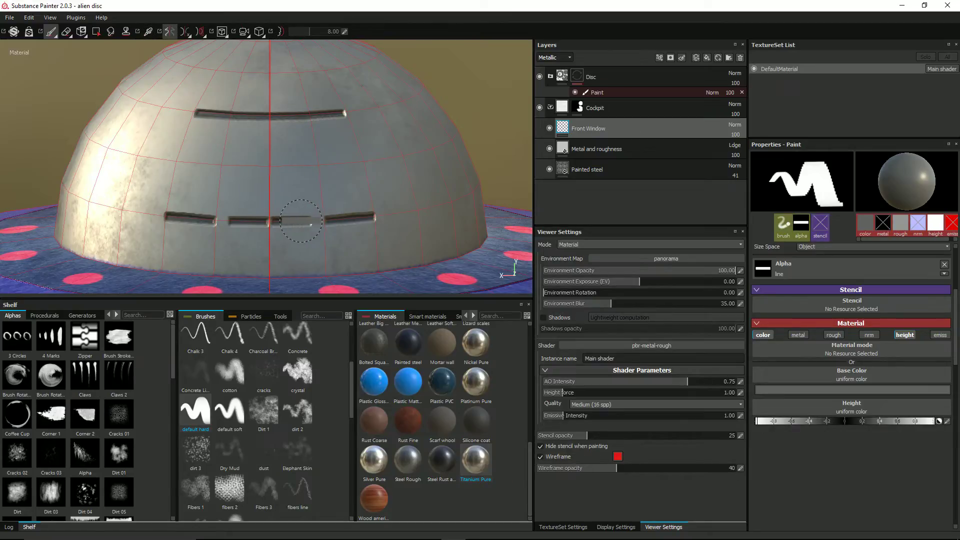
left_click(223, 220, "shift")
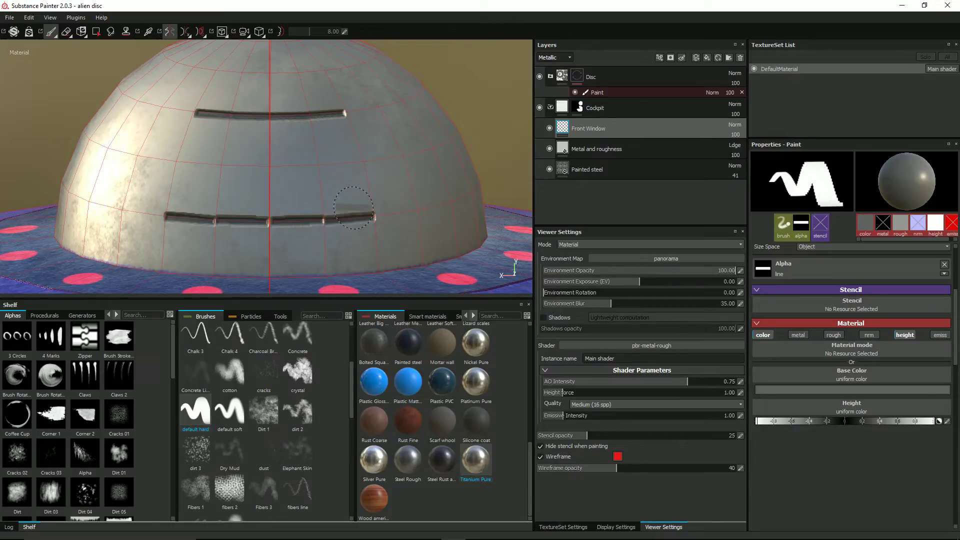
Step: Undo the last bottom-edge stroke, fine-tune the brush angle and paint across the gaps to make the window's bottom edge one continuous line
scroll(321, 170, "up", 3)
middle_click_drag(298, 147, 244, 66, "alt")
scroll(257, 86, "up", 3)
key("ctrl+z")
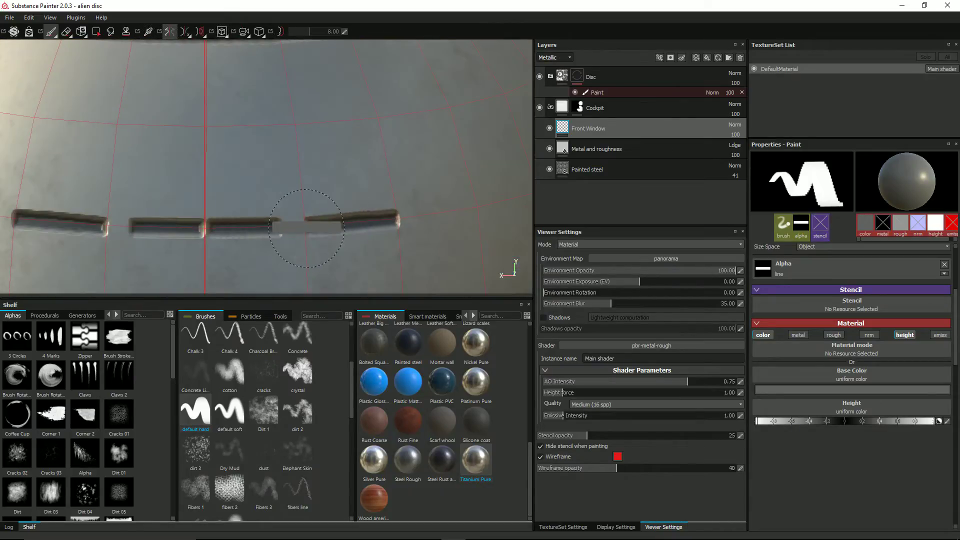
scroll(863, 304, "up", 3)
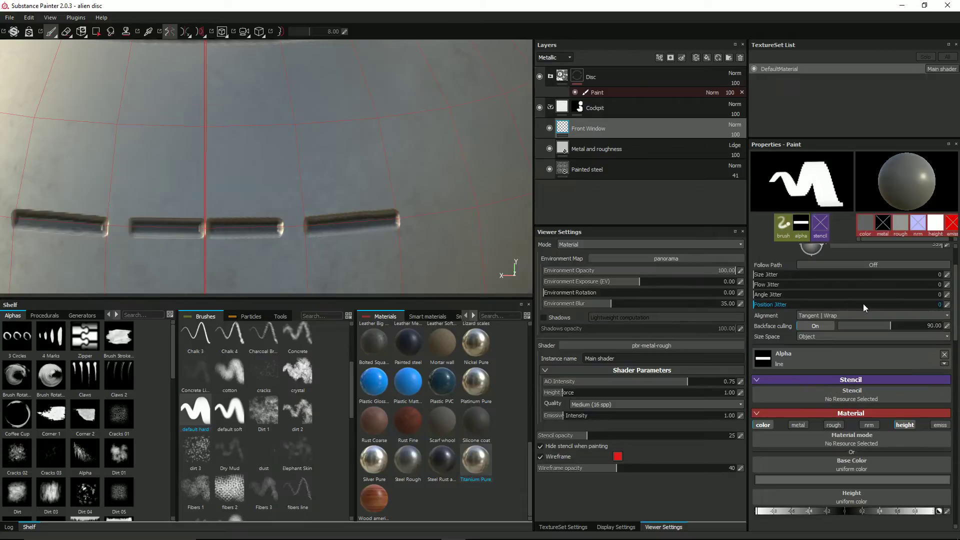
scroll(863, 302, "up", 2)
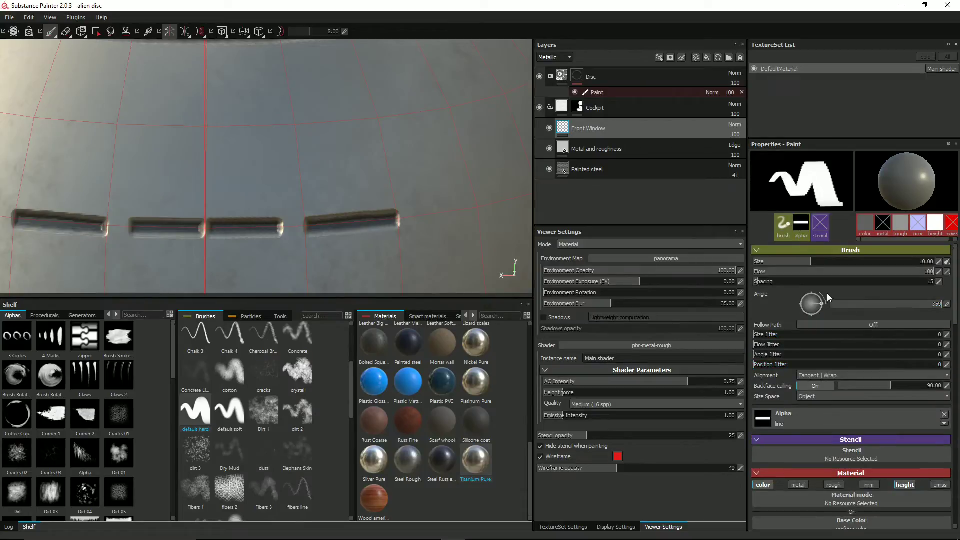
left_click_drag(325, 232, 293, 224)
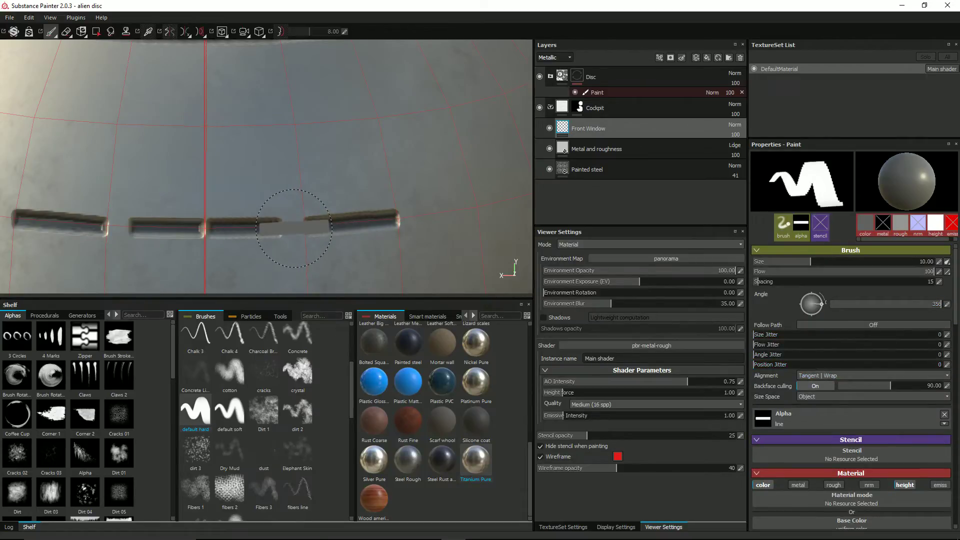
key("l")
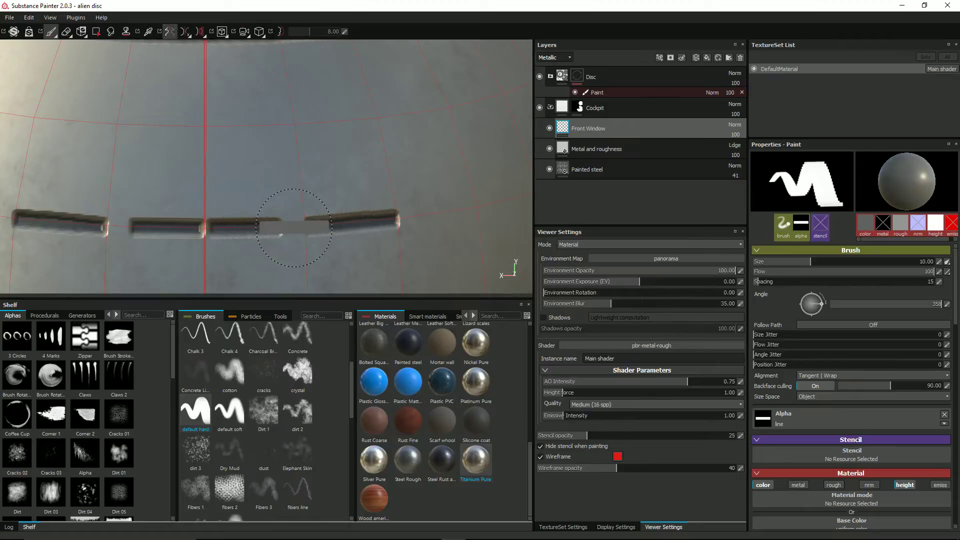
left_click(294, 226)
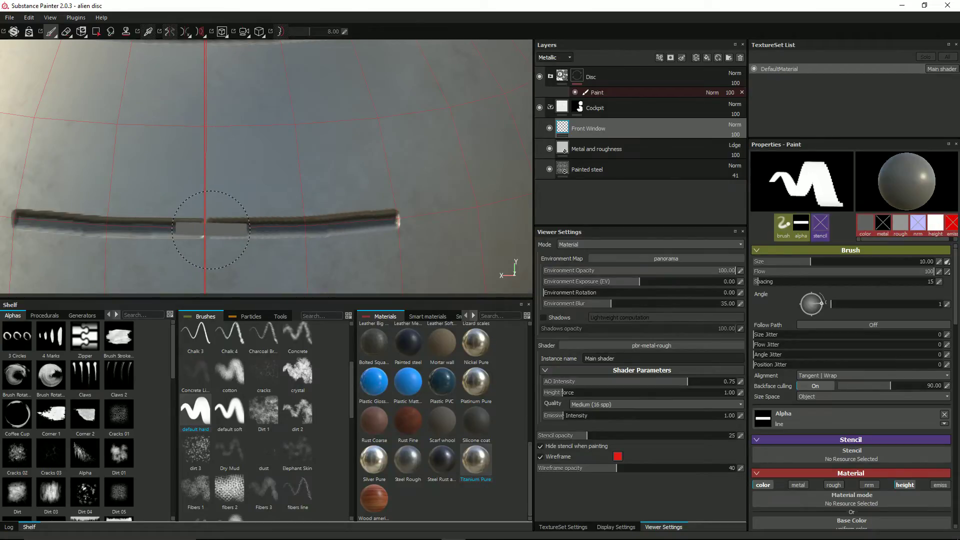
key("l")
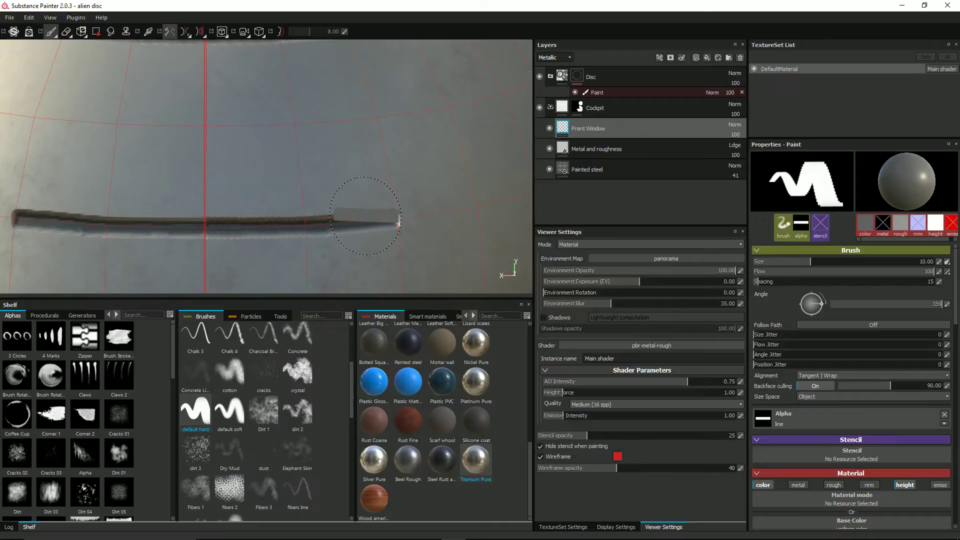
Step: Set the brush angle to 71 and paint the upper halves of the window's slanted side edges down from the top line's ends
scroll(366, 216, "down", 6)
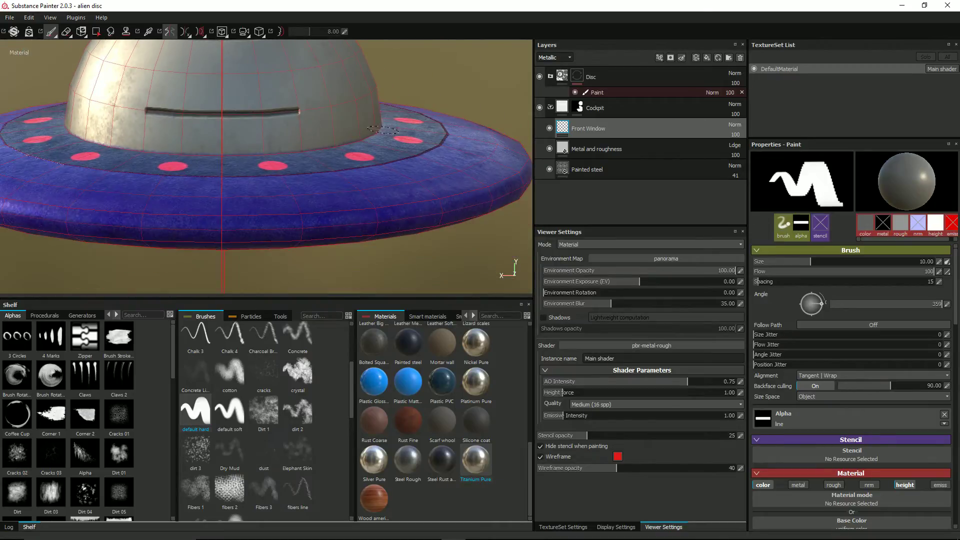
left_click_drag(383, 130, 390, 208, "alt")
left_click_drag(276, 133, 276, 136, "ctrl")
scroll(276, 133, "up", 3)
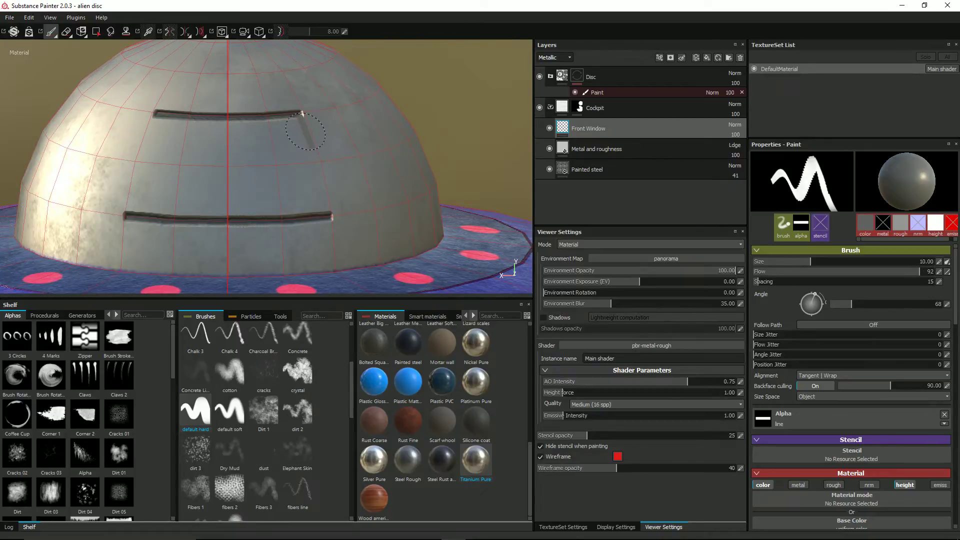
left_click_drag(302, 114, 302, 114, "ctrl")
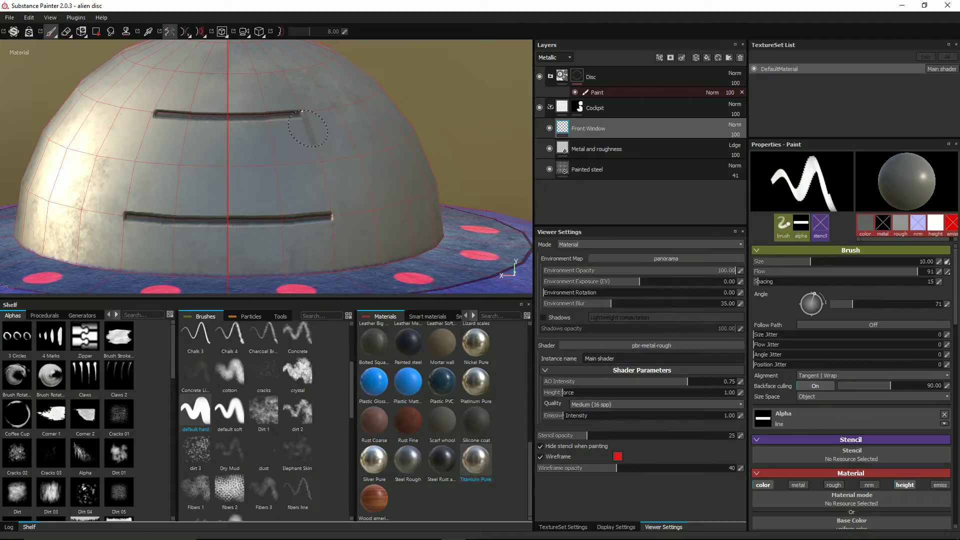
left_click(308, 128)
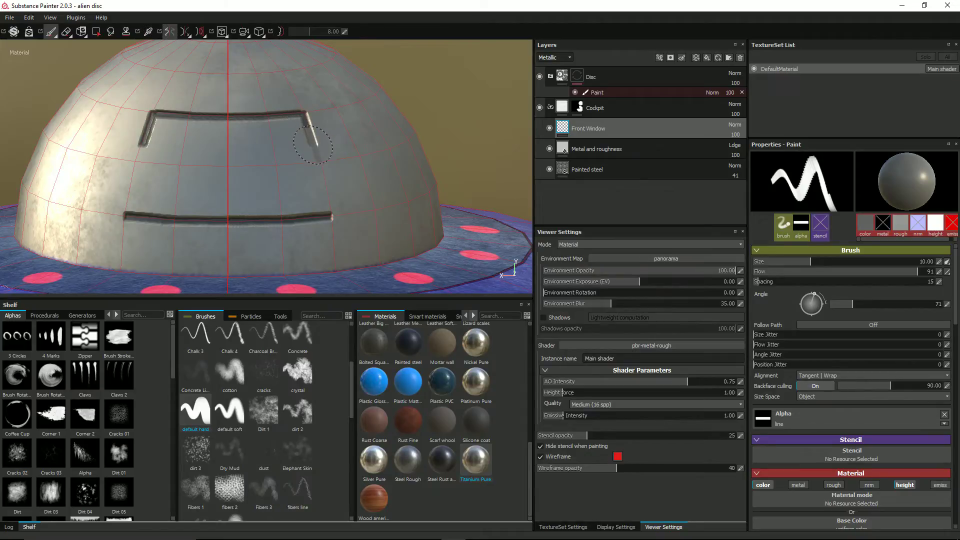
left_click(314, 146)
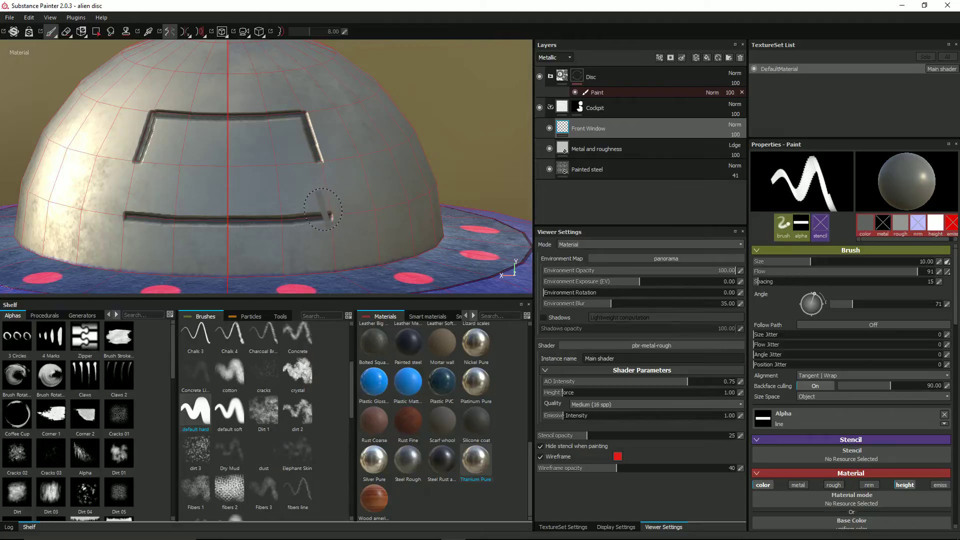
Step: Set the brush angle to 77 and paint the lower halves of the side edges, joining them to the bottom edge to close the frame
left_click_drag(331, 195, 330, 194, "ctrl")
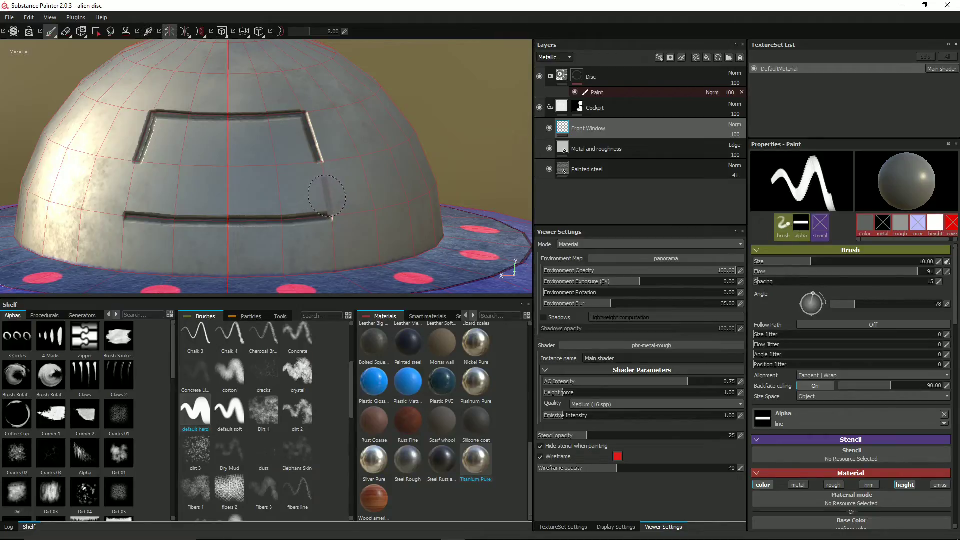
mouse_move(327, 197)
left_mouse_down()
mouse_move(331, 213)
mouse_move(322, 174)
left_mouse_up()
key("l")
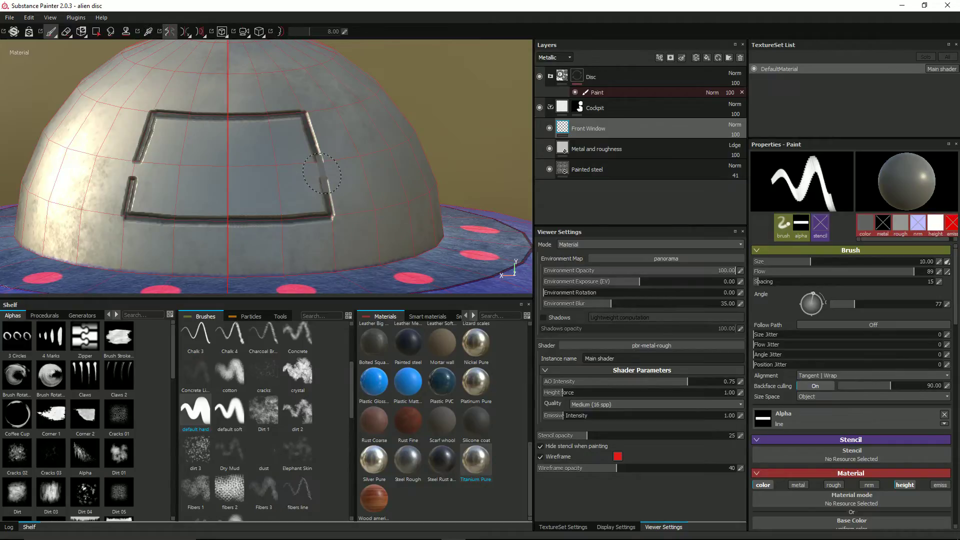
left_click(321, 172)
scroll(396, 180, "up", 4)
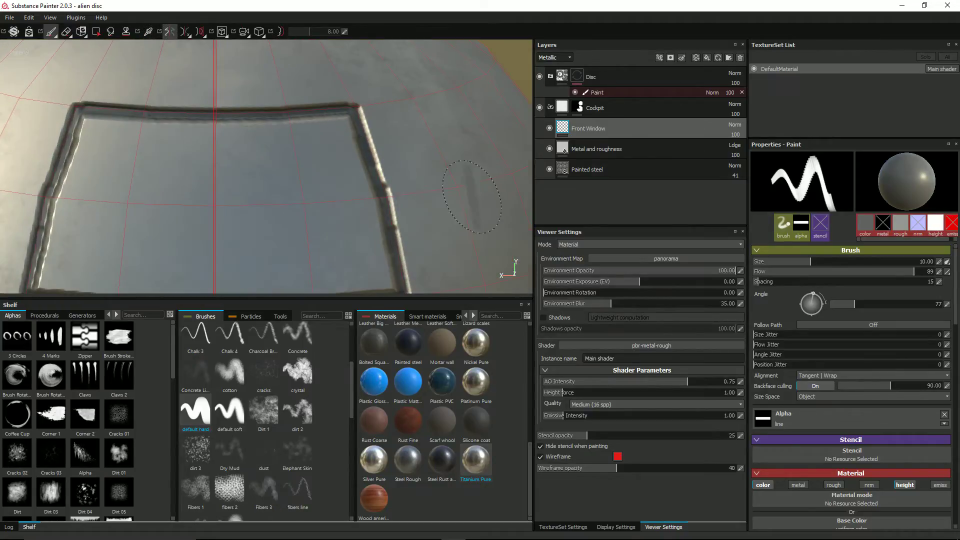
scroll(435, 200, "down", 2)
scroll(253, 165, "down", 3)
mouse_move(254, 166)
left_mouse_down("alt")
mouse_move(264, 170)
mouse_move(254, 174)
left_mouse_up("alt")
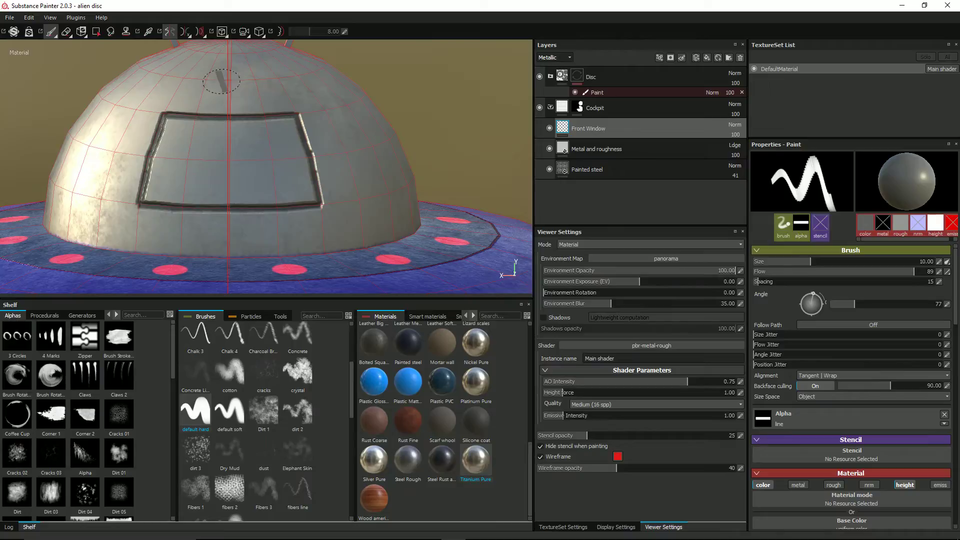
Step: Turn off symmetry painting and switch to the default hard brush
left_click(170, 33)
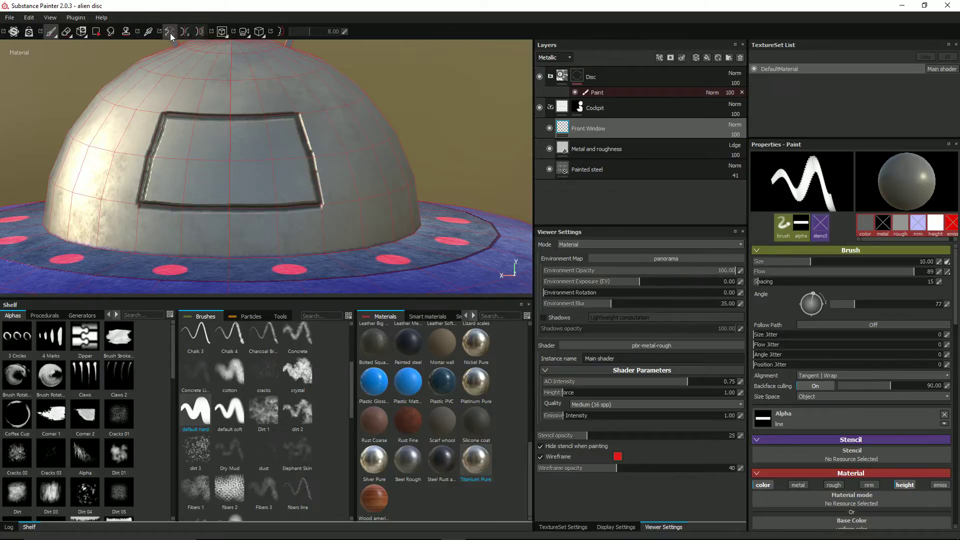
left_click(807, 418)
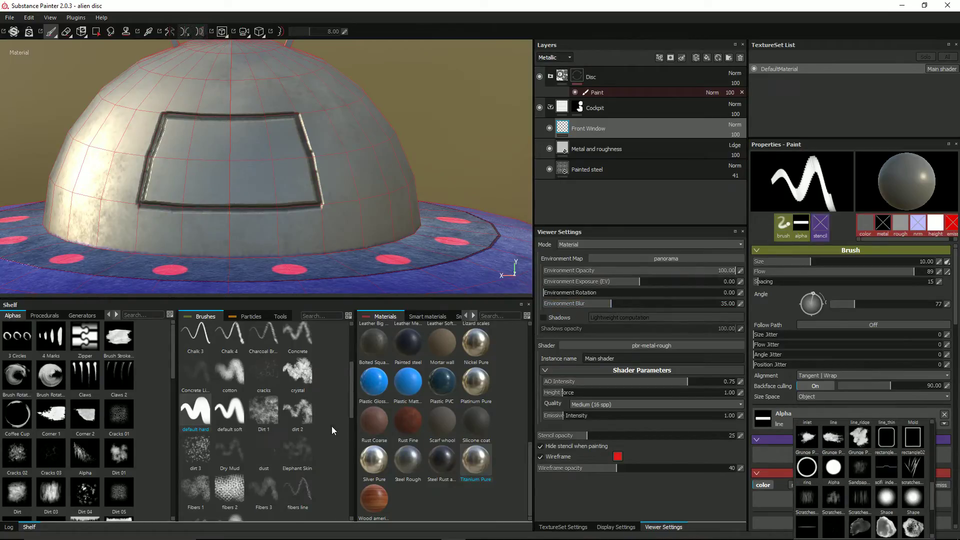
left_click(204, 413)
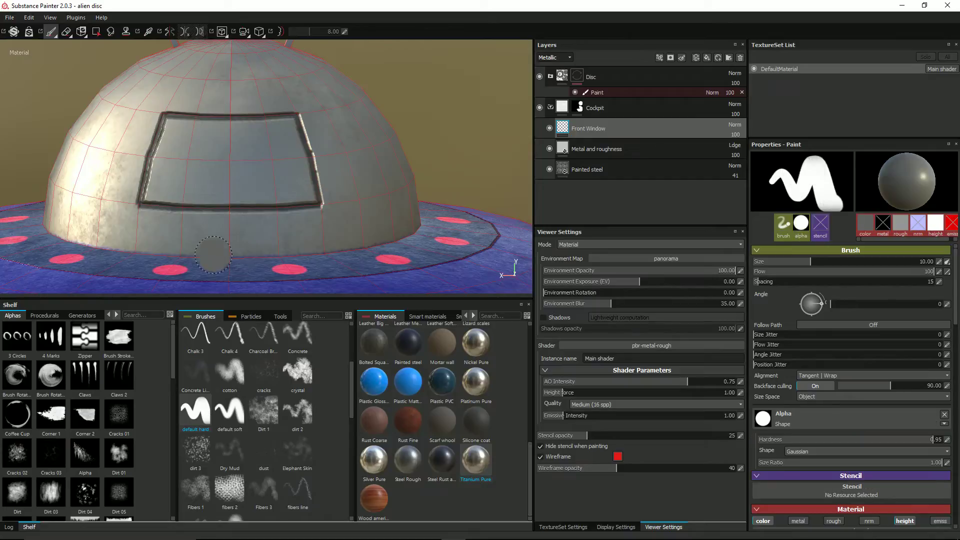
Step: Start filling the inside of the window frame with dark grey, reducing the brush size to 4.10 for the area along one side edge
mouse_move(207, 176)
left_mouse_down()
mouse_move(240, 174)
mouse_move(193, 167)
mouse_move(169, 123)
left_mouse_up()
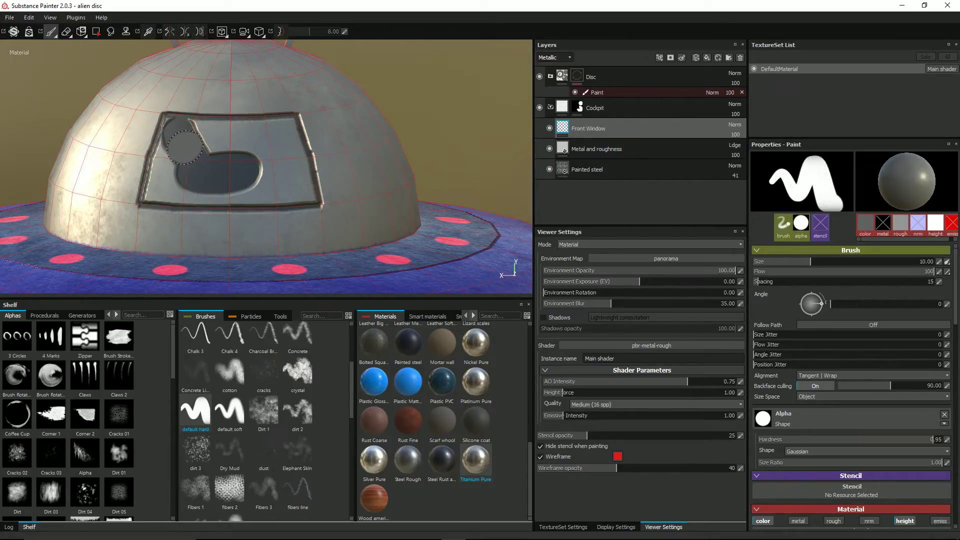
right_click_drag(169, 123, 159, 123, "ctrl")
left_click_drag(169, 145, 153, 188)
right_click_drag(155, 187, 153, 193, "ctrl")
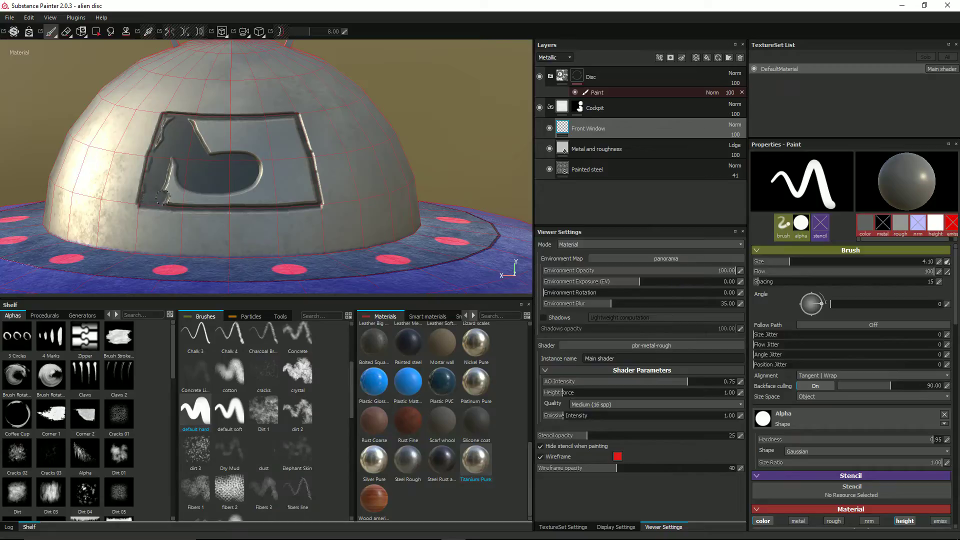
Step: Try to fill along the window's bottom and top edges with the small brush
left_click_drag(163, 197, 242, 198)
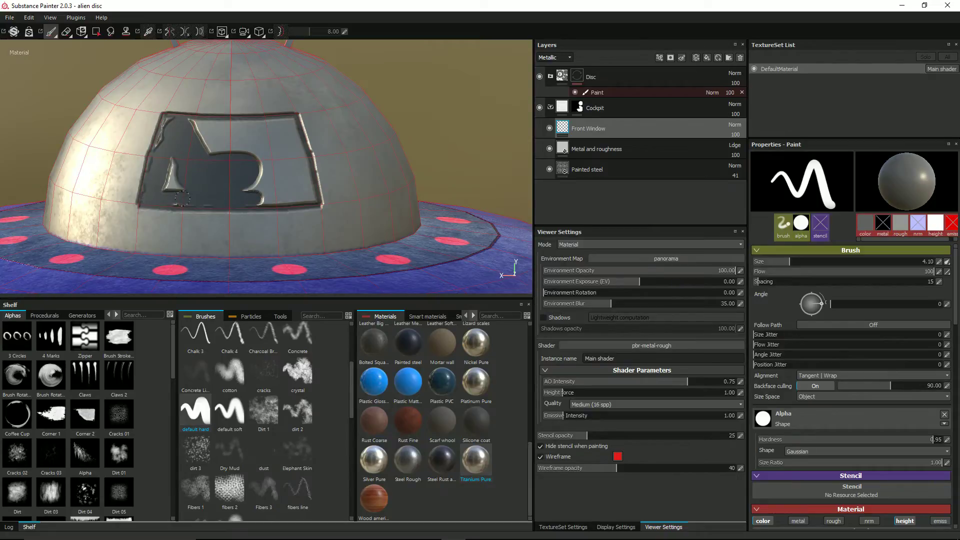
mouse_move(265, 200)
left_mouse_down()
mouse_move(301, 199)
mouse_move(273, 183)
mouse_move(287, 189)
left_mouse_up()
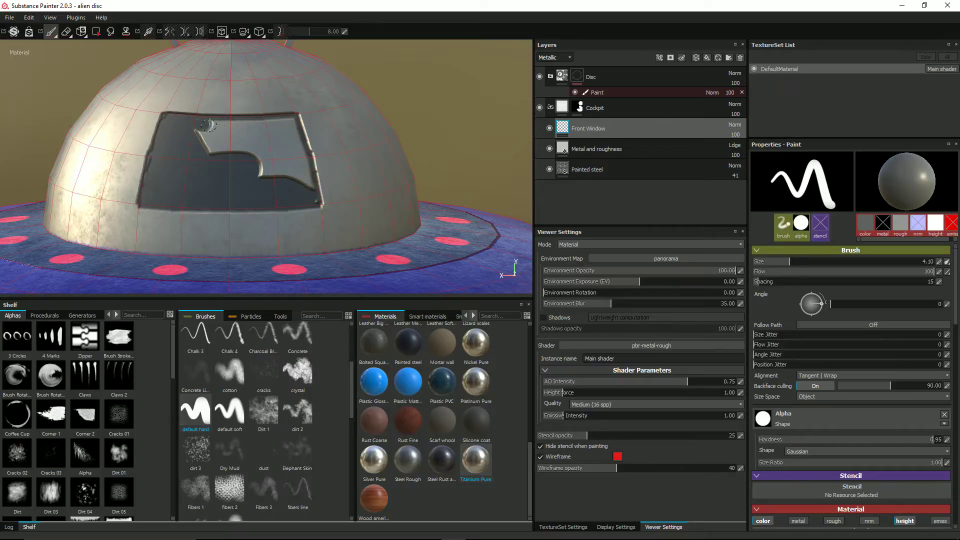
left_click_drag(207, 125, 276, 129)
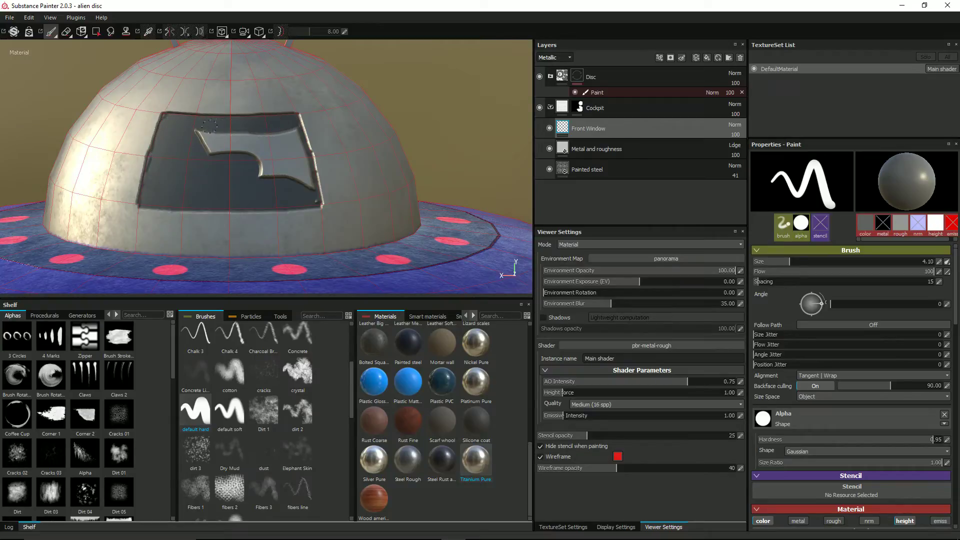
Step: Fill the rest of the window out to its frame, using brush size 14.18 for the middle and 4.52 for the edges and corners
mouse_move(209, 126)
left_mouse_down()
mouse_move(276, 140)
mouse_move(265, 158)
mouse_move(275, 185)
mouse_move(305, 185)
left_mouse_up()
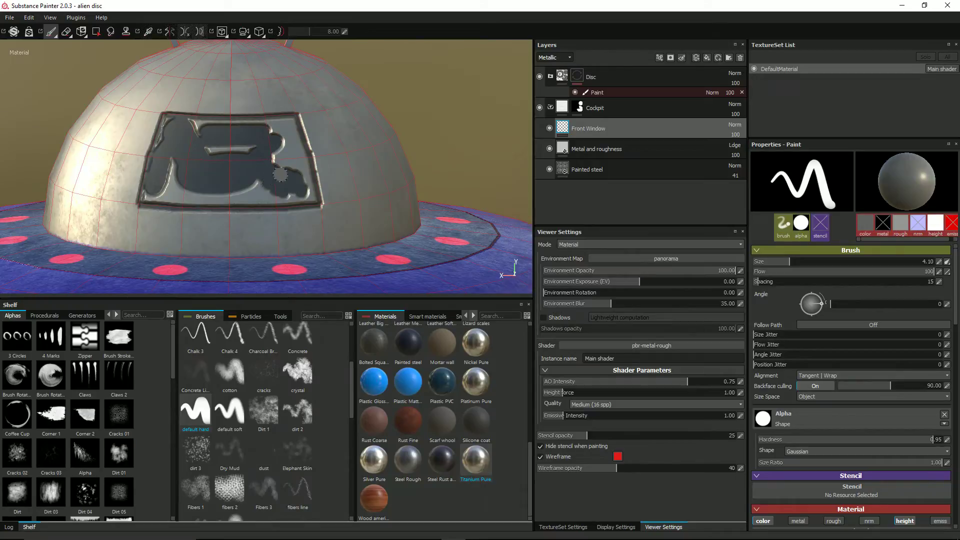
right_click_drag(229, 179, 260, 179, "ctrl")
left_click_drag(228, 176, 230, 166)
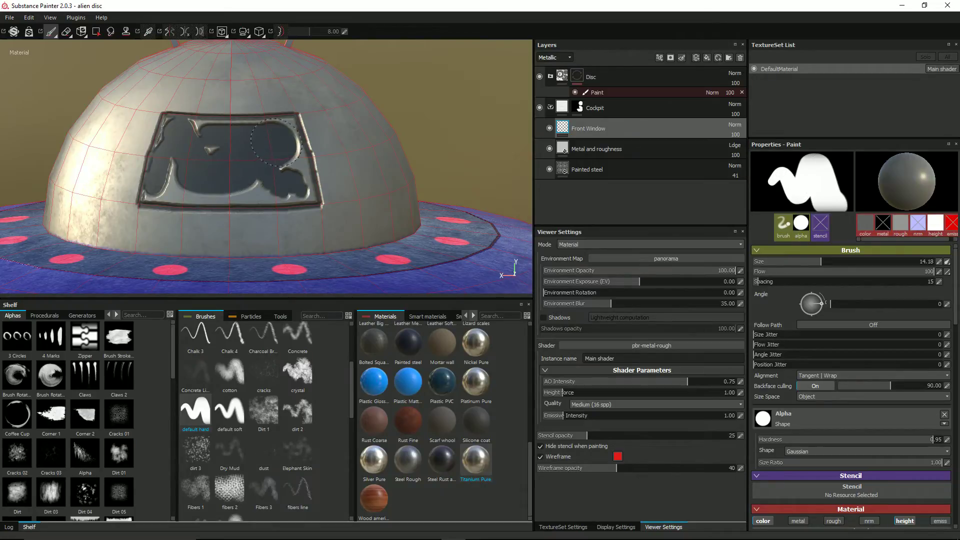
mouse_move(276, 143)
left_mouse_down()
mouse_move(295, 150)
mouse_move(303, 170)
mouse_move(286, 197)
mouse_move(175, 184)
left_mouse_up()
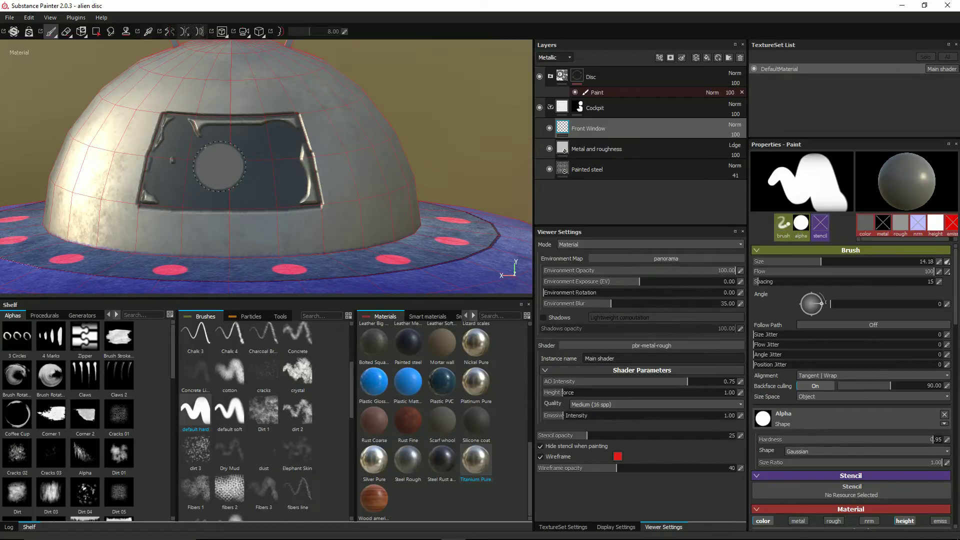
right_click_drag(214, 161, 200, 156, "ctrl")
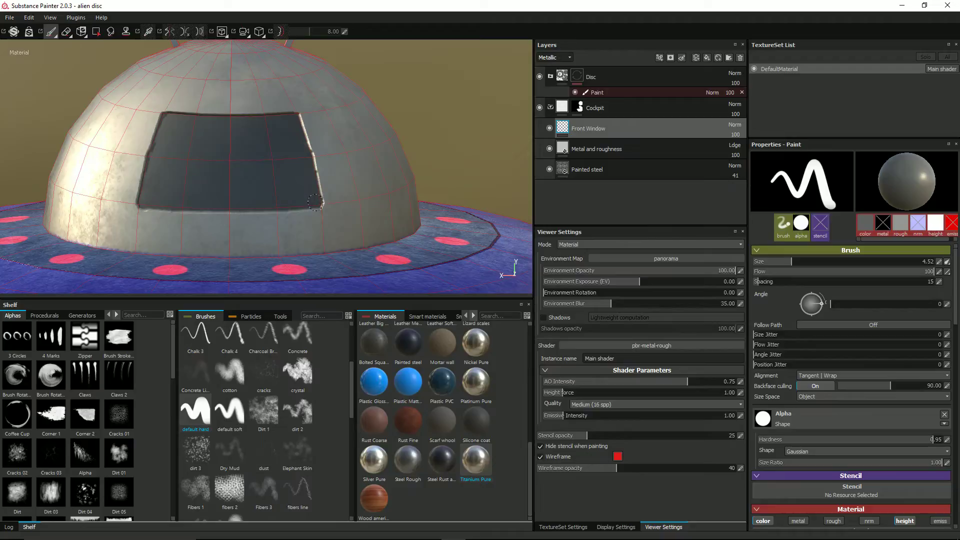
scroll(242, 165, "up", 3)
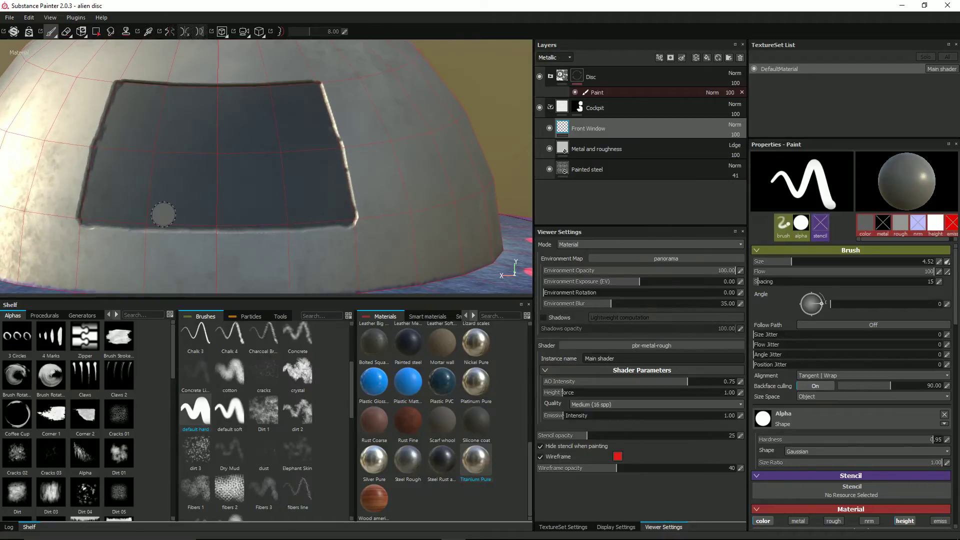
Step: Examine the front window's dark fill and raised frame up close along the edges and corners
scroll(163, 215, "up", 2)
scroll(321, 219, "up", 3)
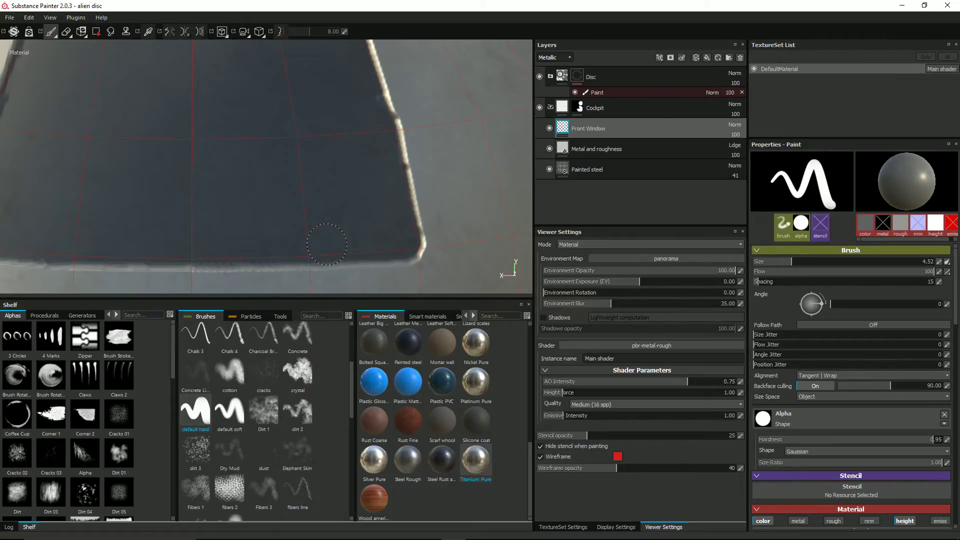
scroll(324, 245, "down", 2)
scroll(176, 154, "down", 3)
left_click_drag(176, 154, 358, 157, "alt")
scroll(358, 156, "up", 3)
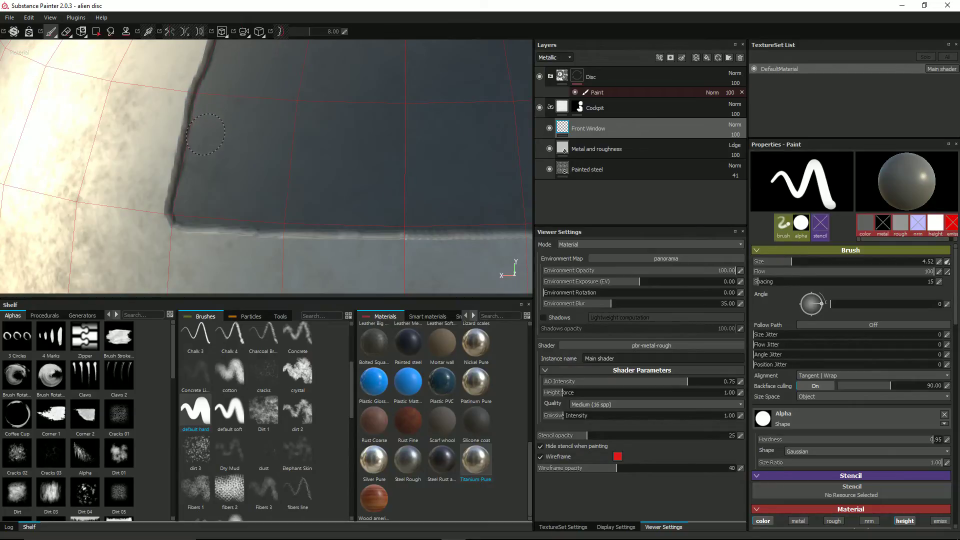
scroll(251, 141, "down", 2)
middle_click_drag(251, 141, 350, 122, "alt")
middle_click_drag(457, 99, 315, 219, "alt")
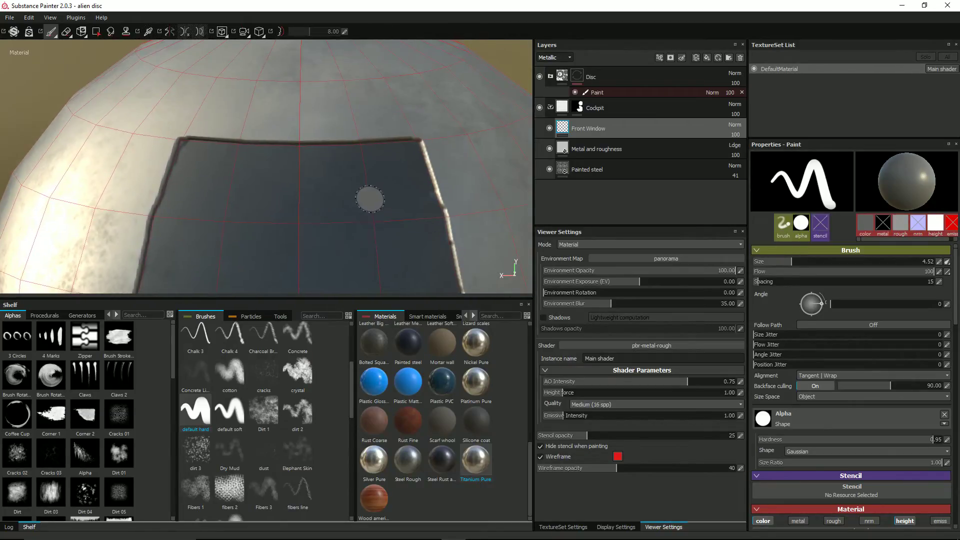
scroll(371, 198, "up", 2)
mouse_move(370, 199)
middle_mouse_down("alt")
mouse_move(296, 176)
mouse_move(264, 135)
middle_mouse_up("alt")
scroll(263, 135, "up", 2)
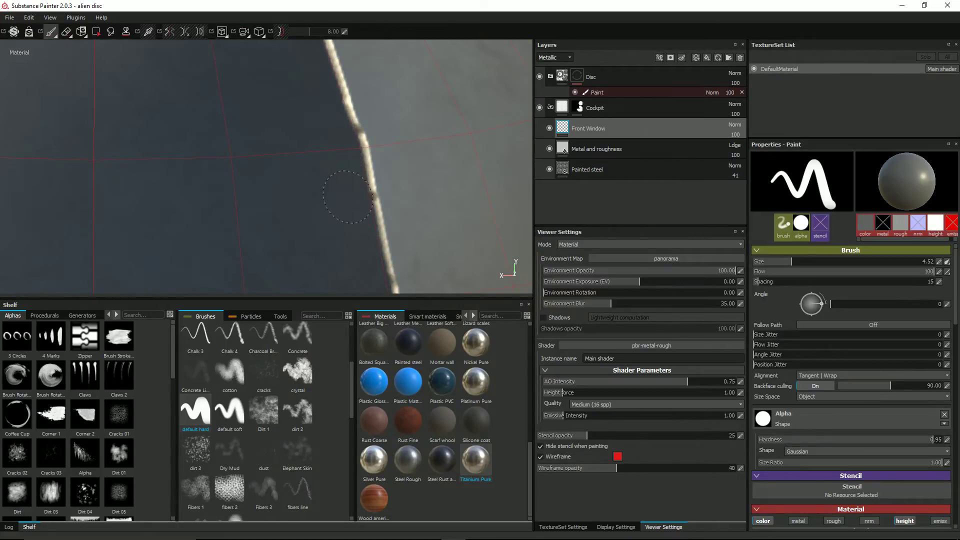
scroll(257, 176, "down", 5)
left_click_drag(180, 156, 322, 167, "alt")
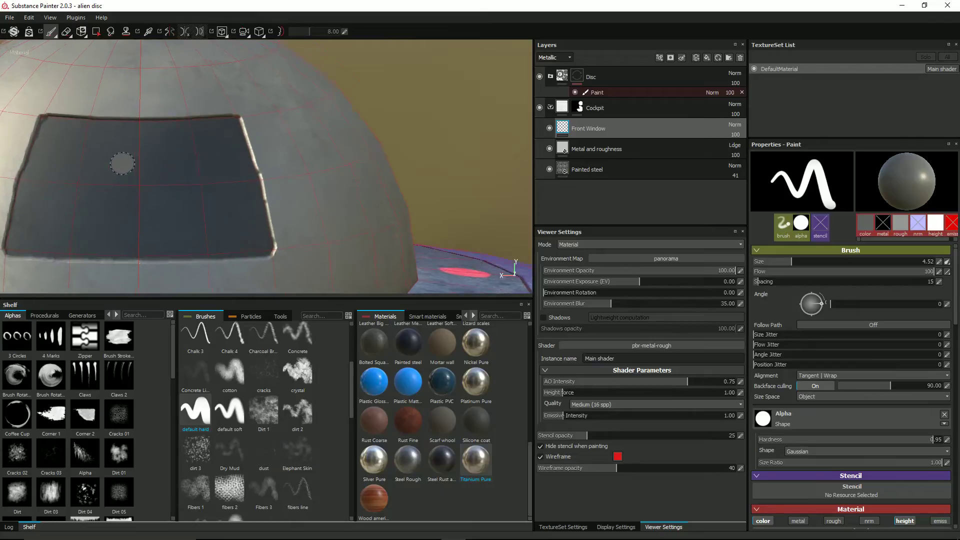
middle_click_drag(73, 152, 92, 152, "alt")
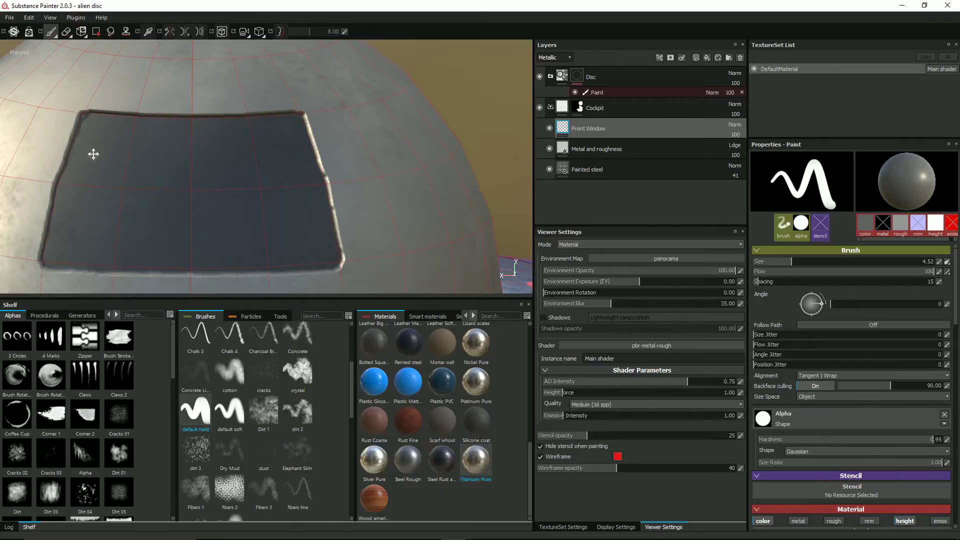
Step: Reduce the brush size to 0.83 for fine touch-ups at the upper corners of the front window
scroll(125, 165, "up", 3)
scroll(157, 173, "up", 2)
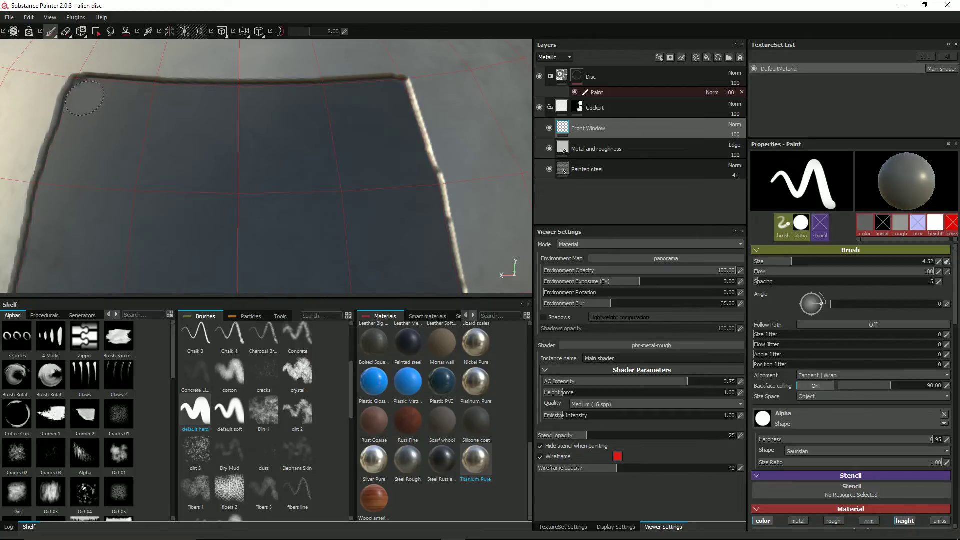
key("bracketleft")
key("bracketleft")
key("bracketleft")
key("bracketleft")
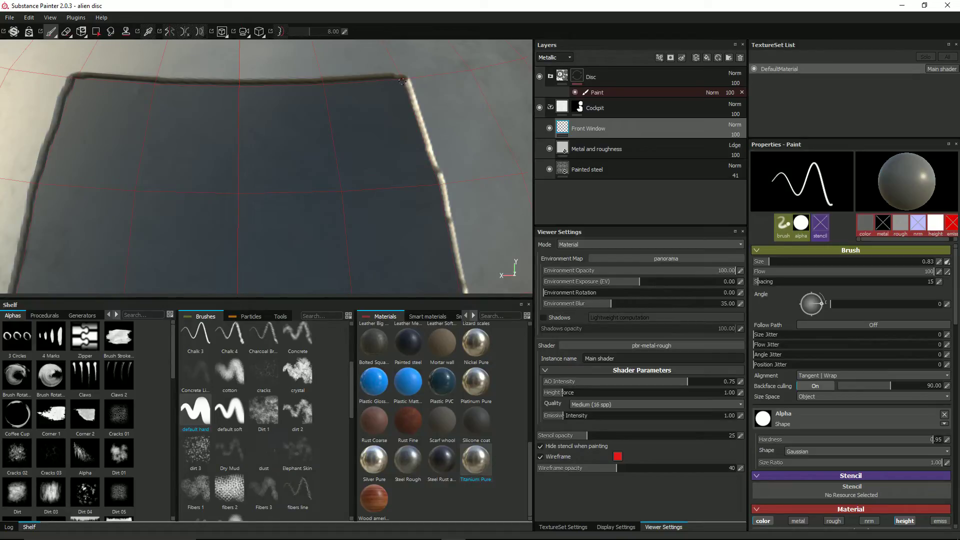
Step: Hide the wireframe and examine the whole textured disc and its front window from several sides
scroll(401, 79, "down", 6)
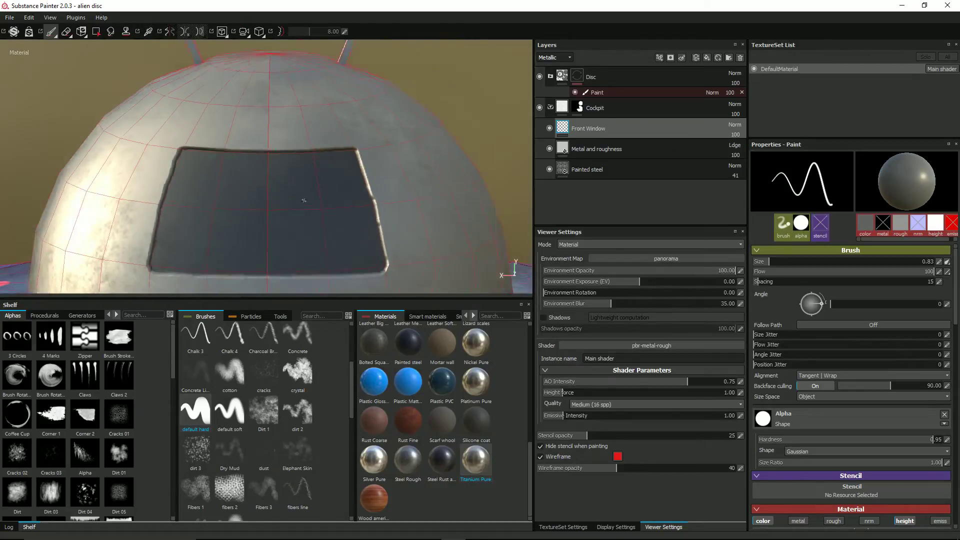
left_click_drag(396, 125, 309, 226, "alt")
scroll(309, 226, "down", 5)
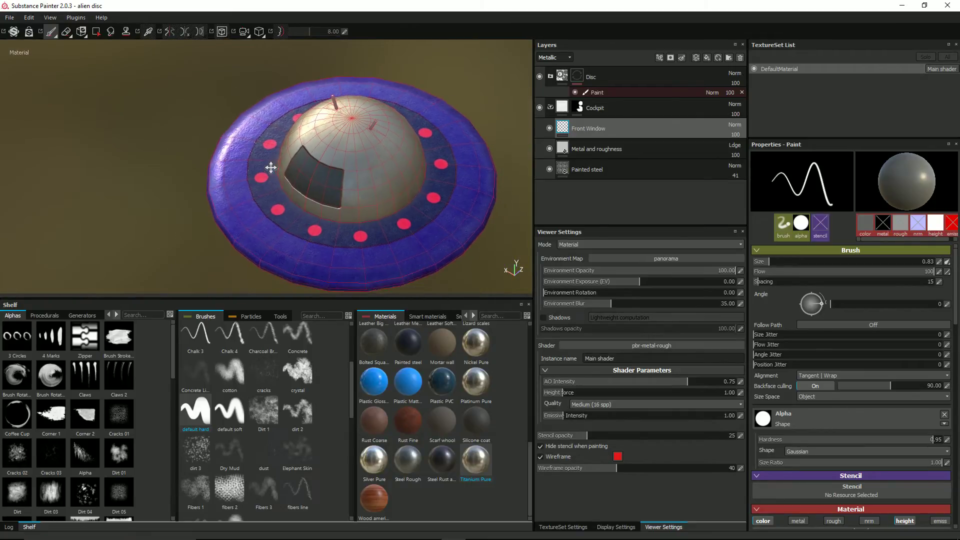
left_click_drag(268, 161, 233, 140, "alt")
scroll(328, 157, "up", 5)
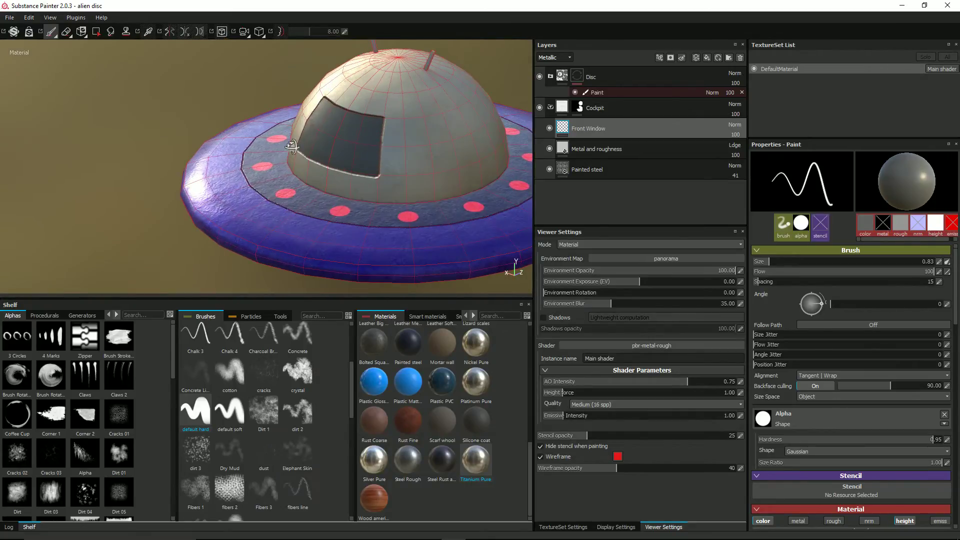
left_click_drag(310, 165, 210, 180, "alt")
scroll(327, 156, "down", 5)
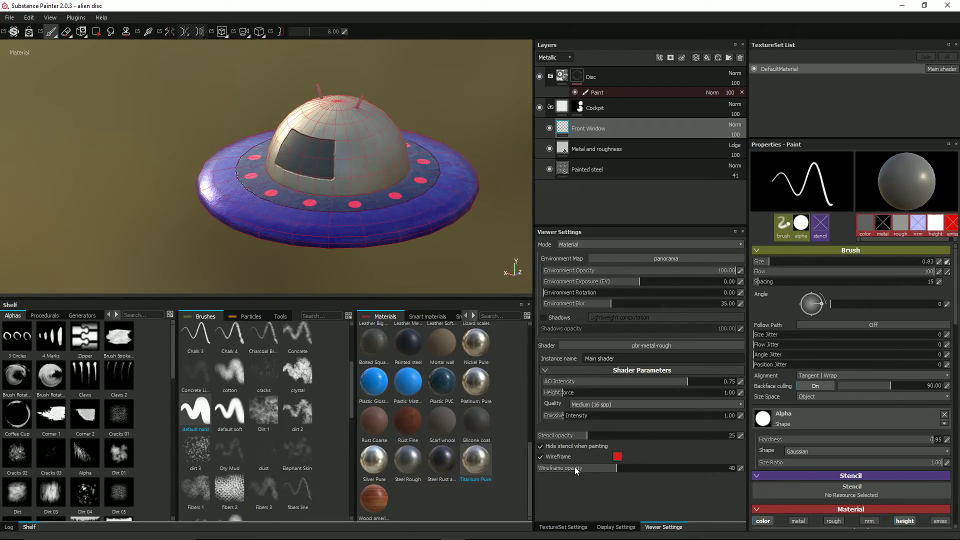
left_click(541, 456)
left_click(540, 457)
left_click(541, 457)
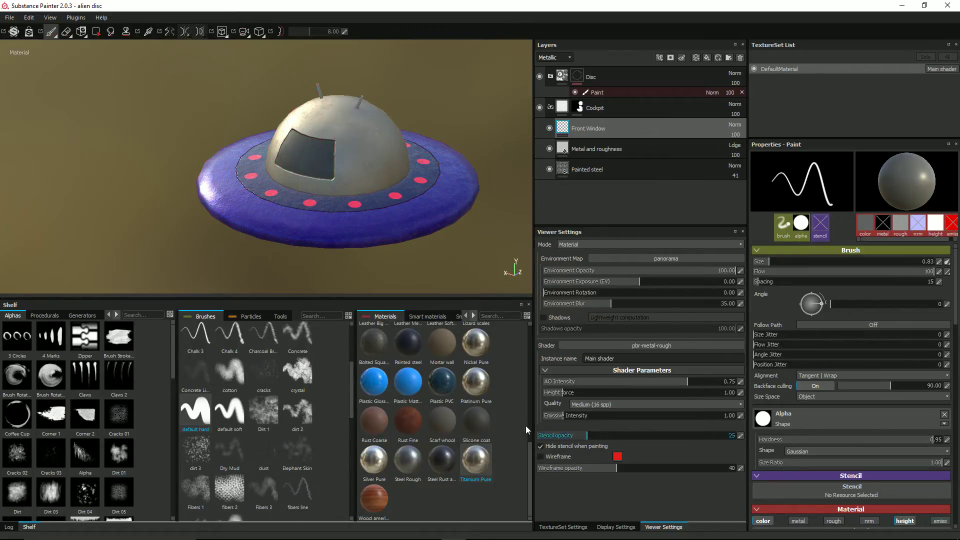
left_click_drag(331, 230, 354, 208, "alt")
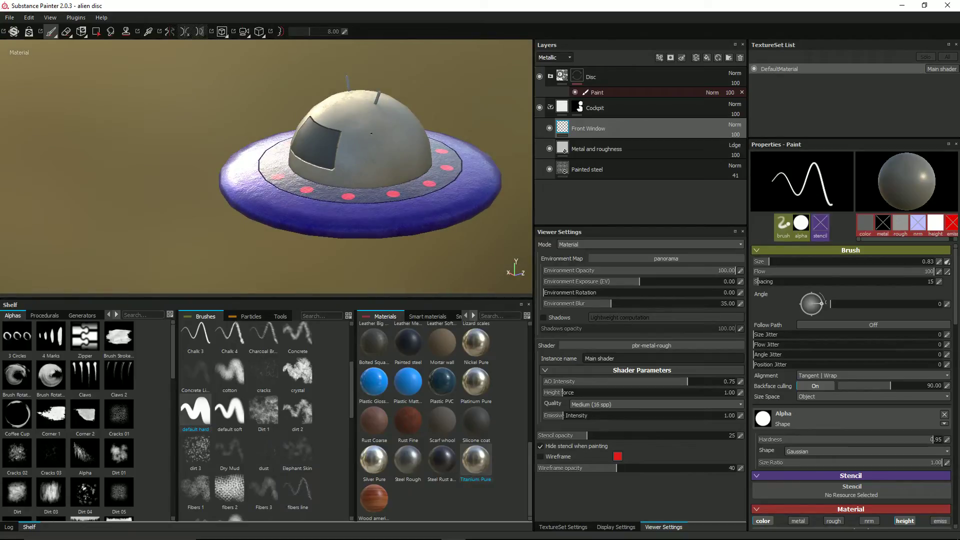
left_click_drag(401, 120, 233, 79, "alt")
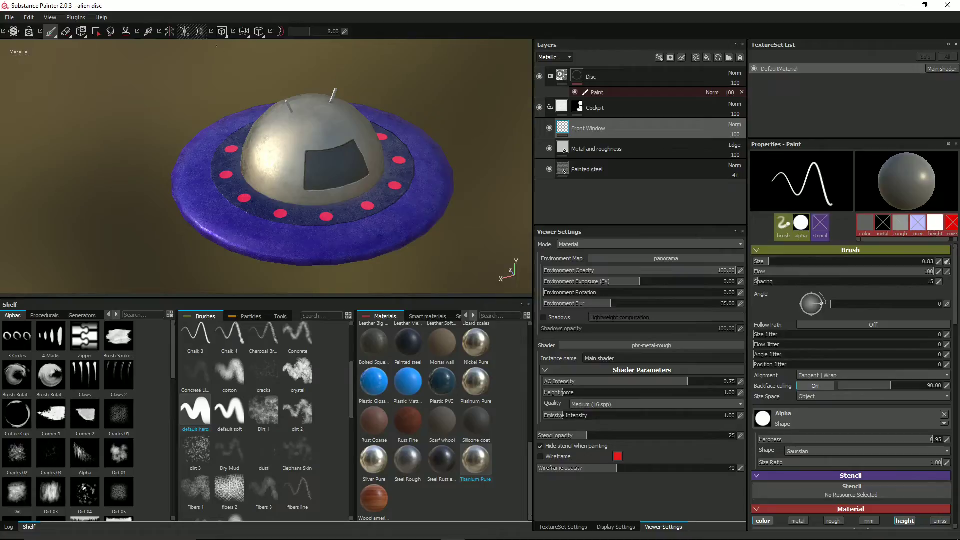
Step: Switch the brush alpha to line_thin and enlarge the brush to 39.47
left_click(798, 423)
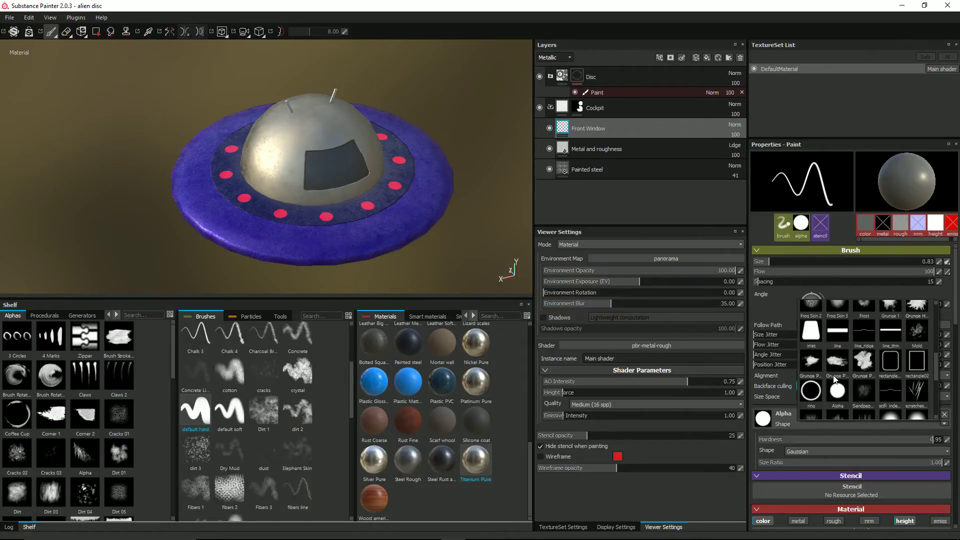
scroll(886, 379, "down", 1)
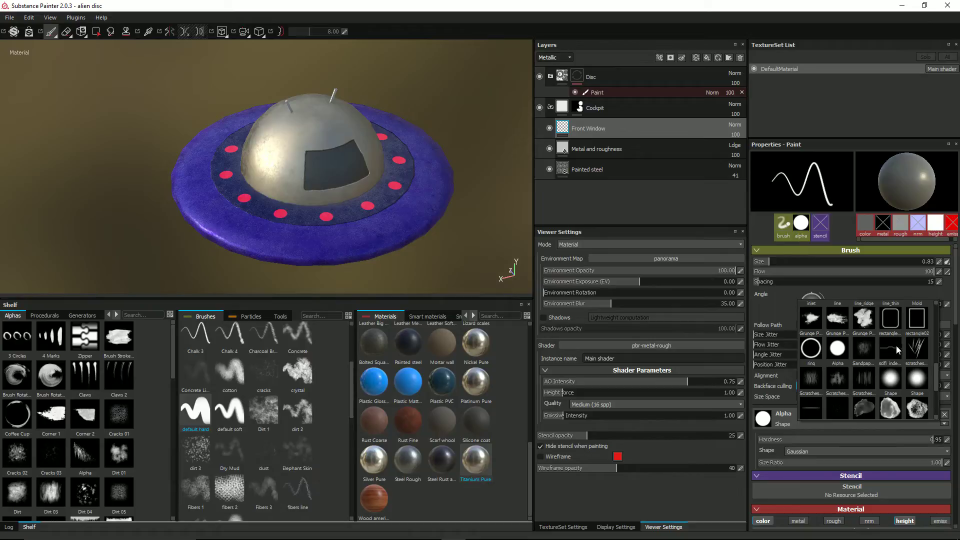
scroll(896, 350, "up", 2)
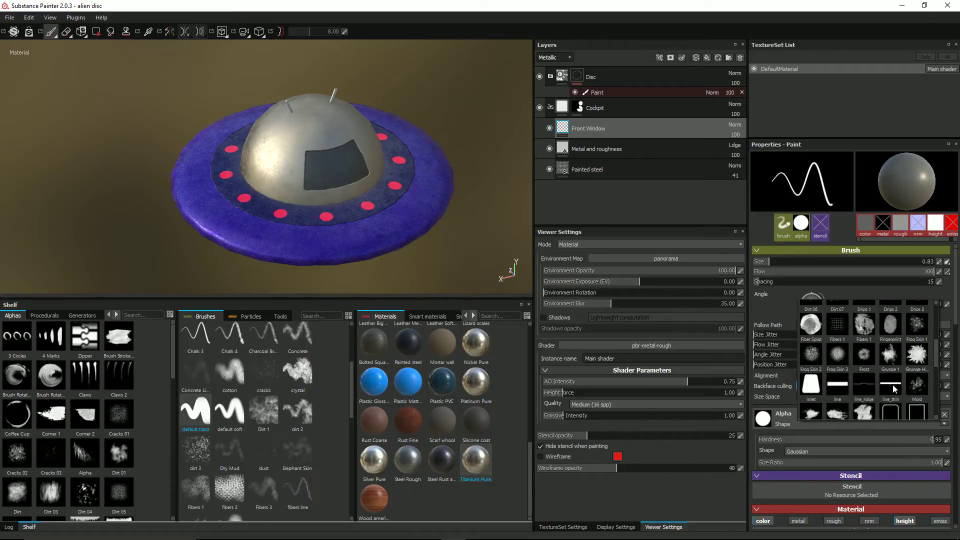
left_click(891, 386)
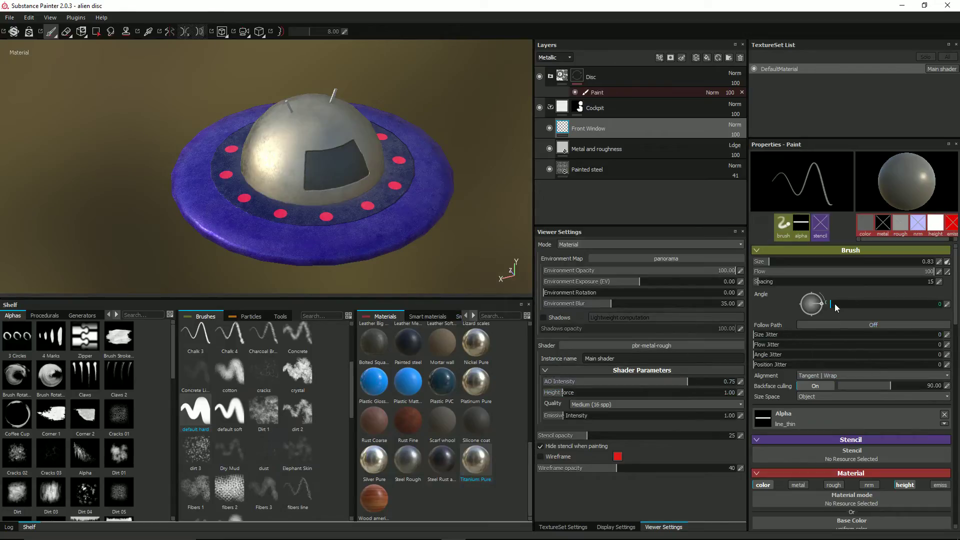
right_click_drag(333, 177, 386, 175, "ctrl")
mouse_move(330, 165)
left_mouse_down("alt")
mouse_move(320, 158)
mouse_move(357, 159)
left_mouse_up("alt")
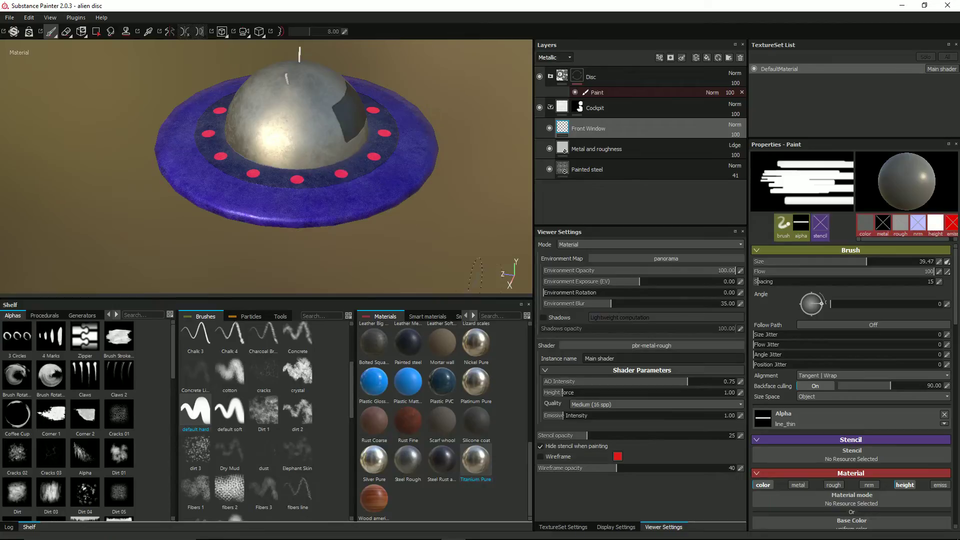
Step: Show the wireframe on the model again and set the brush angle to 90
left_click(540, 457)
left_click(947, 304)
type("90")
key("Return")
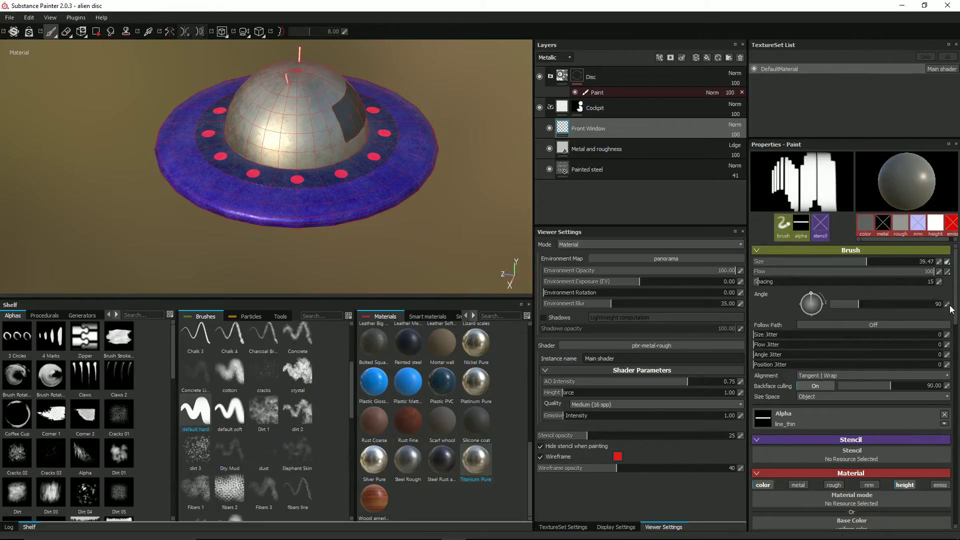
Step: With symmetry on and brush size 28.53, stamp a vertical line on the cockpit dome beside the front window
scroll(301, 97, "up", 3)
mouse_move(301, 98)
left_mouse_down("alt")
mouse_move(325, 105)
mouse_move(306, 114)
left_mouse_up("alt")
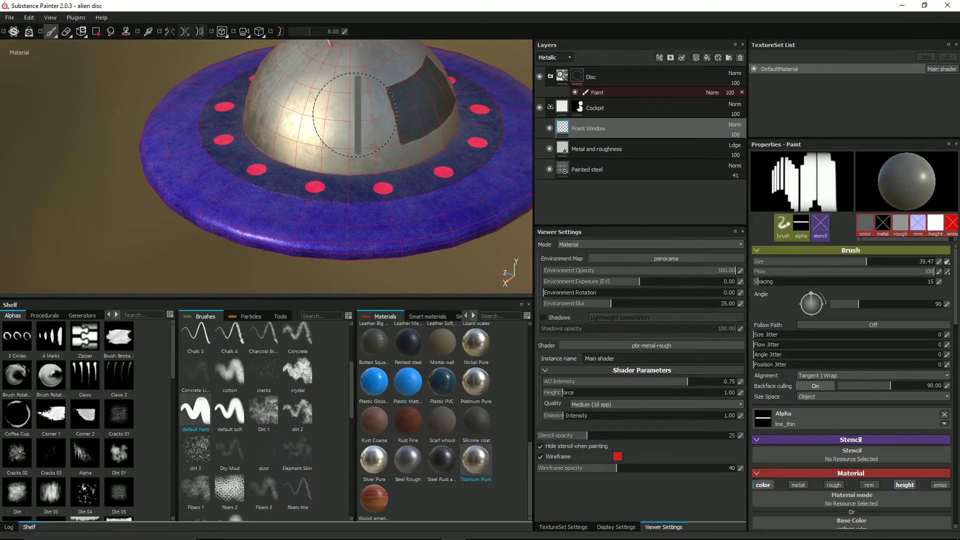
mouse_move(350, 115)
right_mouse_down("ctrl")
mouse_move(340, 115)
mouse_move(348, 121)
right_mouse_up("ctrl")
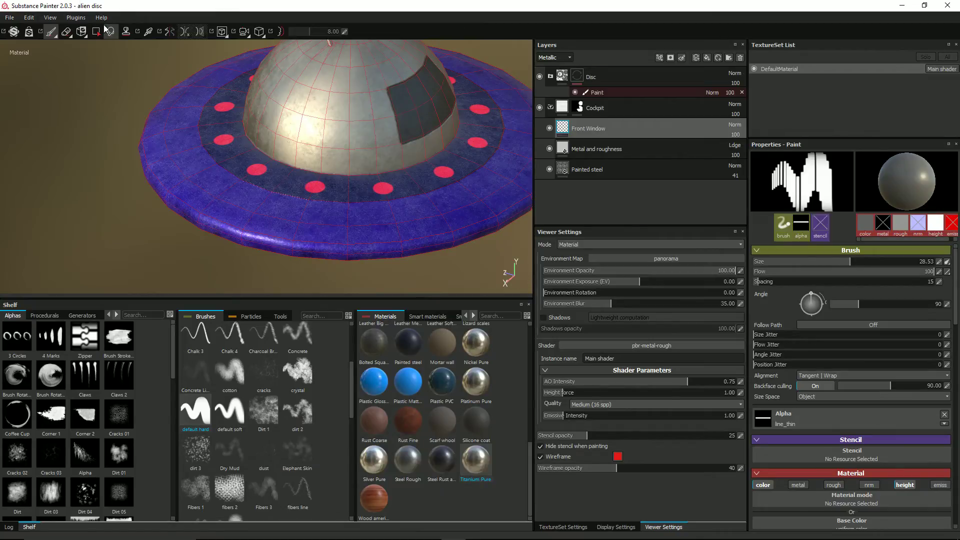
left_click(169, 33)
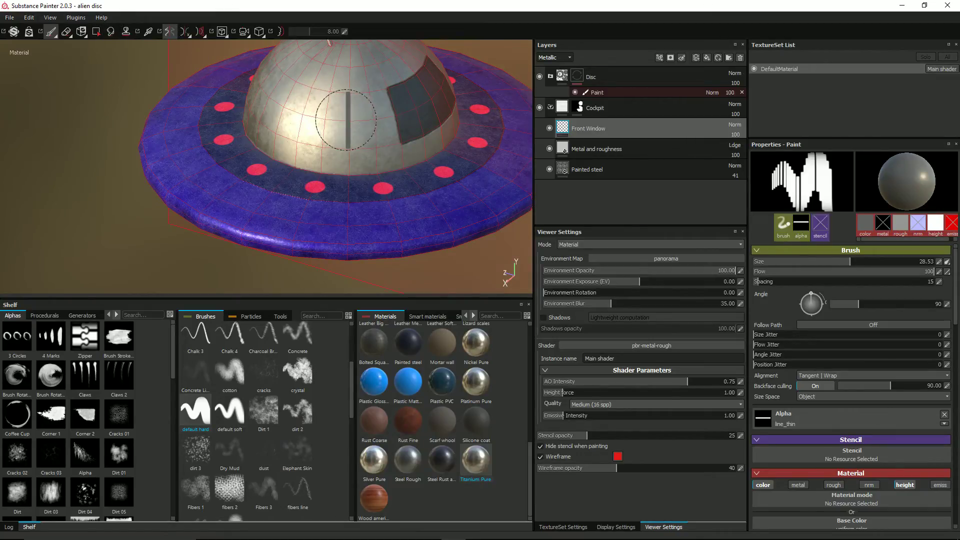
left_click(348, 121)
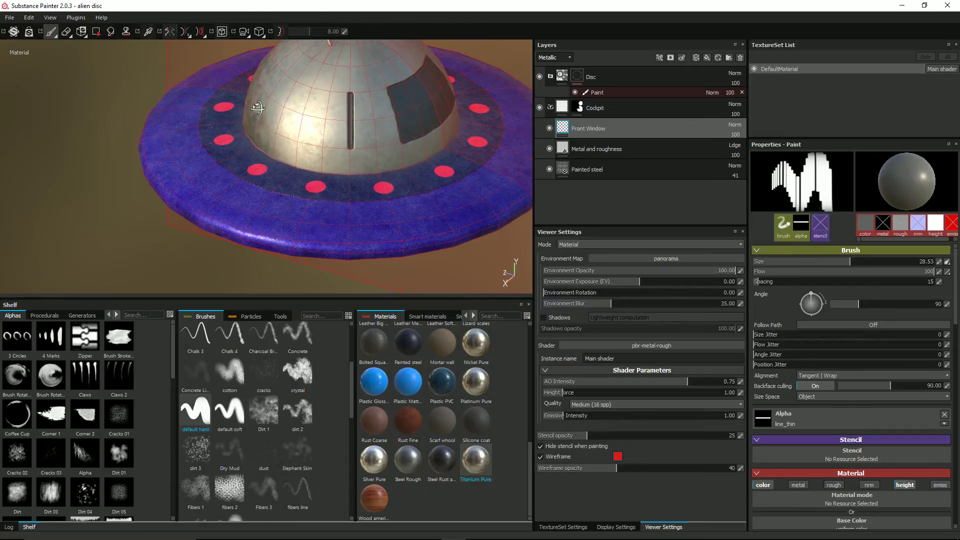
Step: Stamp more evenly spaced vertical lines around the cockpit dome to its back and turn symmetry off
left_click_drag(257, 107, 322, 102, "alt")
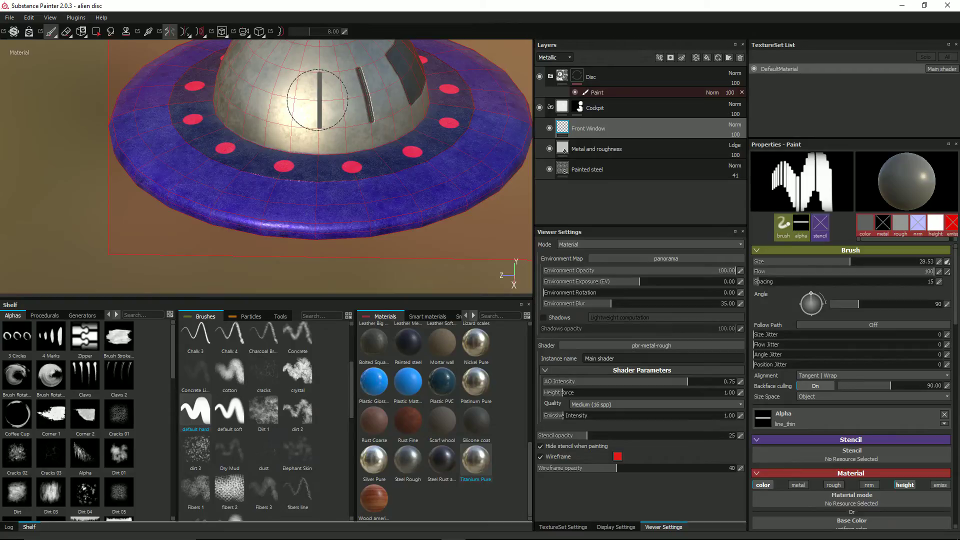
mouse_move(317, 99)
left_mouse_down("alt")
mouse_move(256, 89)
mouse_move(270, 85)
left_mouse_up("alt")
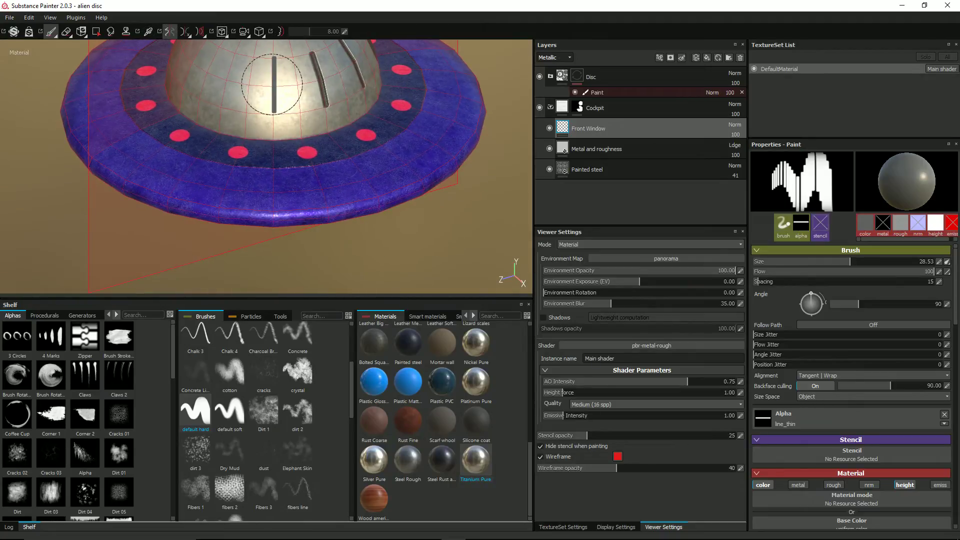
left_click_drag(272, 85, 285, 86, "alt")
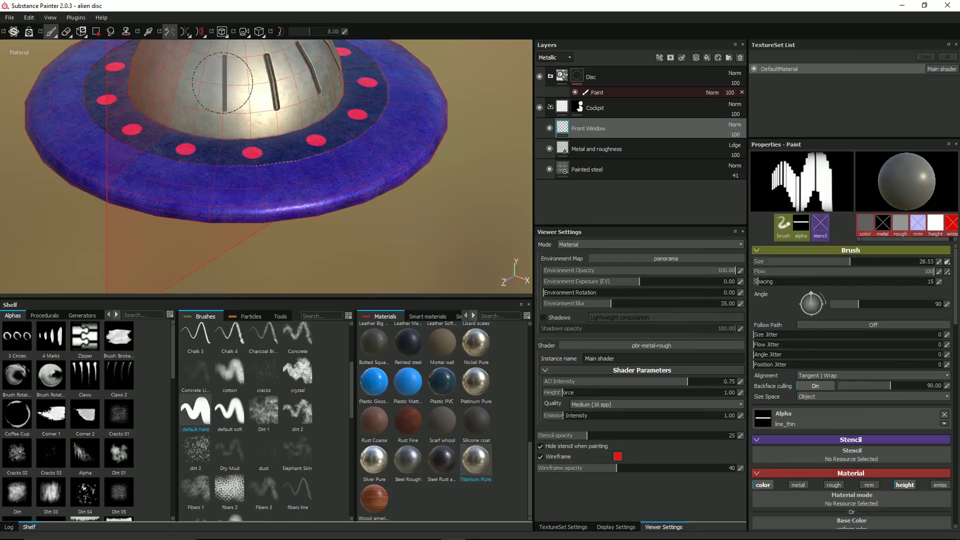
left_click_drag(223, 83, 225, 85, "alt")
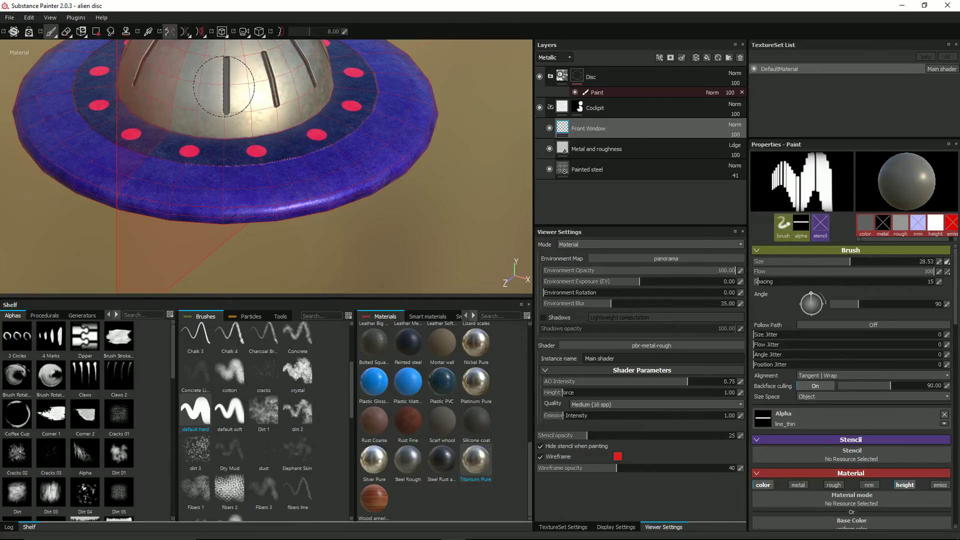
mouse_move(224, 84)
left_mouse_down("alt")
mouse_move(148, 70)
mouse_move(175, 87)
mouse_move(166, 88)
mouse_move(248, 92)
left_mouse_up("alt")
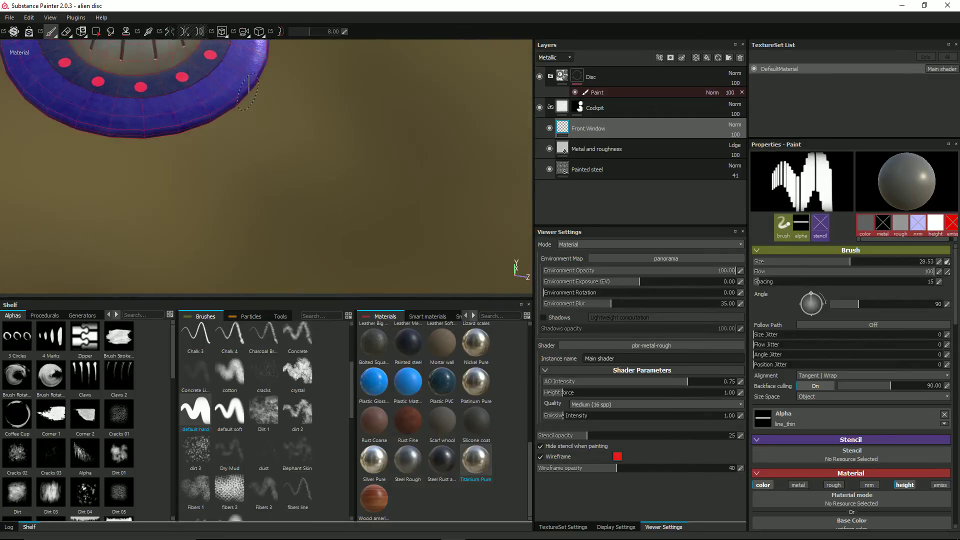
Step: Turn symmetry back on for painting the disc's blue outer rim near the front window
key("f")
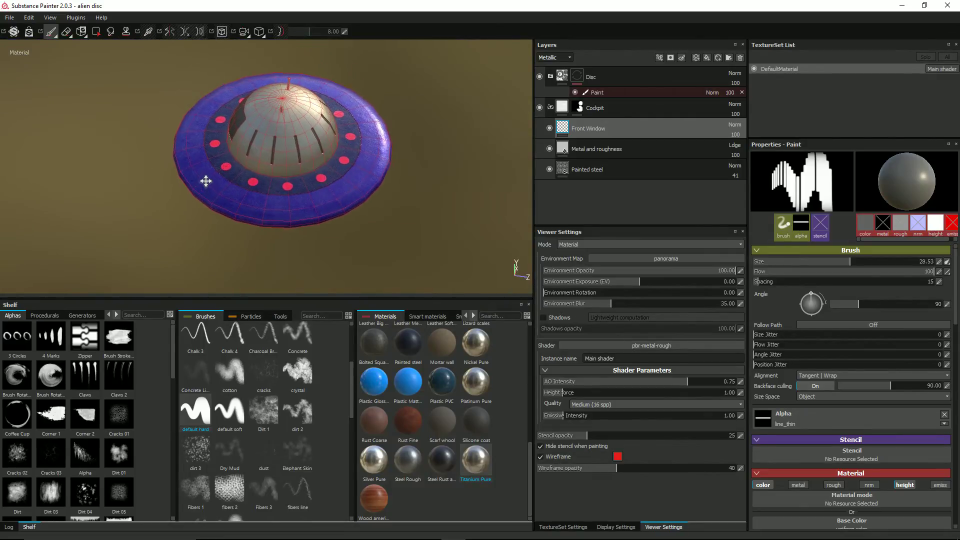
middle_click_drag(206, 181, 153, 176, "alt")
scroll(265, 157, "up", 3)
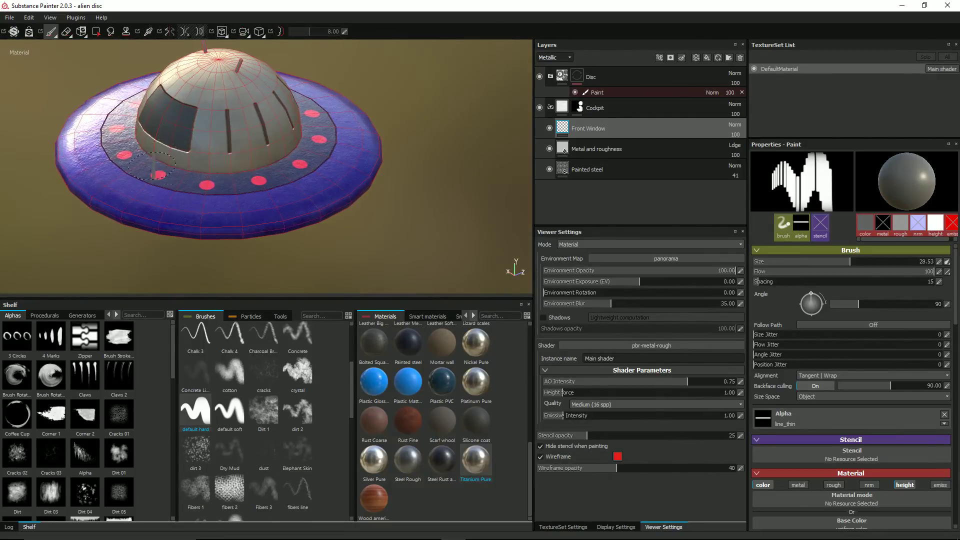
scroll(221, 205, "up", 2)
mouse_move(220, 204)
left_mouse_down("alt")
mouse_move(202, 214)
mouse_move(236, 209)
mouse_move(215, 214)
mouse_move(96, 160)
mouse_move(142, 193)
left_mouse_up("alt")
scroll(215, 214, "down", 3)
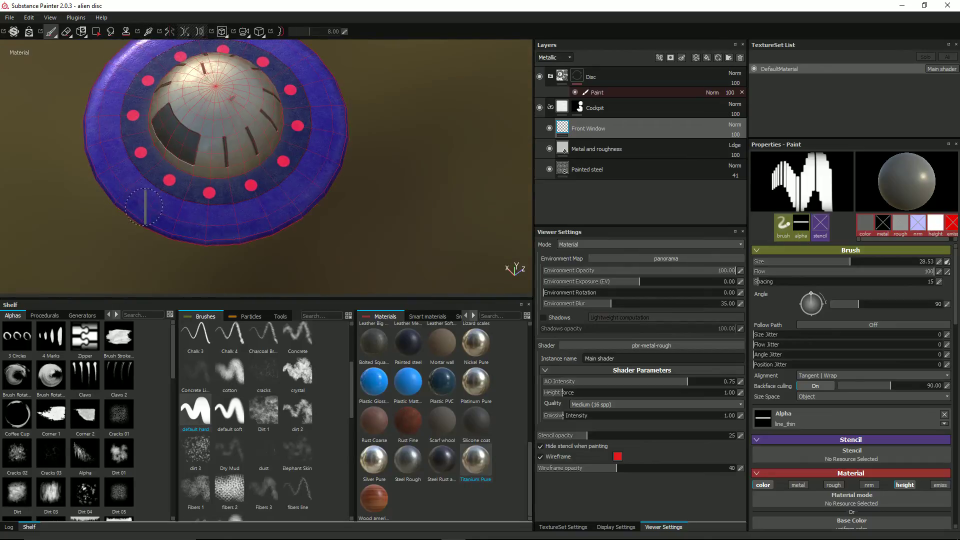
scroll(144, 206, "up", 2)
left_click(170, 31)
scroll(223, 186, "up", 2)
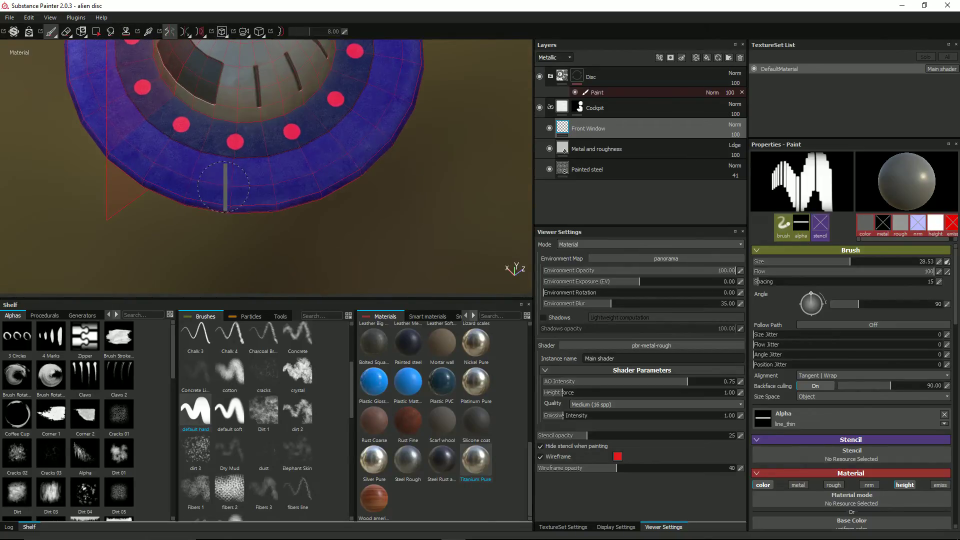
left_click_drag(197, 197, 174, 202, "alt")
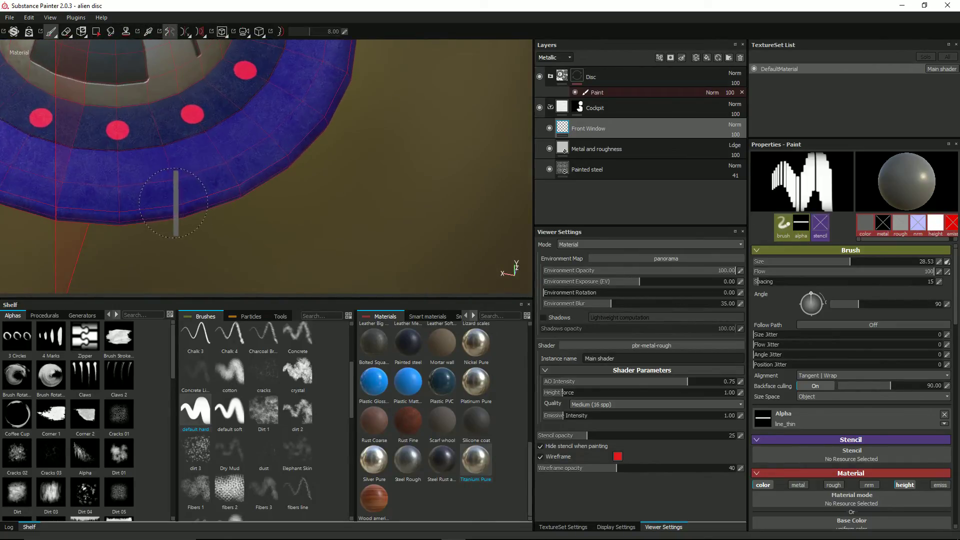
Step: Reduce the brush size to 12.13 to fit the narrow edge band of the disc's outer rim
right_click_drag(127, 198, 114, 197, "ctrl")
scroll(127, 198, "up", 1)
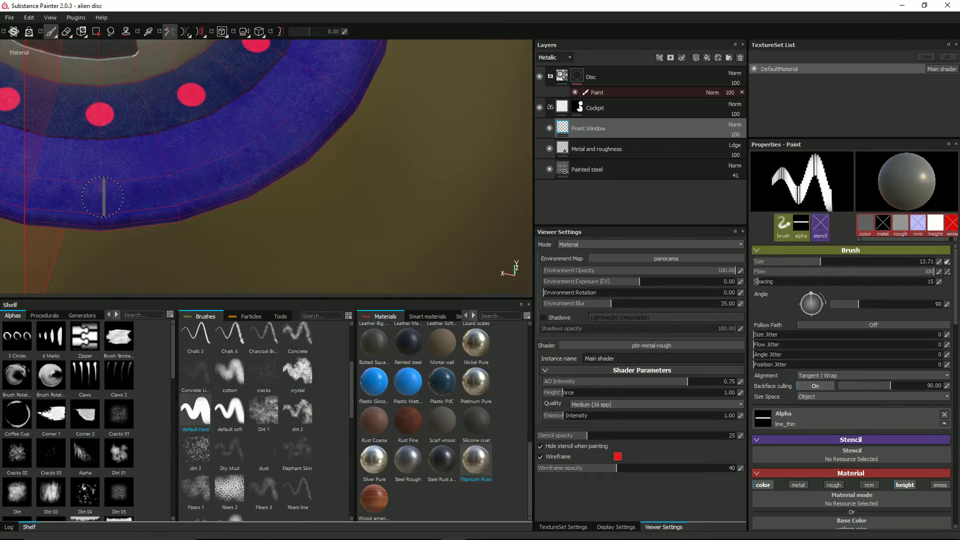
left_click_drag(98, 202, 101, 200, "alt")
key("l")
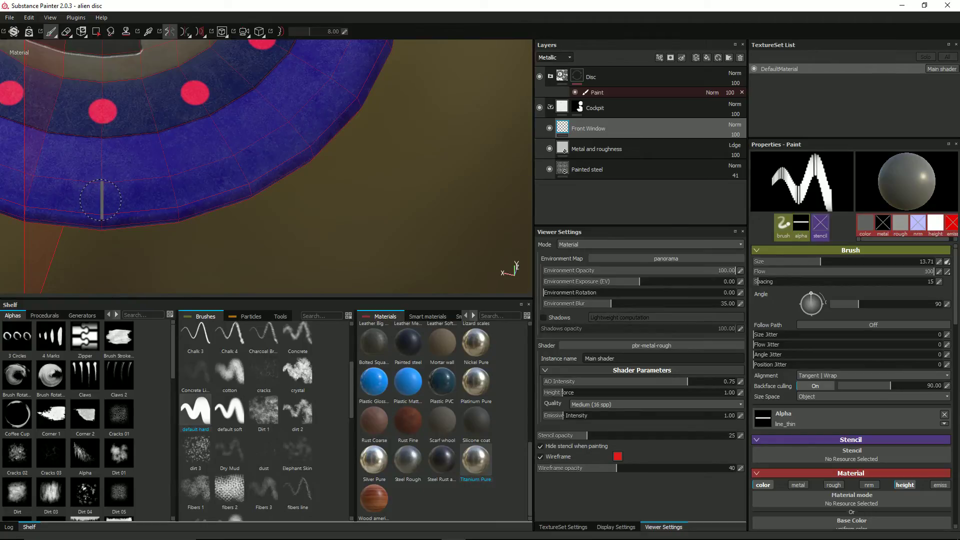
right_click_drag(101, 200, 101, 199, "ctrl")
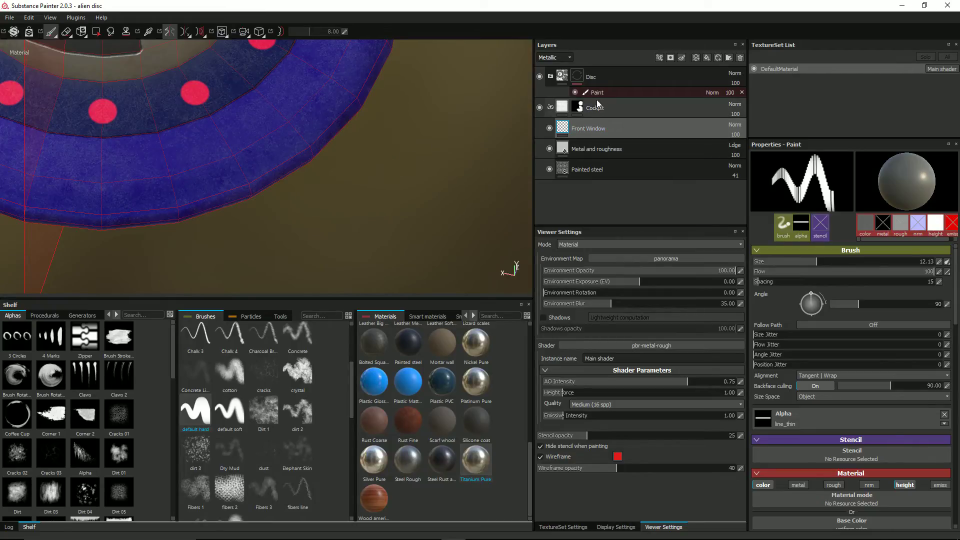
Step: Add a new layer above Emissive Dots in the Disc folder and name it Disc Imprints
left_click(551, 76)
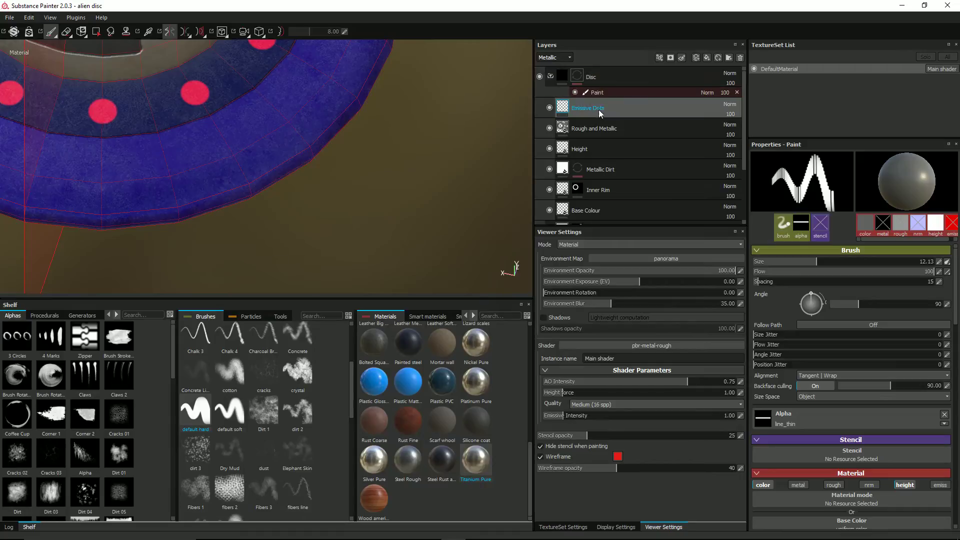
left_click(699, 58)
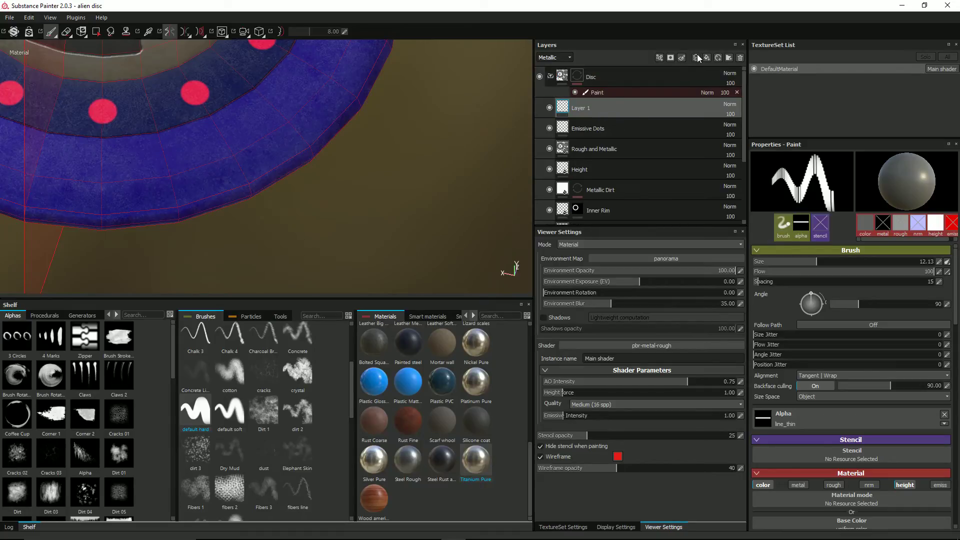
double_click(581, 108)
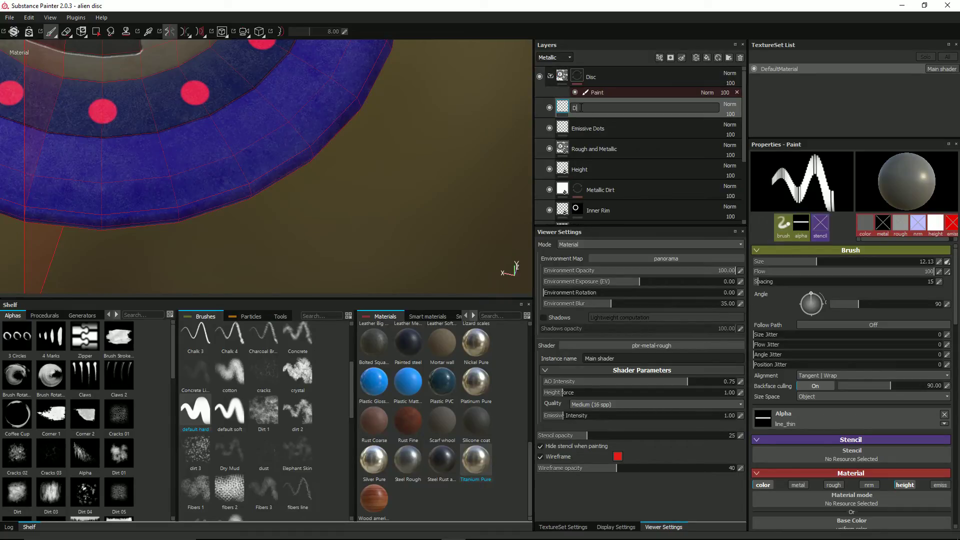
type("Disc Imprints")
key("Return")
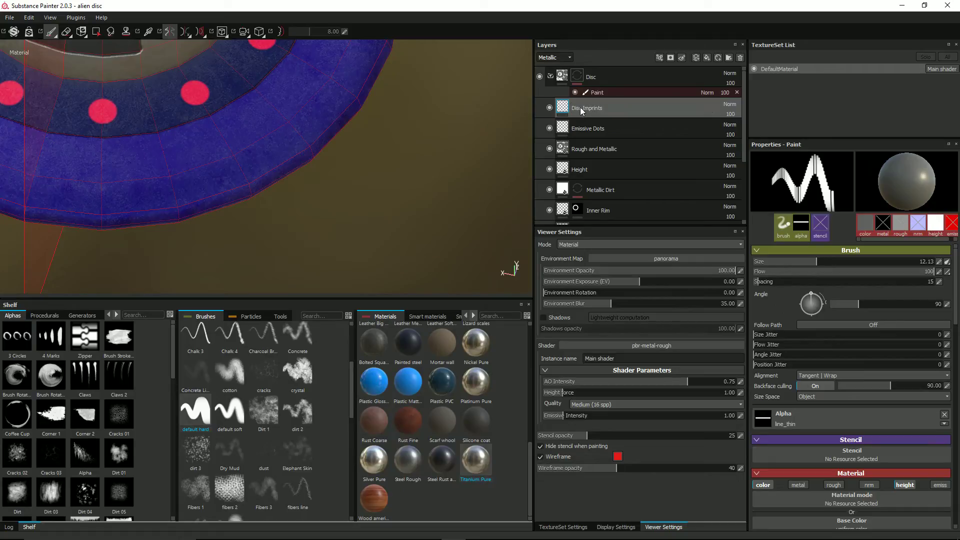
Step: With symmetry on, stamp short radial lines on the wireframe edges of the outer rim from the front along the side
left_click(101, 199)
mouse_move(207, 211)
left_mouse_down("alt")
mouse_move(162, 209)
mouse_move(188, 186)
mouse_move(294, 208)
mouse_move(328, 185)
left_mouse_up("alt")
left_click(178, 184)
left_click(249, 193)
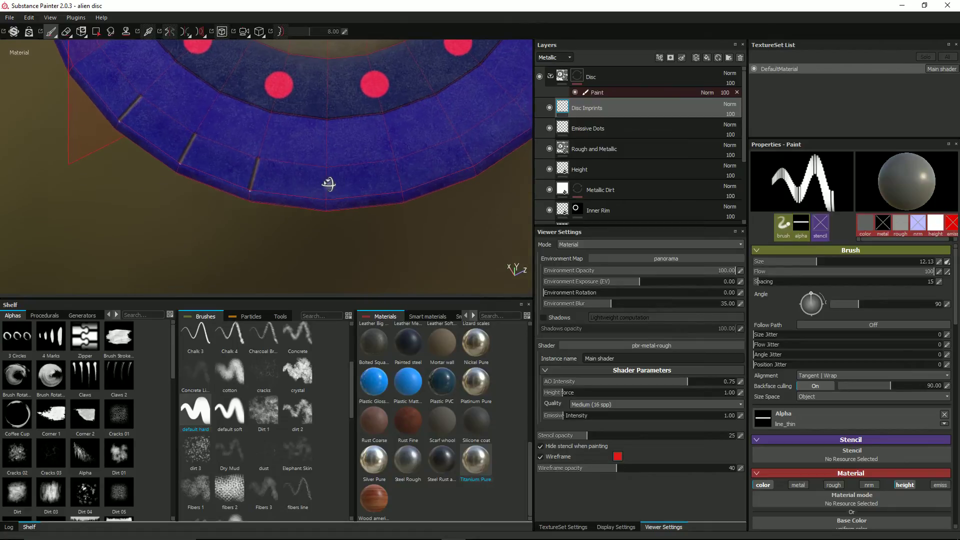
left_click(324, 182)
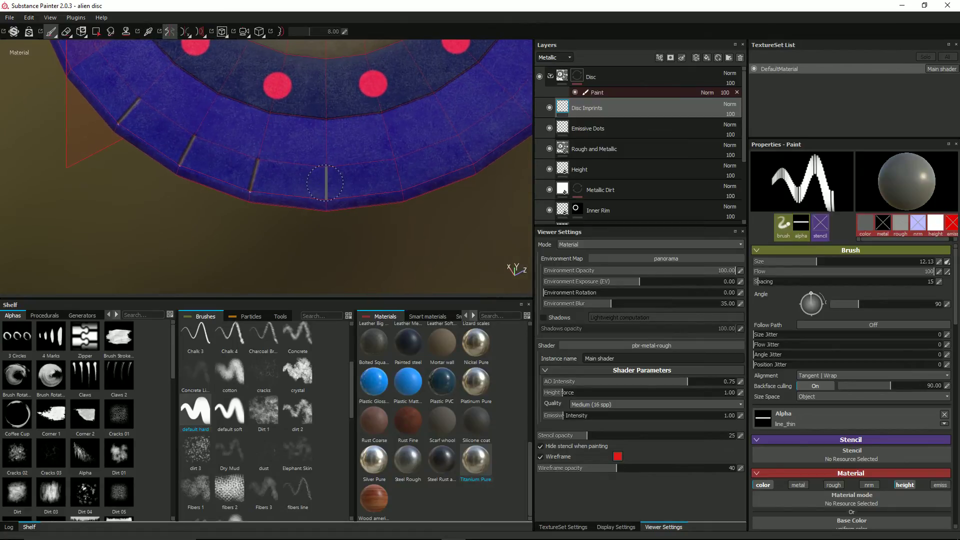
left_click_drag(414, 197, 248, 202, "alt")
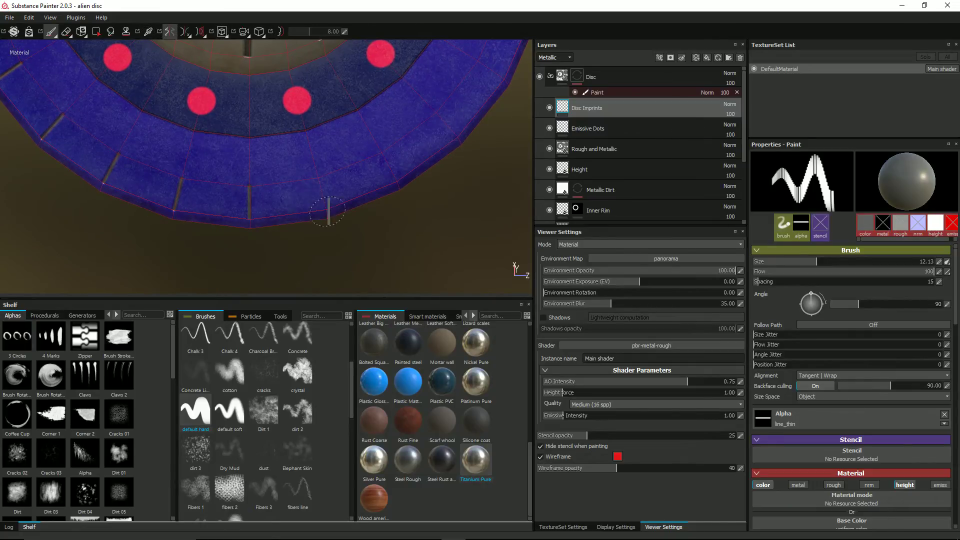
mouse_move(249, 203)
left_mouse_down("alt")
mouse_move(319, 203)
mouse_move(332, 193)
mouse_move(390, 206)
mouse_move(418, 193)
mouse_move(337, 181)
mouse_move(316, 187)
left_mouse_up("alt")
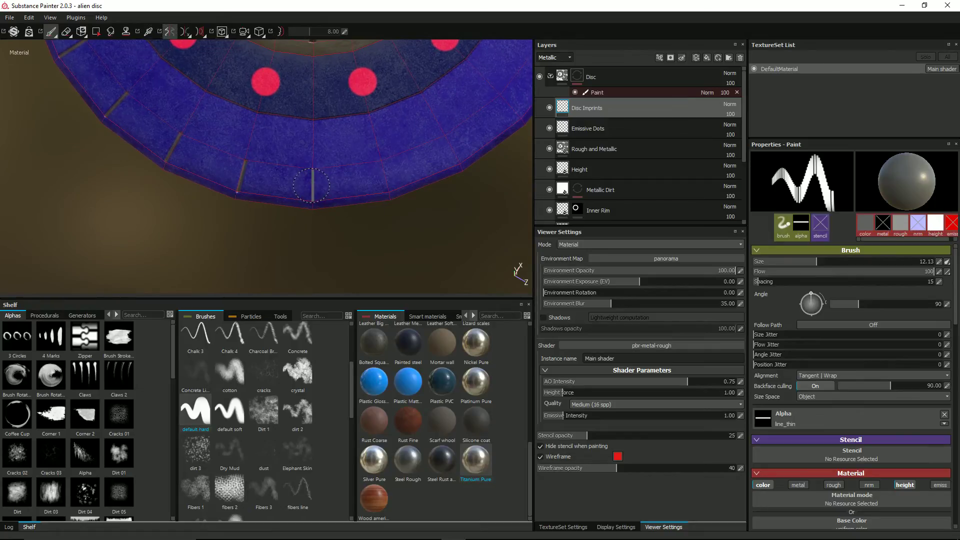
Step: Stamp the remaining radial lines on the outer rim up to the symmetry plane and turn symmetry off
left_click_drag(311, 185, 326, 197, "alt")
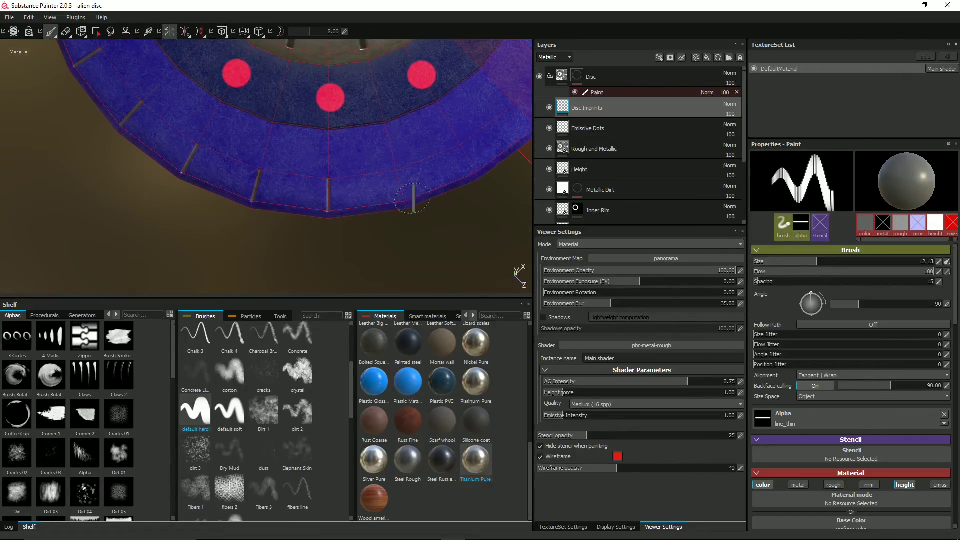
left_click_drag(412, 198, 350, 222, "alt")
mouse_move(349, 222)
middle_mouse_down("alt")
mouse_move(396, 148)
mouse_move(376, 152)
middle_mouse_up("alt")
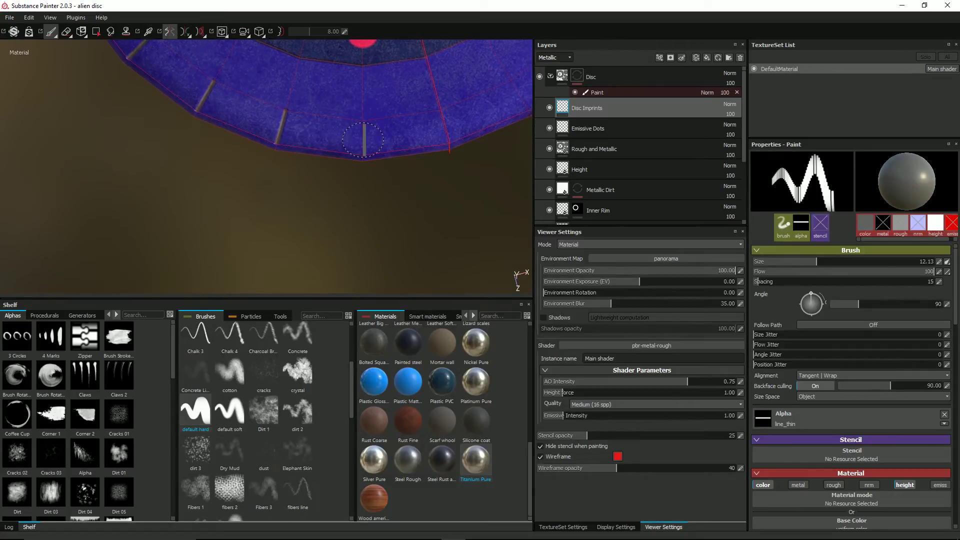
left_click(361, 138)
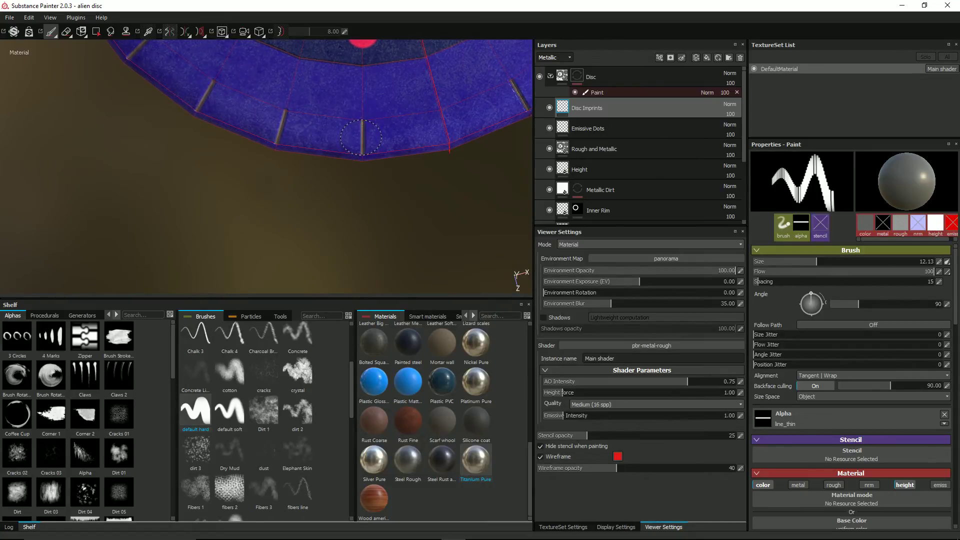
mouse_move(435, 150)
left_mouse_down("alt")
mouse_move(414, 165)
mouse_move(450, 160)
left_mouse_up("alt")
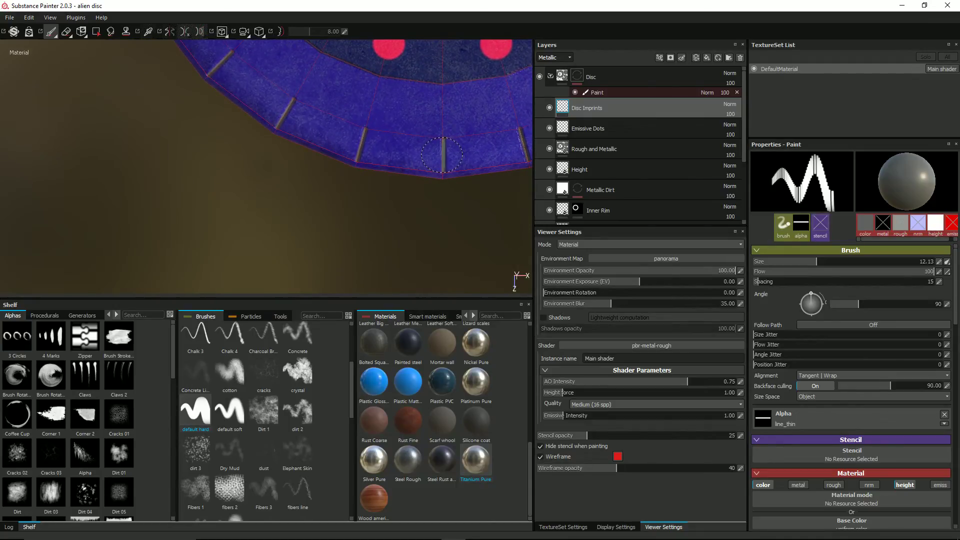
mouse_move(442, 156)
left_mouse_down("alt")
mouse_move(437, 98)
mouse_move(380, 187)
left_mouse_up("alt")
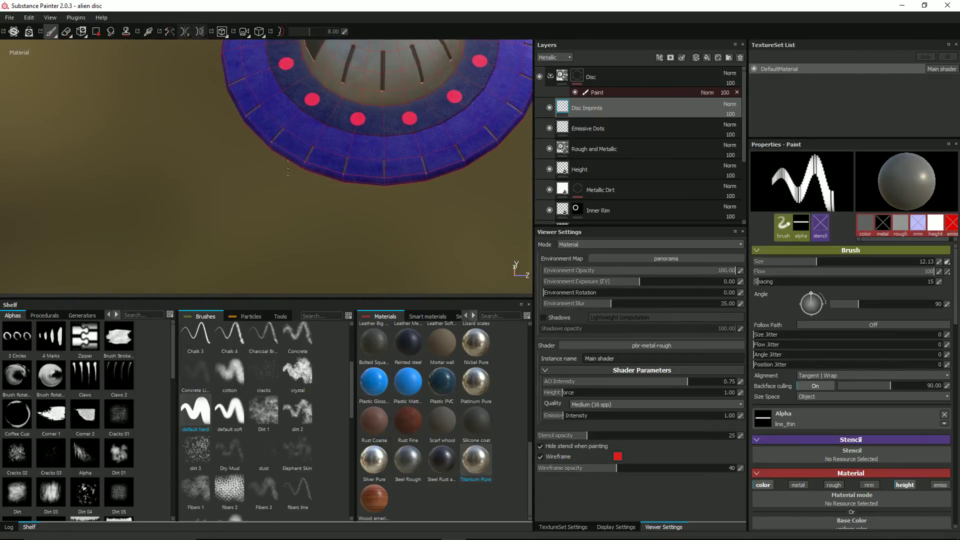
Step: Set the brush angle to 174 and size to 25.22, and stamp a line joining the inner ends of two neighbouring rim lines
left_click_drag(288, 167, 356, 171, "alt")
scroll(375, 164, "up", 3)
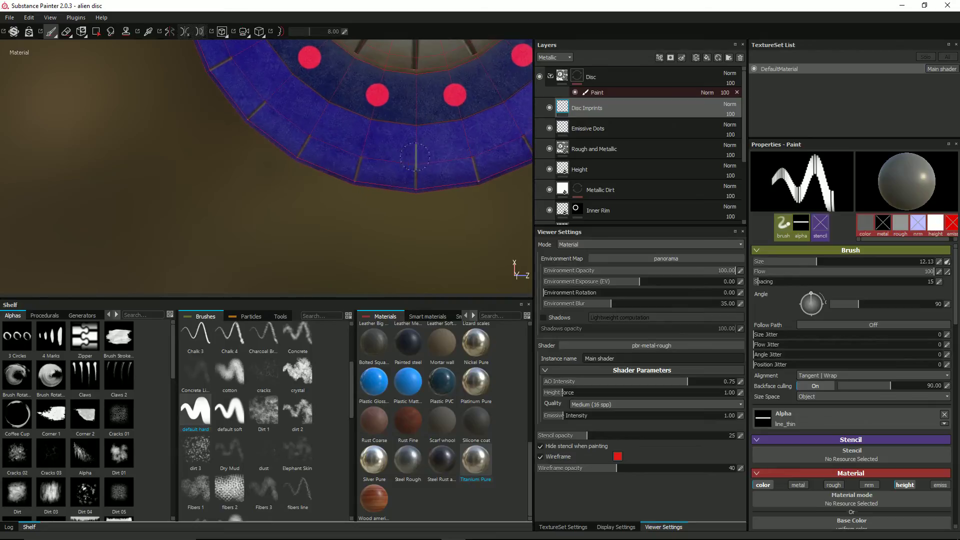
mouse_move(391, 165)
middle_mouse_down("alt")
mouse_move(205, 172)
mouse_move(247, 171)
middle_mouse_up("alt")
scroll(247, 171, "up", 4)
mouse_move(303, 173)
left_mouse_down("ctrl")
mouse_move(311, 185)
mouse_move(298, 175)
left_mouse_up("ctrl")
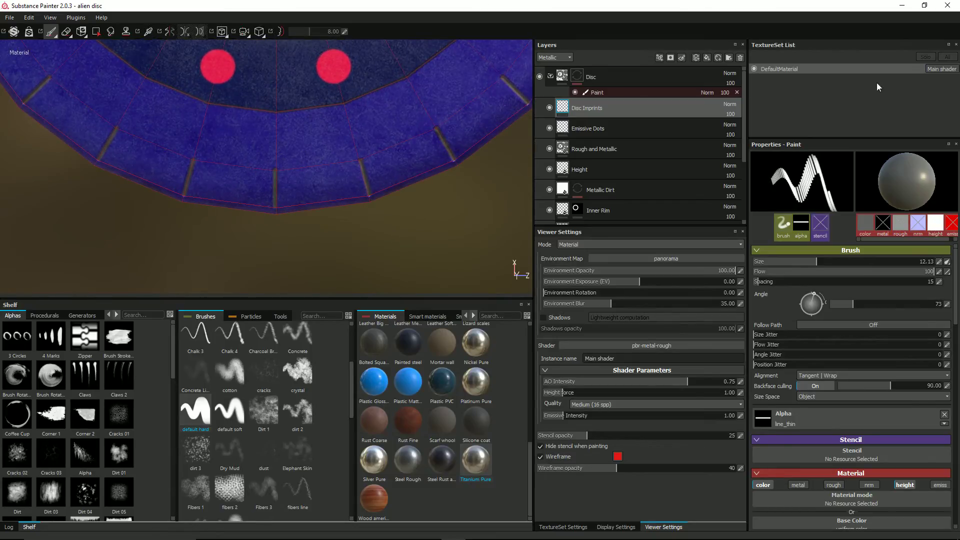
mouse_move(313, 169)
left_mouse_down("ctrl")
mouse_move(318, 180)
mouse_move(314, 169)
left_mouse_up("ctrl")
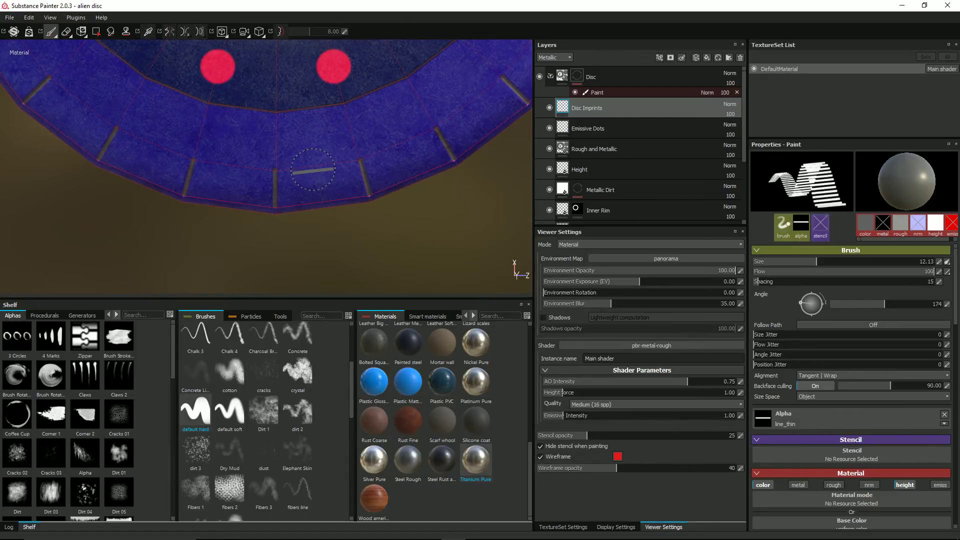
mouse_move(313, 169)
right_mouse_down("ctrl")
mouse_move(330, 168)
mouse_move(322, 163)
right_mouse_up("ctrl")
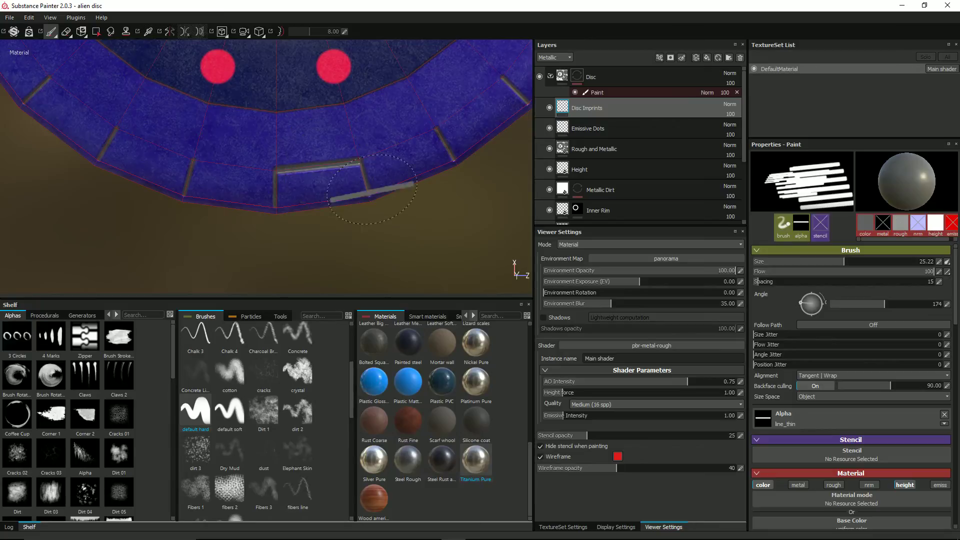
Step: Stamp the same connecting line across every second pair of radial lines along the outer rim
mouse_move(345, 196)
left_mouse_down("alt")
mouse_move(248, 278)
mouse_move(305, 274)
mouse_move(310, 230)
mouse_move(370, 250)
mouse_move(350, 245)
mouse_move(369, 223)
mouse_move(375, 230)
left_mouse_up("alt")
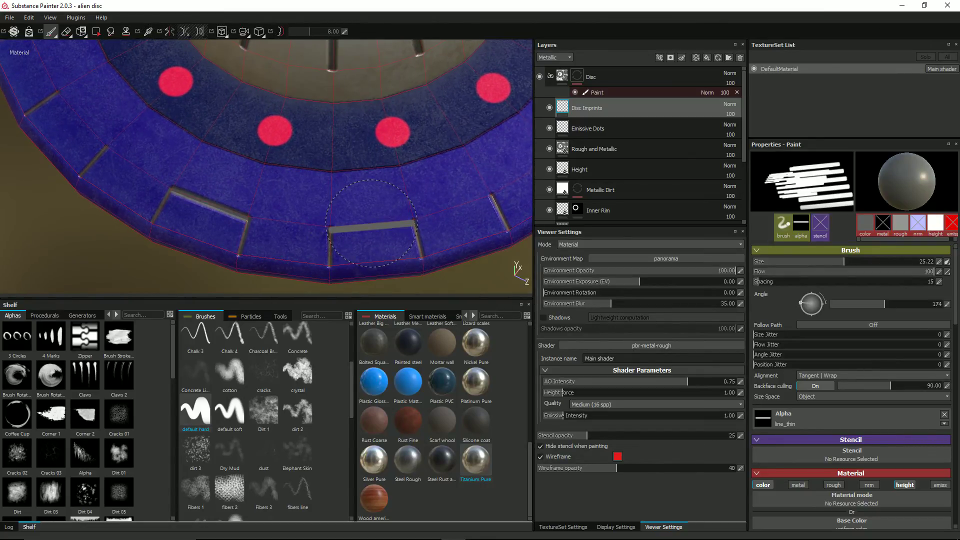
mouse_move(428, 258)
left_mouse_down("alt")
mouse_move(514, 268)
mouse_move(346, 238)
mouse_move(364, 220)
mouse_move(331, 235)
mouse_move(377, 211)
left_mouse_up("alt")
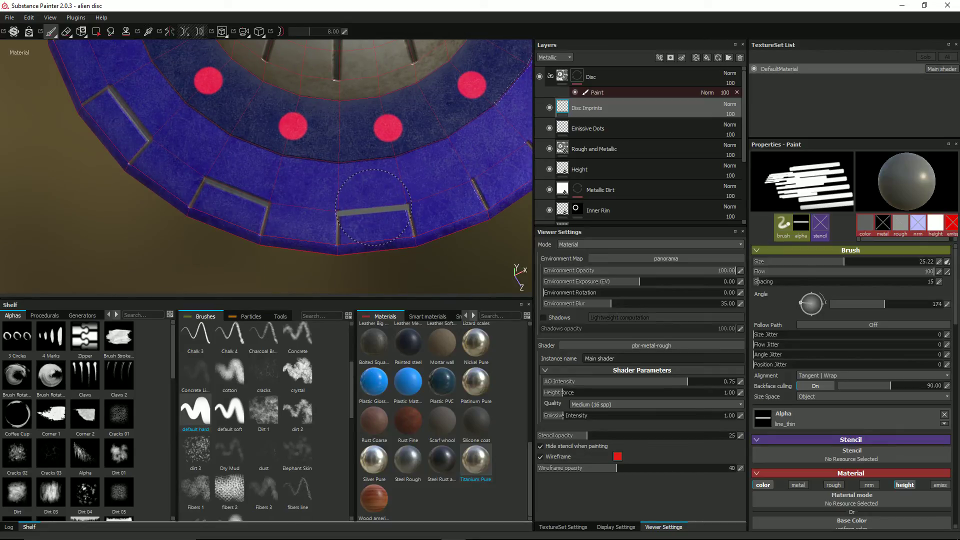
mouse_move(418, 250)
left_mouse_down("alt")
mouse_move(409, 253)
mouse_move(508, 276)
mouse_move(317, 221)
mouse_move(381, 191)
mouse_move(347, 199)
mouse_move(377, 176)
mouse_move(371, 240)
mouse_move(347, 227)
mouse_move(293, 237)
left_mouse_up("alt")
left_click(362, 228)
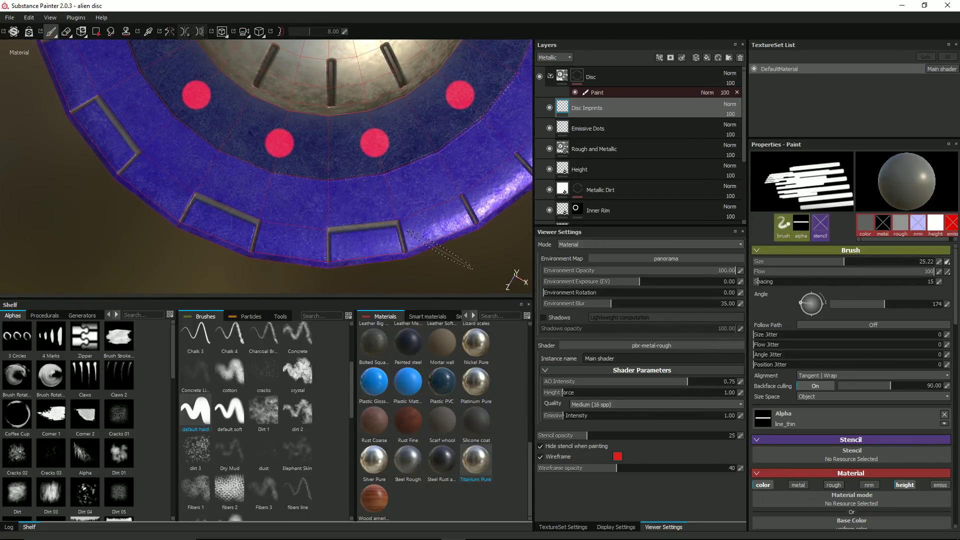
Step: Undo the misplaced connecting line on the next rim pair, realign the brush and stamp it again
left_click_drag(473, 269, 316, 202, "alt")
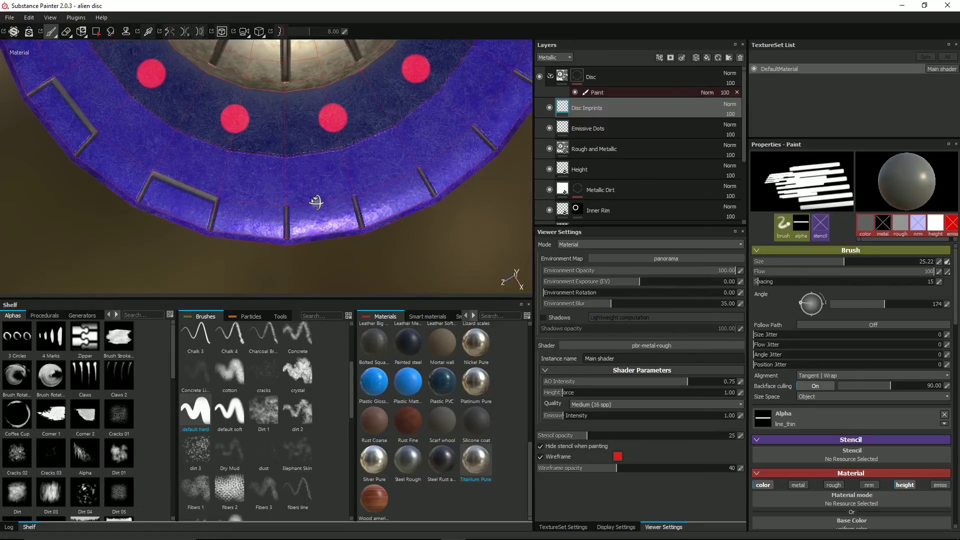
left_click(316, 202)
key("ctrl+z")
left_click_drag(321, 201, 316, 202, "alt")
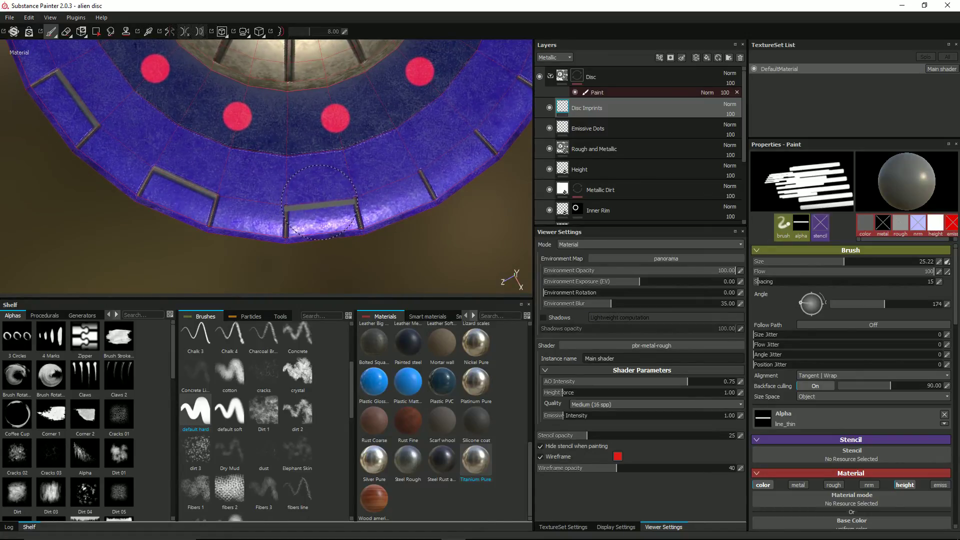
mouse_move(315, 195)
left_mouse_down("alt")
mouse_move(321, 178)
mouse_move(303, 193)
mouse_move(325, 189)
mouse_move(318, 184)
left_mouse_up("alt")
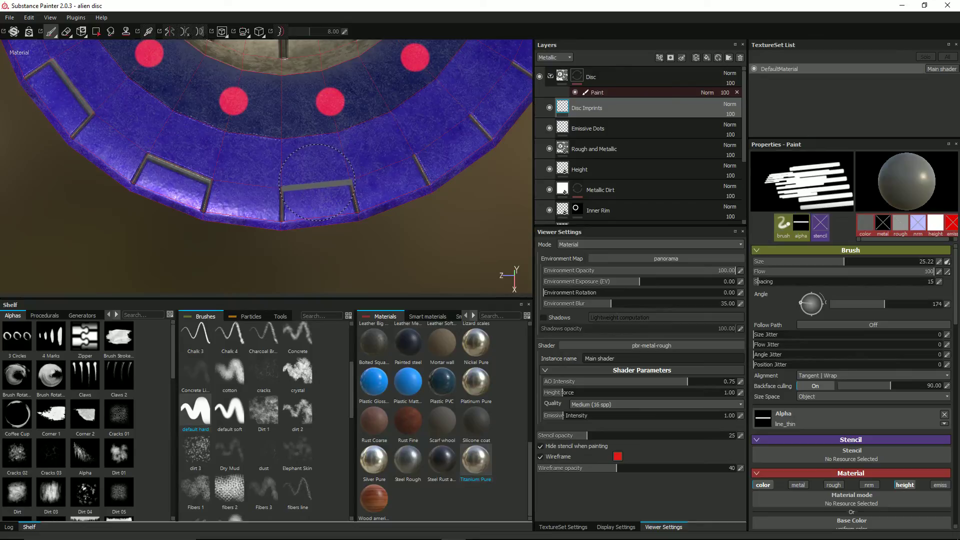
Step: Stamp the connecting line across the inner ends of the remaining pairs of radial lines on the outer rim
mouse_move(316, 184)
left_mouse_down("alt")
mouse_move(324, 188)
mouse_move(294, 192)
mouse_move(279, 172)
mouse_move(360, 182)
mouse_move(343, 189)
mouse_move(397, 210)
mouse_move(293, 196)
left_mouse_up("alt")
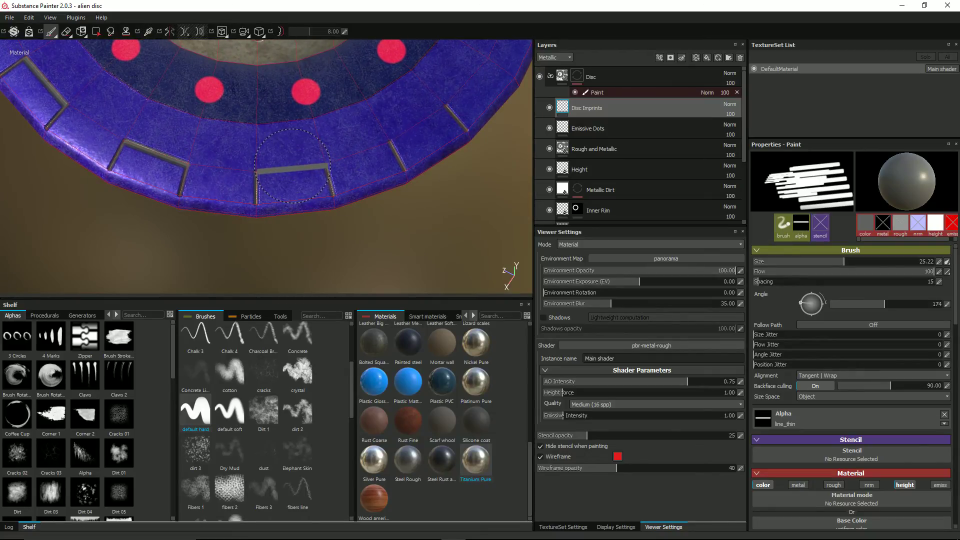
right_click_drag(292, 166, 338, 145, "alt")
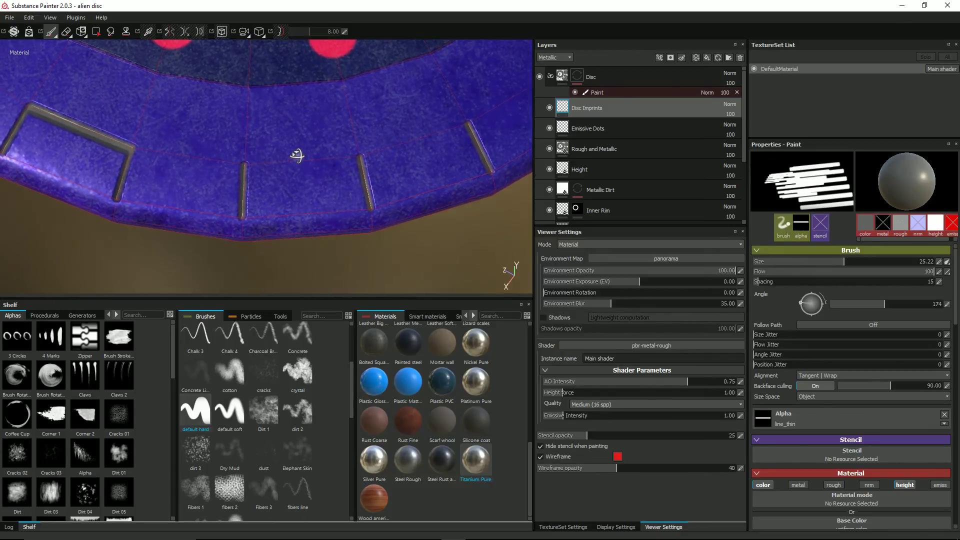
left_click(299, 160)
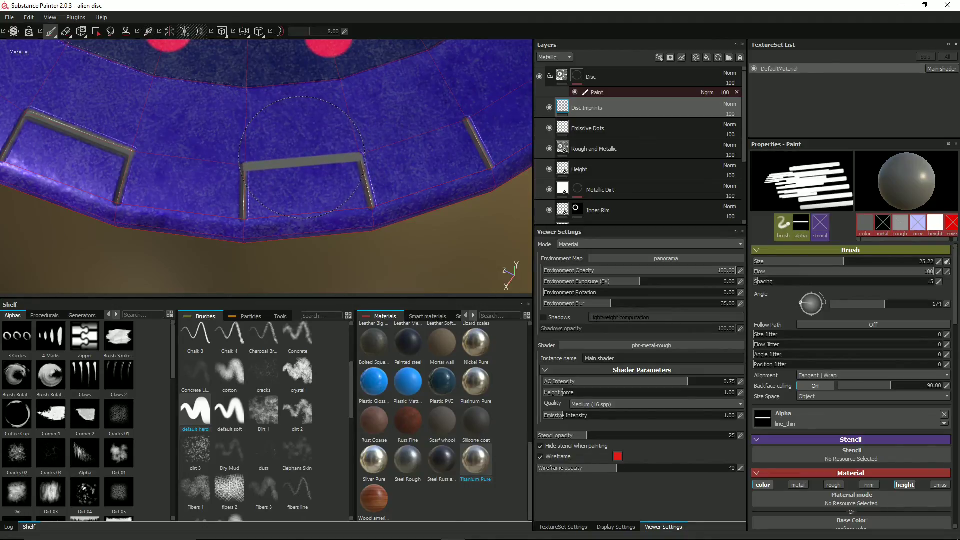
mouse_move(302, 157)
left_mouse_down("alt")
mouse_move(234, 168)
mouse_move(217, 245)
mouse_move(165, 200)
left_mouse_up("alt")
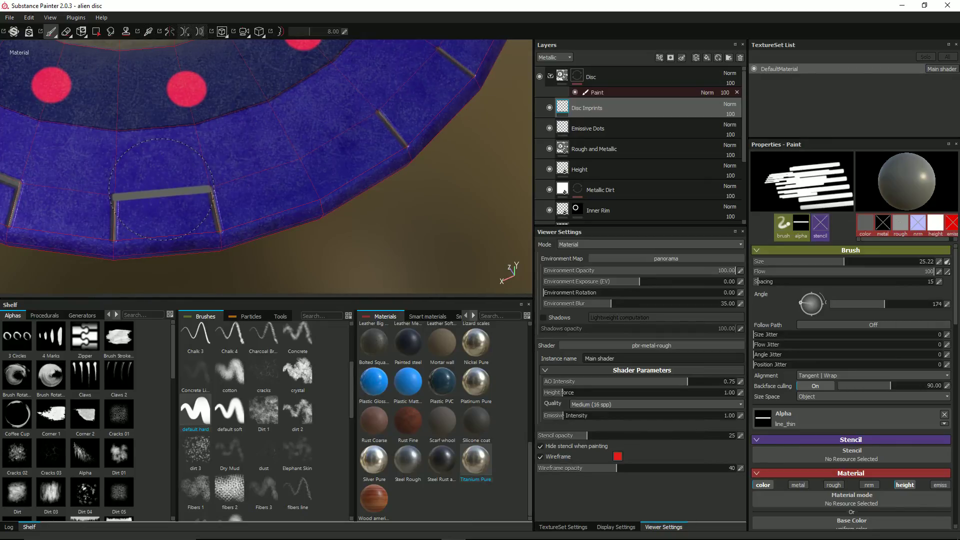
mouse_move(350, 213)
left_mouse_down("alt")
mouse_move(315, 214)
mouse_move(413, 193)
mouse_move(334, 205)
left_mouse_up("alt")
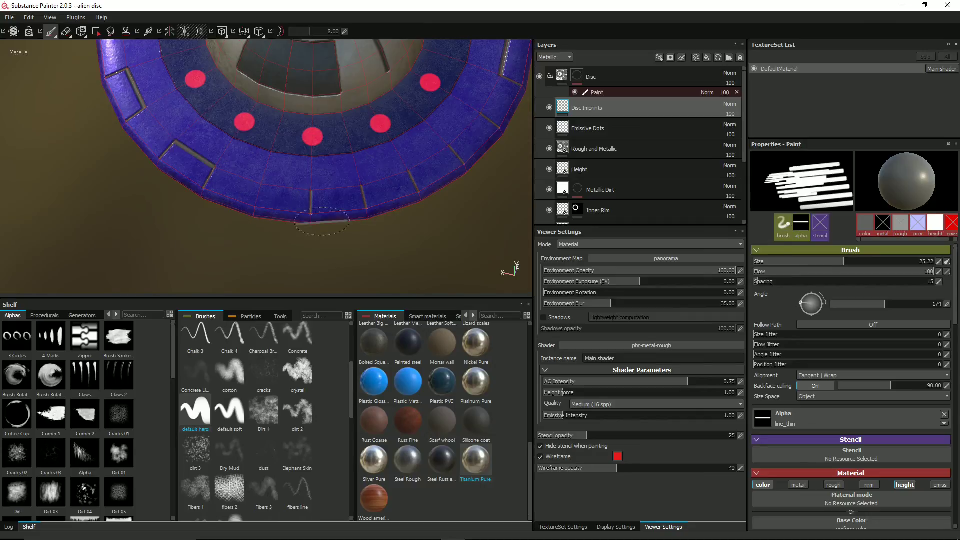
left_click_drag(293, 200, 283, 182, "alt")
left_click(281, 183)
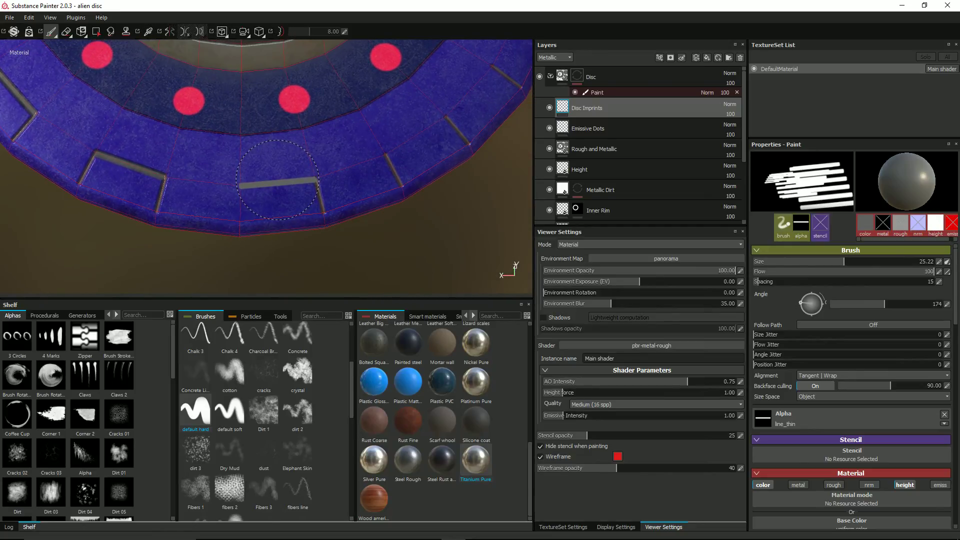
mouse_move(314, 190)
left_mouse_down("alt")
mouse_move(395, 225)
mouse_move(371, 223)
mouse_move(344, 191)
left_mouse_up("alt")
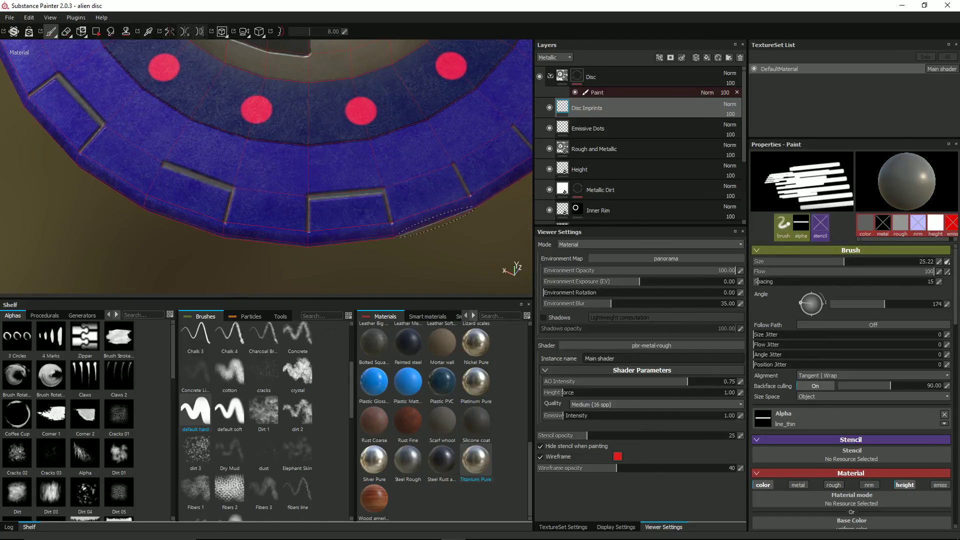
mouse_move(430, 240)
left_mouse_down("alt")
mouse_move(366, 232)
mouse_move(418, 217)
mouse_move(403, 226)
mouse_move(395, 216)
left_mouse_up("alt")
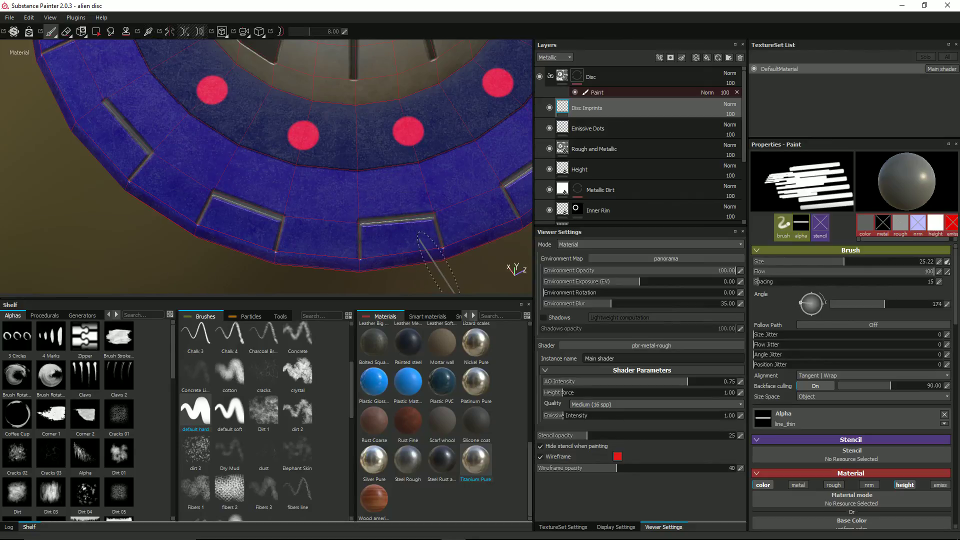
Step: Set the brush angle to 90 and size to 11.99, and stamp the missing radial line of the open rim bracket below the window
scroll(439, 261, "down", 10)
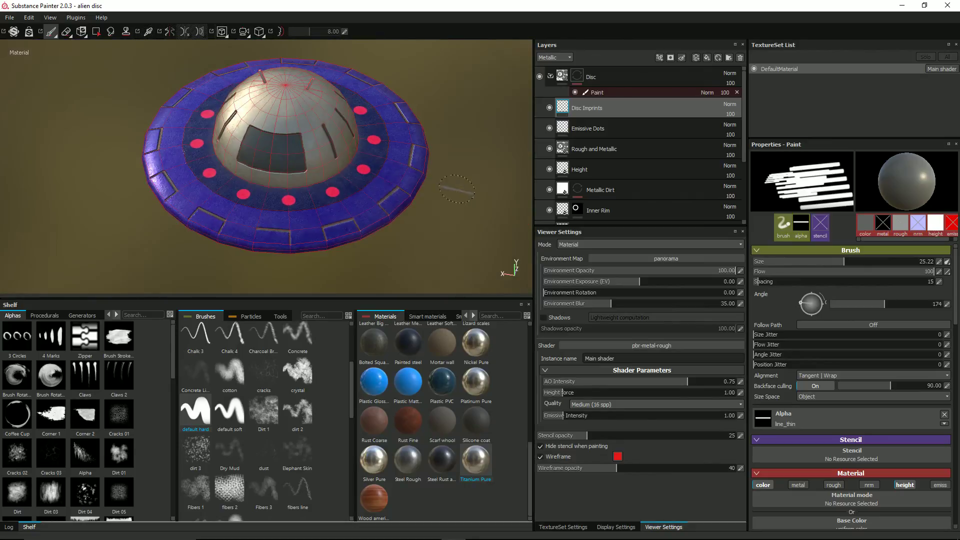
scroll(457, 188, "up", 10)
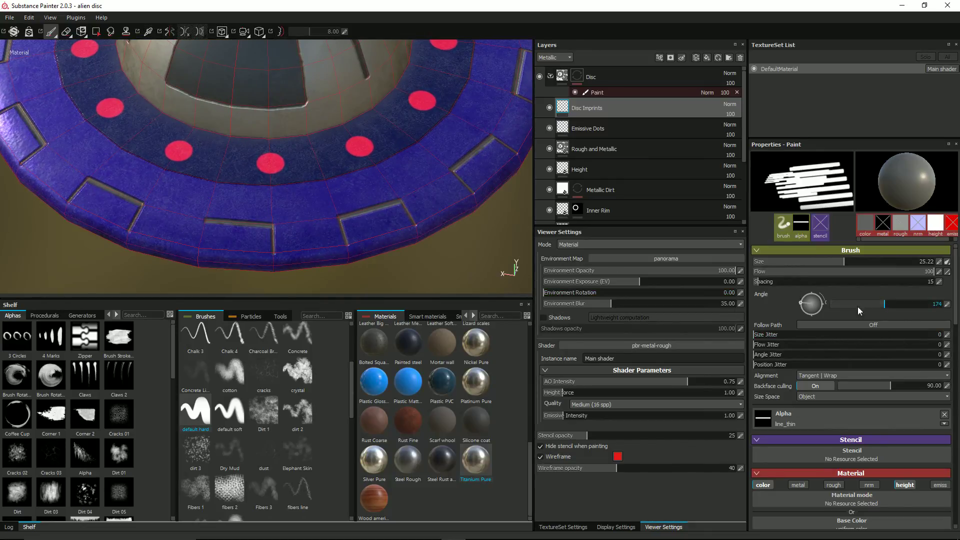
left_click_drag(857, 307, 828, 306)
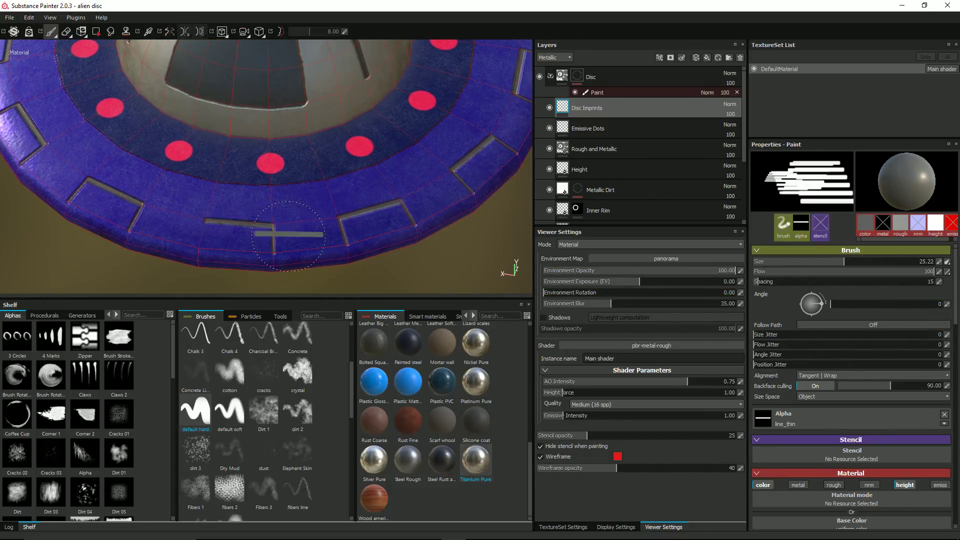
left_click(939, 304)
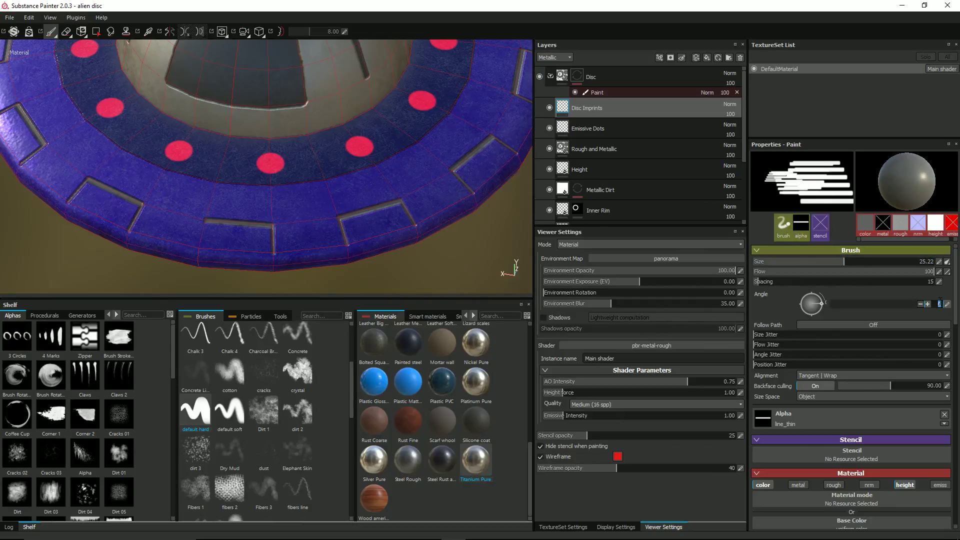
type("90")
key("Return")
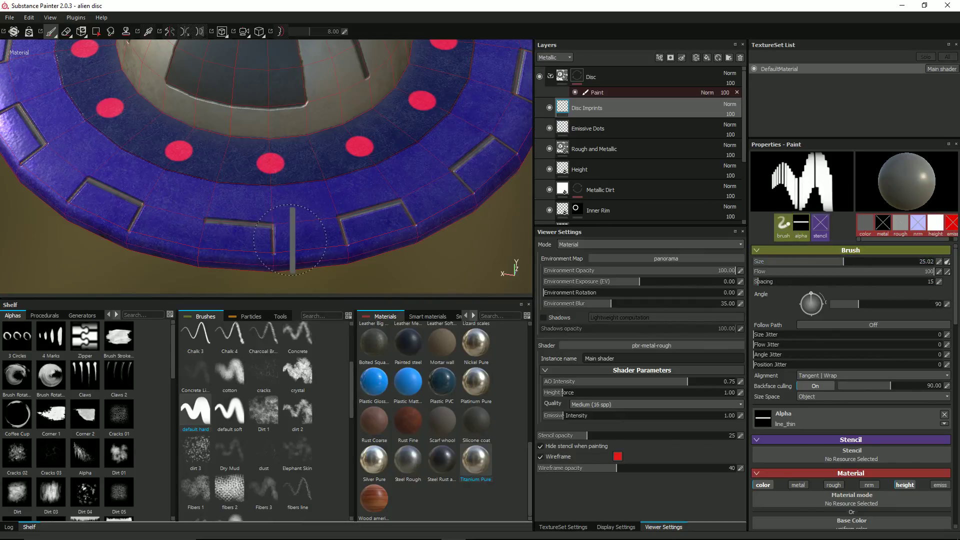
right_click_drag(291, 239, 272, 239, "ctrl")
mouse_move(210, 227)
left_mouse_down("alt")
mouse_move(229, 241)
mouse_move(201, 236)
left_mouse_up("alt")
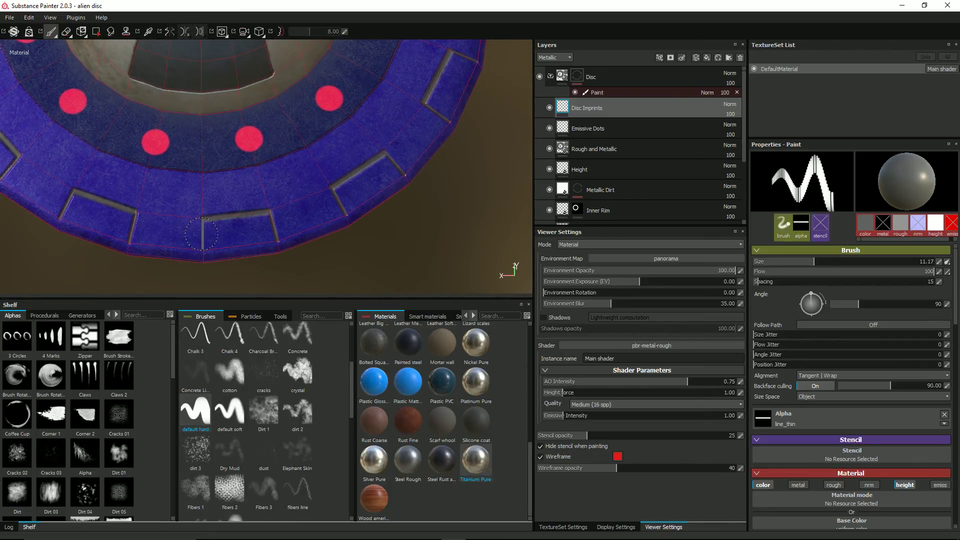
right_click_drag(202, 233, 203, 233, "ctrl")
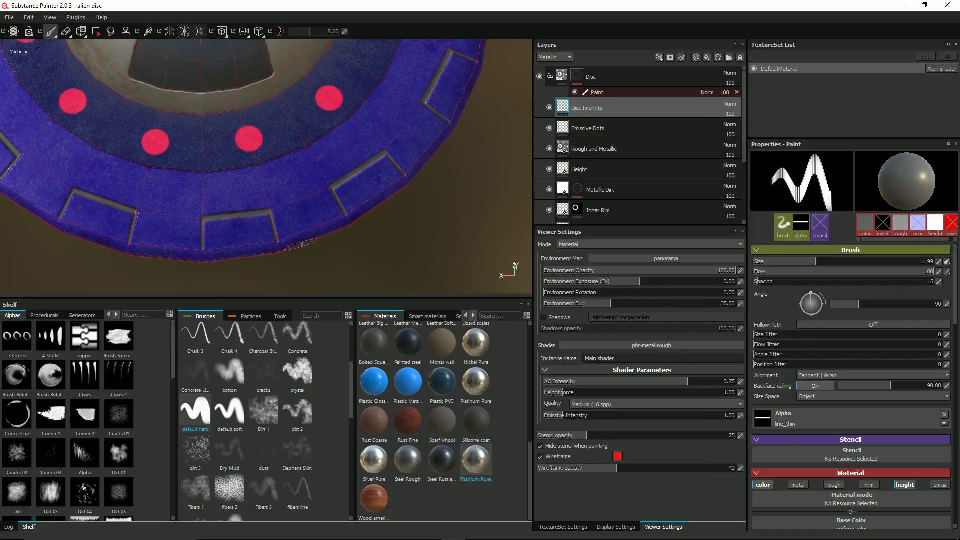
Step: Turn off the wireframe overlay and examine the stamped imprints on the rim and cockpit from several angles
scroll(300, 240, "down", 5)
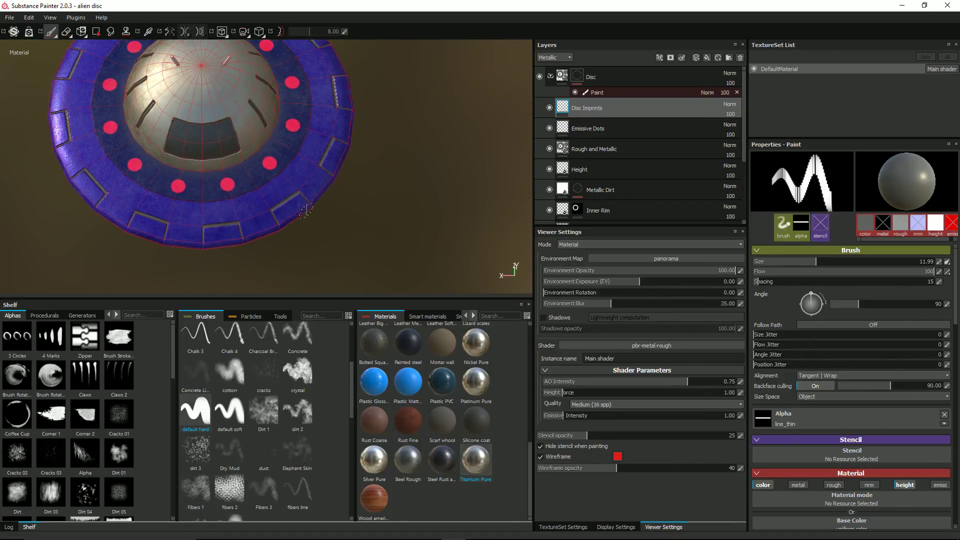
left_click_drag(307, 210, 315, 235, "alt")
left_click(540, 456)
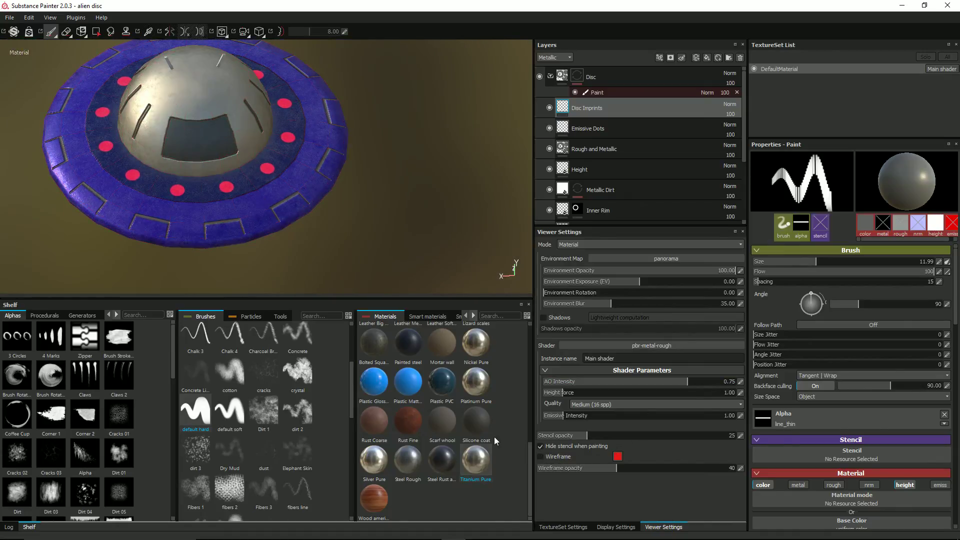
left_click_drag(230, 273, 331, 243, "alt")
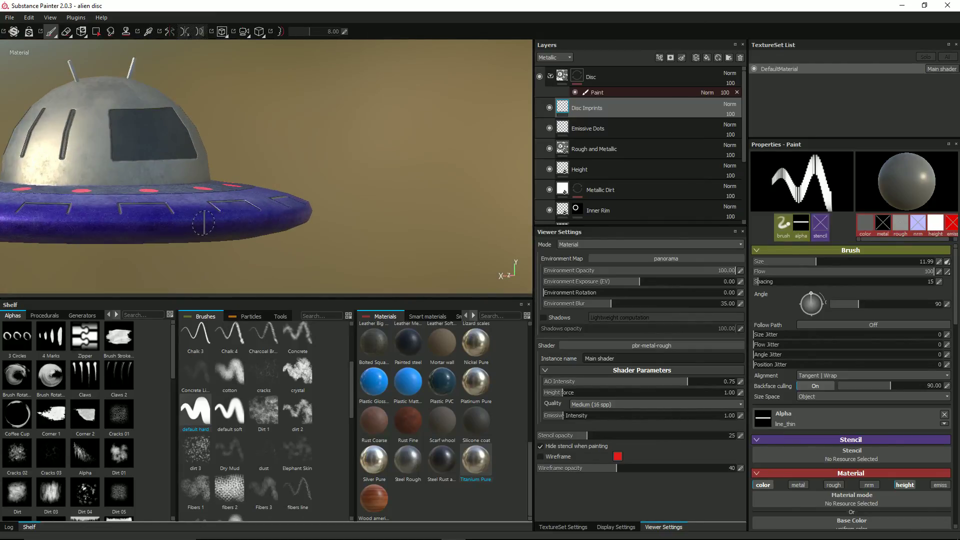
mouse_move(203, 223)
left_mouse_down("alt")
mouse_move(214, 265)
mouse_move(176, 245)
mouse_move(228, 221)
mouse_move(189, 215)
mouse_move(215, 218)
left_mouse_up("alt")
scroll(228, 221, "up", 2)
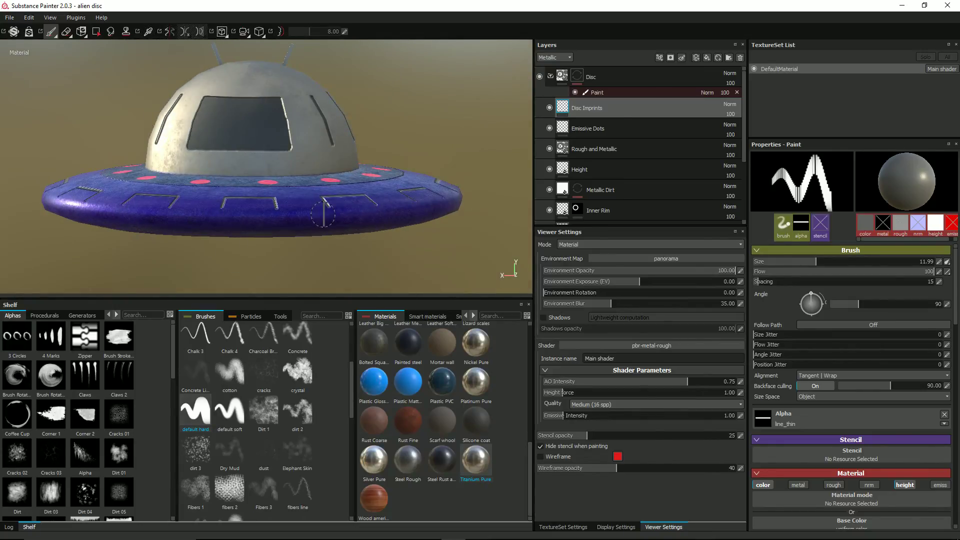
scroll(322, 208, "up", 3)
scroll(266, 162, "down", 2)
mouse_move(266, 163)
left_mouse_down("alt")
mouse_move(237, 202)
mouse_move(273, 172)
mouse_move(281, 185)
mouse_move(250, 196)
mouse_move(257, 200)
mouse_move(137, 204)
mouse_move(254, 192)
mouse_move(265, 159)
mouse_move(282, 156)
left_mouse_up("alt")
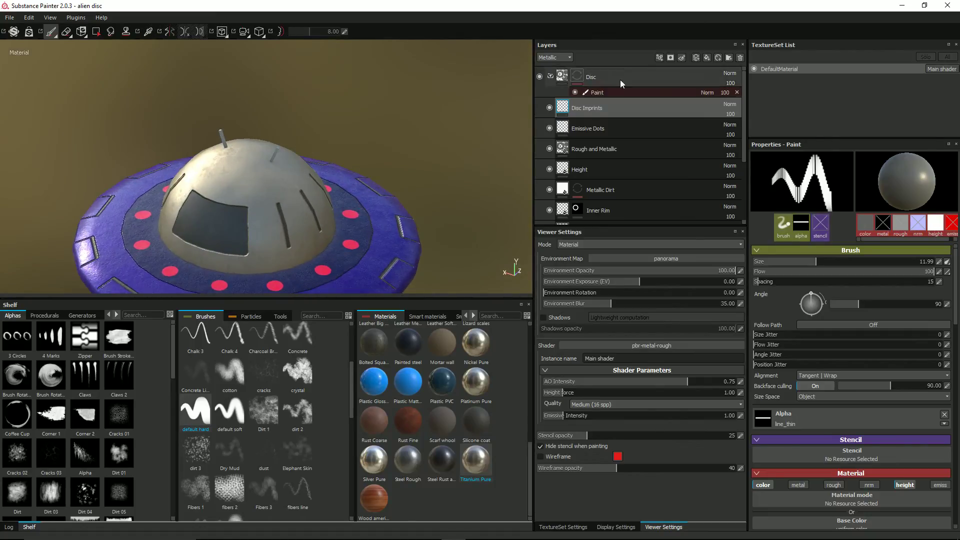
Step: Collapse the Disc and Cockpit groups and add a fill layer named Aerial above them
key("e")
left_click(551, 77)
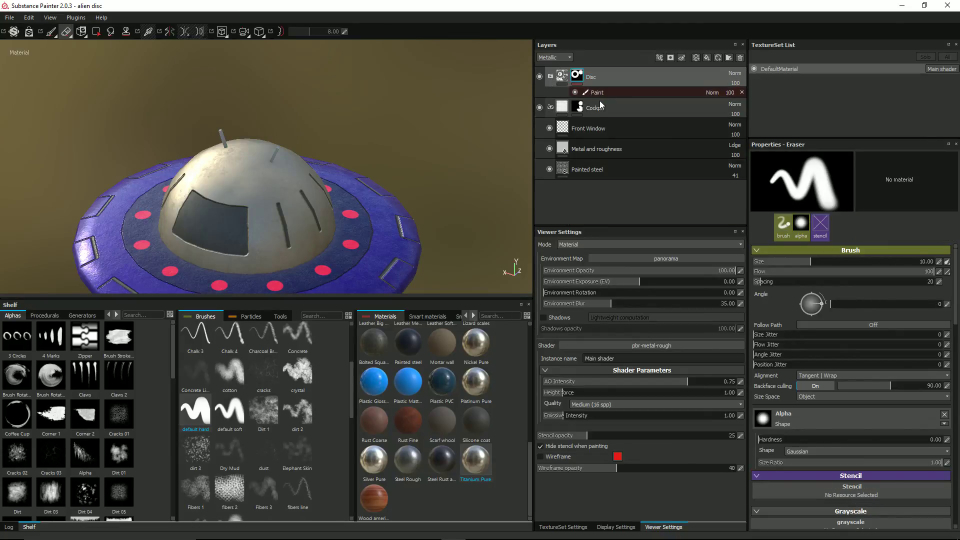
left_click(551, 107)
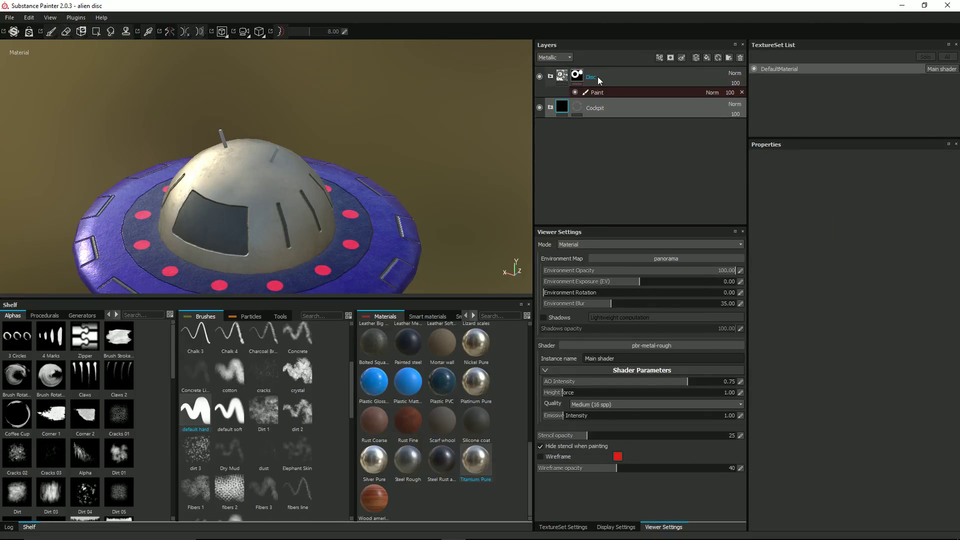
left_click(708, 58)
double_click(580, 76)
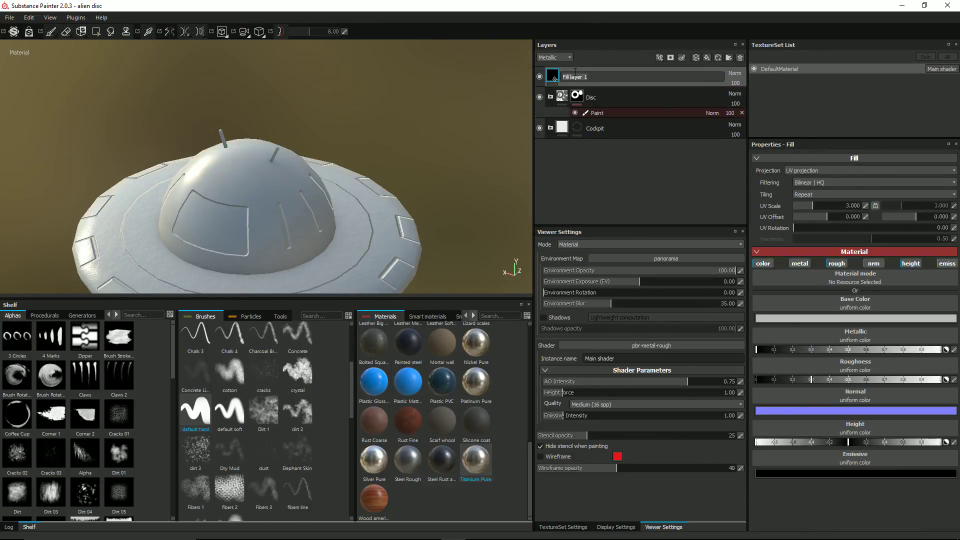
type("Aerial")
key("Return")
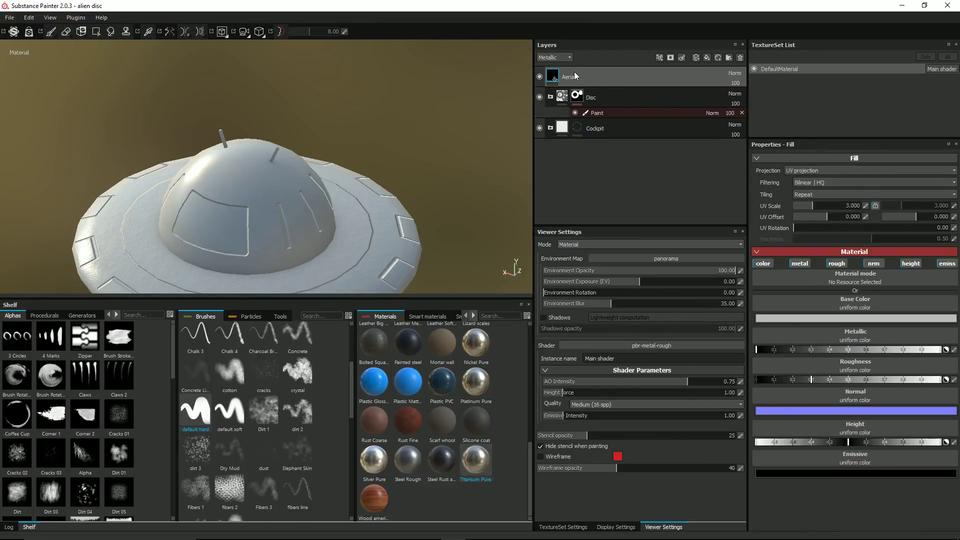
Step: Add a black mask to the Aerial layer and reveal one aerial on the dome with Polygon Fill
right_click(554, 76)
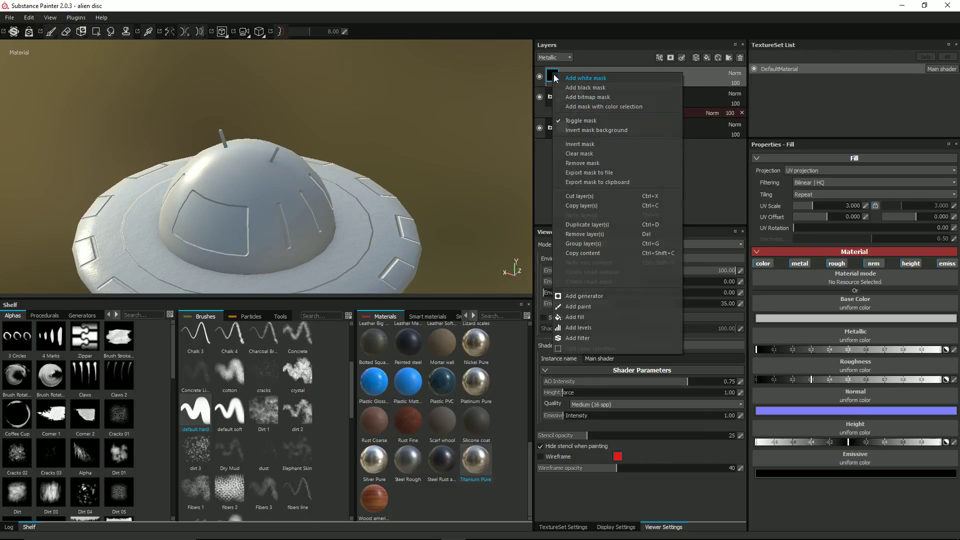
left_click(576, 89)
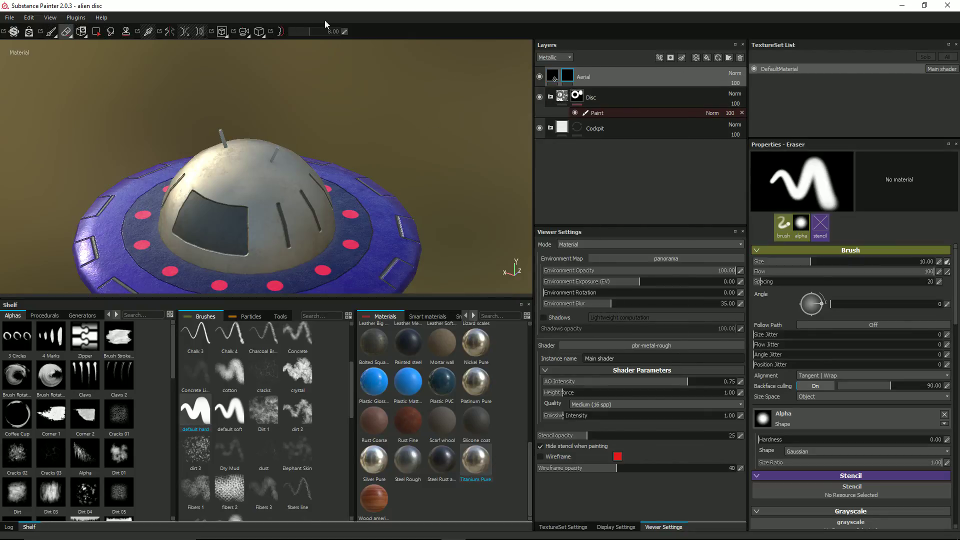
left_click(95, 32)
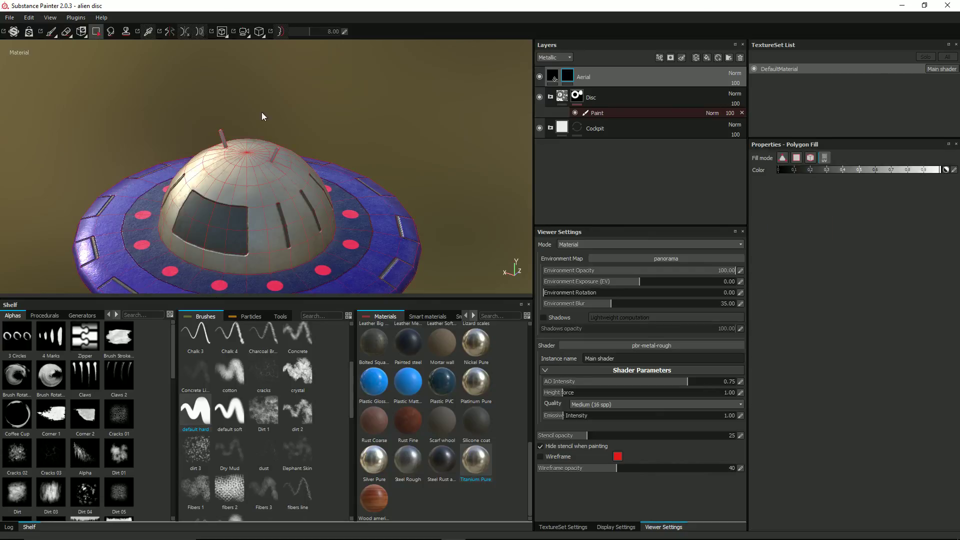
scroll(295, 172, "up", 3)
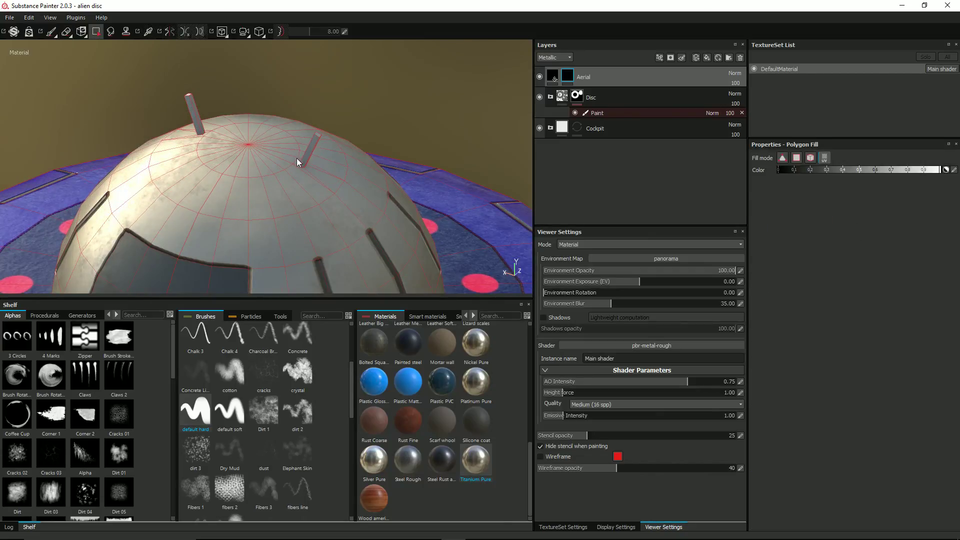
left_click_drag(305, 162, 322, 140, "alt")
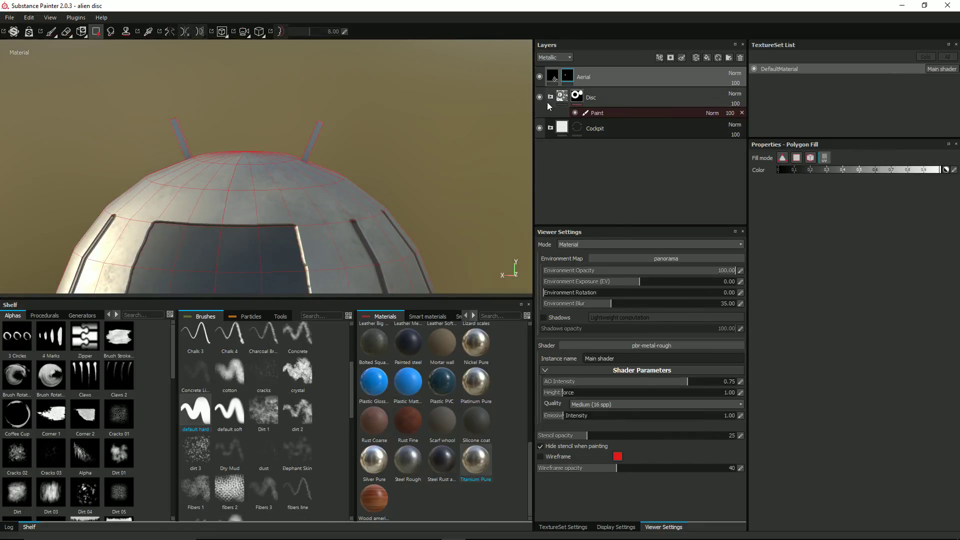
Step: Apply the blue matte plastic material to the Aerial layer and polygon-fill the second aerial in its mask
left_click(553, 76)
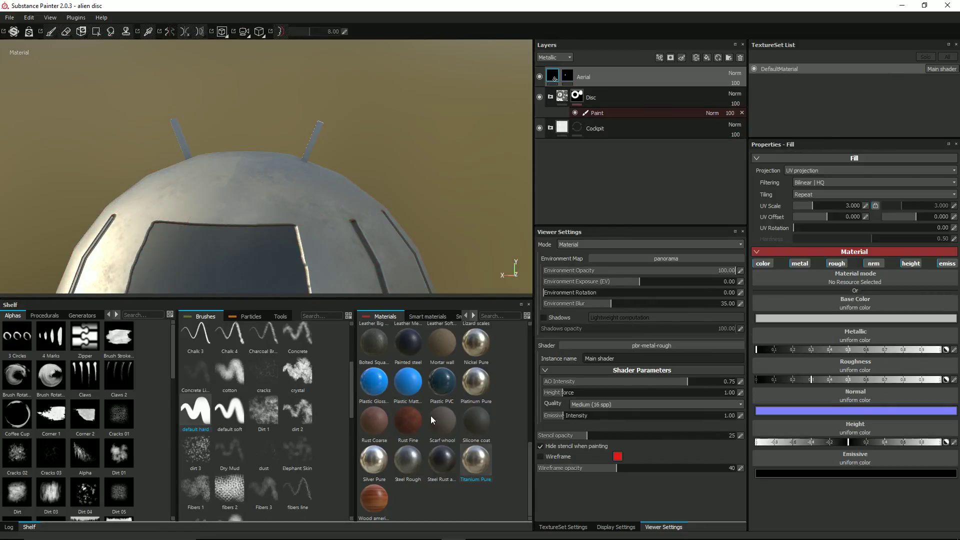
left_click_drag(408, 381, 340, 137)
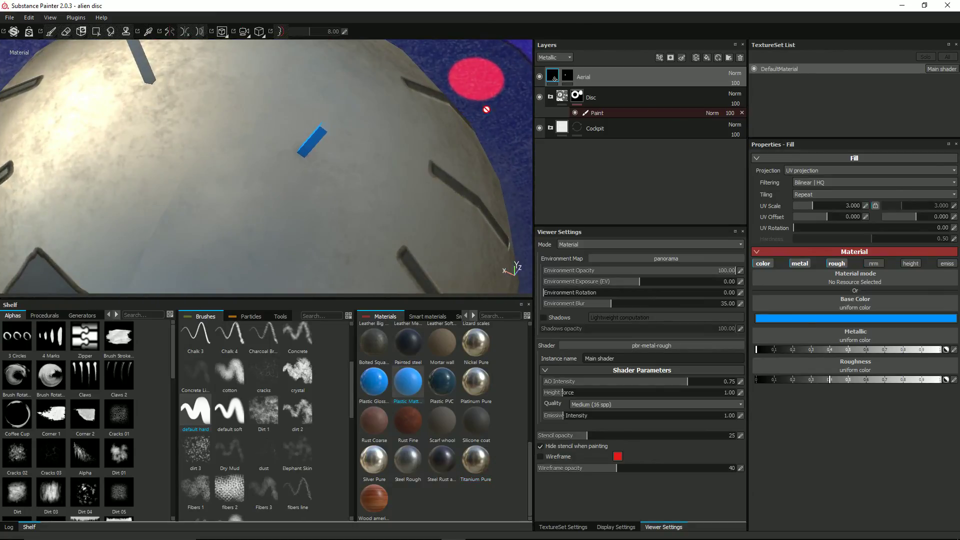
left_click(567, 76)
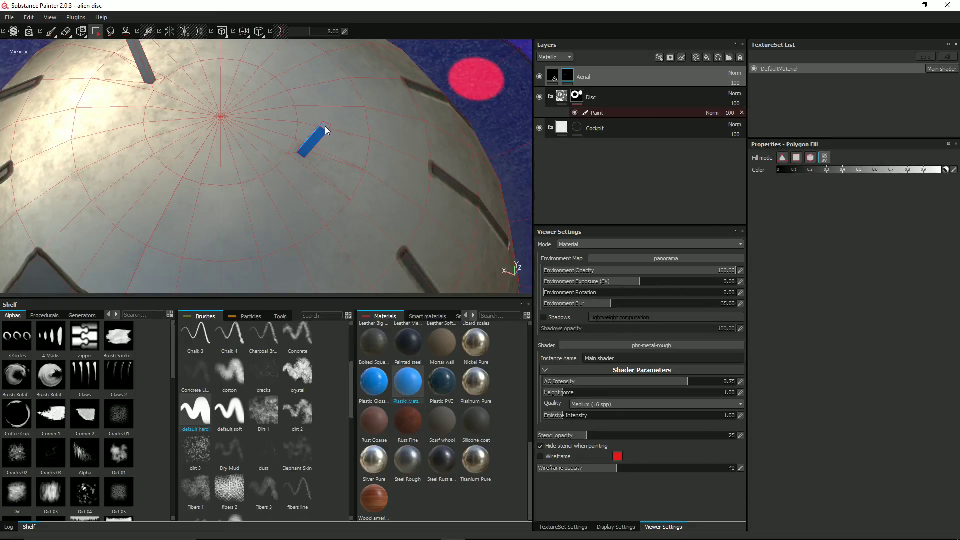
left_click_drag(348, 161, 508, 148, "alt")
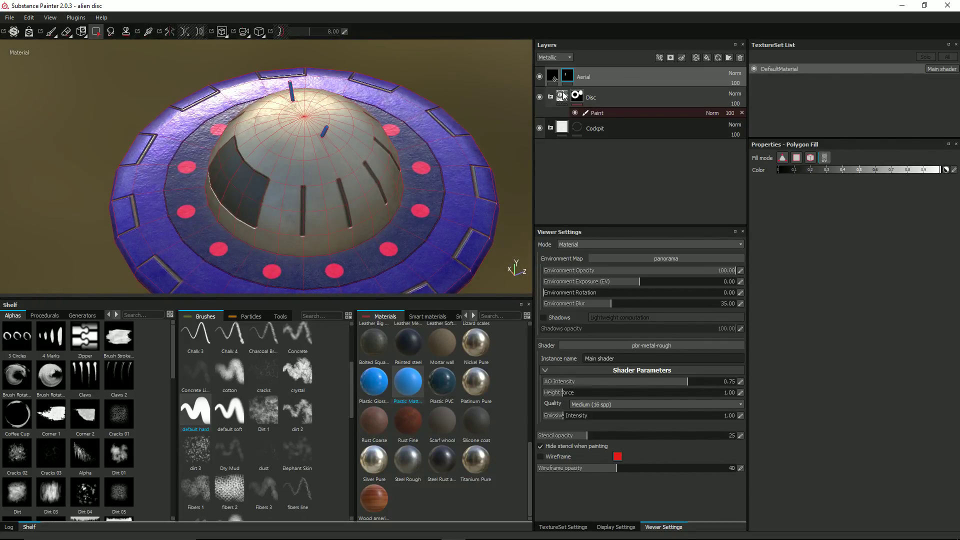
Step: Replace the Aerial layer's material with Painted steel and examine the finished disc from several sides
left_click(553, 76)
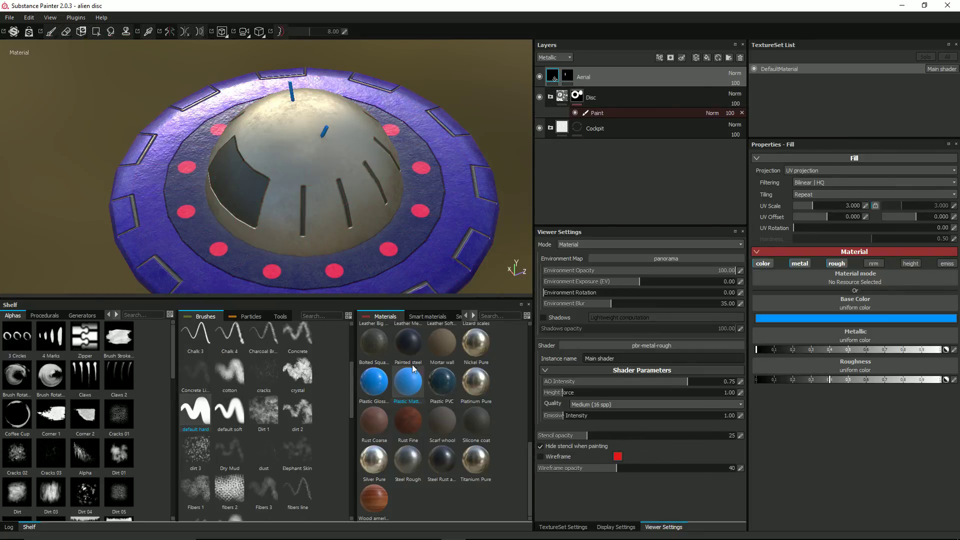
left_click(406, 346)
mouse_move(284, 217)
left_mouse_down("alt")
mouse_move(317, 180)
mouse_move(388, 154)
mouse_move(350, 188)
left_mouse_up("alt")
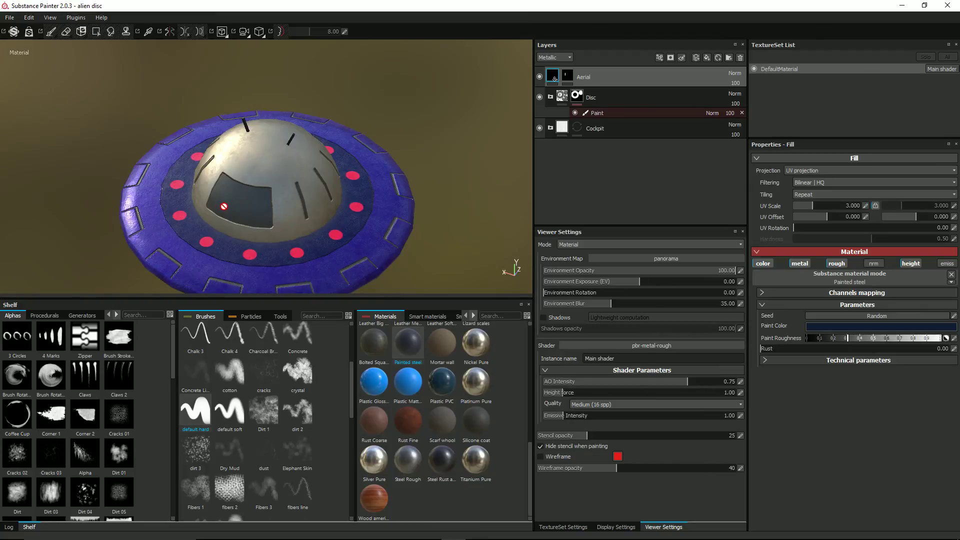
left_click_drag(224, 206, 183, 262, "alt")
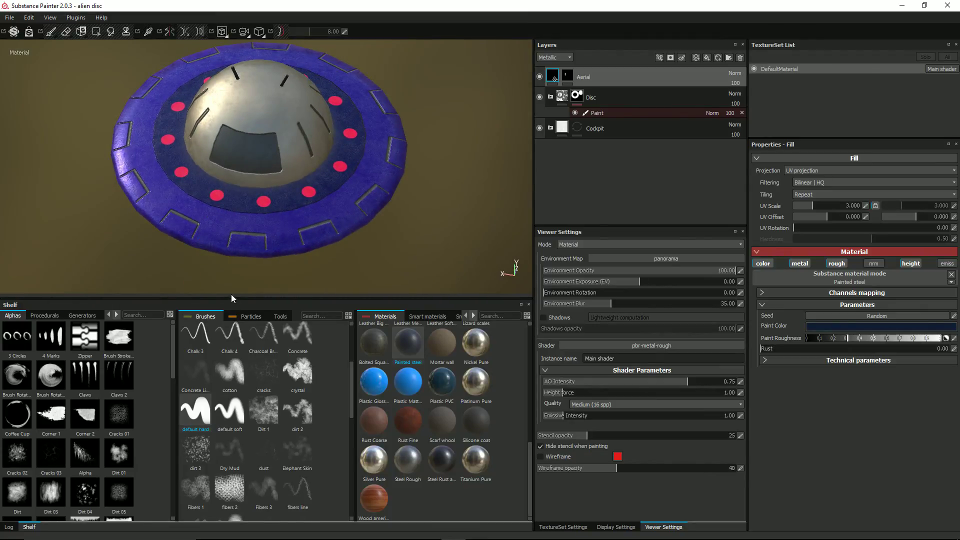
left_click_drag(227, 282, 194, 245, "alt")
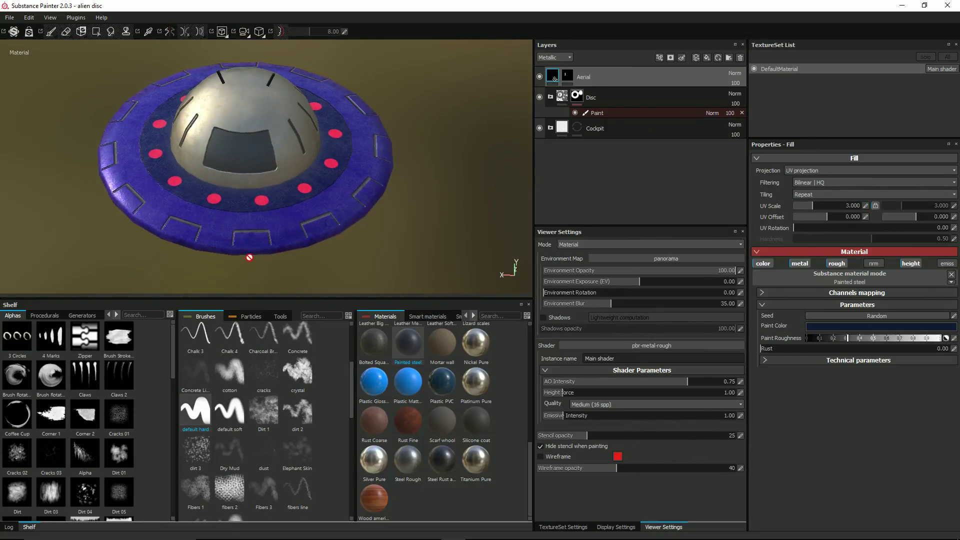
left_click_drag(249, 258, 328, 218, "alt")
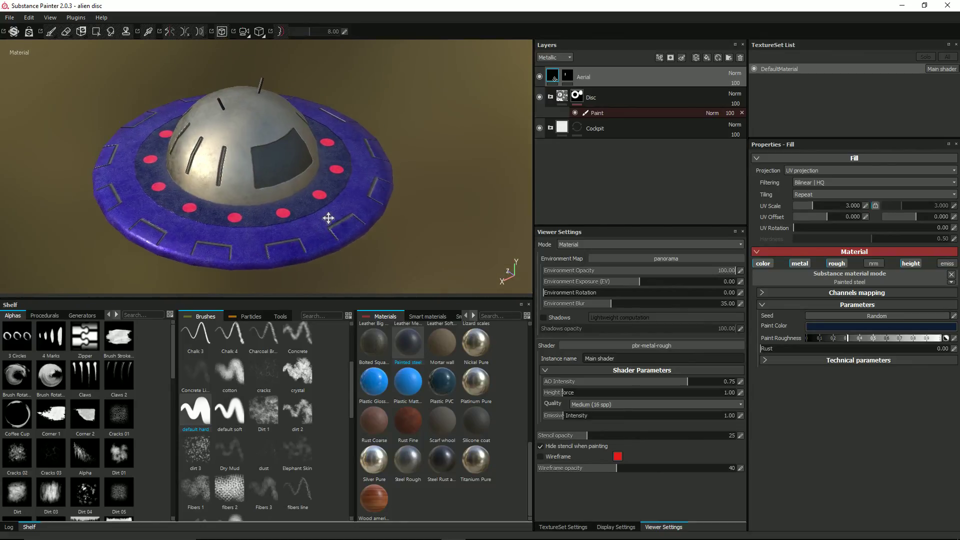